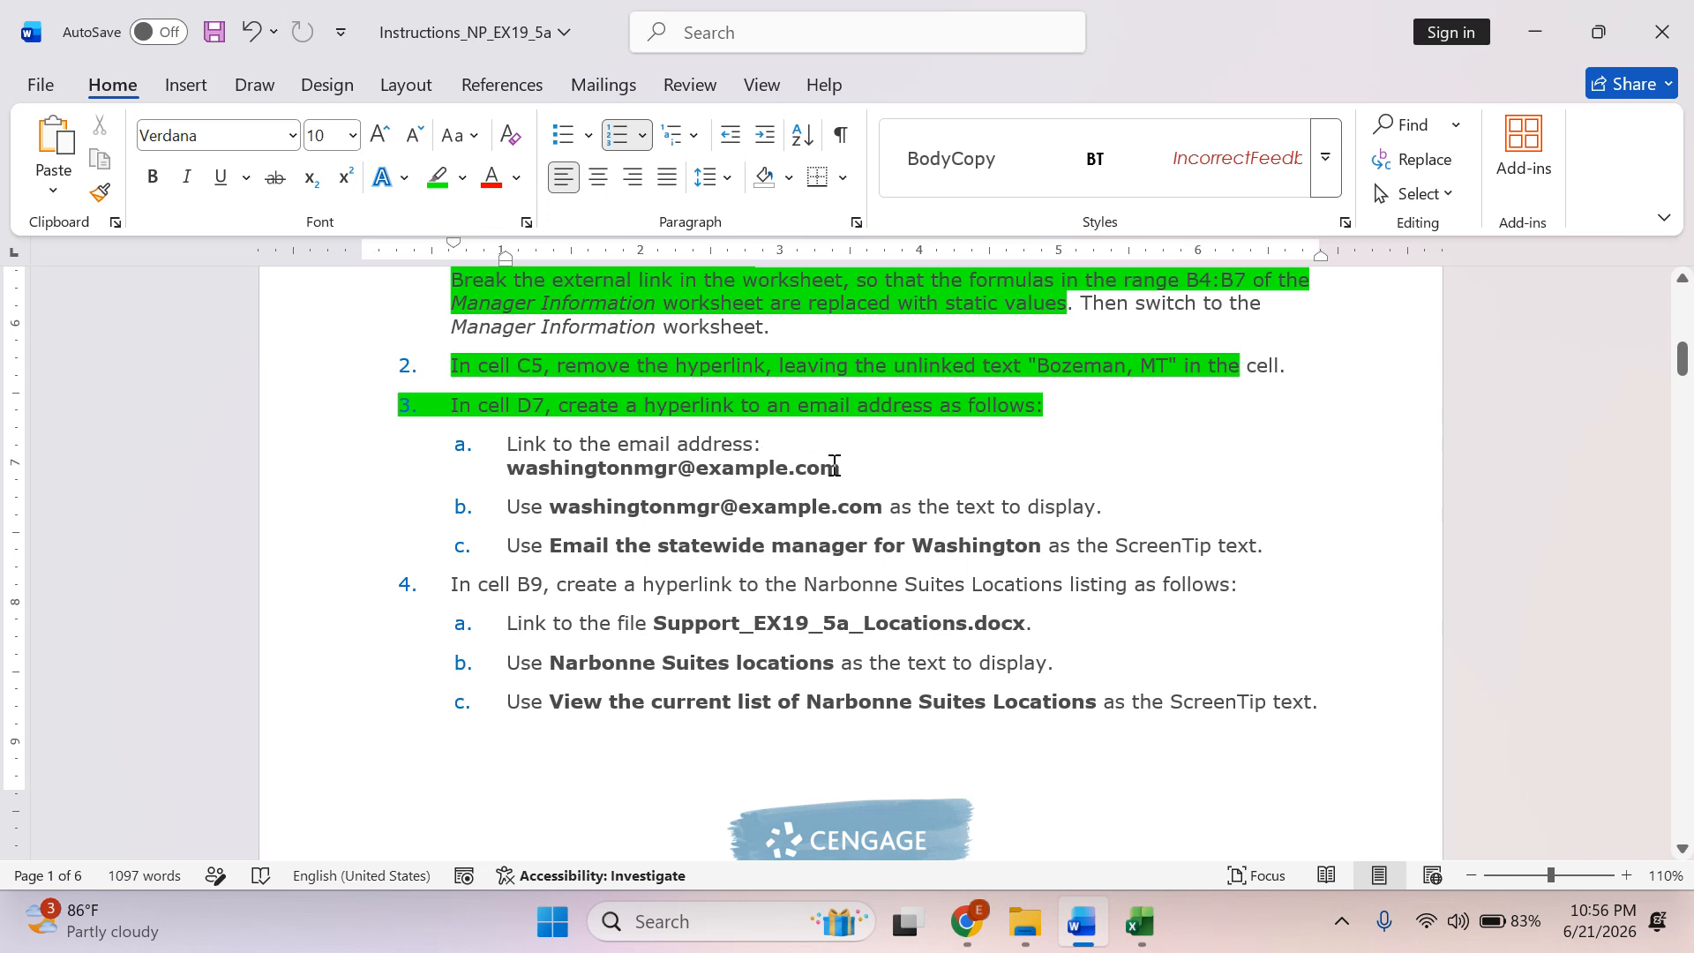
# Copy the Washington manager's e-mail address from instruction 3a and switch to the Excel workbook.
pyautogui.moveTo(838, 467); pyautogui.dragTo(538, 477)
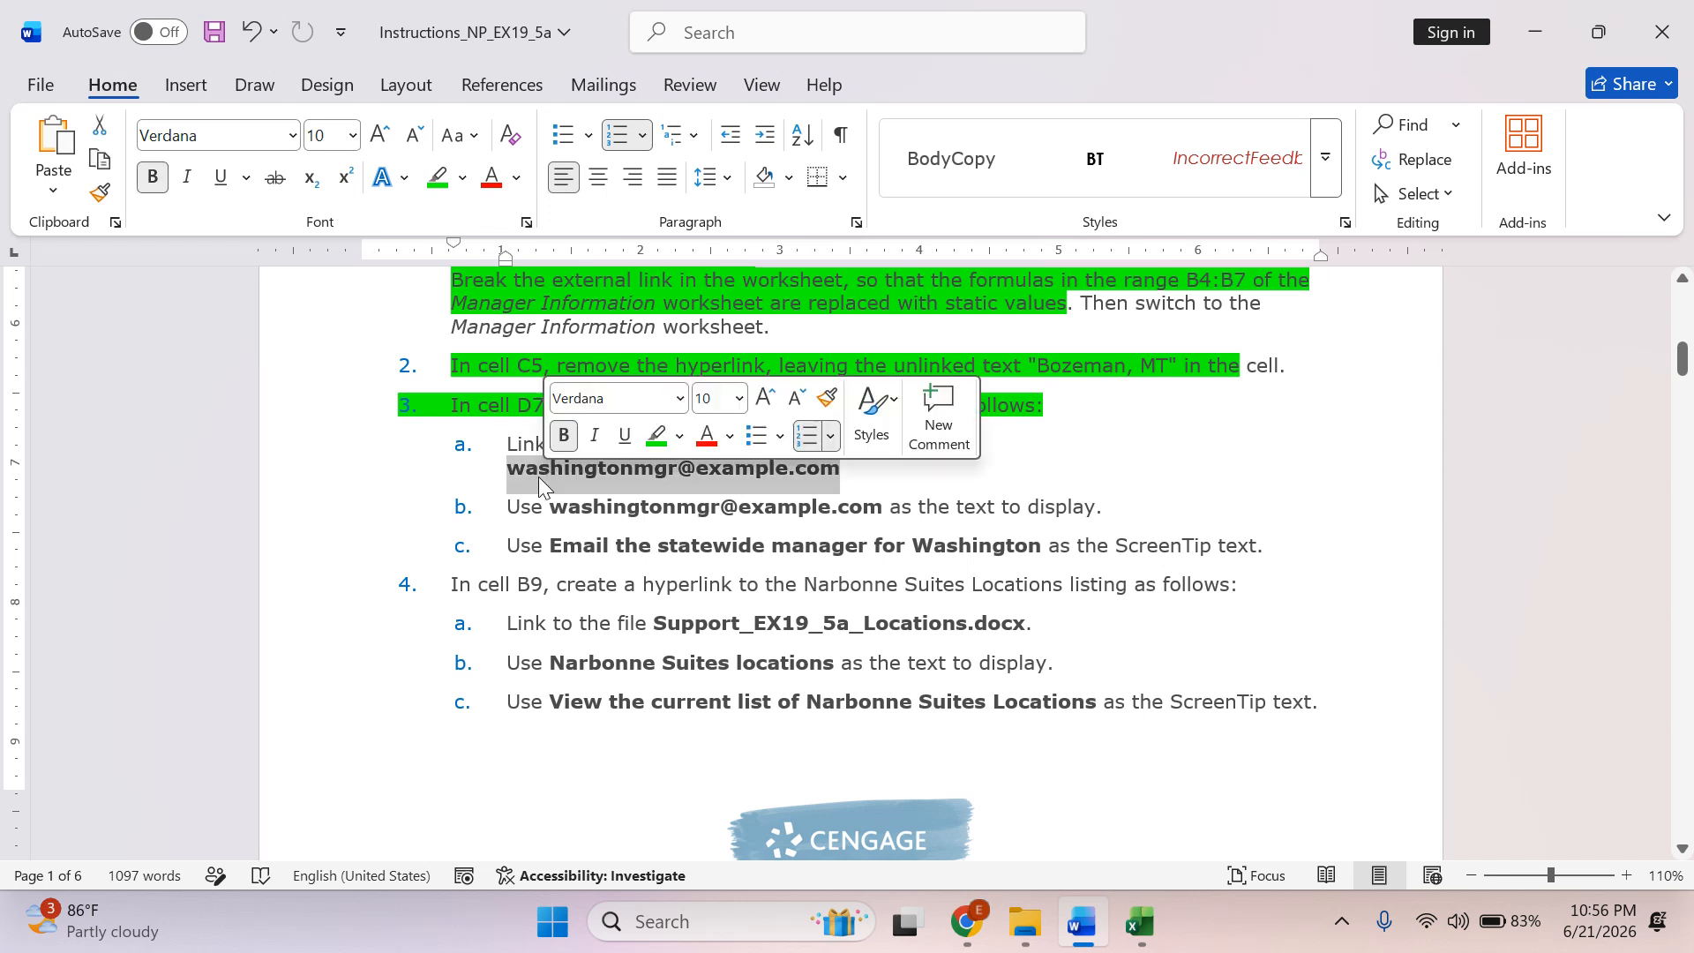
pyautogui.rightClick(534, 476)
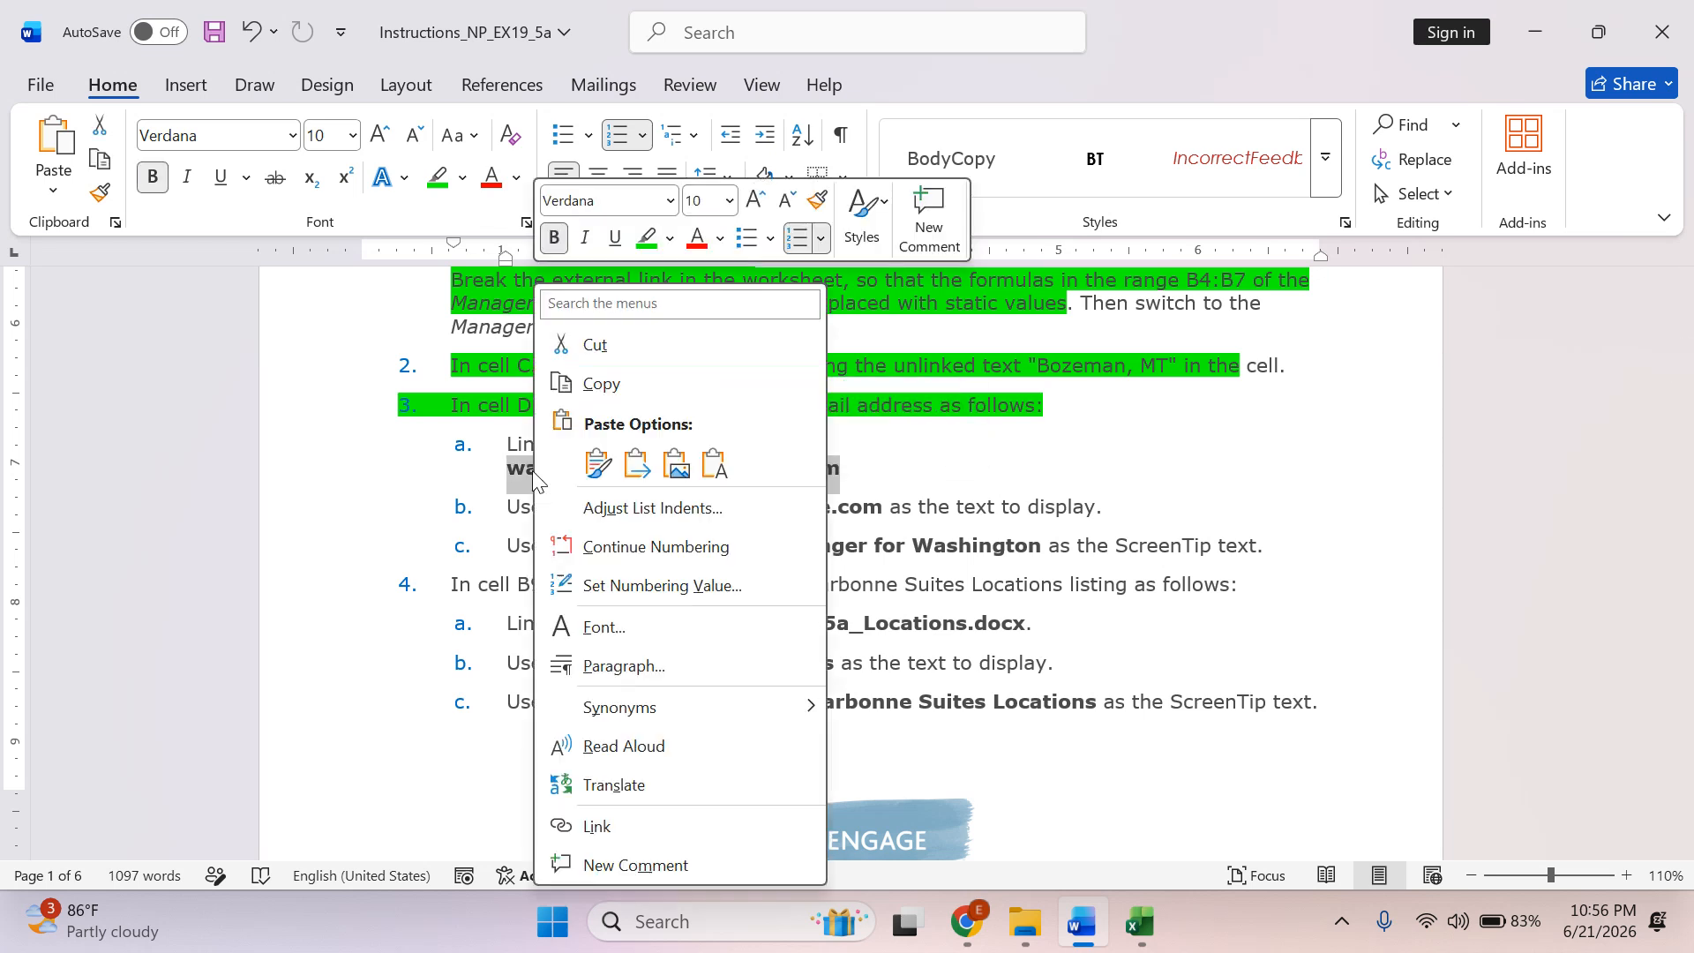
pyautogui.click(601, 385)
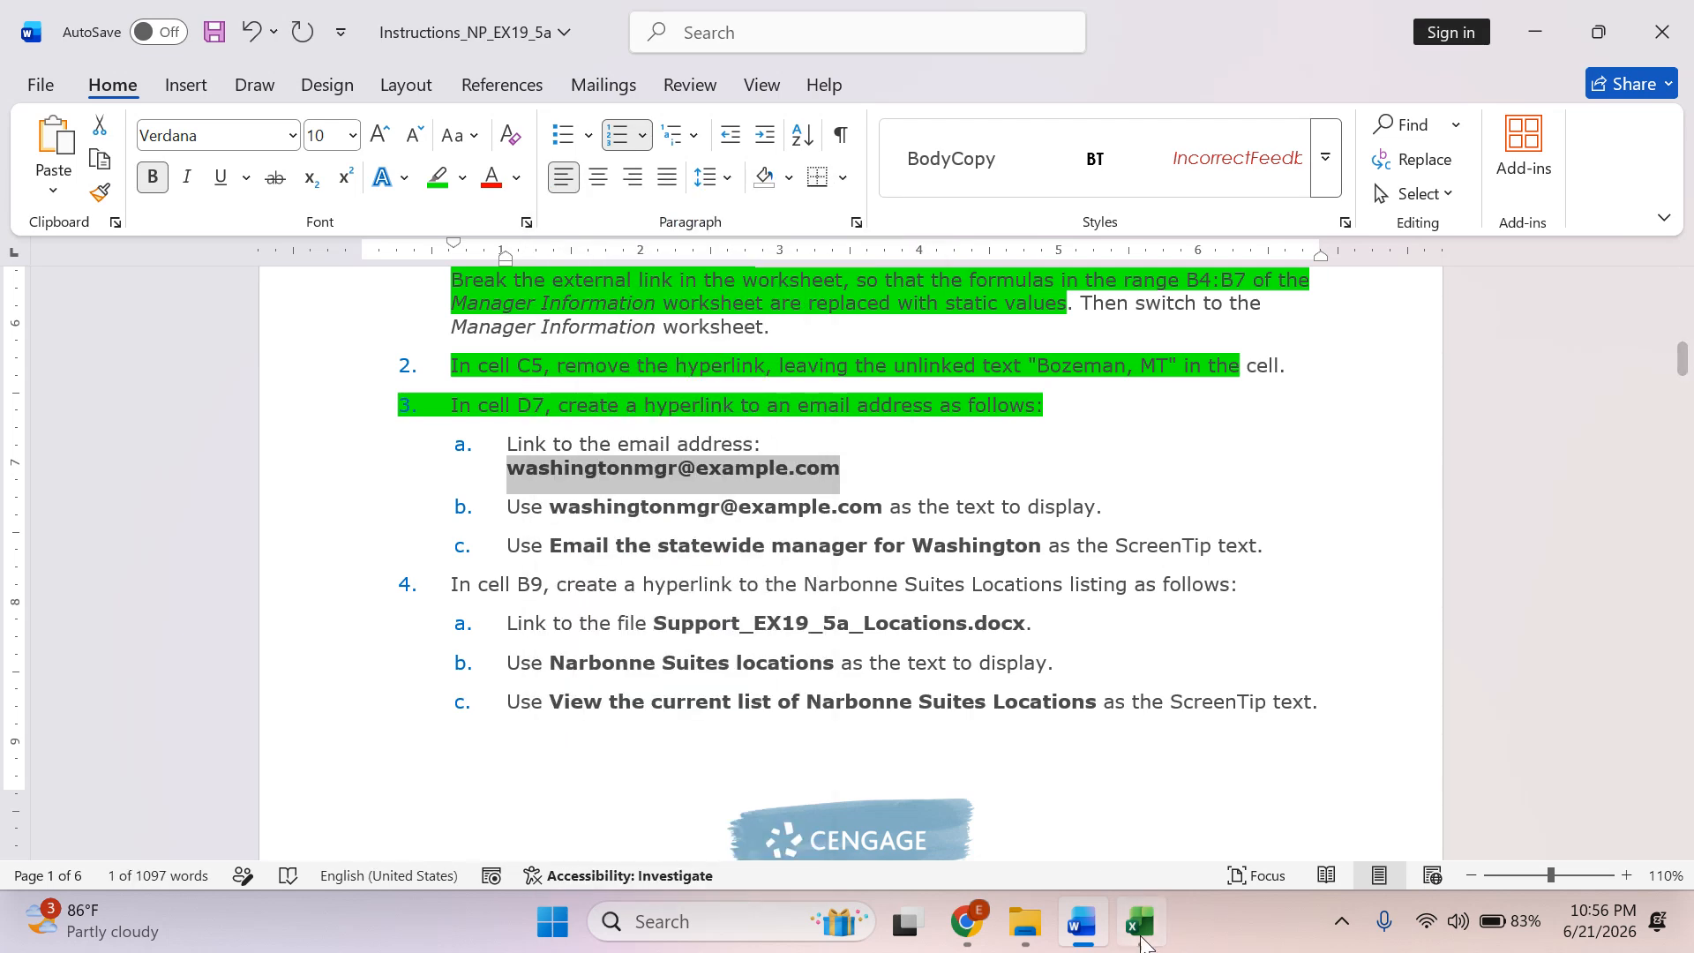
pyautogui.click(1142, 934)
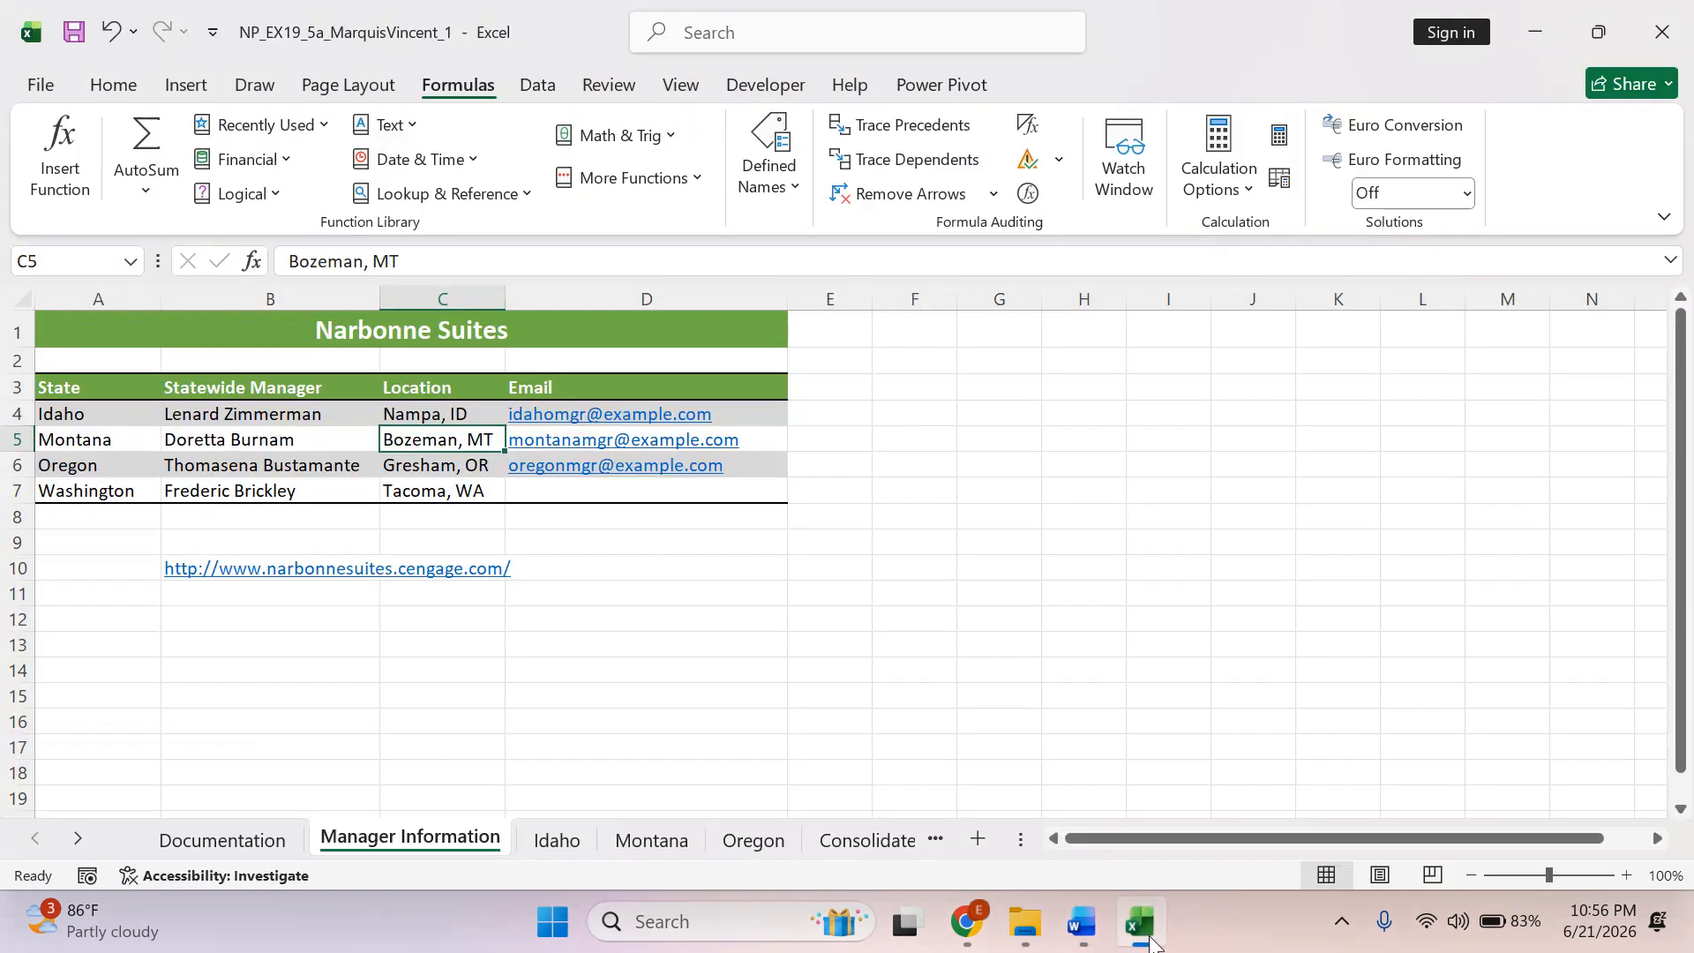
# Start an e-mail hyperlink in cell D7 of the Manager Information sheet and enter the copied address as its e-mail address.
pyautogui.click(566, 491)
pyautogui.rightClick(566, 491)
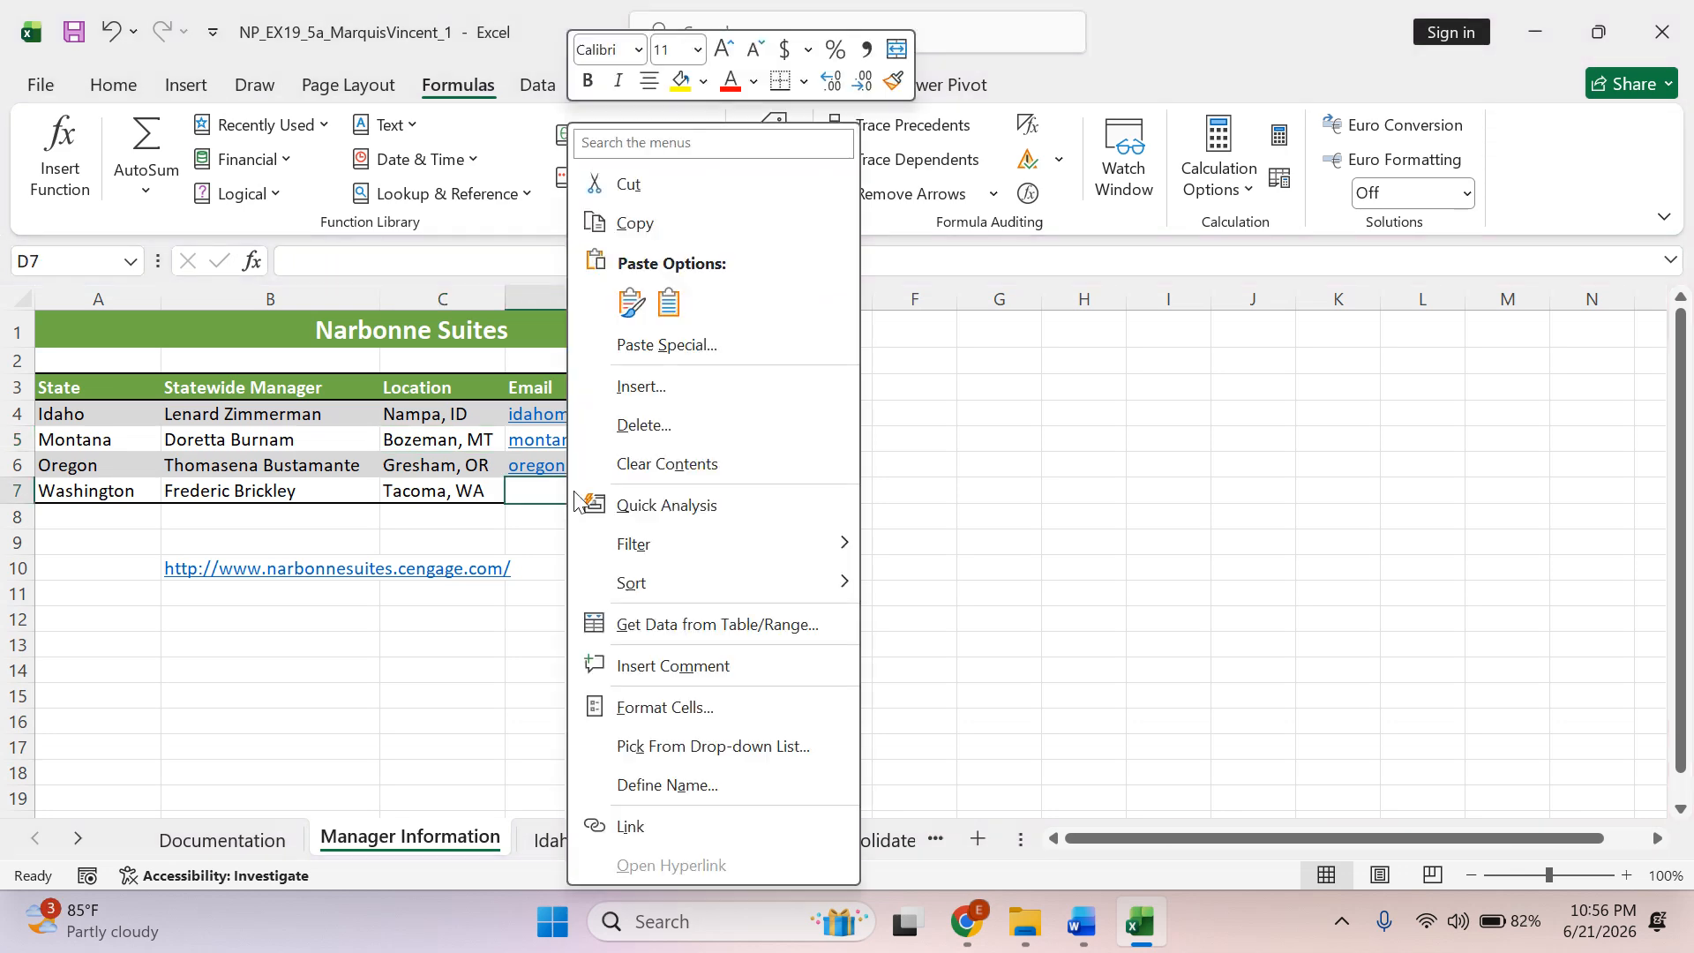
pyautogui.click(631, 827)
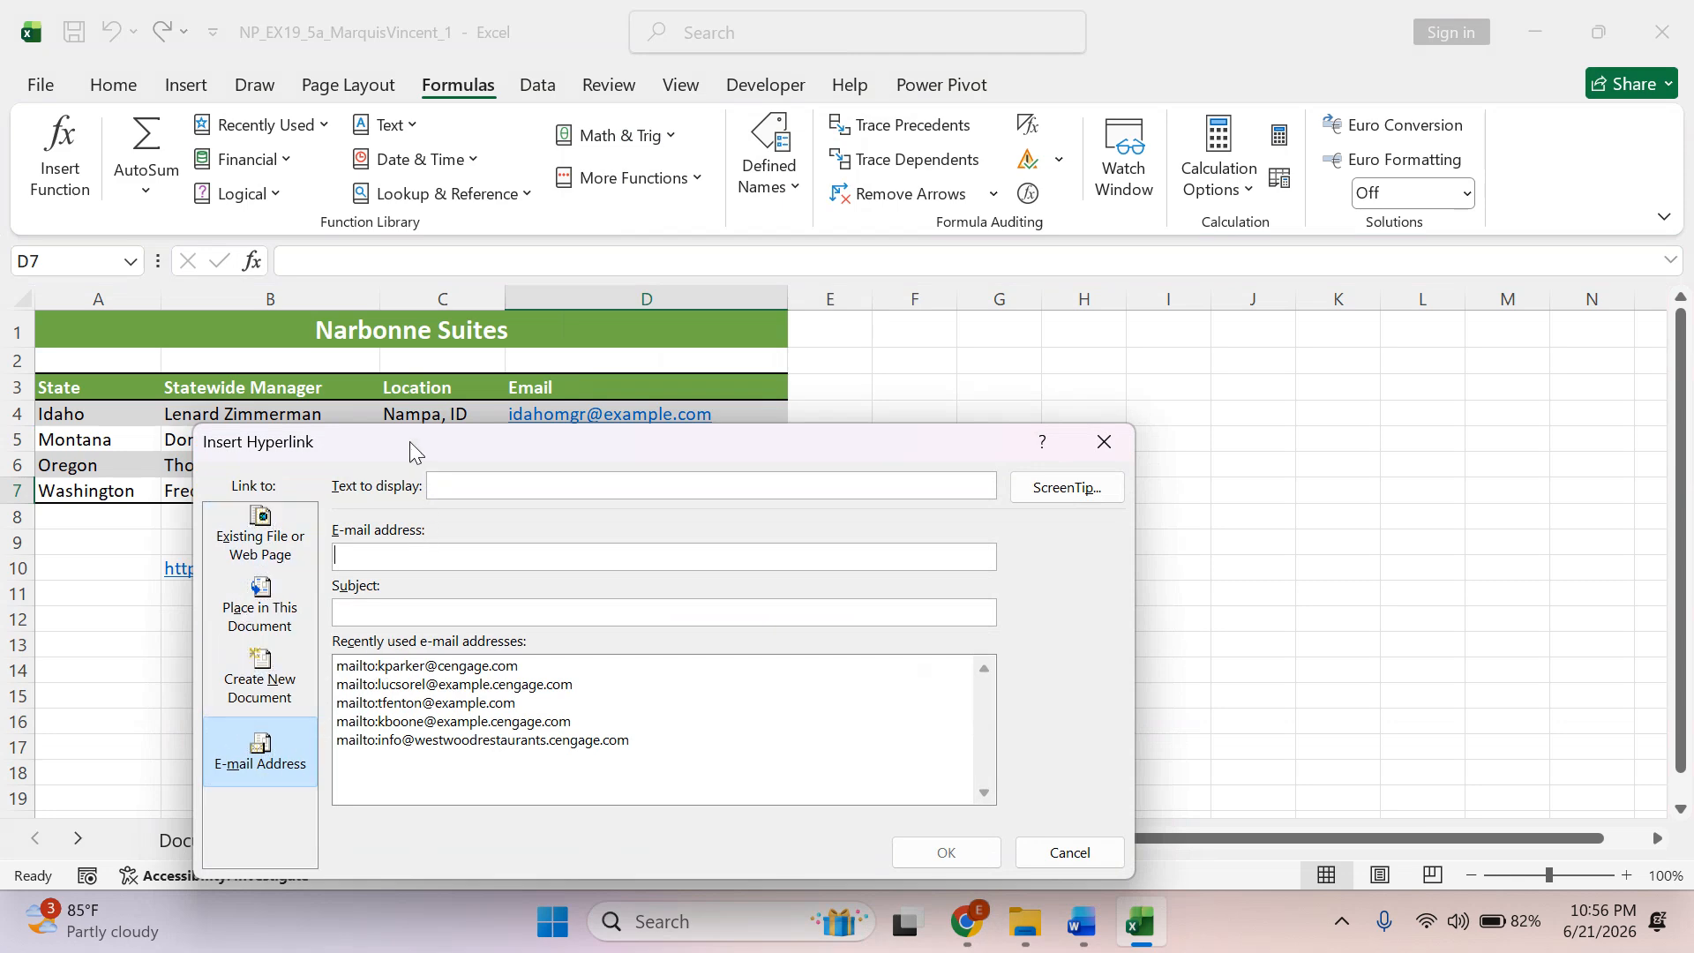
pyautogui.moveTo(410, 441); pyautogui.dragTo(427, 312)
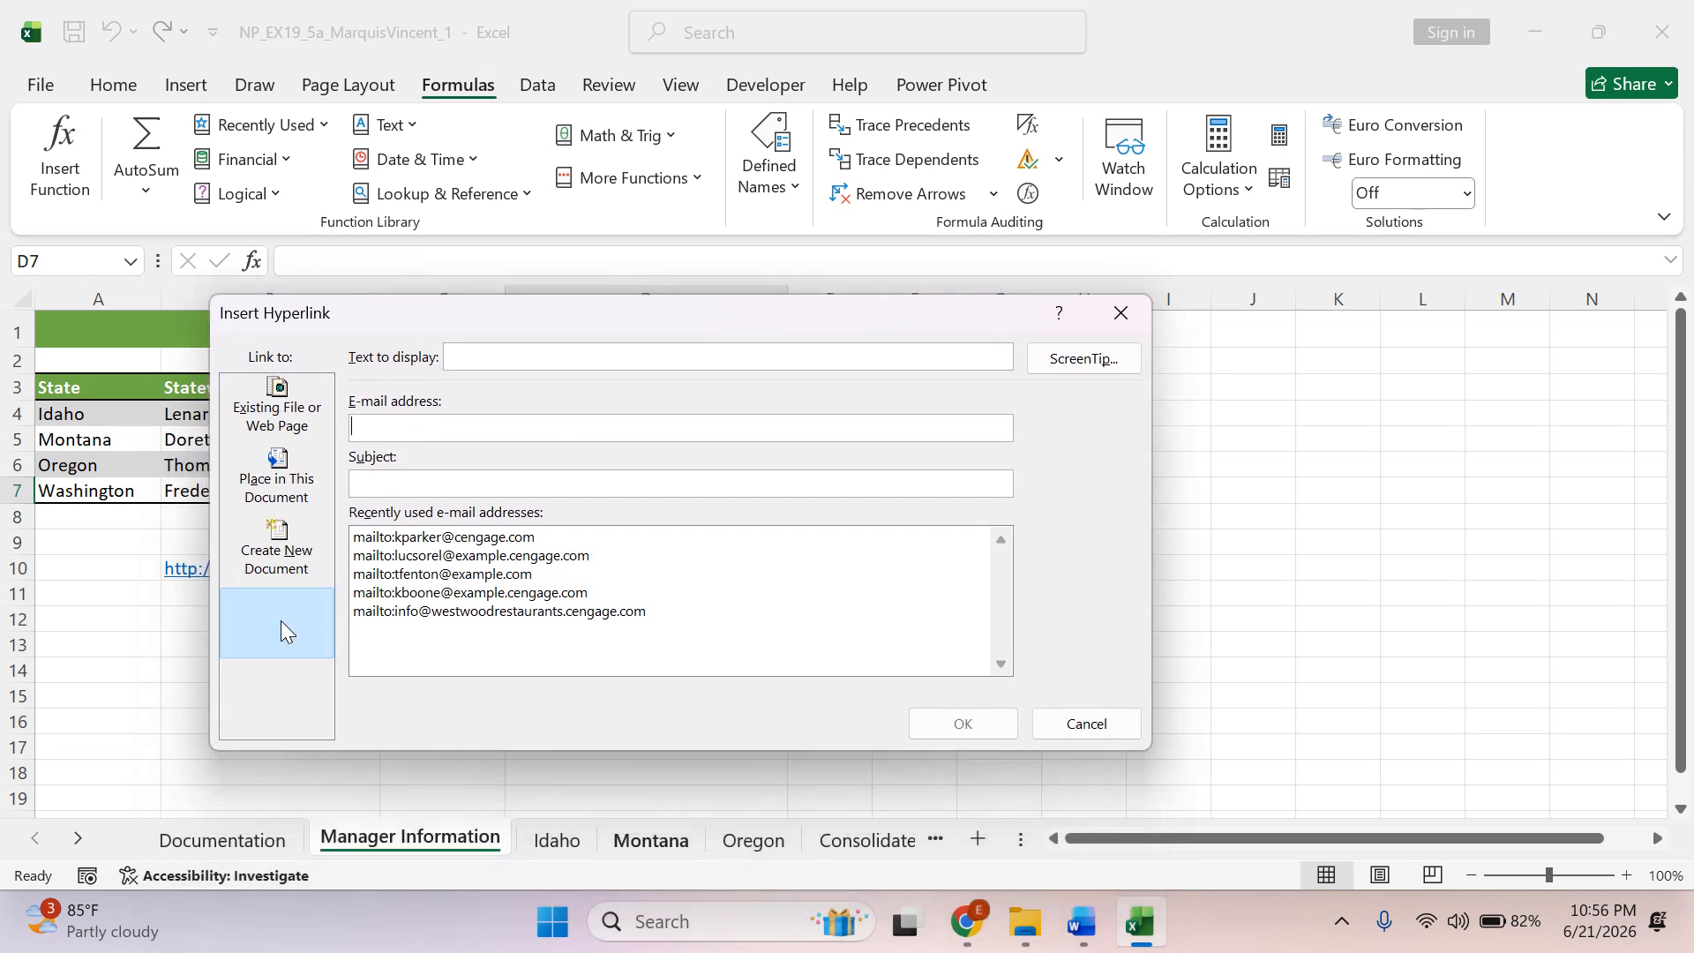
pyautogui.rightClick(364, 424)
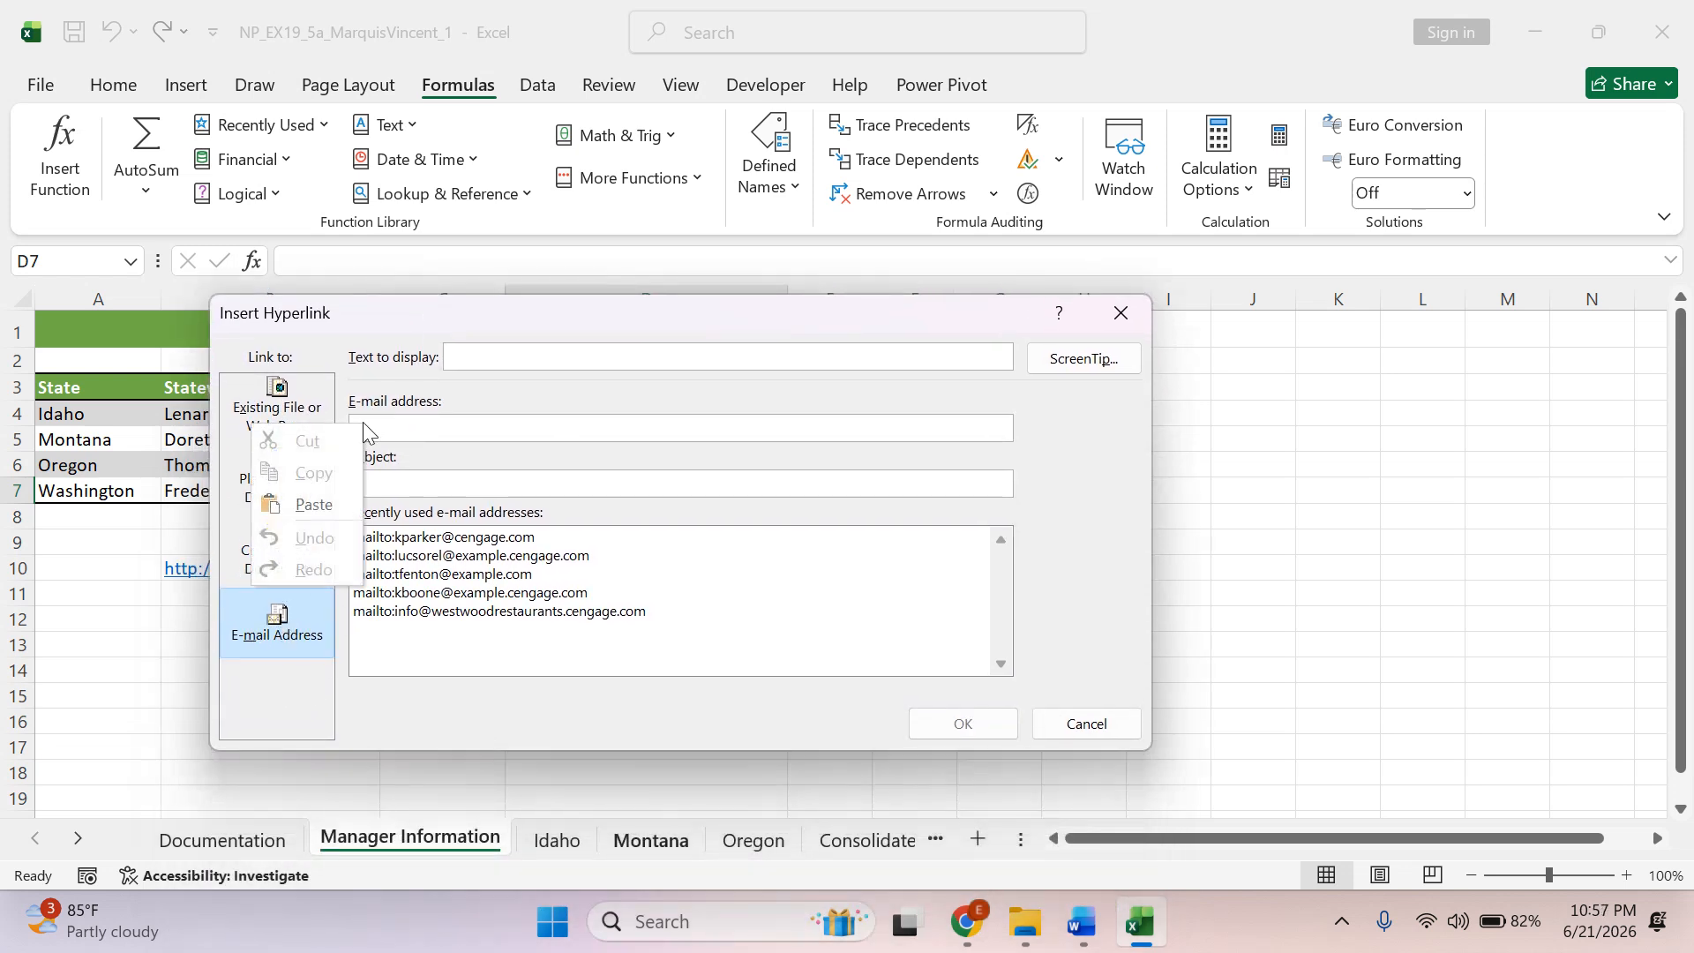
pyautogui.click(320, 503)
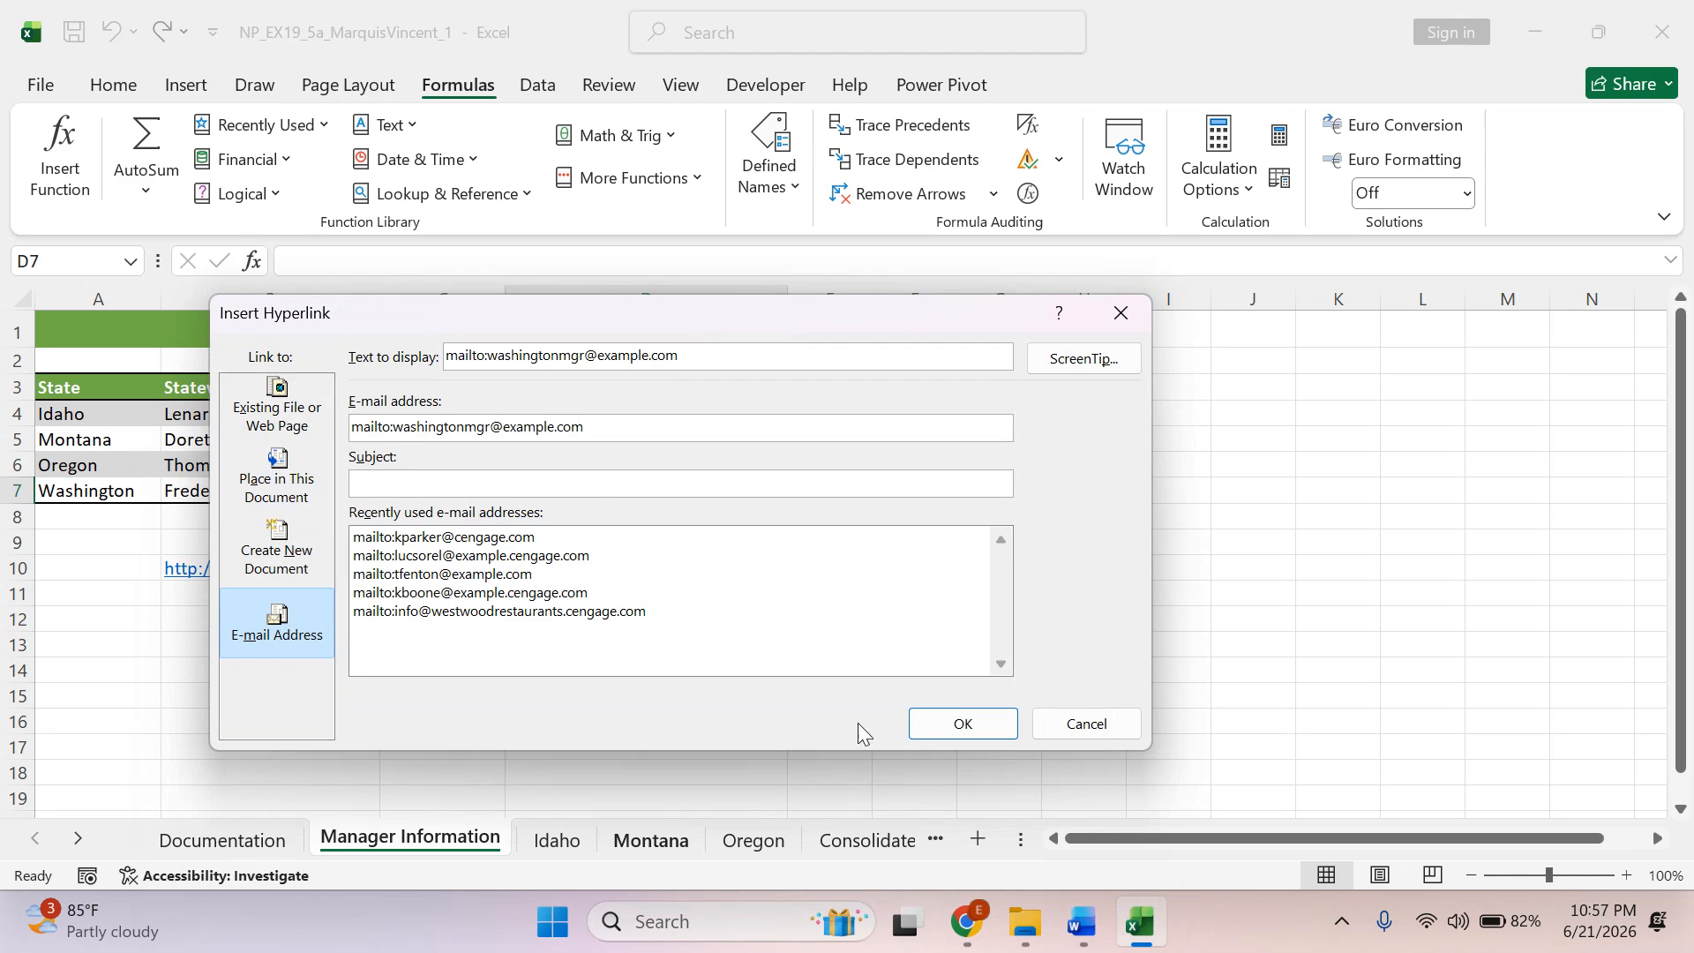
# Switch to the Word instructions and highlight the e-mail address in instruction 3a in green.
pyautogui.click(1093, 922)
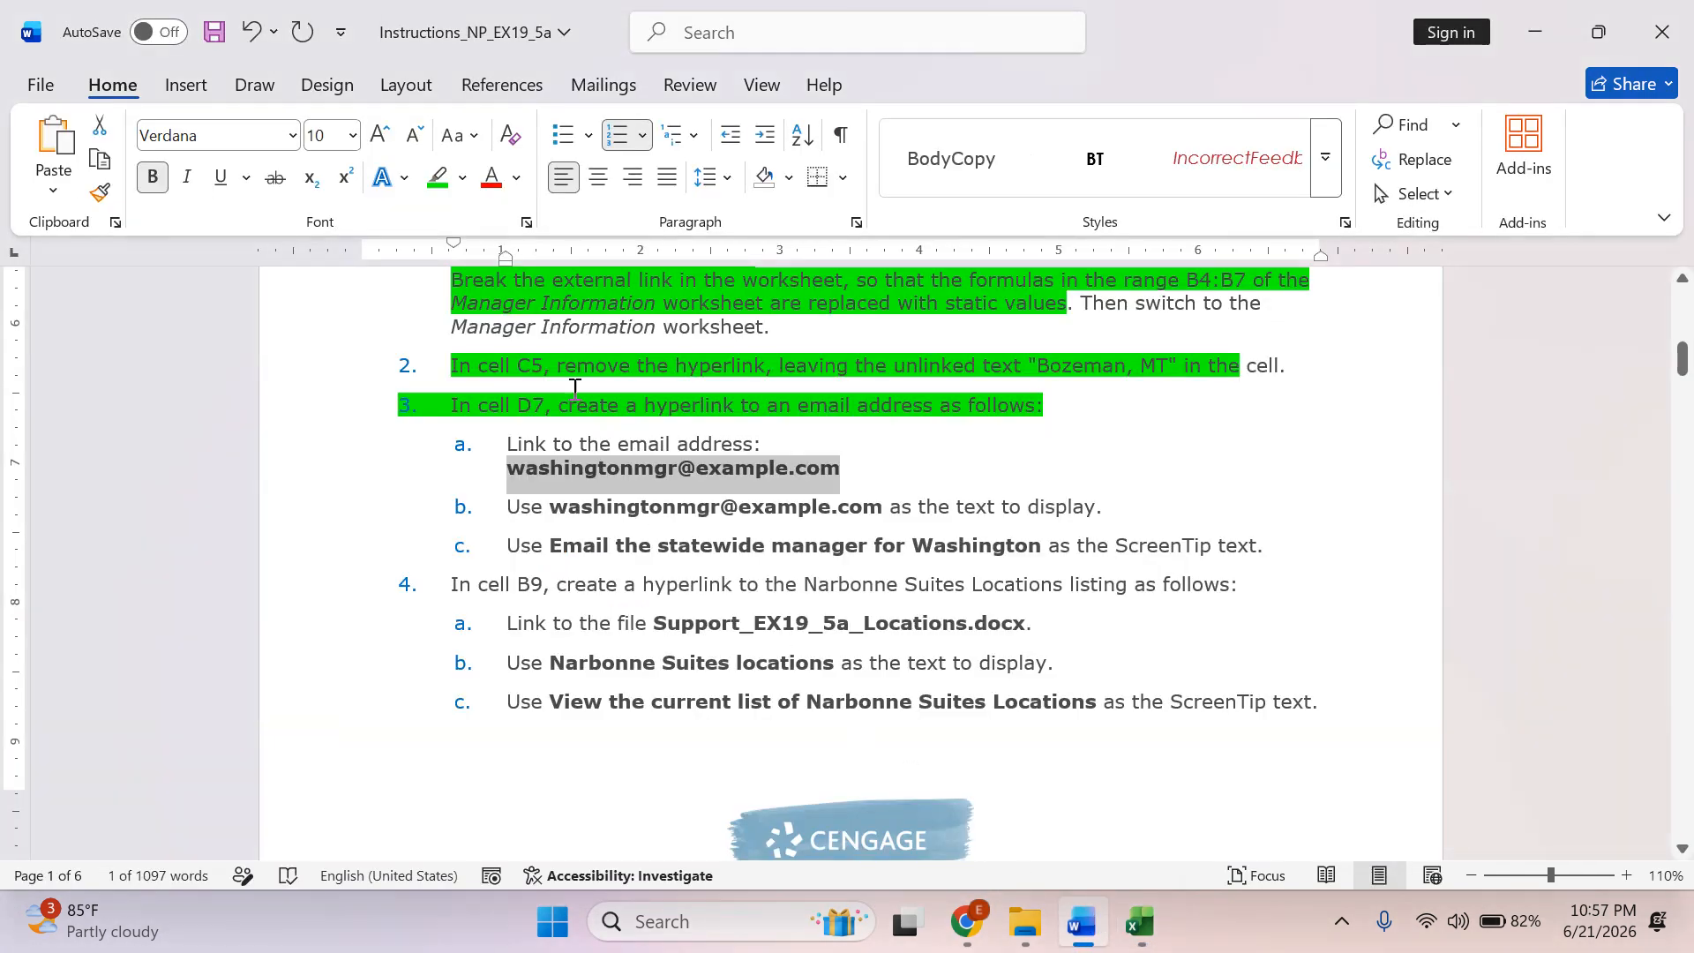
pyautogui.click(438, 178)
pyautogui.click(523, 509)
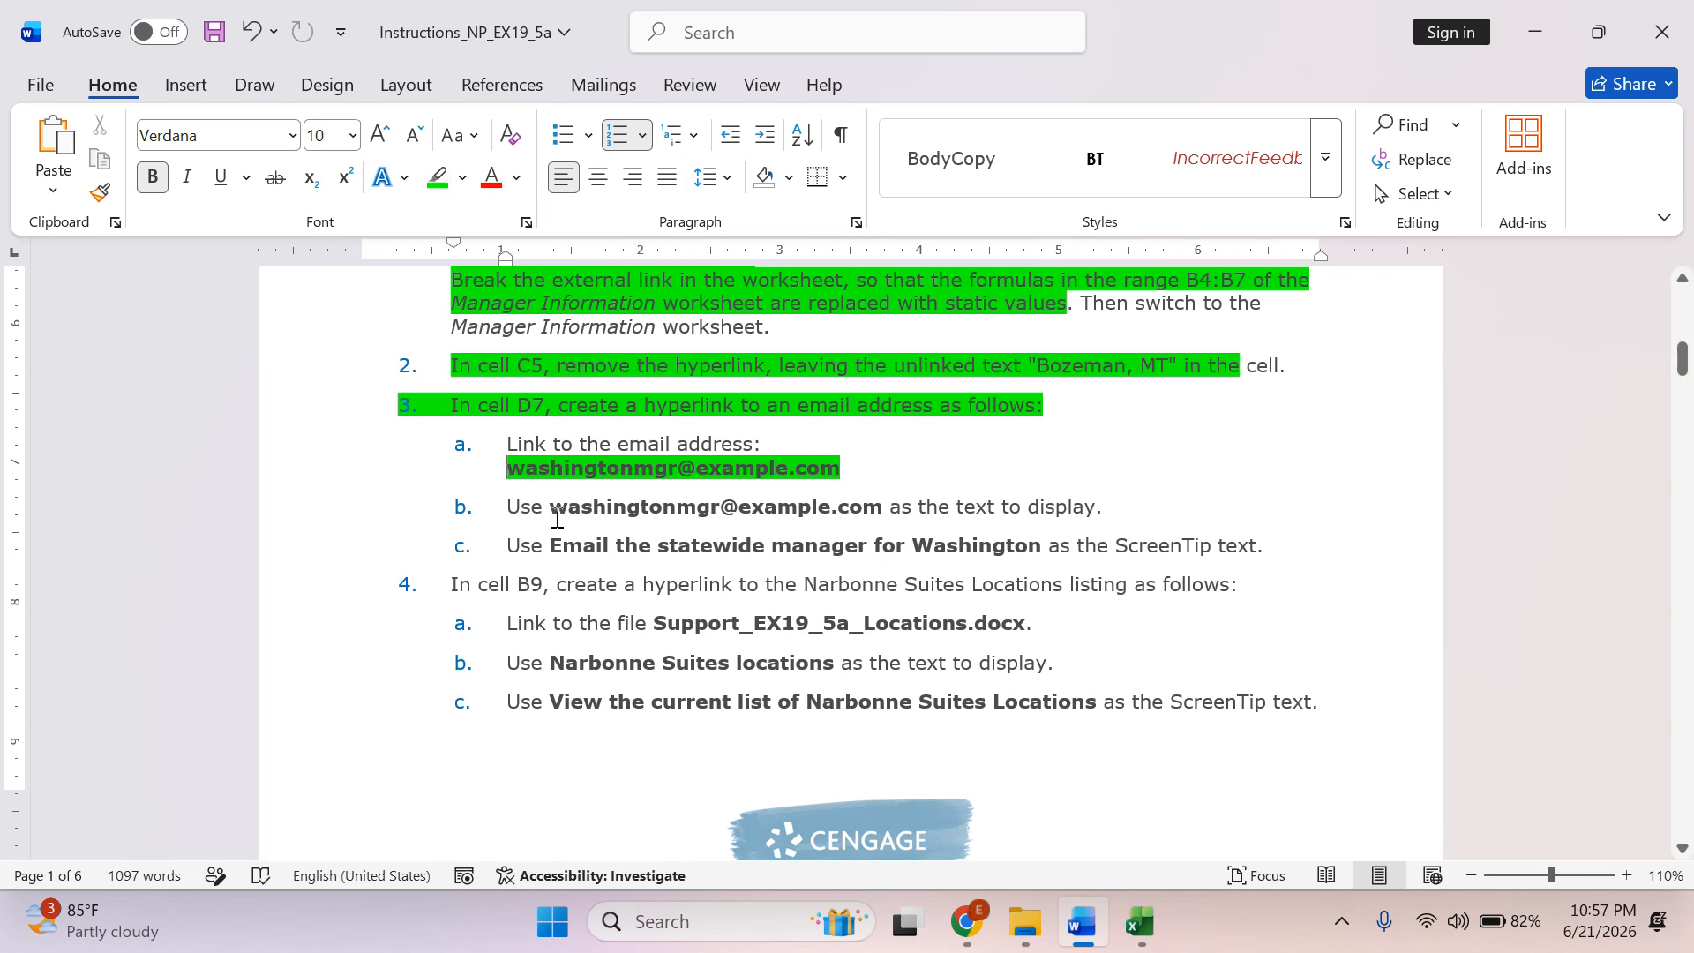
# Copy the e-mail address from instruction 3b and replace the D7 hyperlink's text to display with it in Excel.
pyautogui.moveTo(557, 518); pyautogui.dragTo(874, 507)
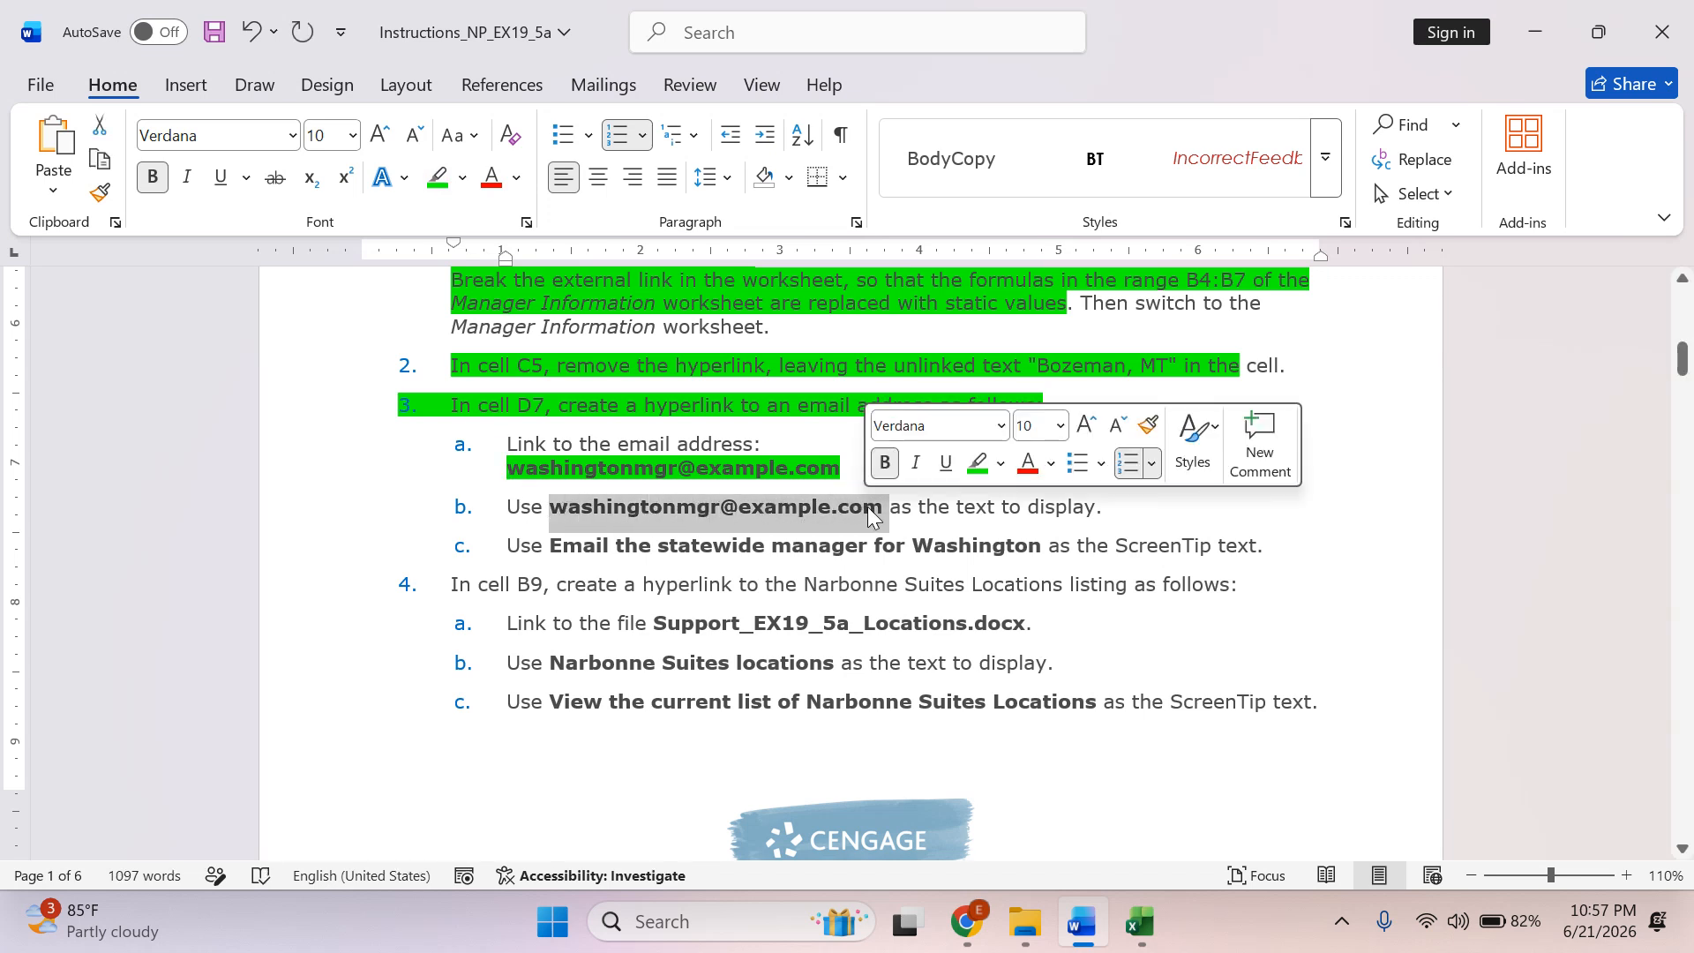
pyautogui.rightClick(690, 506)
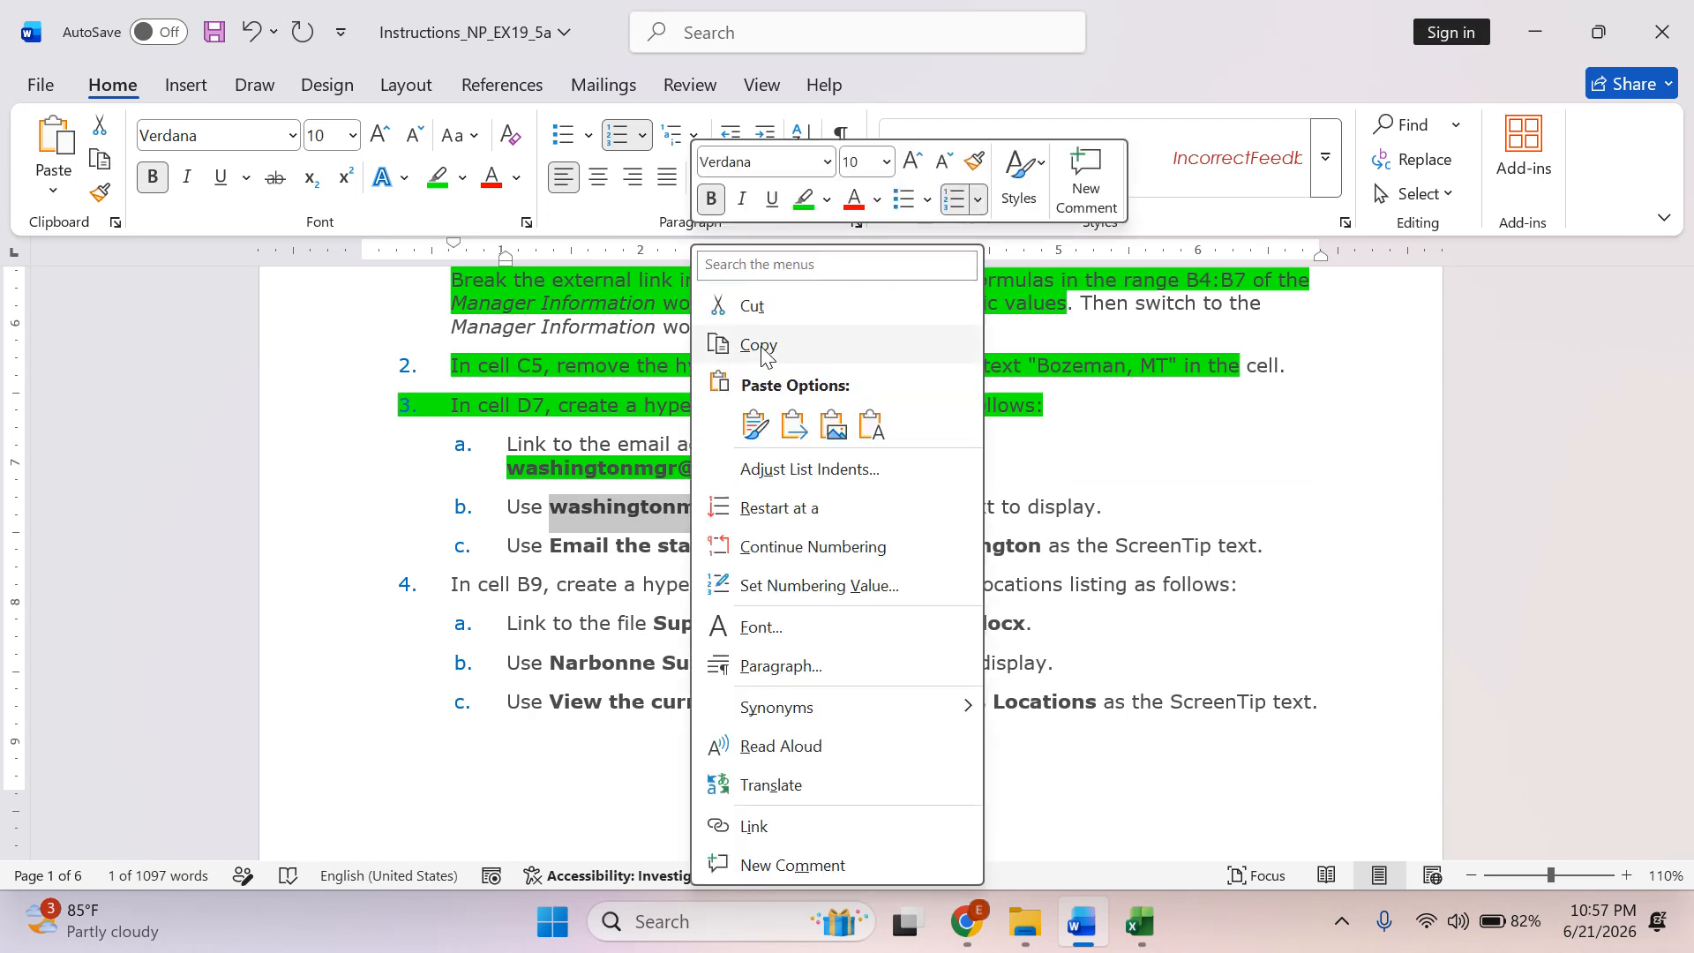
pyautogui.click(759, 342)
pyautogui.click(1070, 799)
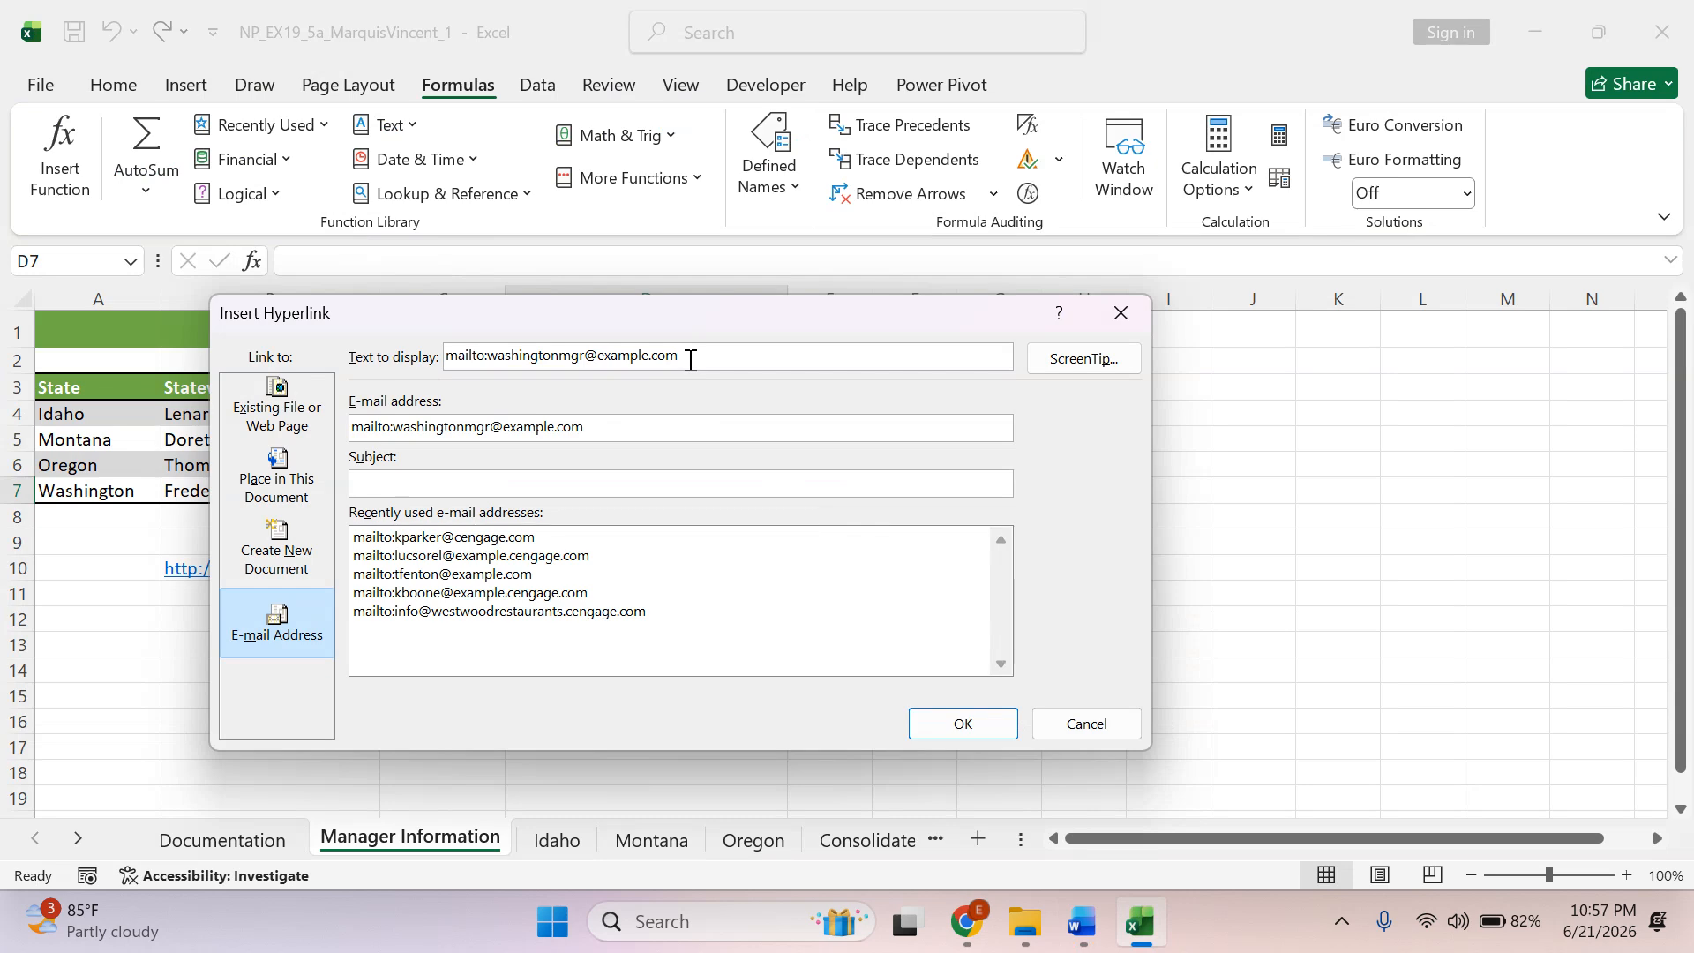
pyautogui.moveTo(693, 359); pyautogui.dragTo(392, 358)
pyautogui.press('BackSpace')
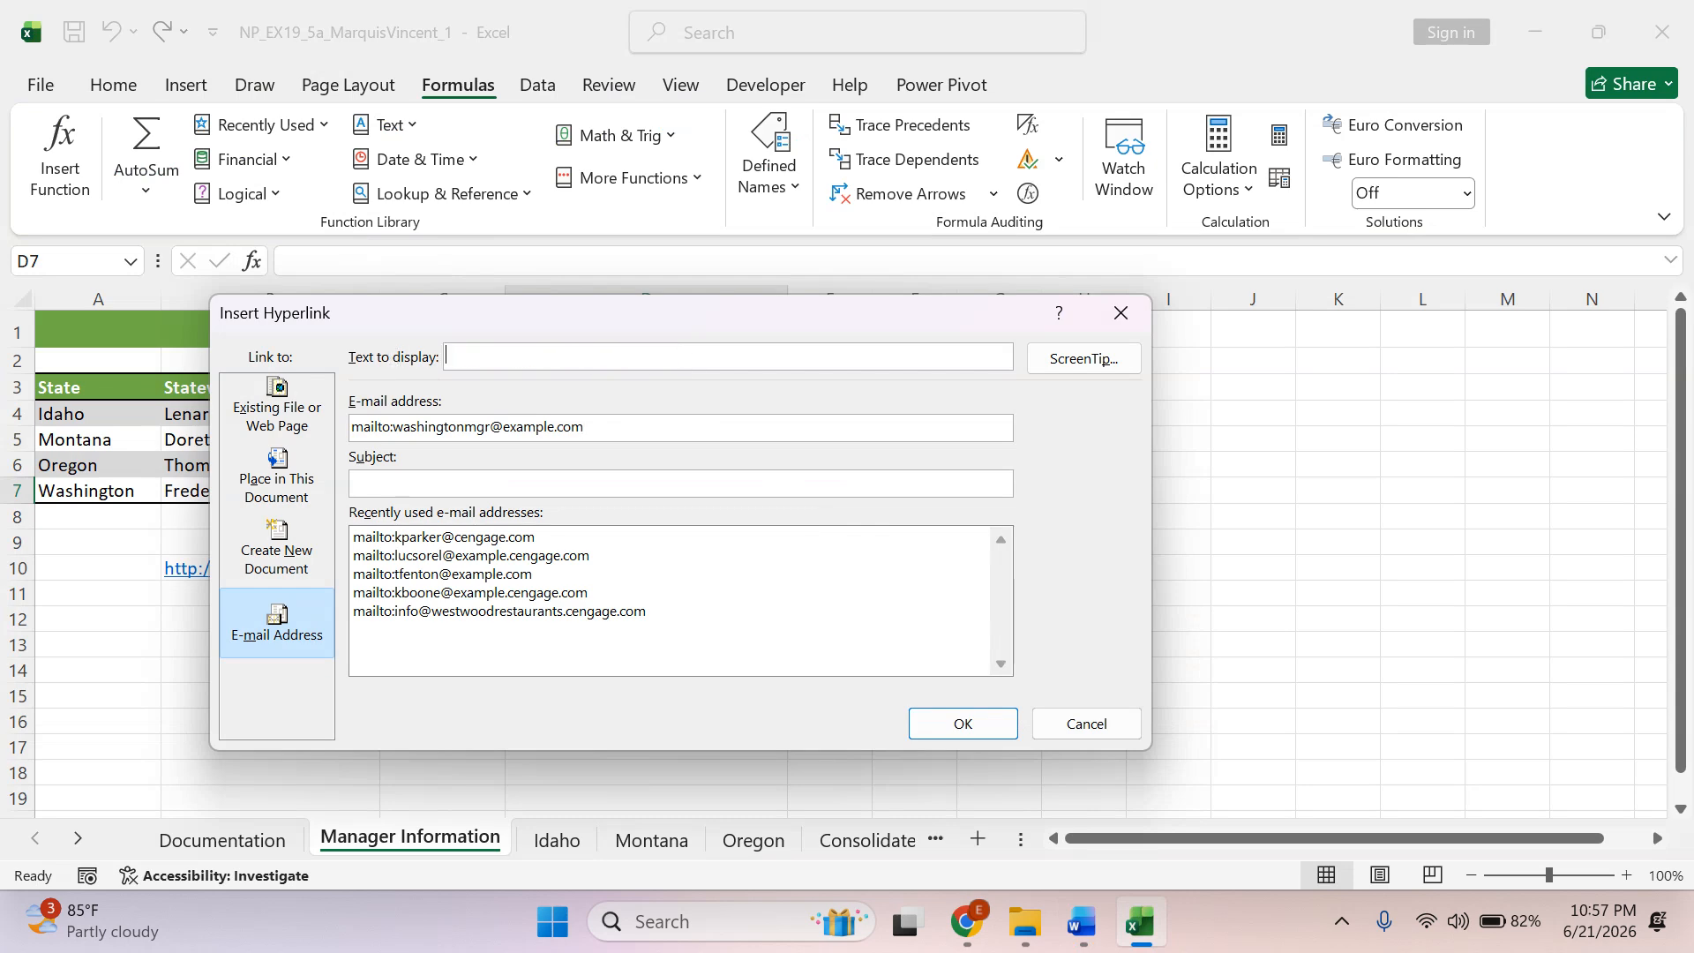
pyautogui.hotkey('ctrl', 'v')
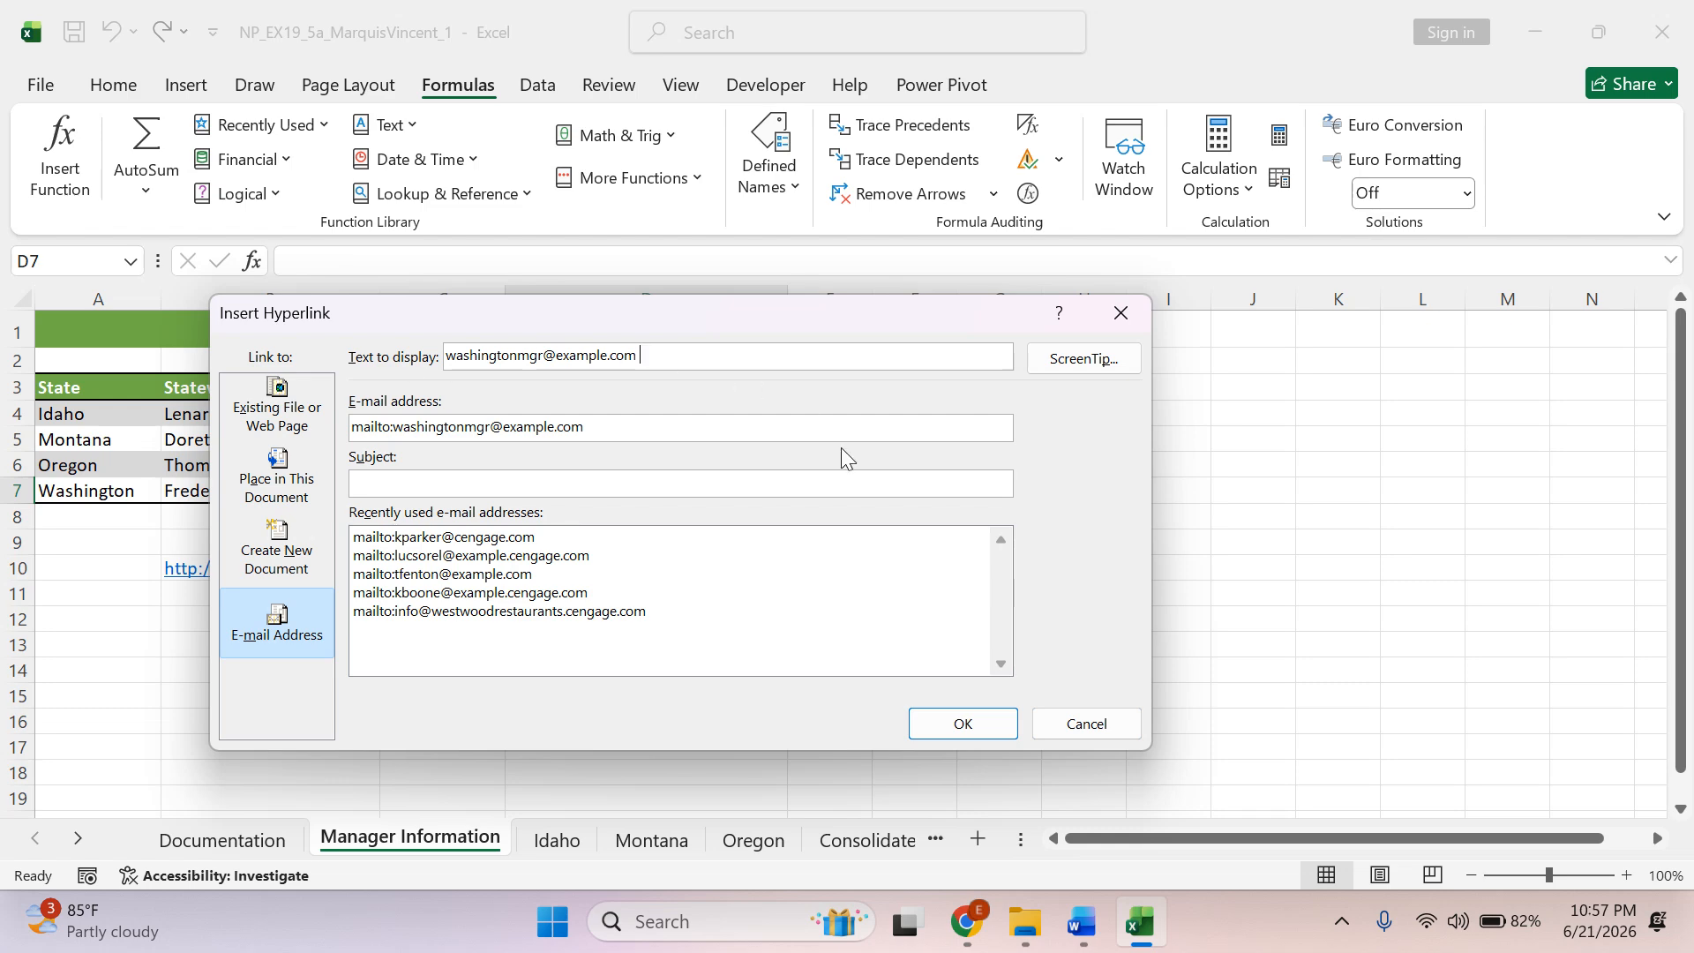
# Switch to the Word instructions and highlight the e-mail address in instruction 3b in green.
pyautogui.click(1081, 922)
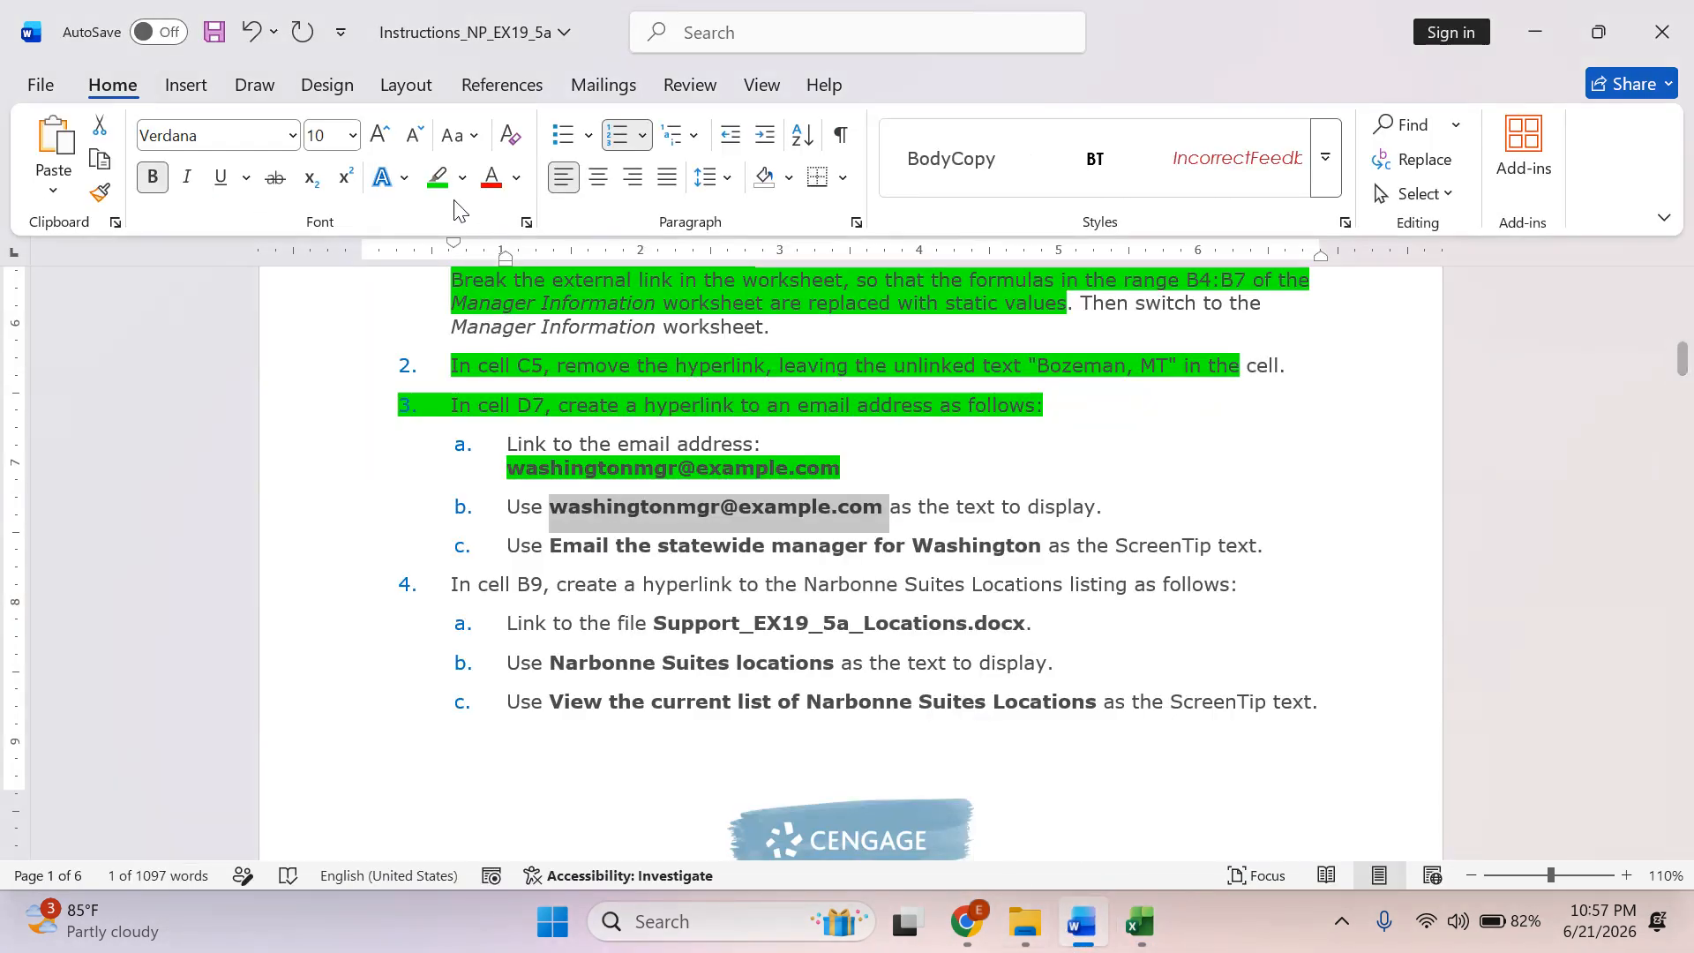
pyautogui.click(438, 177)
pyautogui.click(636, 584)
# Copy the text "Email the statewide manager for Washington" from instruction 3c and switch to Excel.
pyautogui.moveTo(553, 547); pyautogui.dragTo(950, 542)
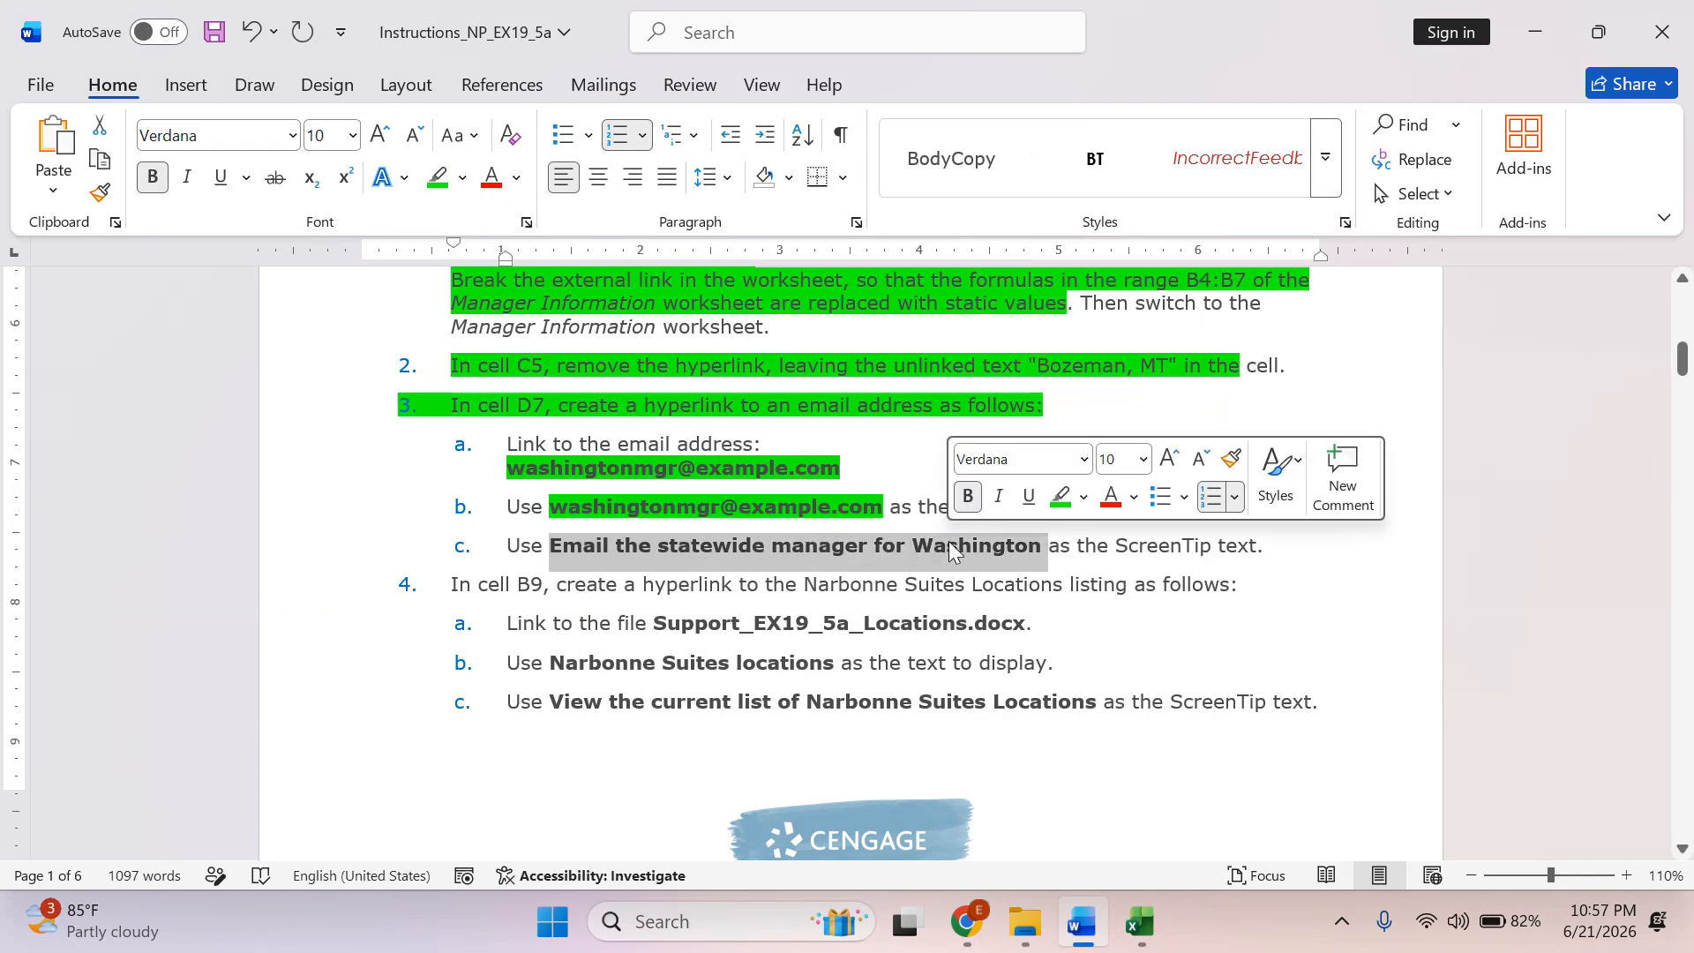
pyautogui.rightClick(787, 545)
pyautogui.click(862, 352)
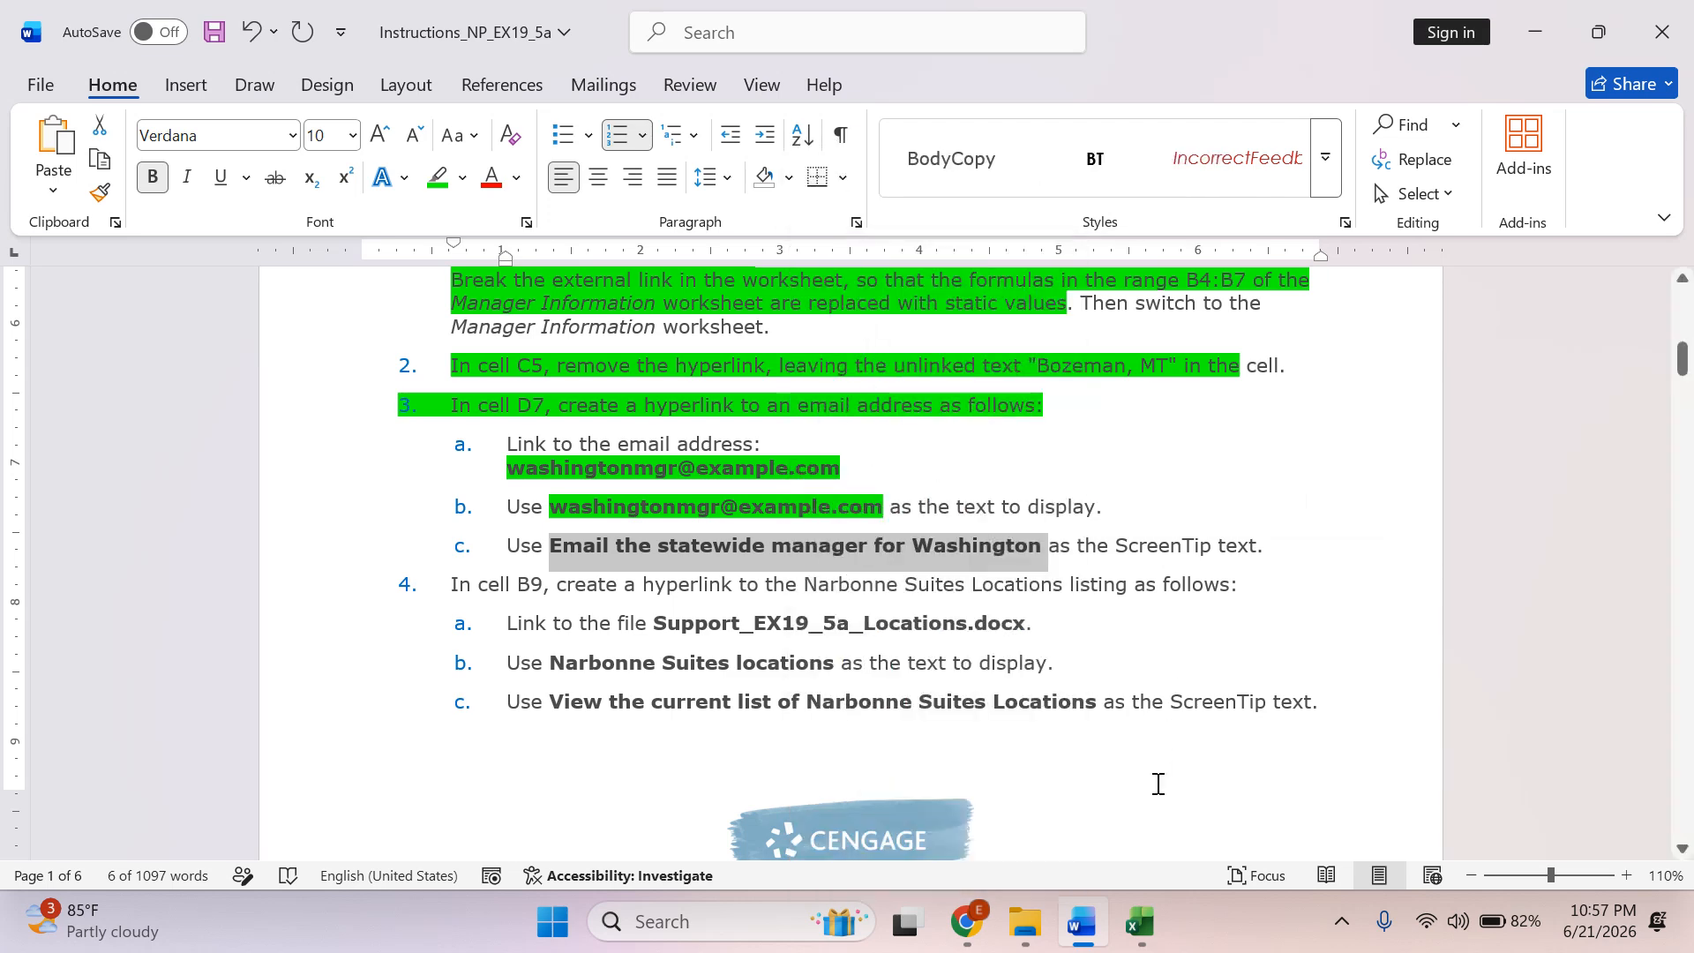
pyautogui.click(1143, 923)
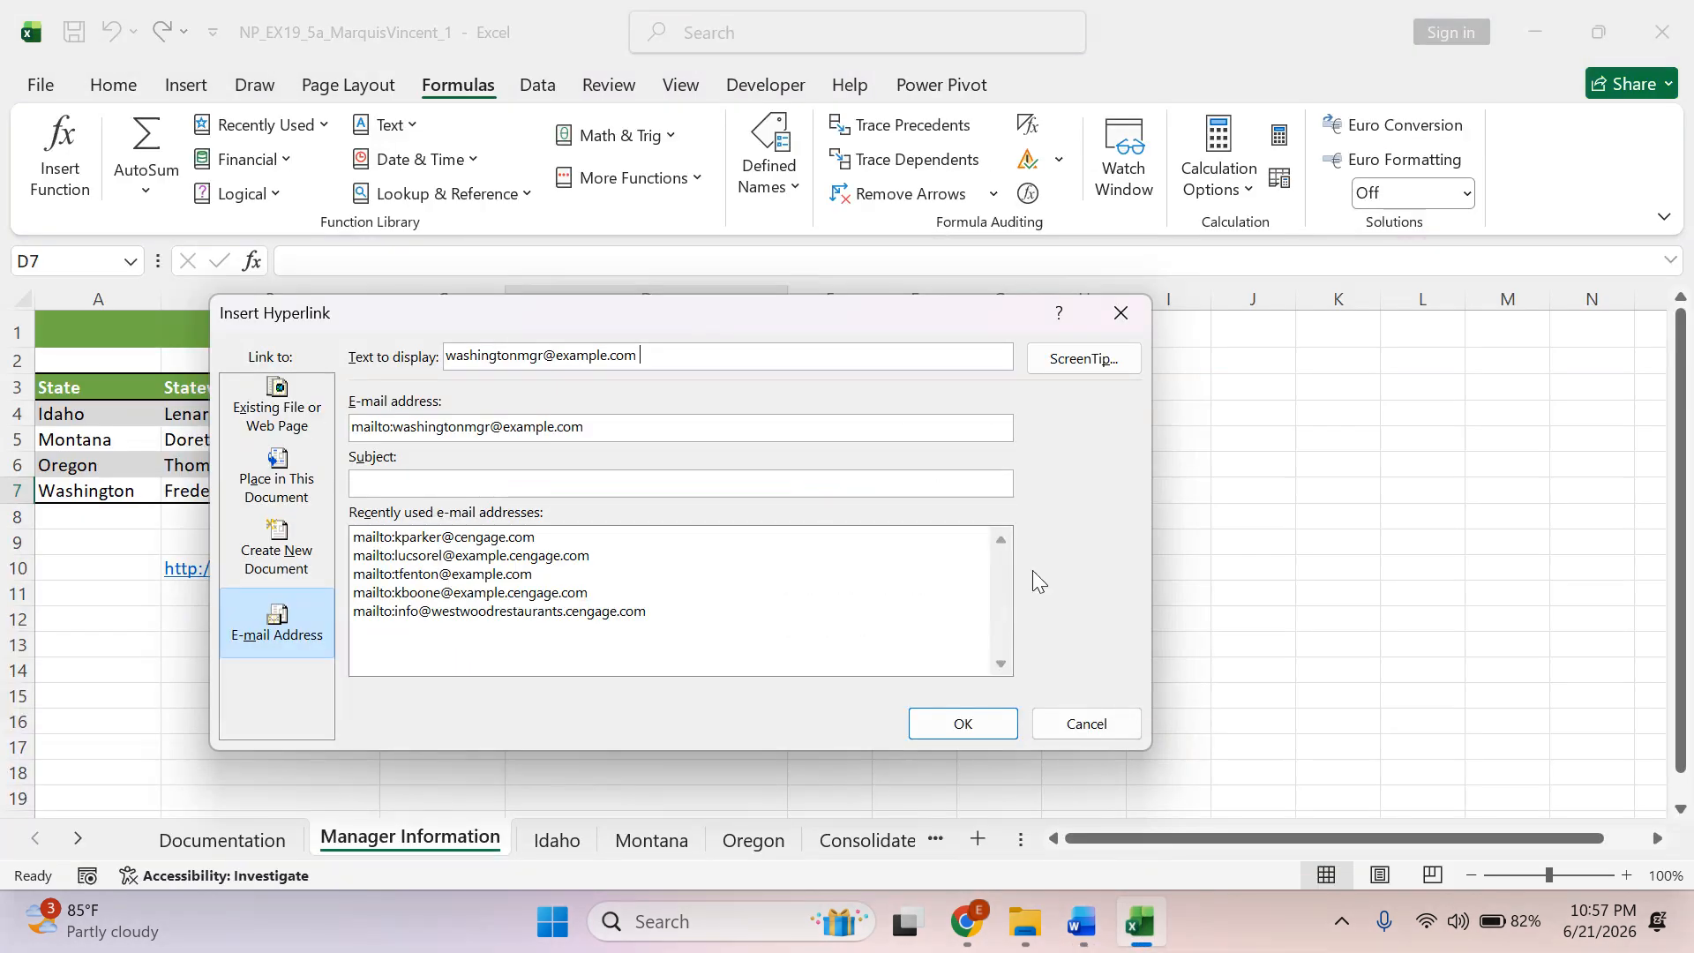
# Set the D7 hyperlink's ScreenTip to "Email the statewide manager for Washington", insert the link and check its ScreenTip.
pyautogui.click(1073, 364)
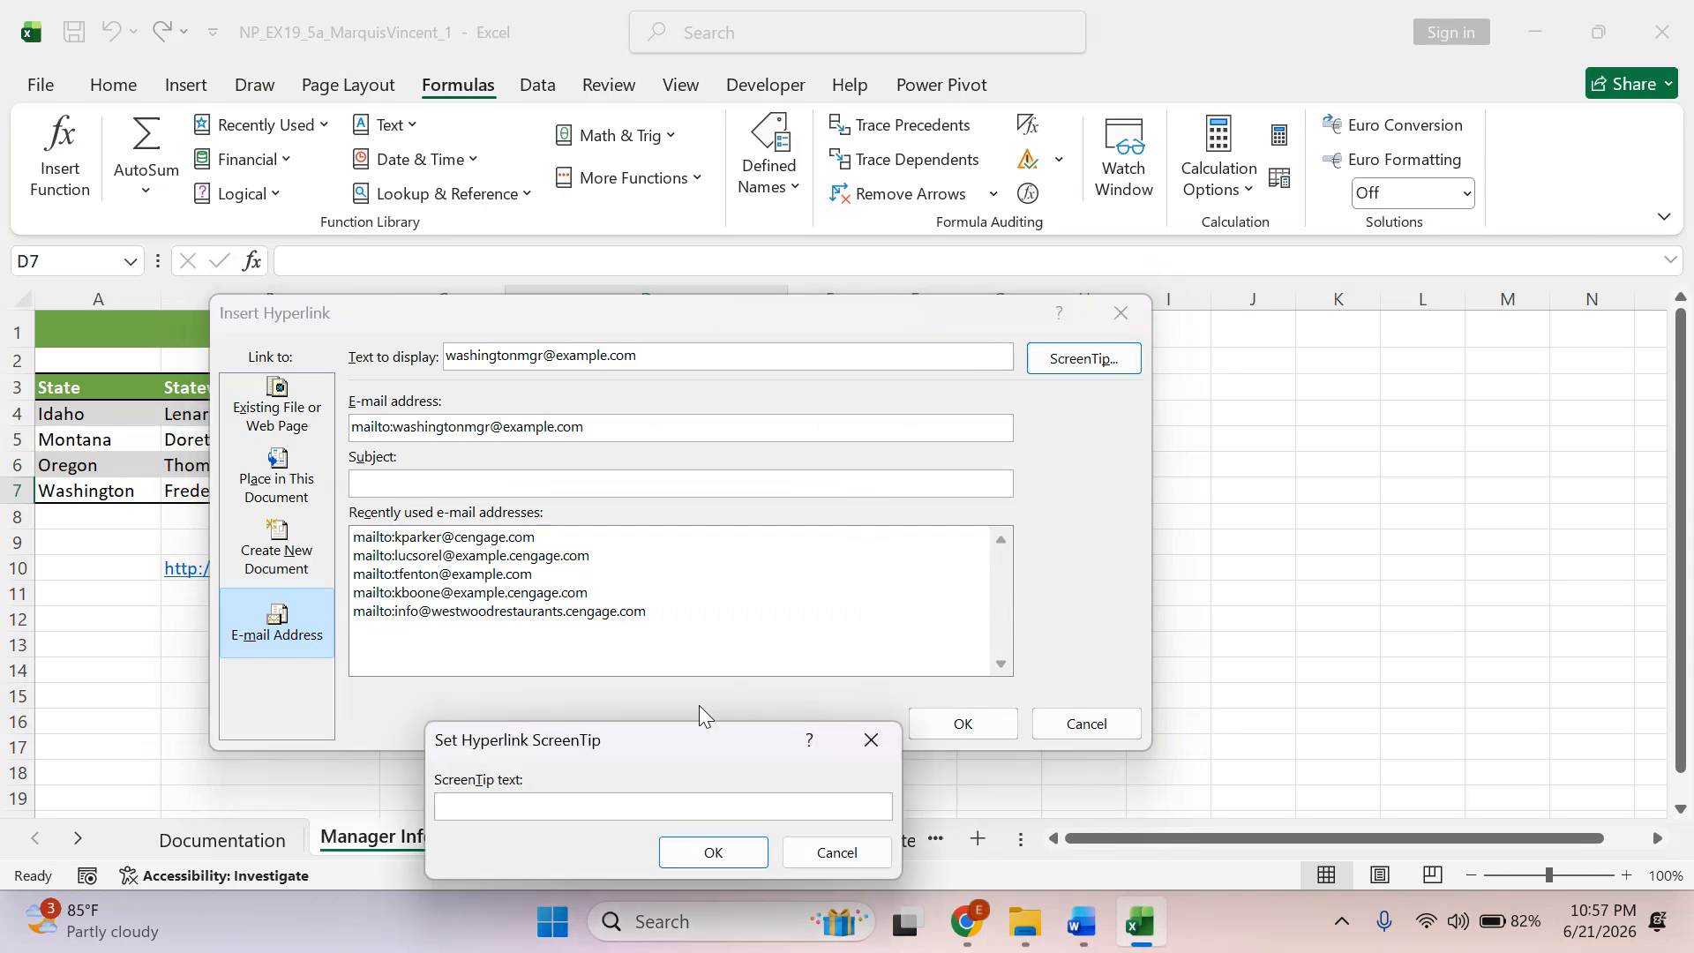
pyautogui.rightClick(472, 801)
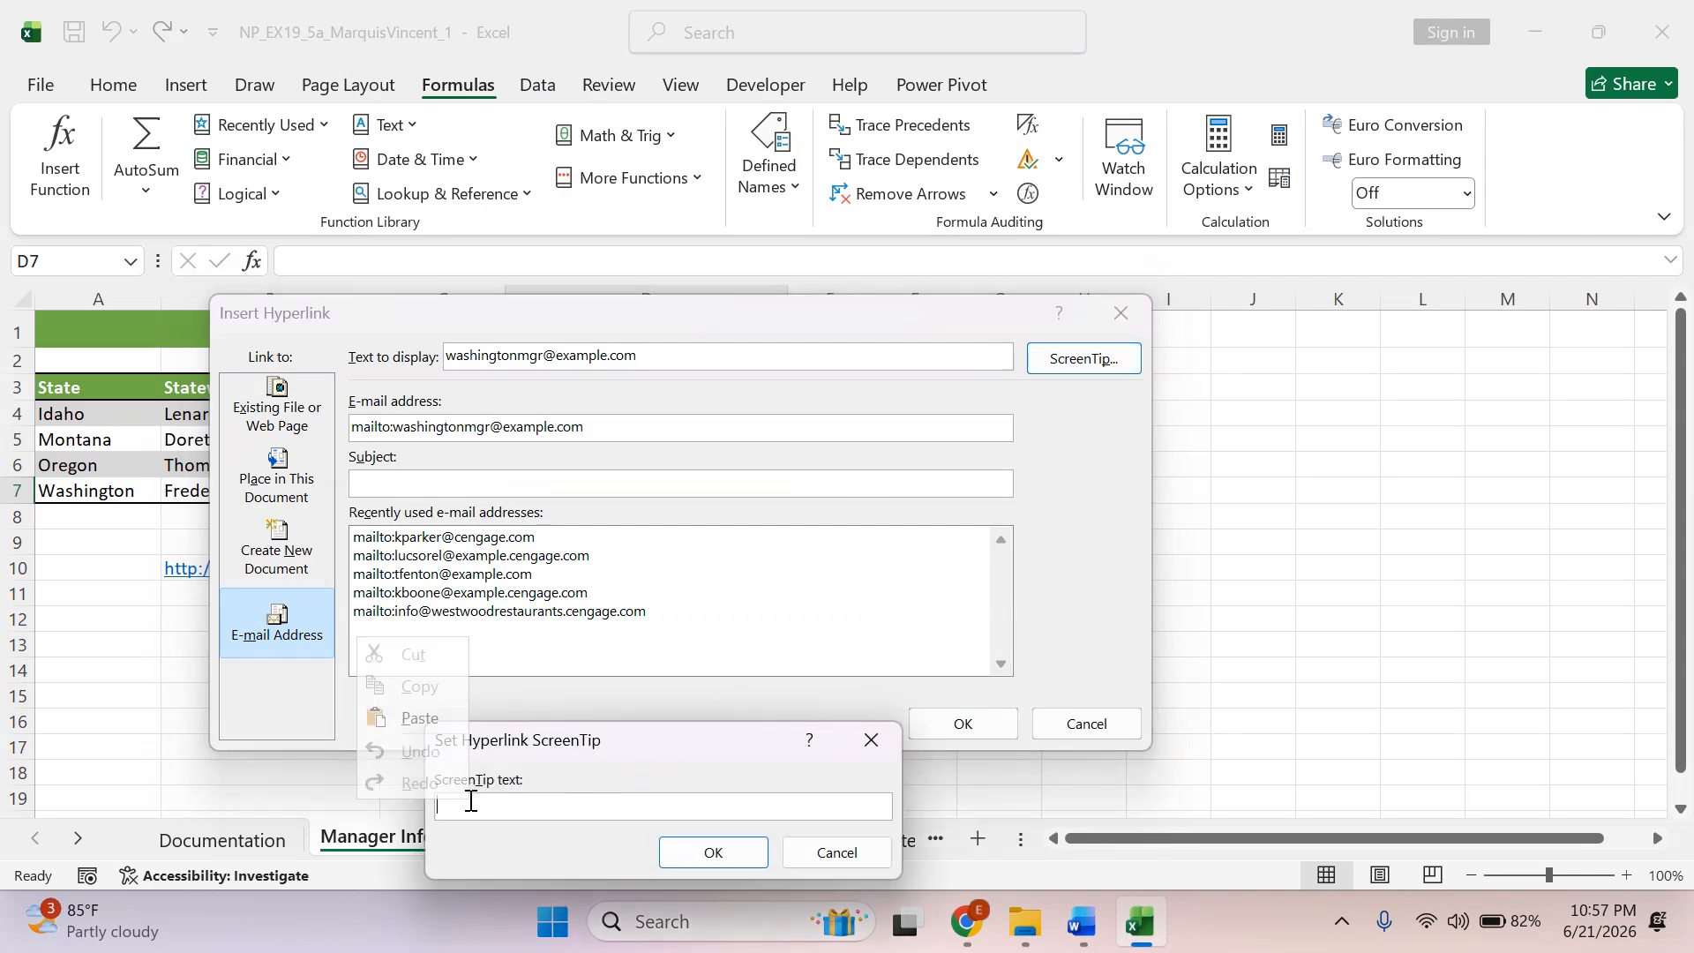
pyautogui.click(425, 717)
pyautogui.click(692, 851)
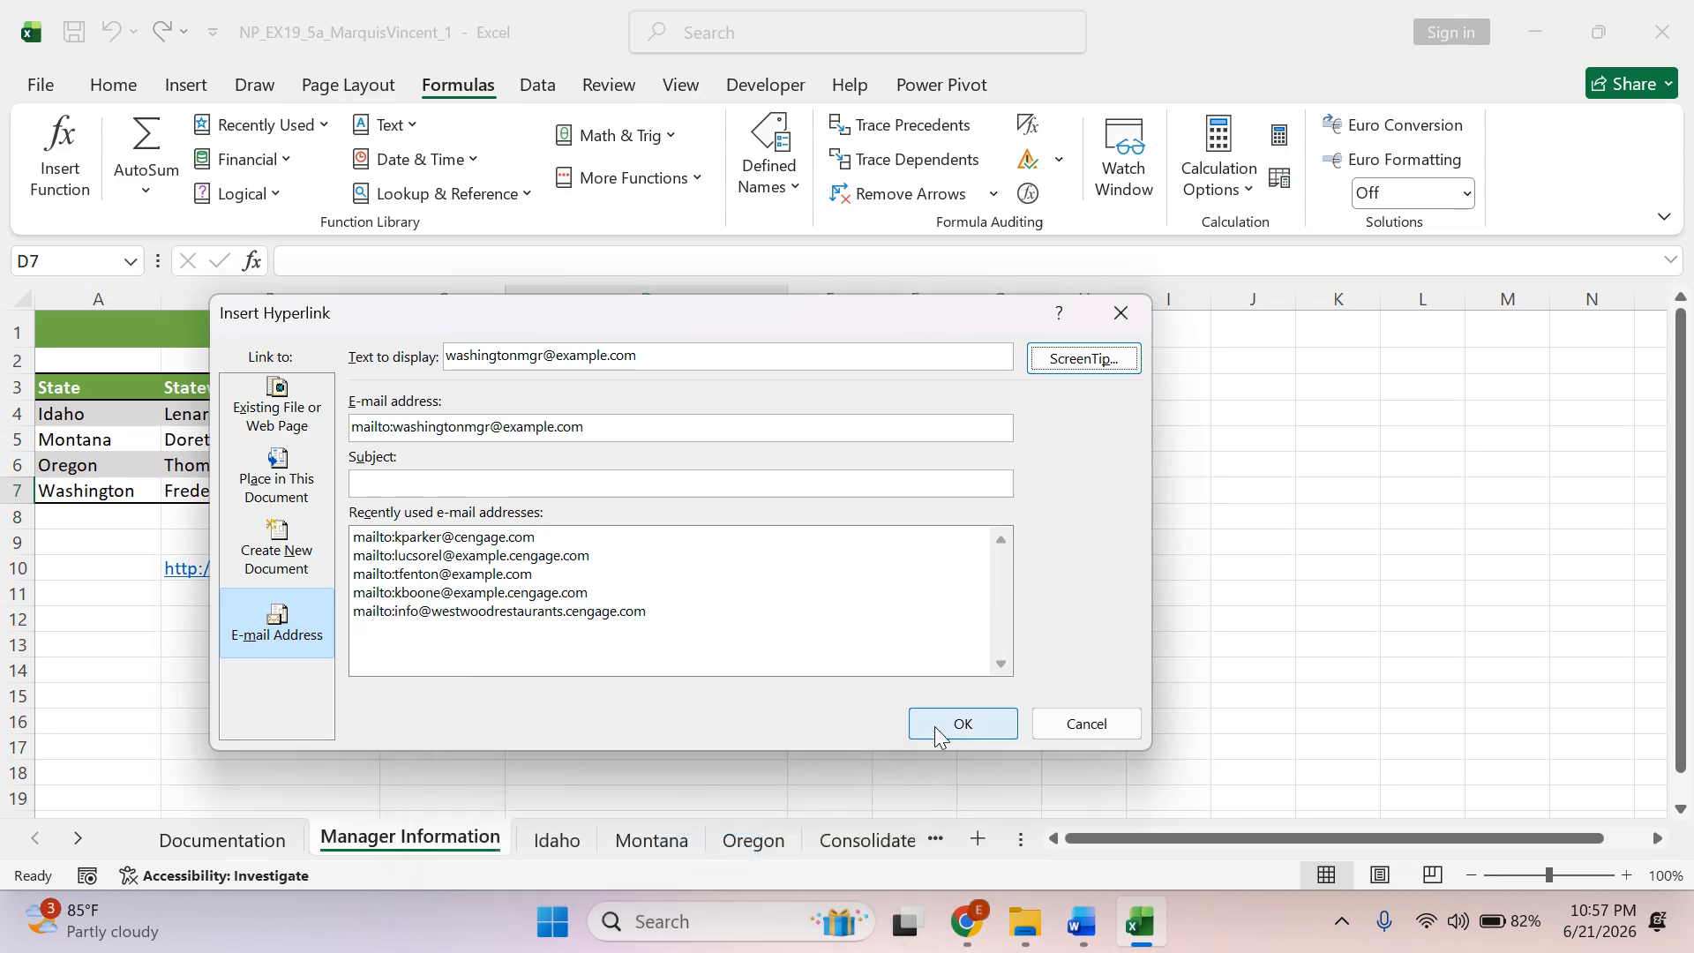
pyautogui.click(934, 725)
pyautogui.click(929, 672)
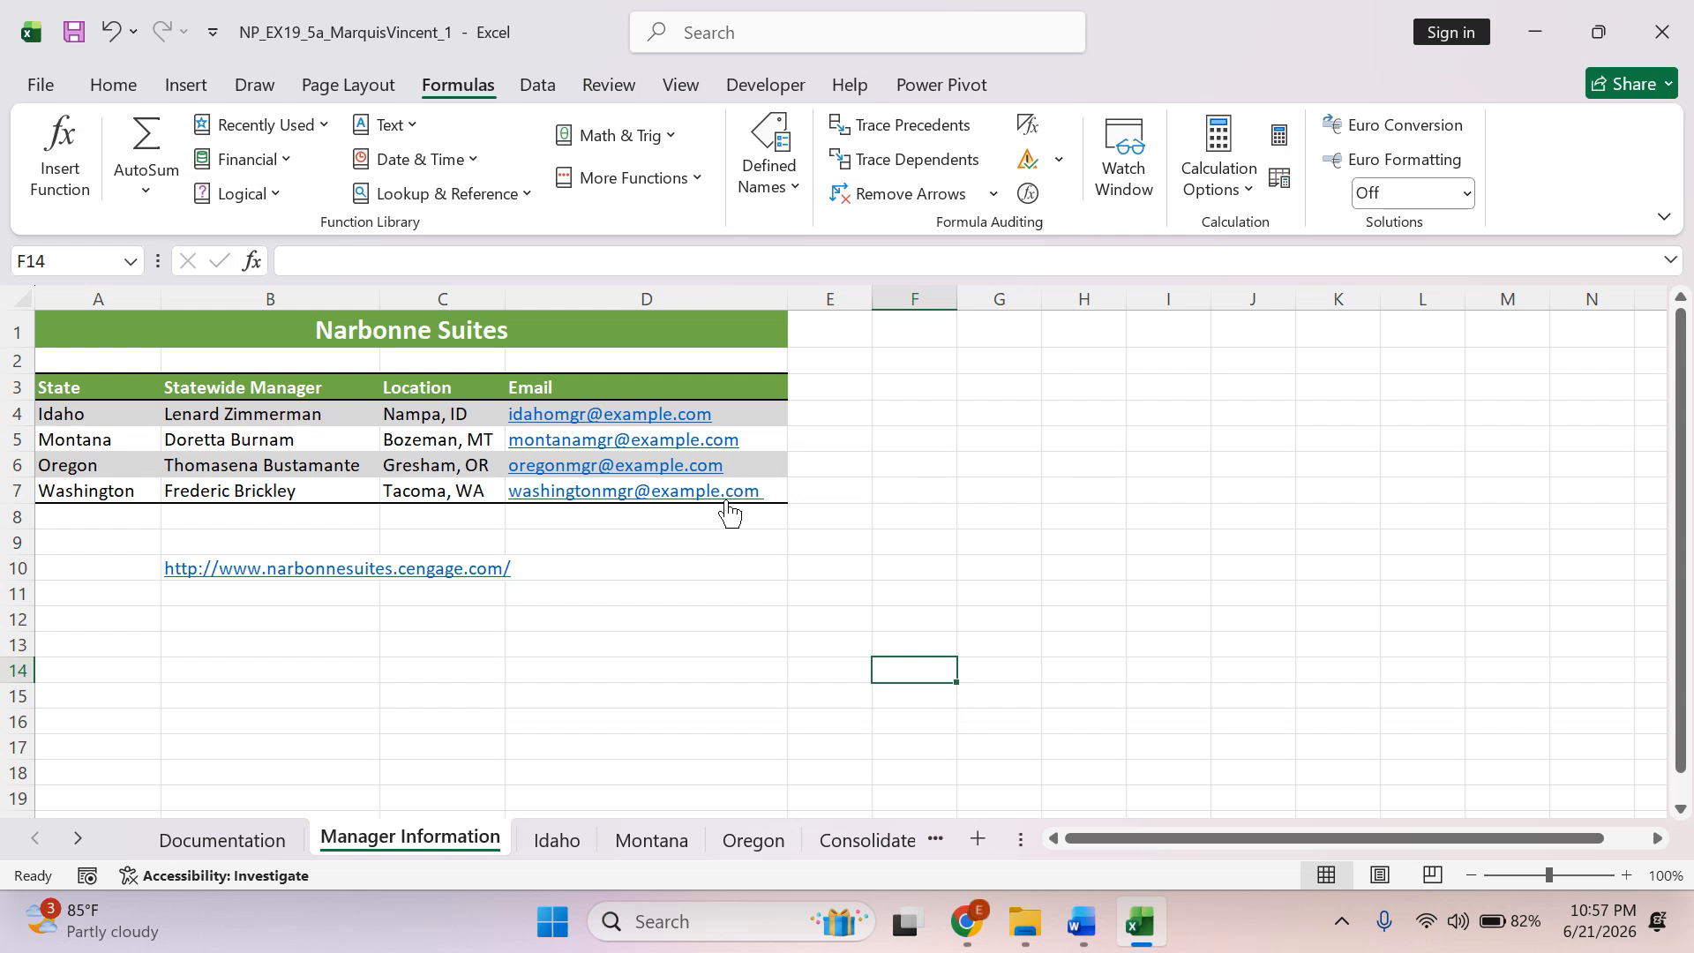
pyautogui.moveTo(728, 512)
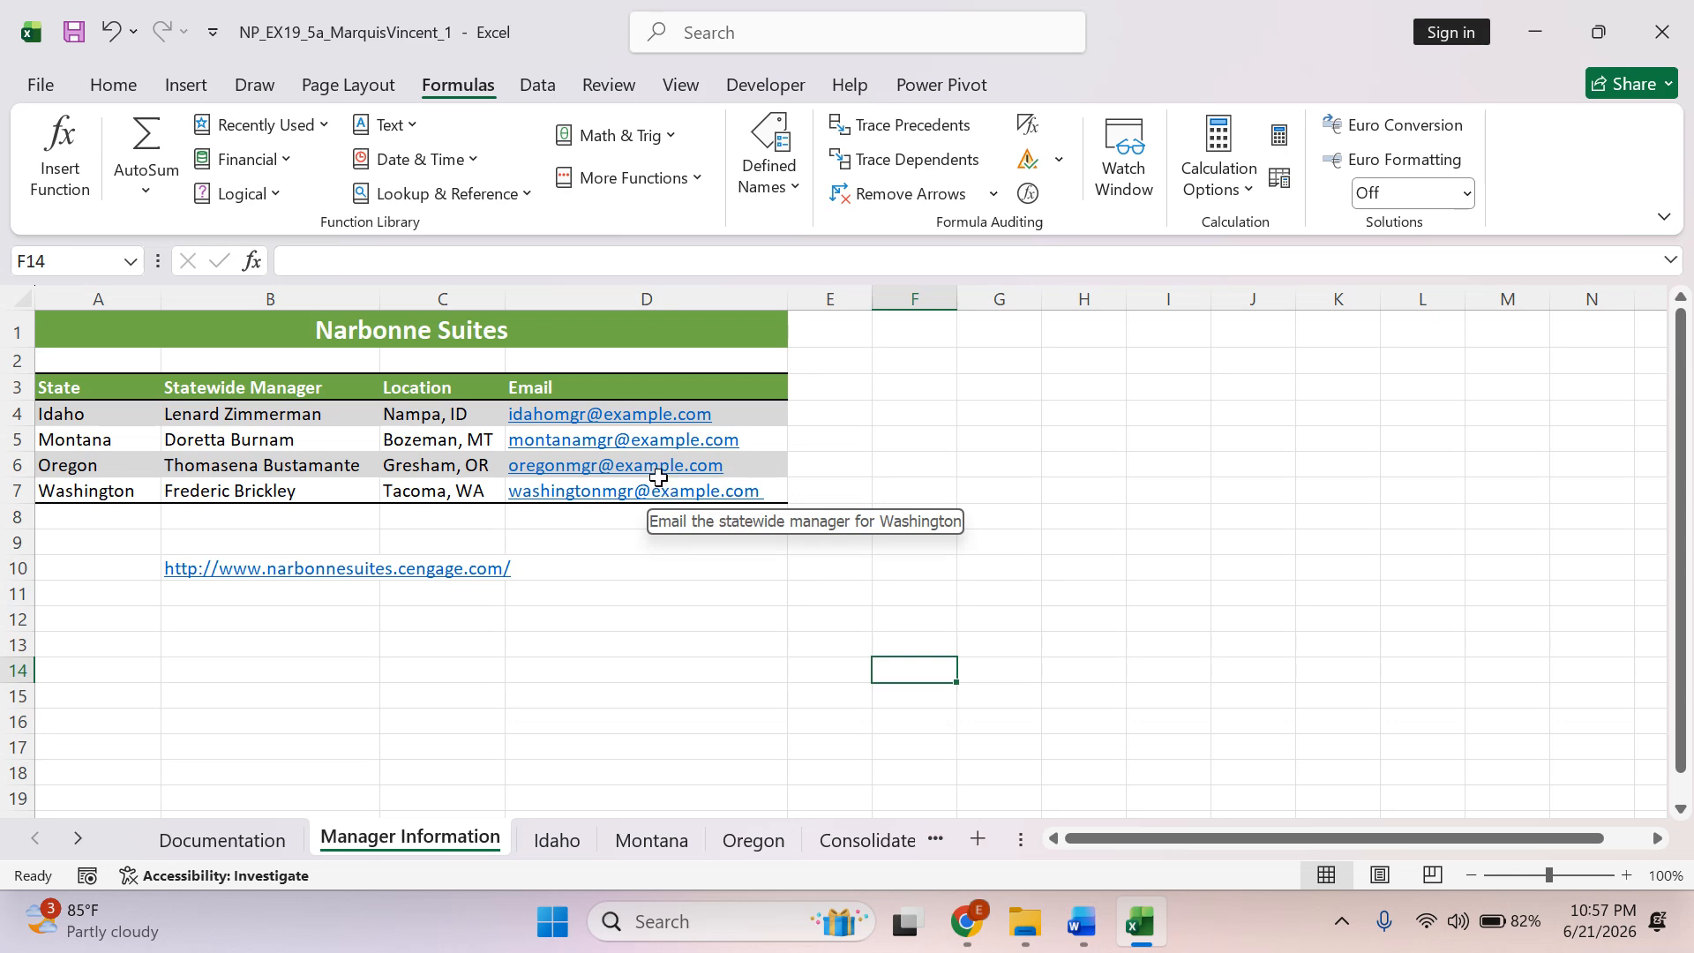
# Switch to the Word instructions and highlight the full lines of instructions 3b and 3c in green.
pyautogui.click(1085, 926)
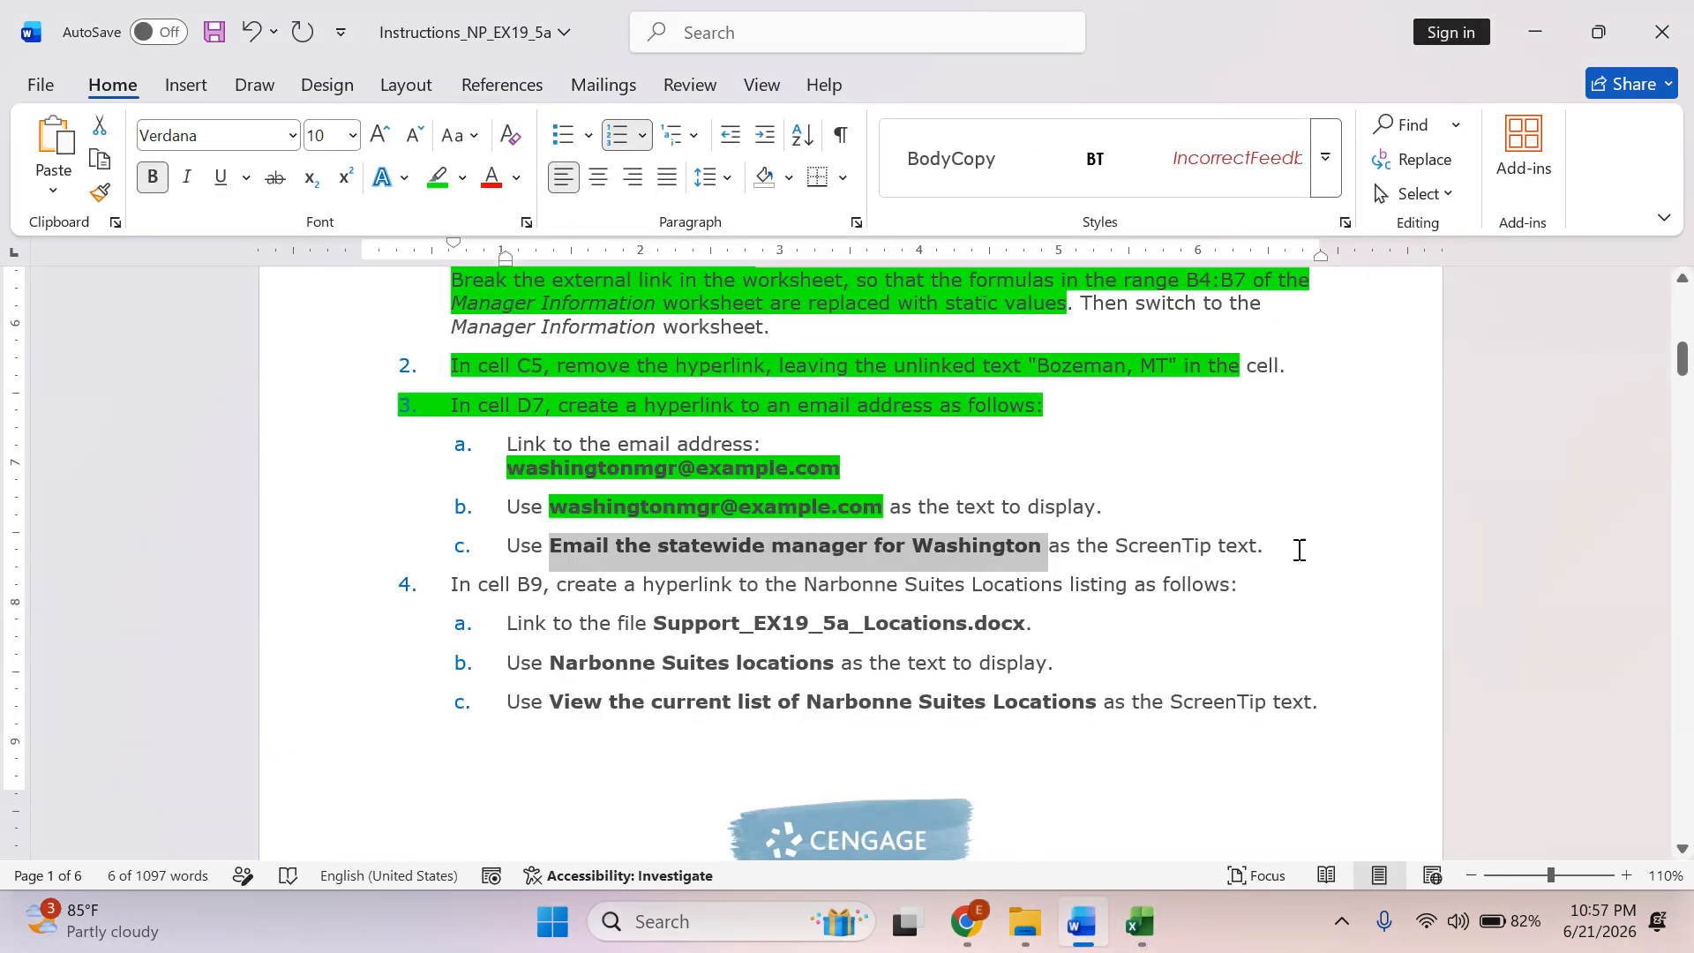
pyautogui.moveTo(1299, 548); pyautogui.dragTo(462, 500)
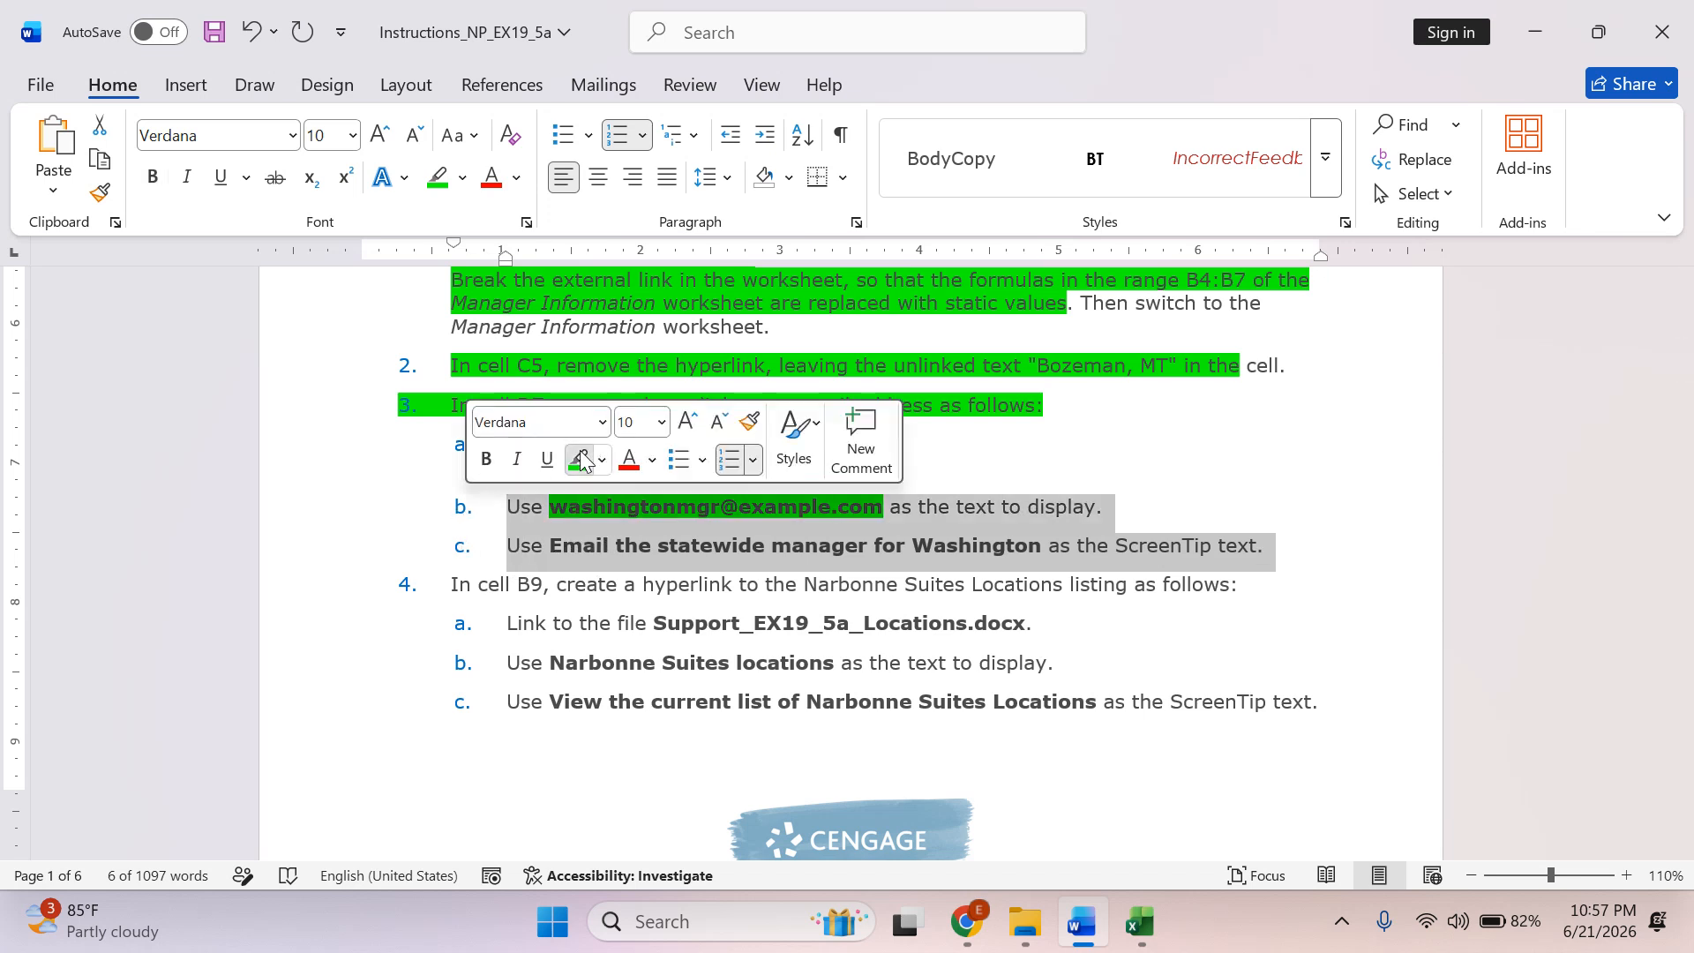
pyautogui.click(580, 458)
pyautogui.scroll(-3, 609, 657)
pyautogui.click(639, 664)
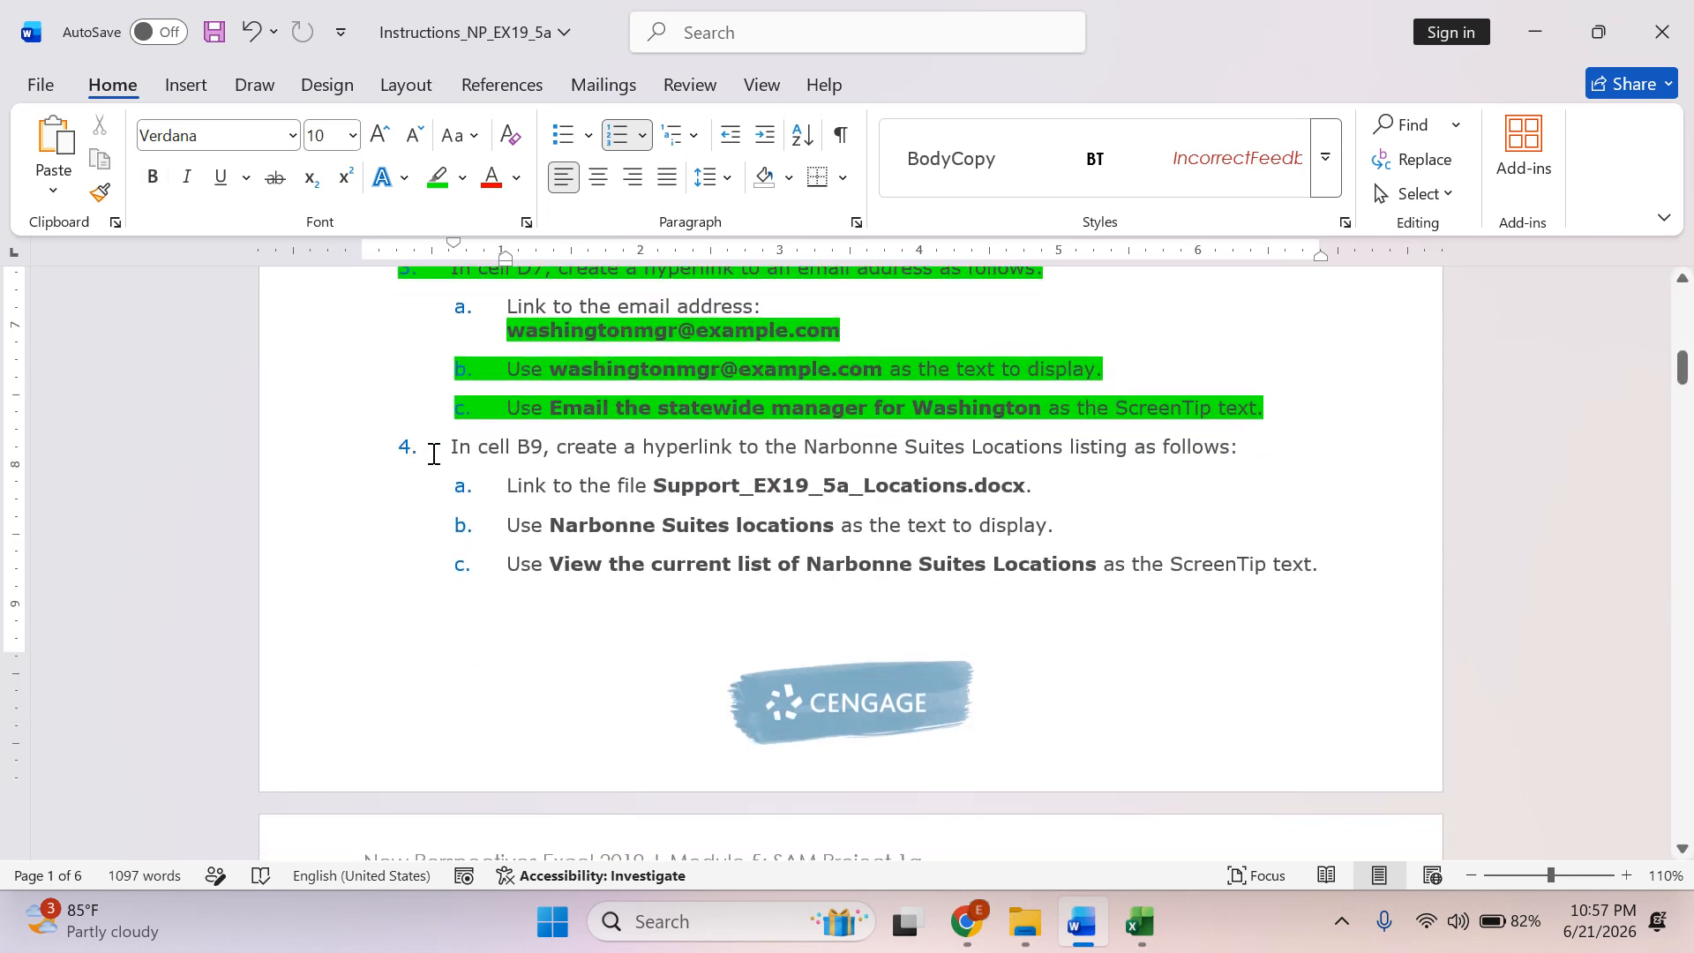
# Review instruction 4, copy the display text "Narbonne Suites locations" from 4b and switch to Excel.
pyautogui.moveTo(458, 441); pyautogui.dragTo(1222, 464)
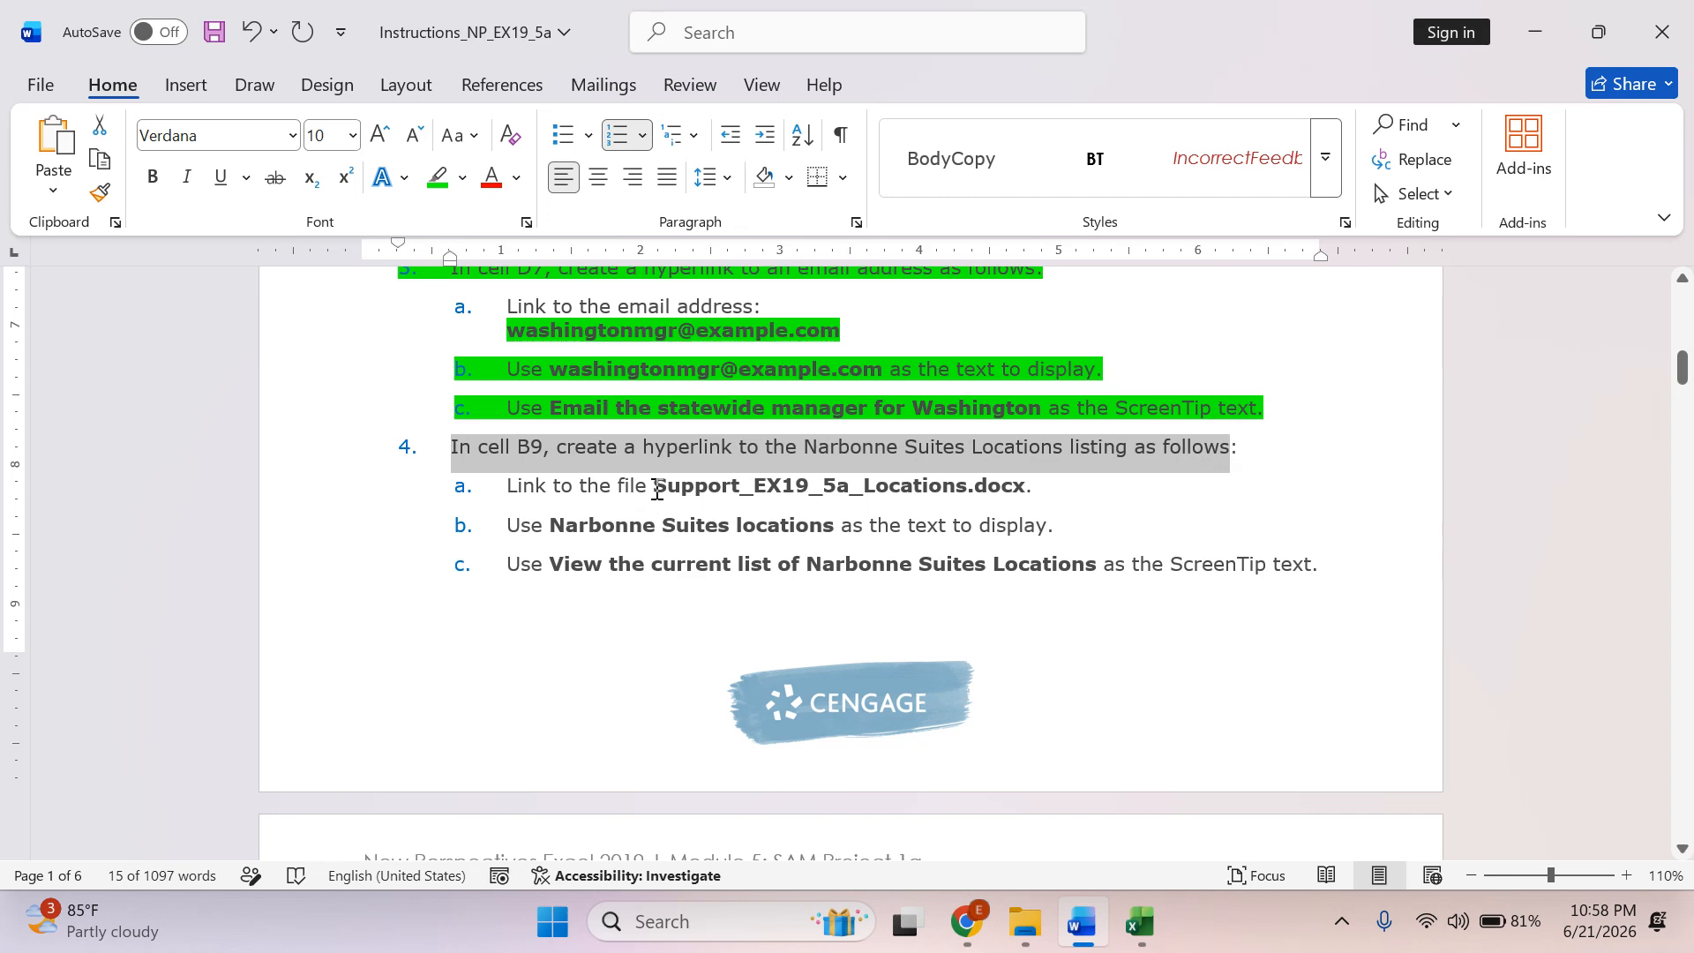
pyautogui.moveTo(660, 486); pyautogui.dragTo(967, 486)
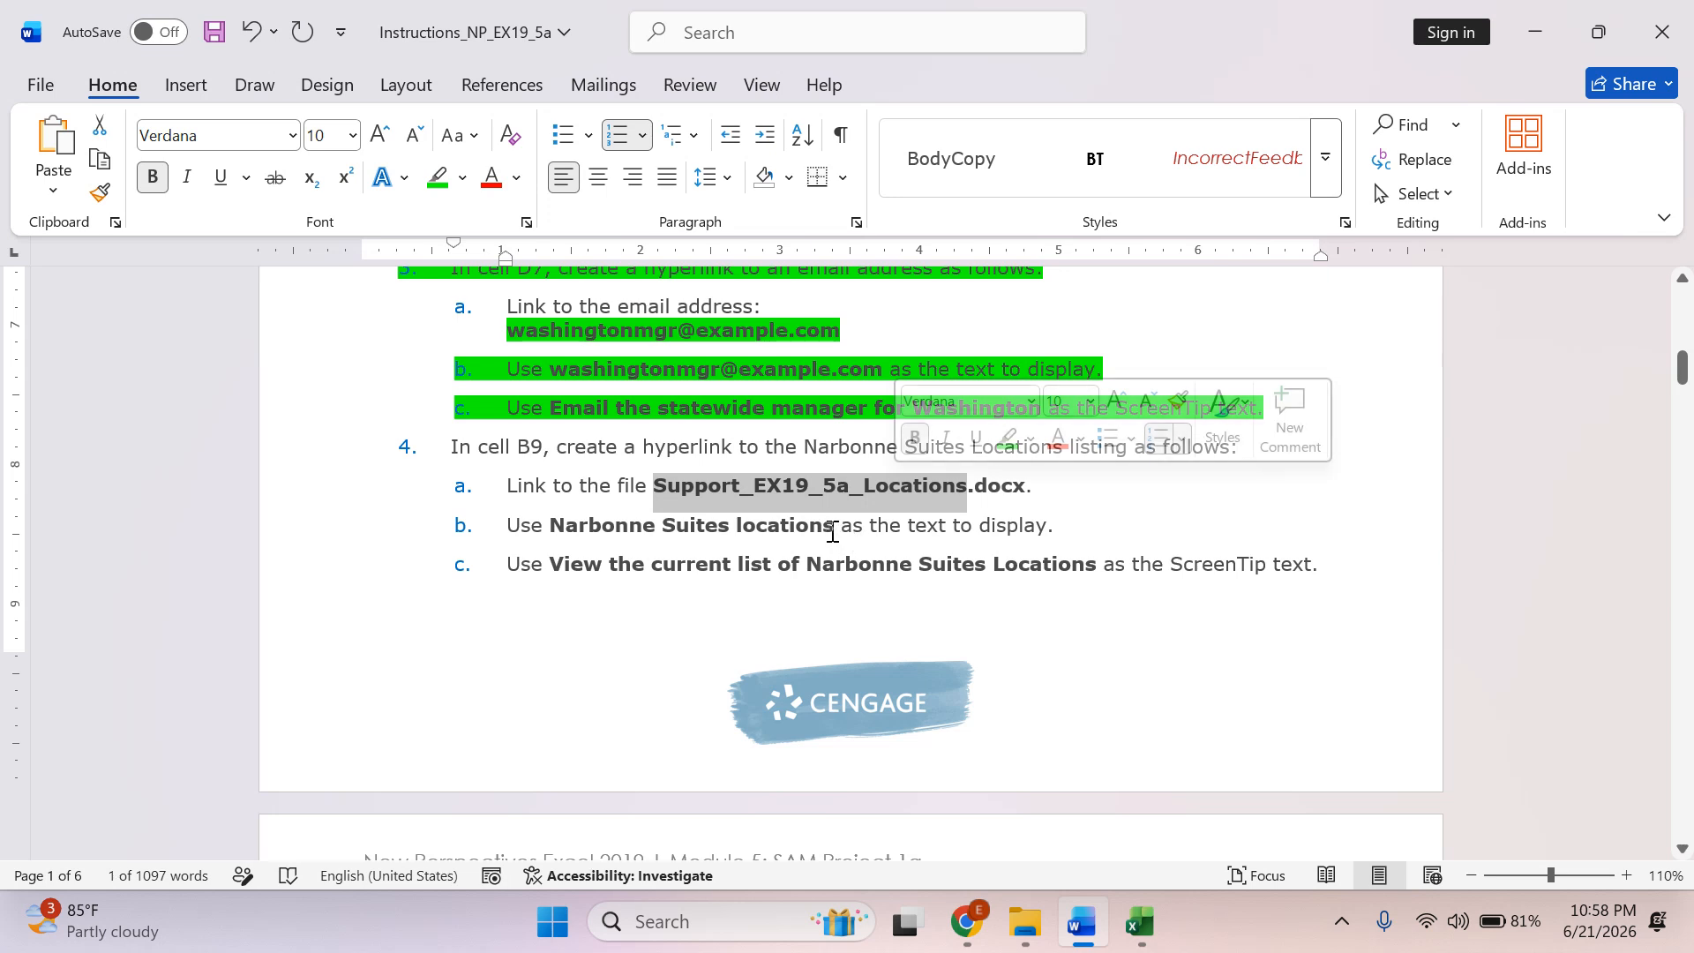
pyautogui.moveTo(832, 527); pyautogui.dragTo(591, 532)
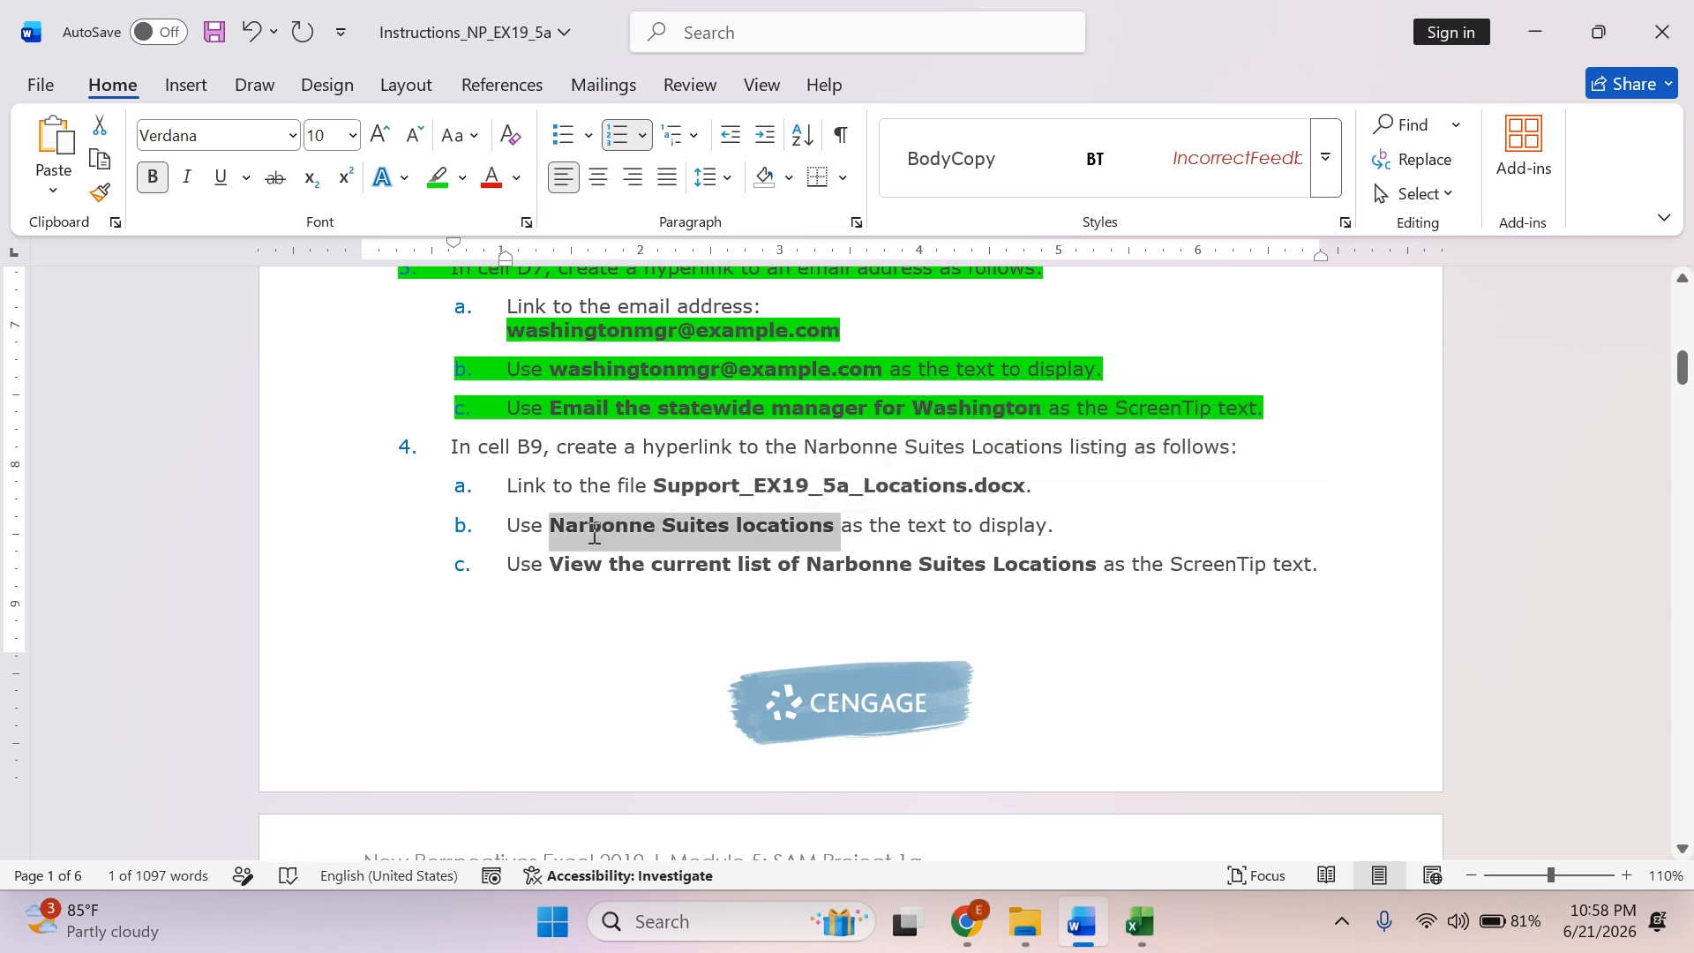
pyautogui.rightClick(590, 532)
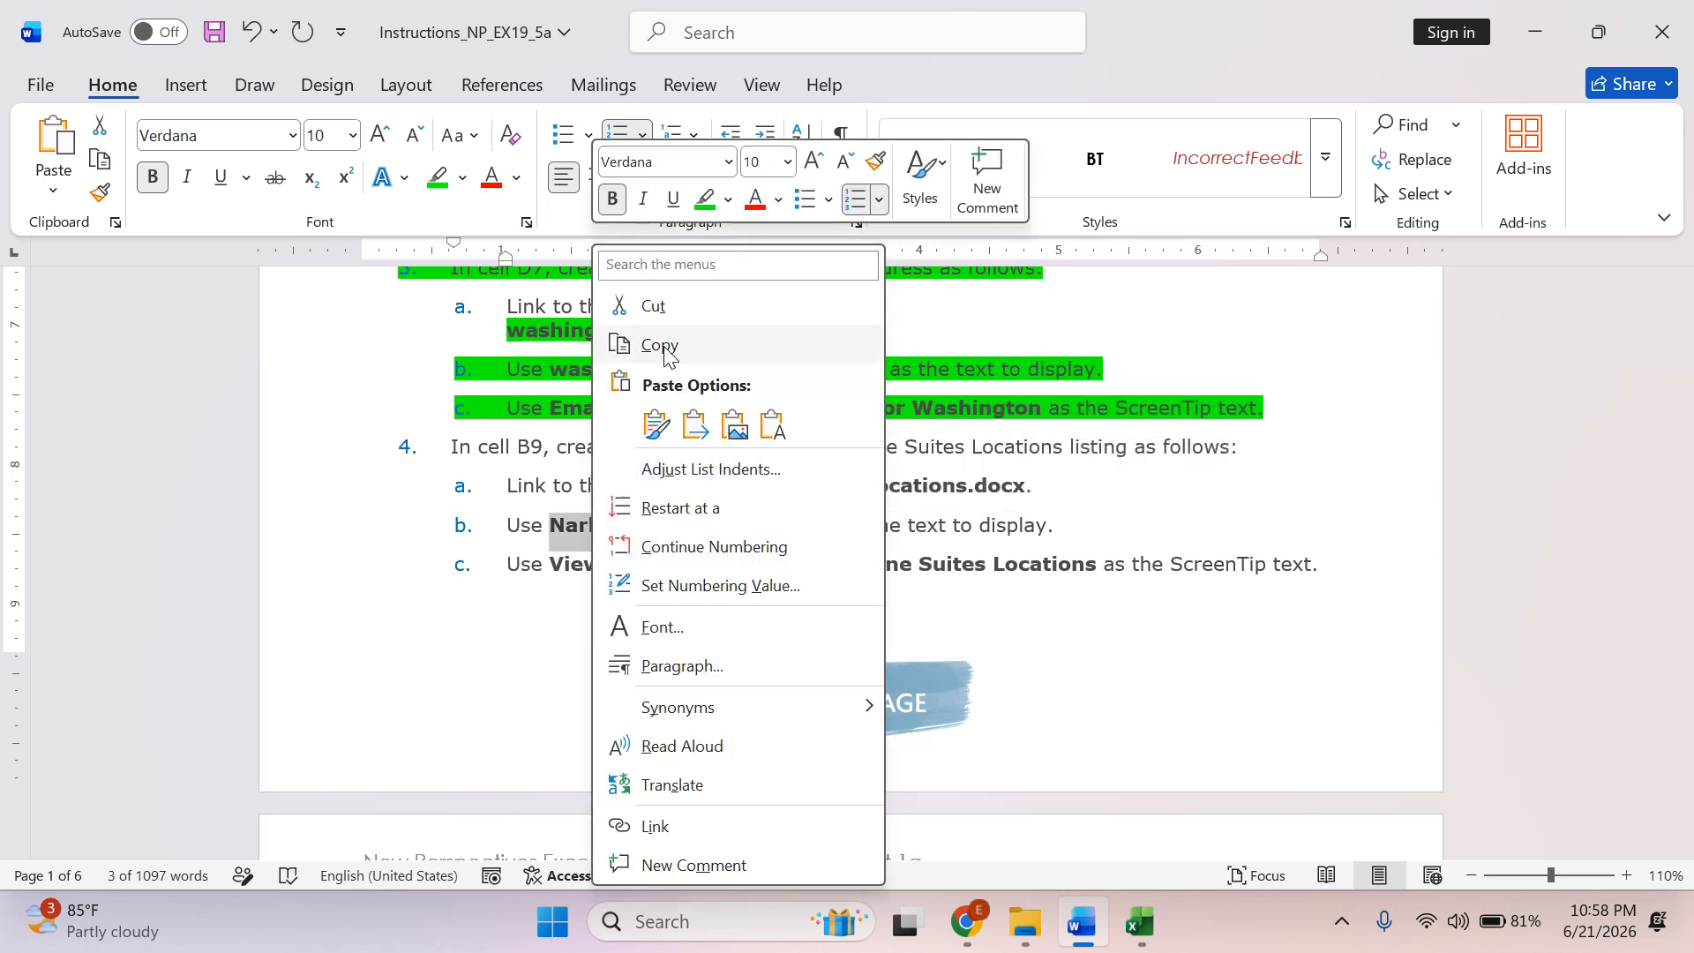
pyautogui.click(664, 345)
pyautogui.click(1140, 922)
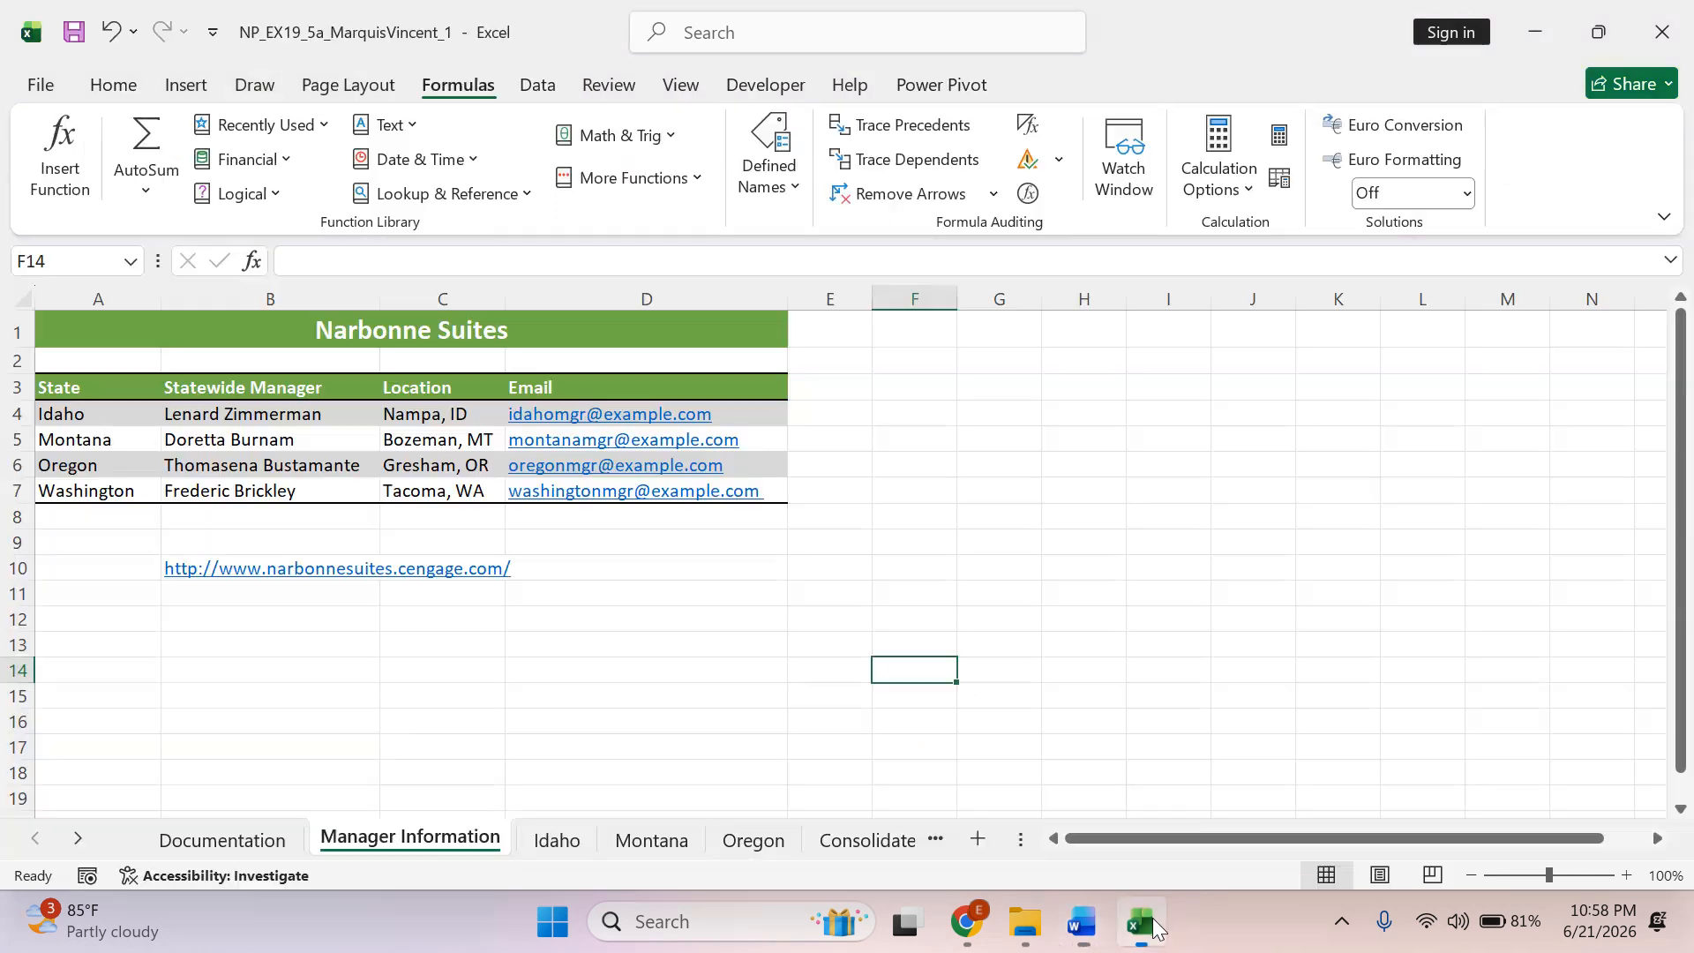
# Start a hyperlink in cell B9 to the file Support_EX19_5a_Locations.docx with "Narbonne Suites locations" as the display text.
pyautogui.click(219, 548)
pyautogui.rightClick(224, 547)
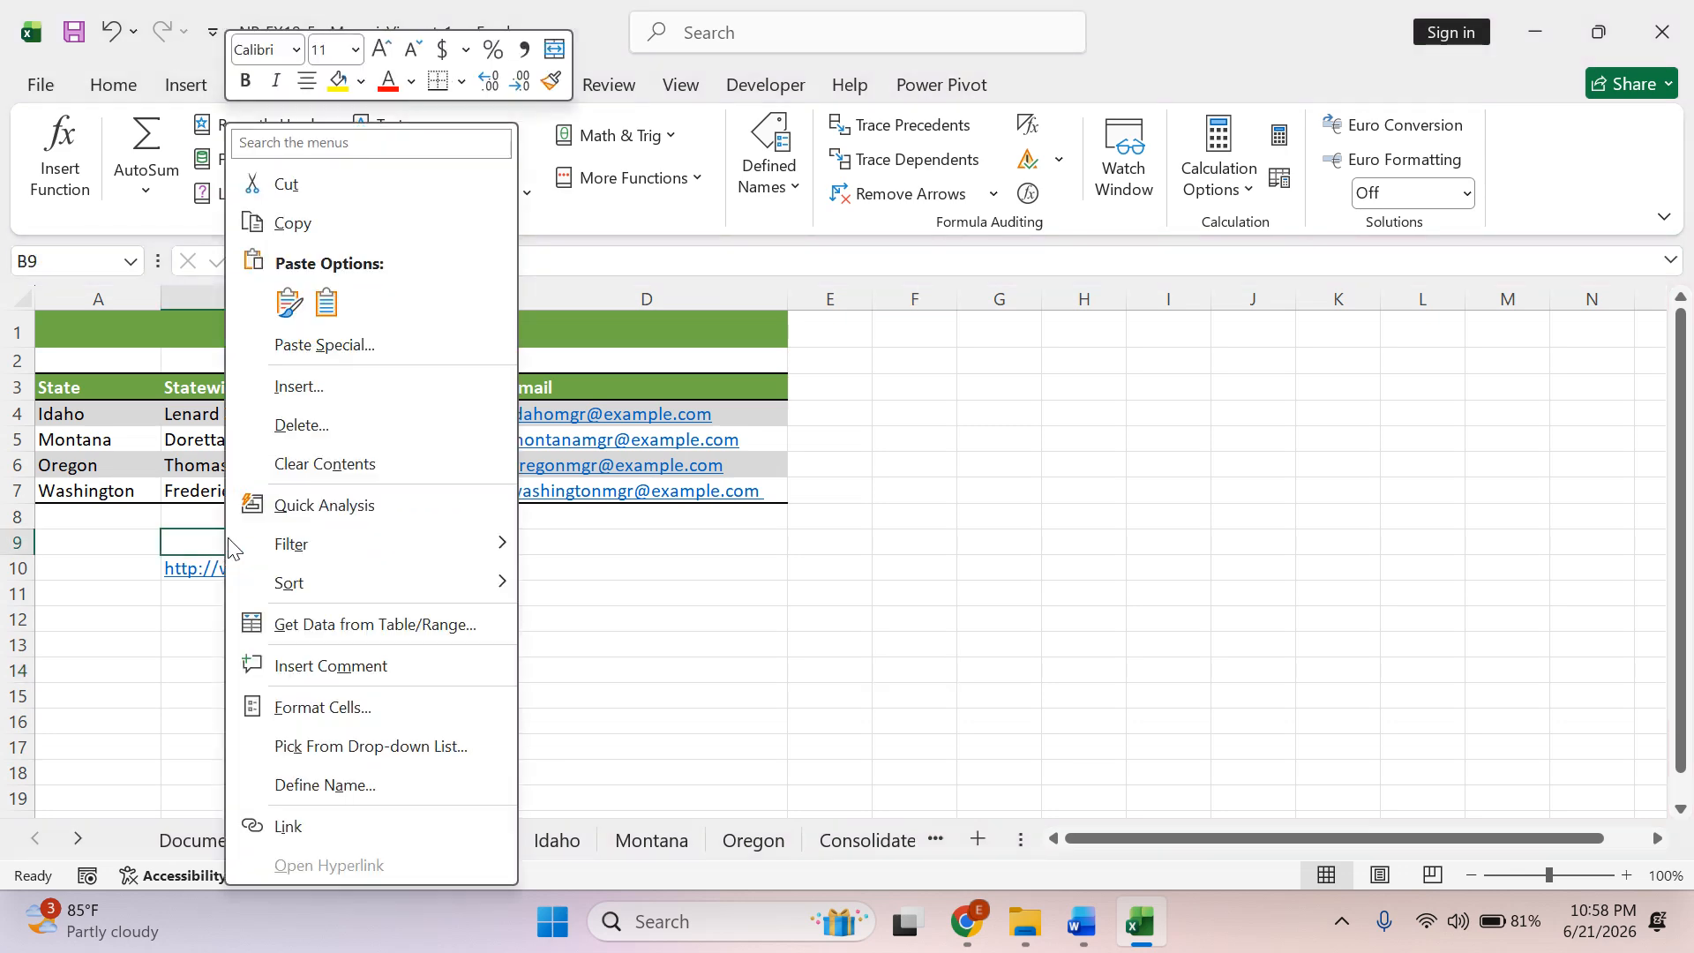
pyautogui.click(314, 824)
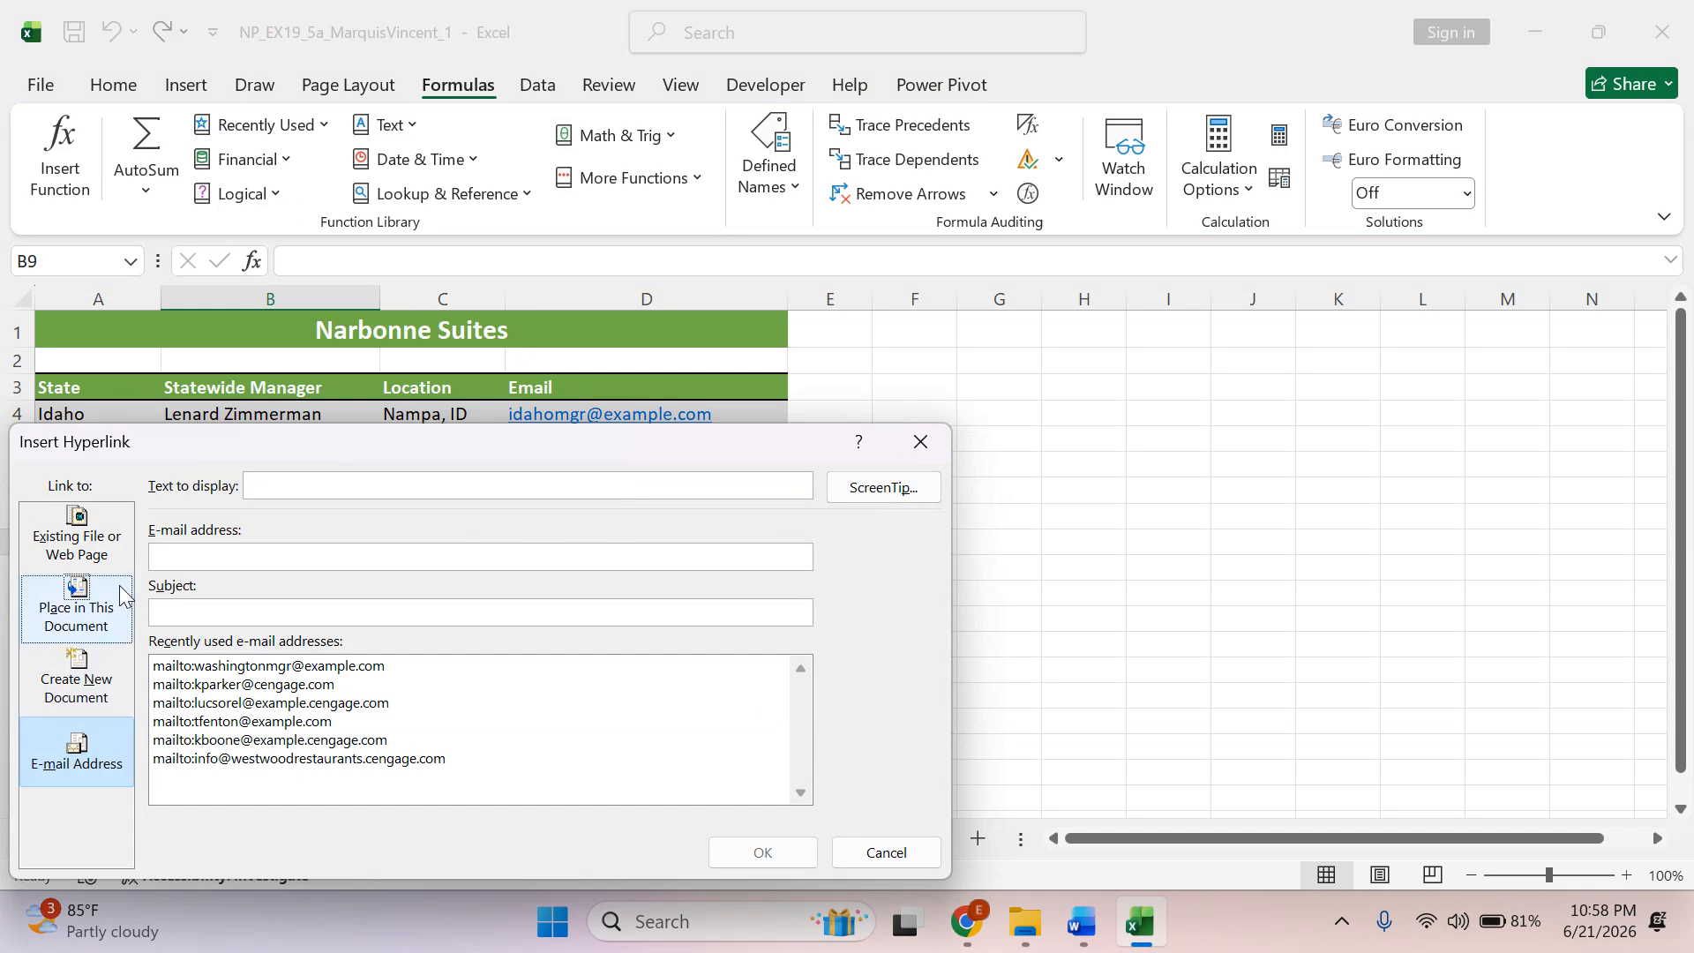
pyautogui.moveTo(196, 444); pyautogui.dragTo(675, 131)
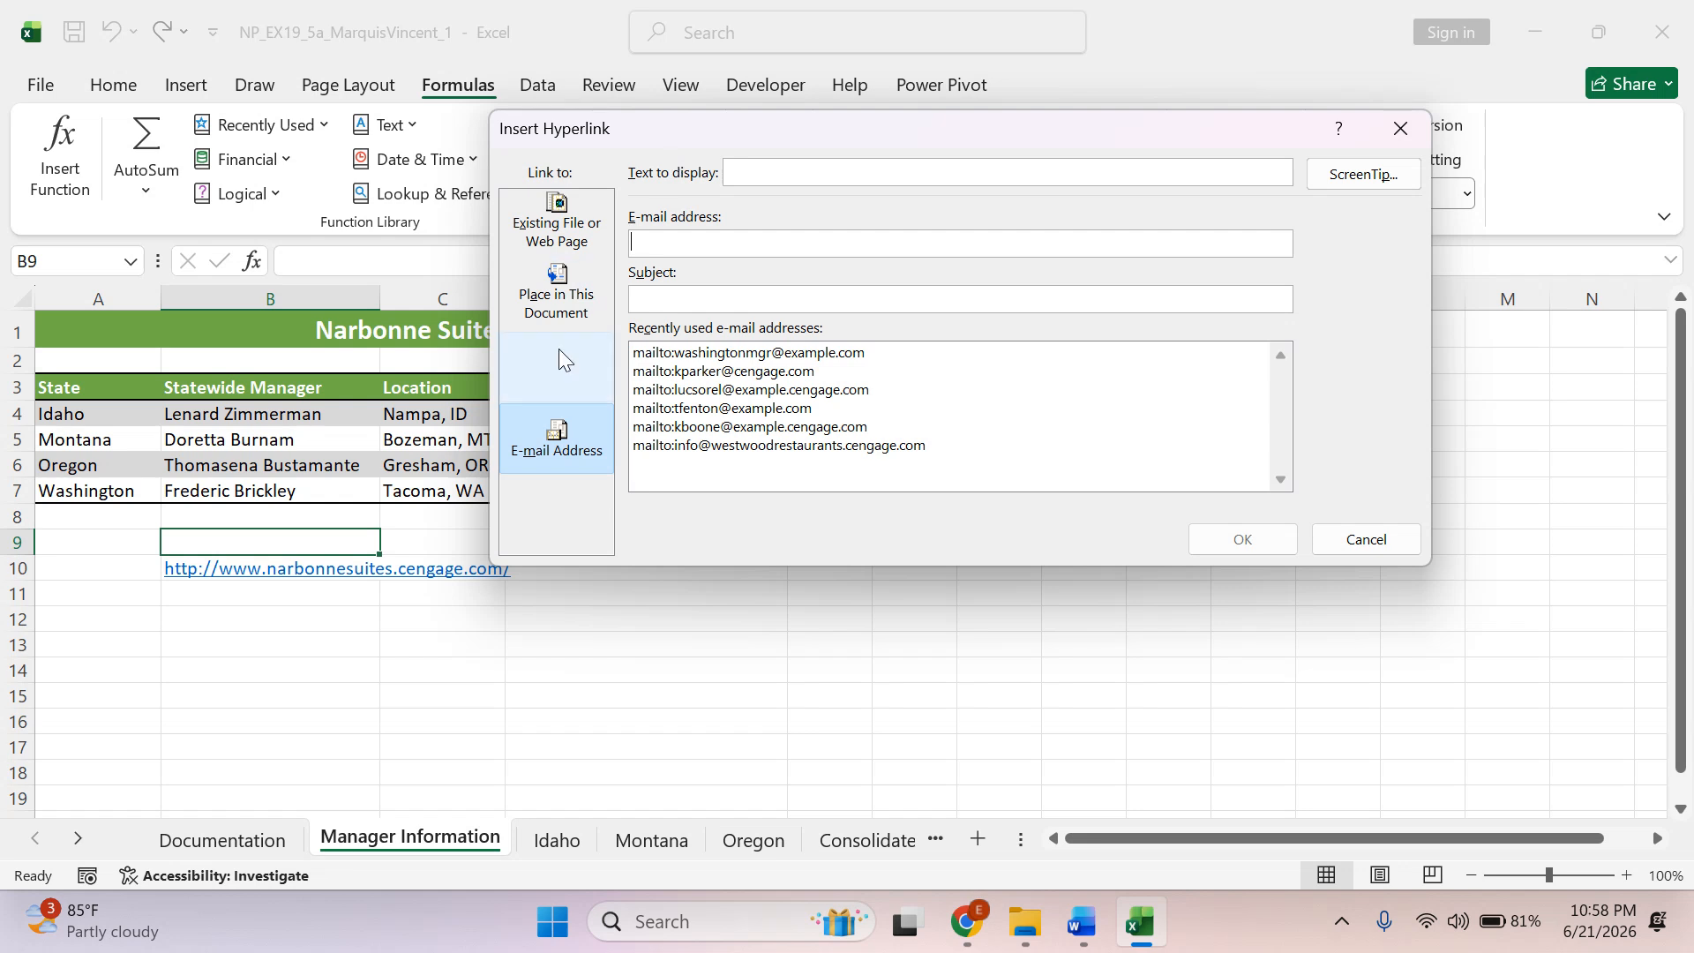
pyautogui.click(578, 300)
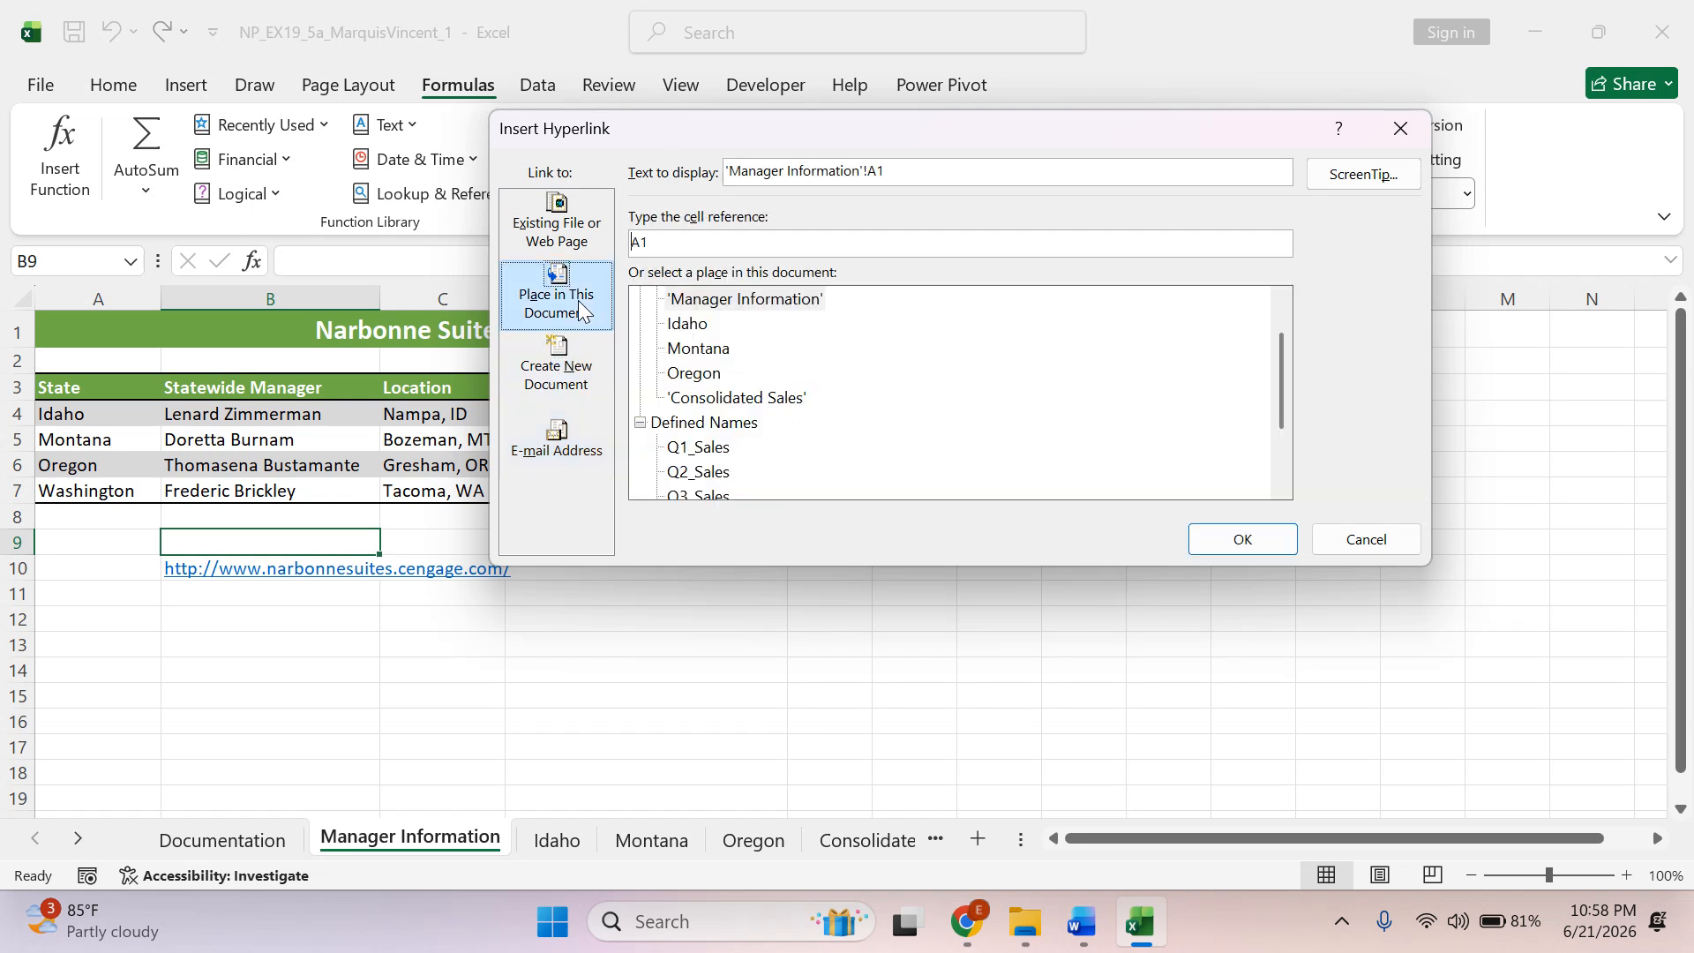
pyautogui.click(570, 237)
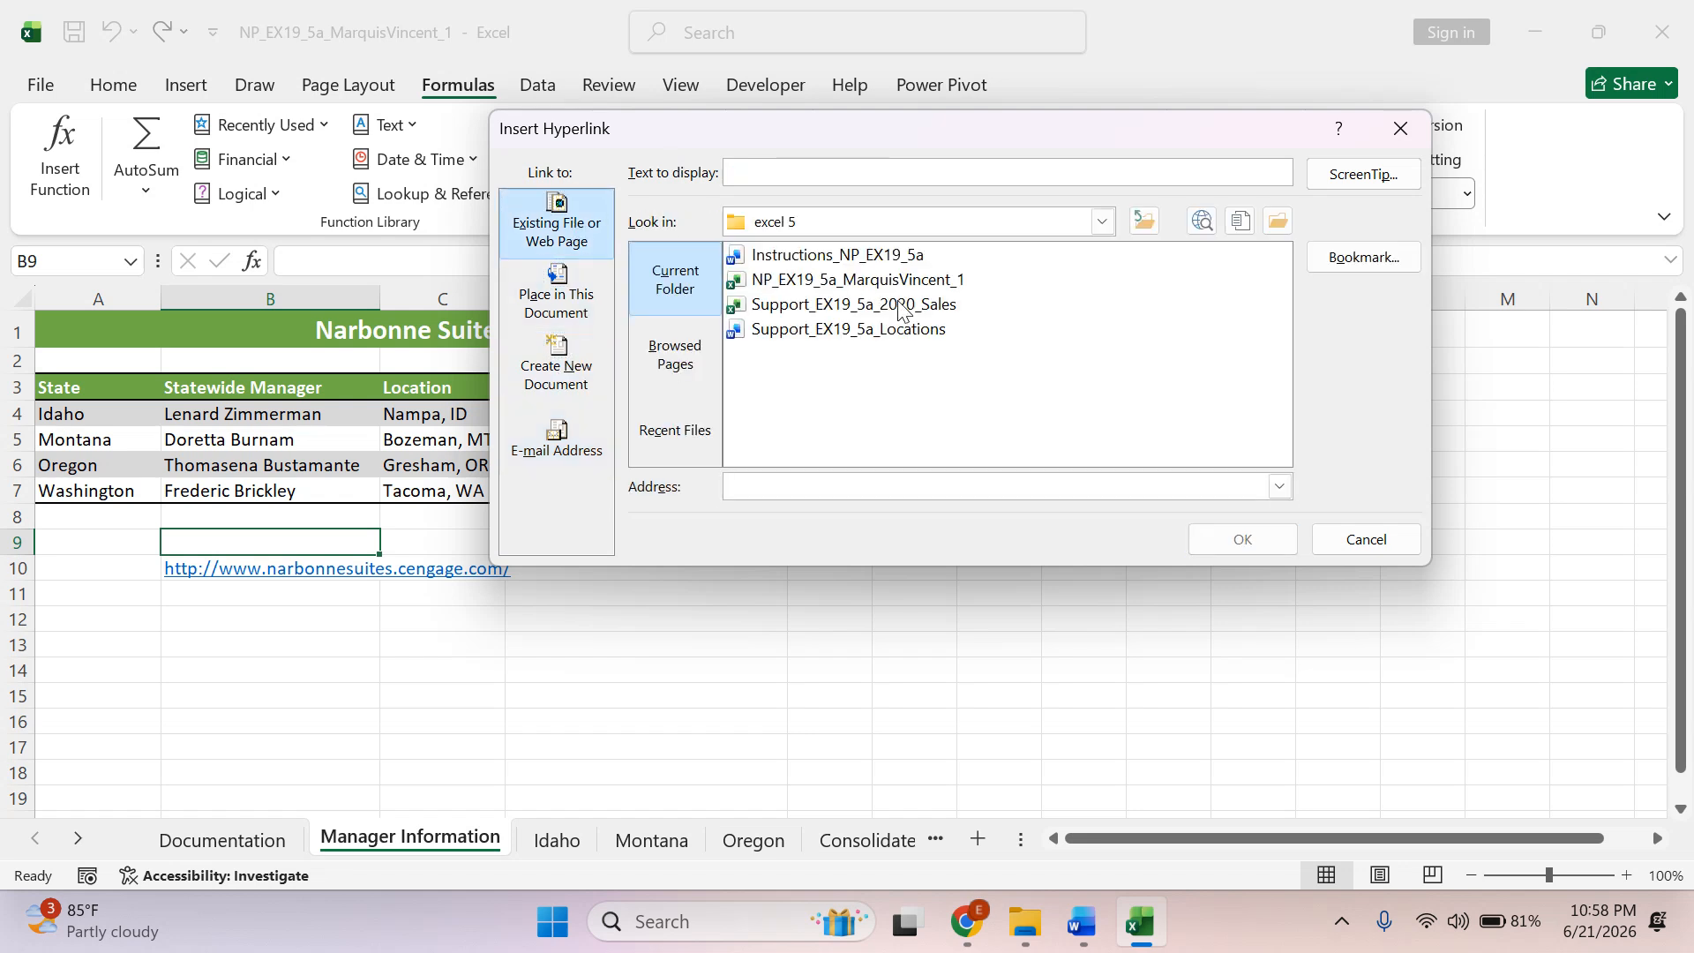
pyautogui.click(921, 332)
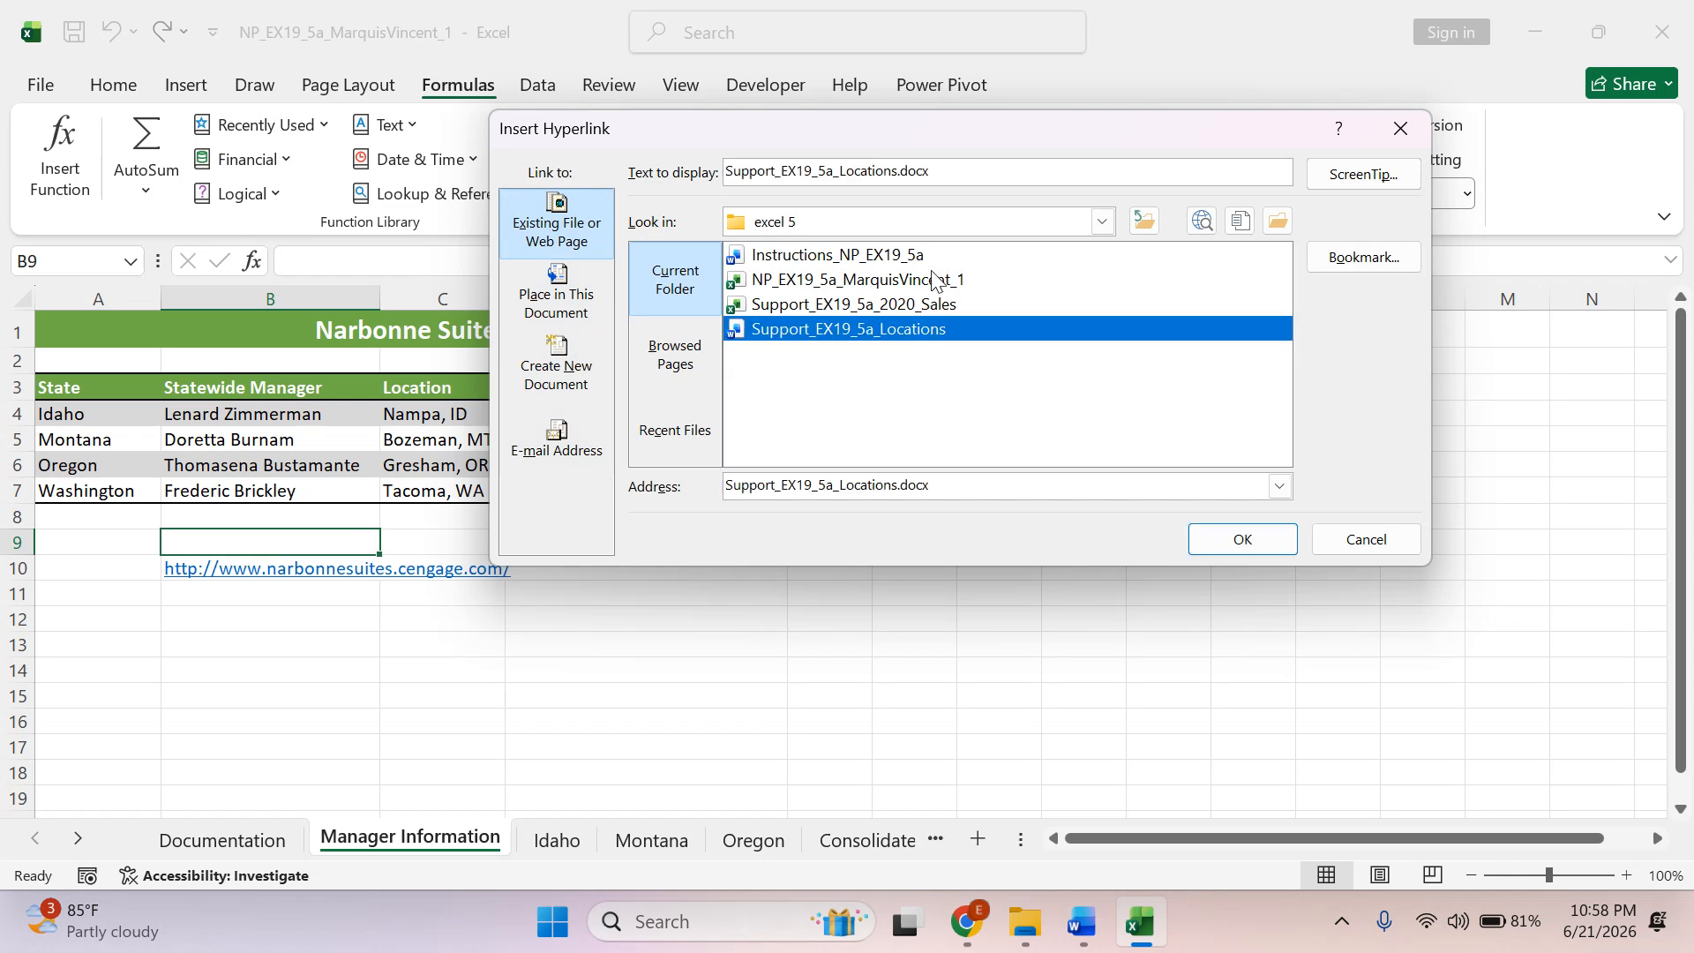
pyautogui.moveTo(960, 169); pyautogui.dragTo(725, 170)
pyautogui.write('S')
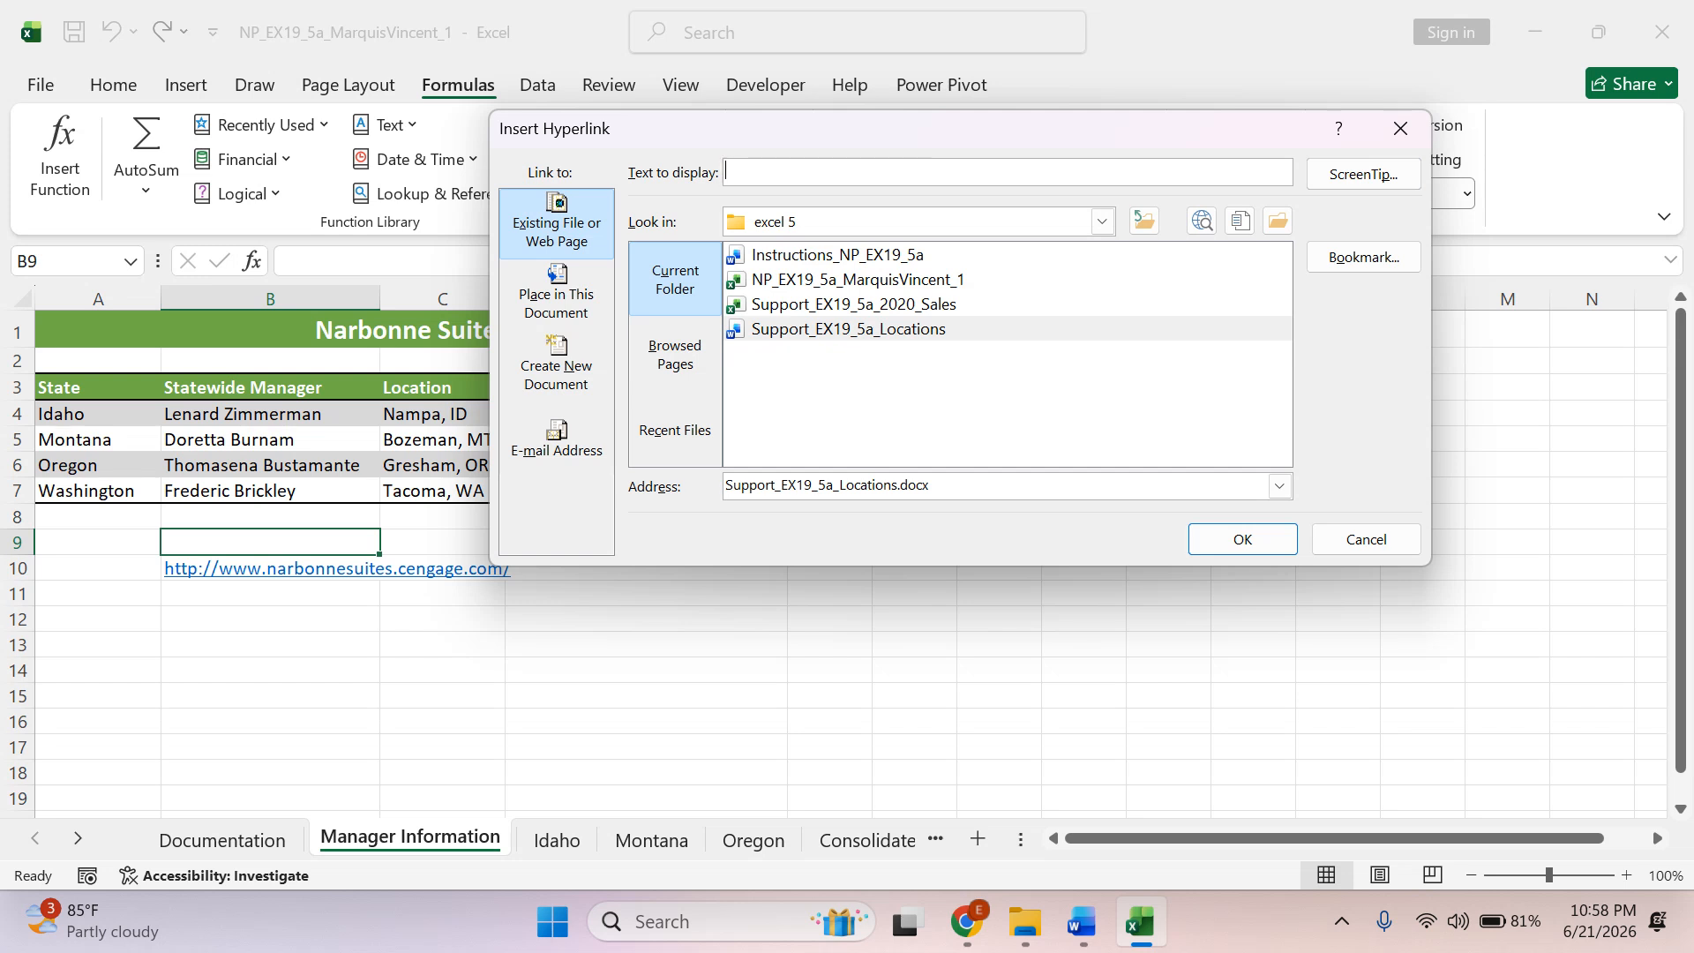
pyautogui.hotkey('ctrl', 'v')
# Switch to Word, highlight the 4b display text in green and copy "View the current list of Narbonne Suites Locations" from instruction 4c.
pyautogui.click(1082, 922)
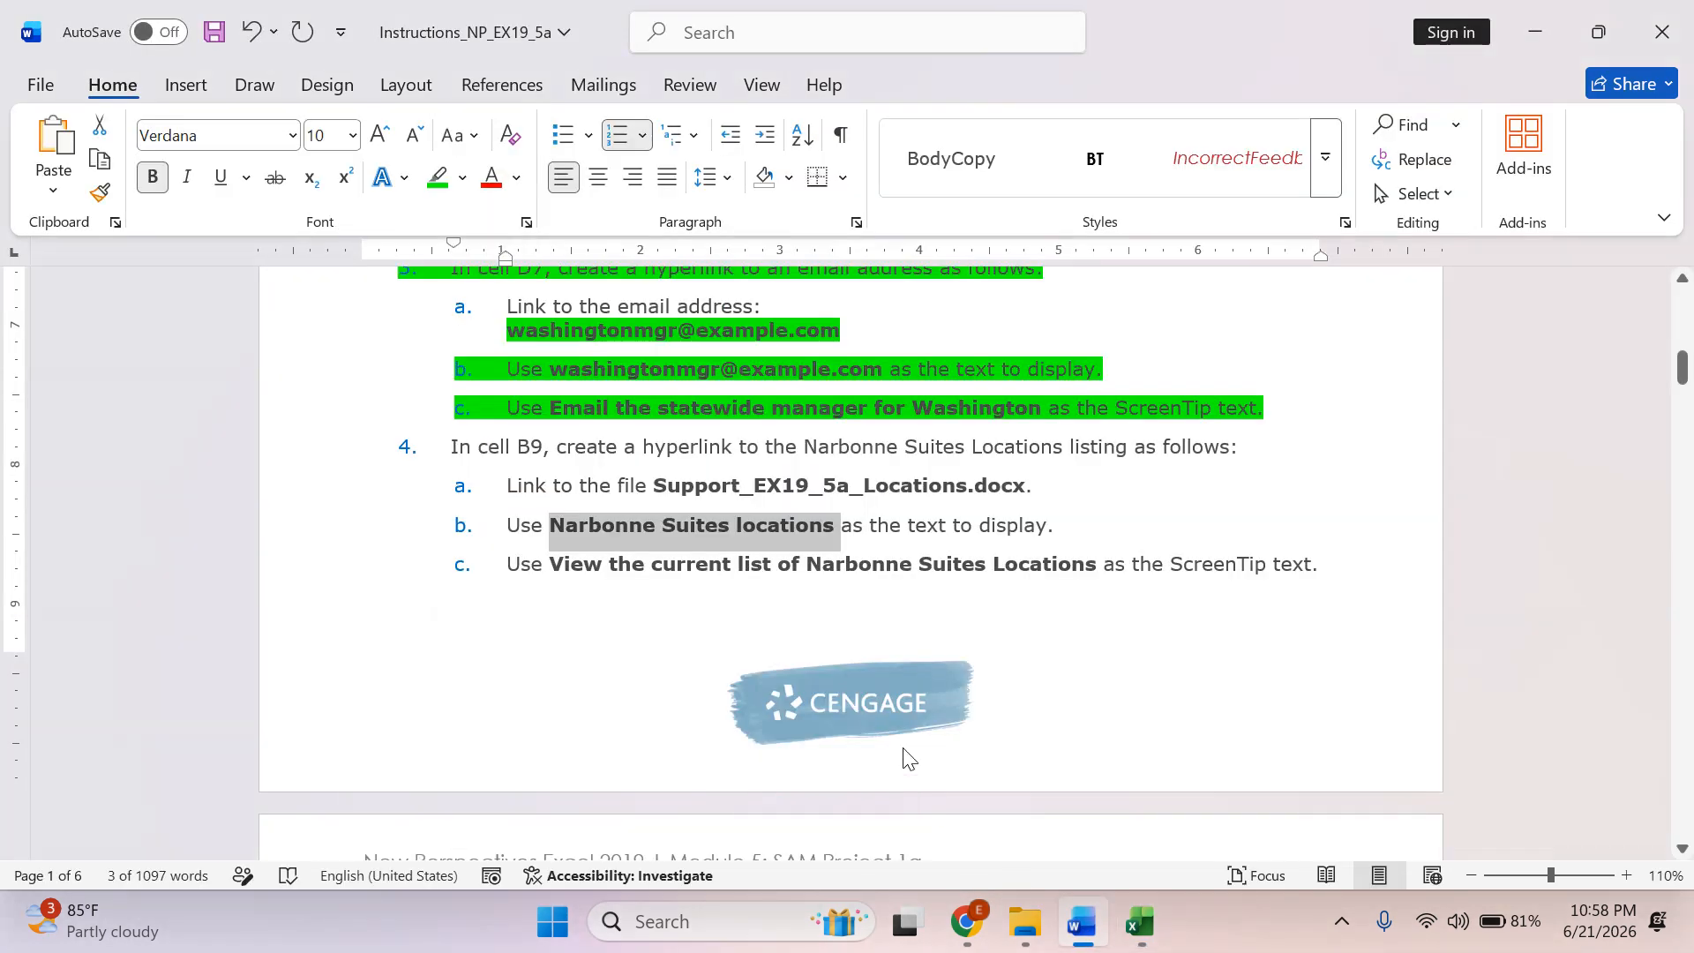
pyautogui.click(437, 177)
pyautogui.click(976, 644)
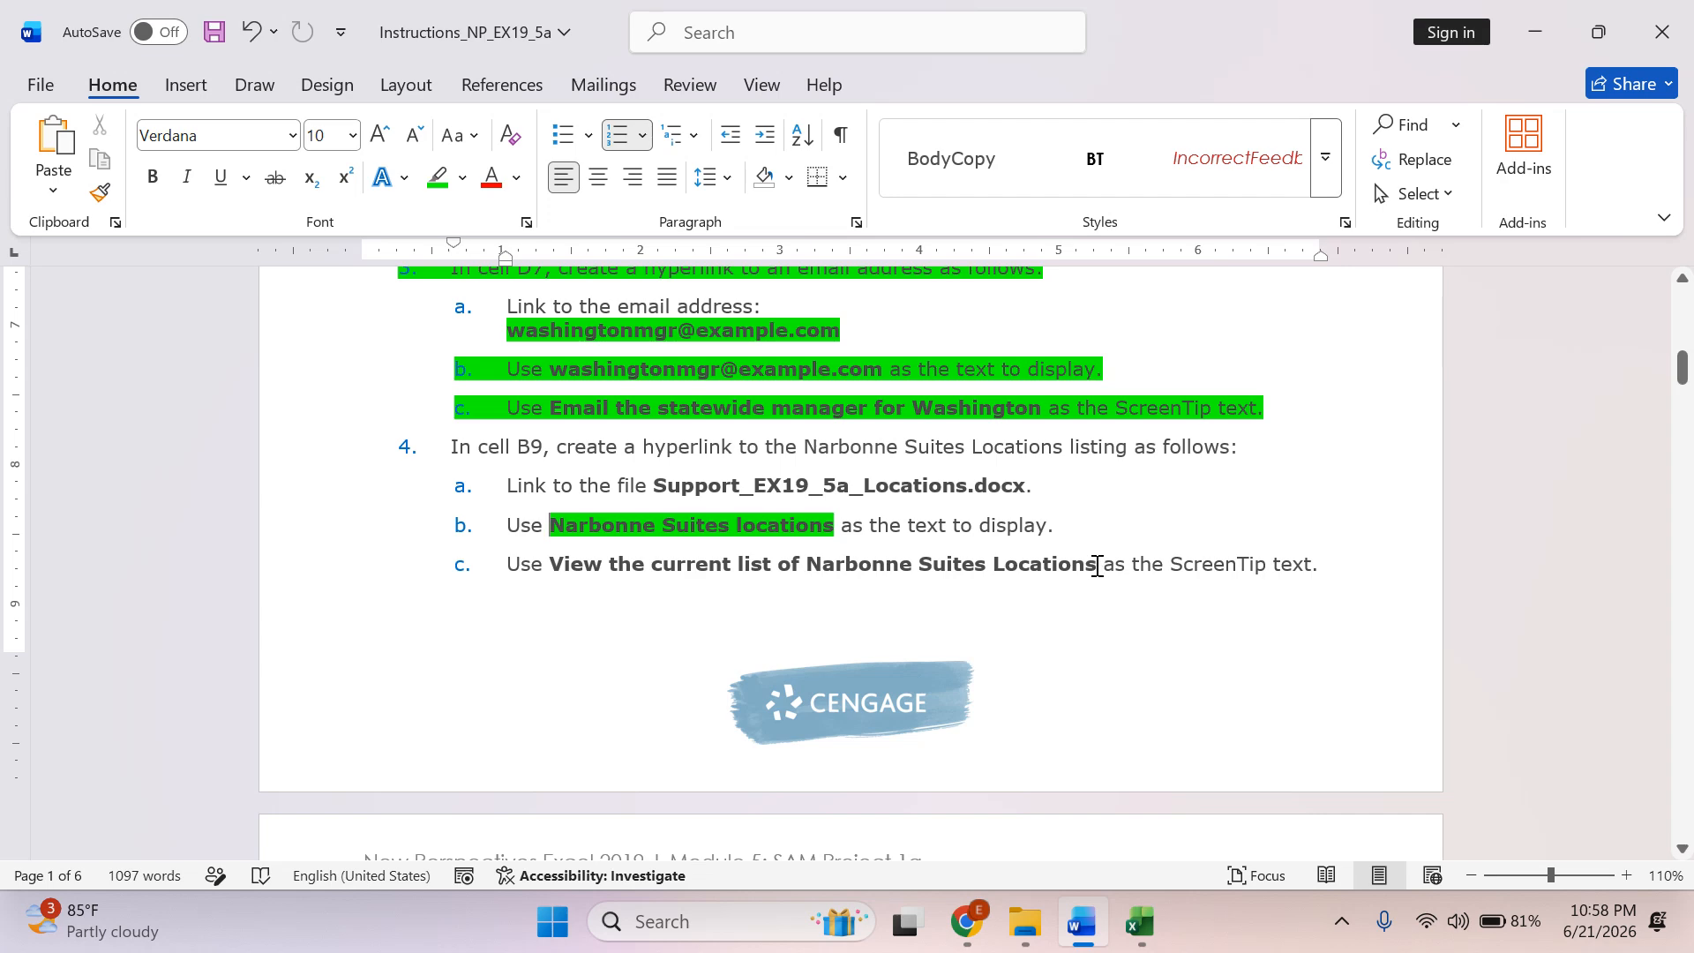
pyautogui.moveTo(1097, 566); pyautogui.dragTo(600, 571)
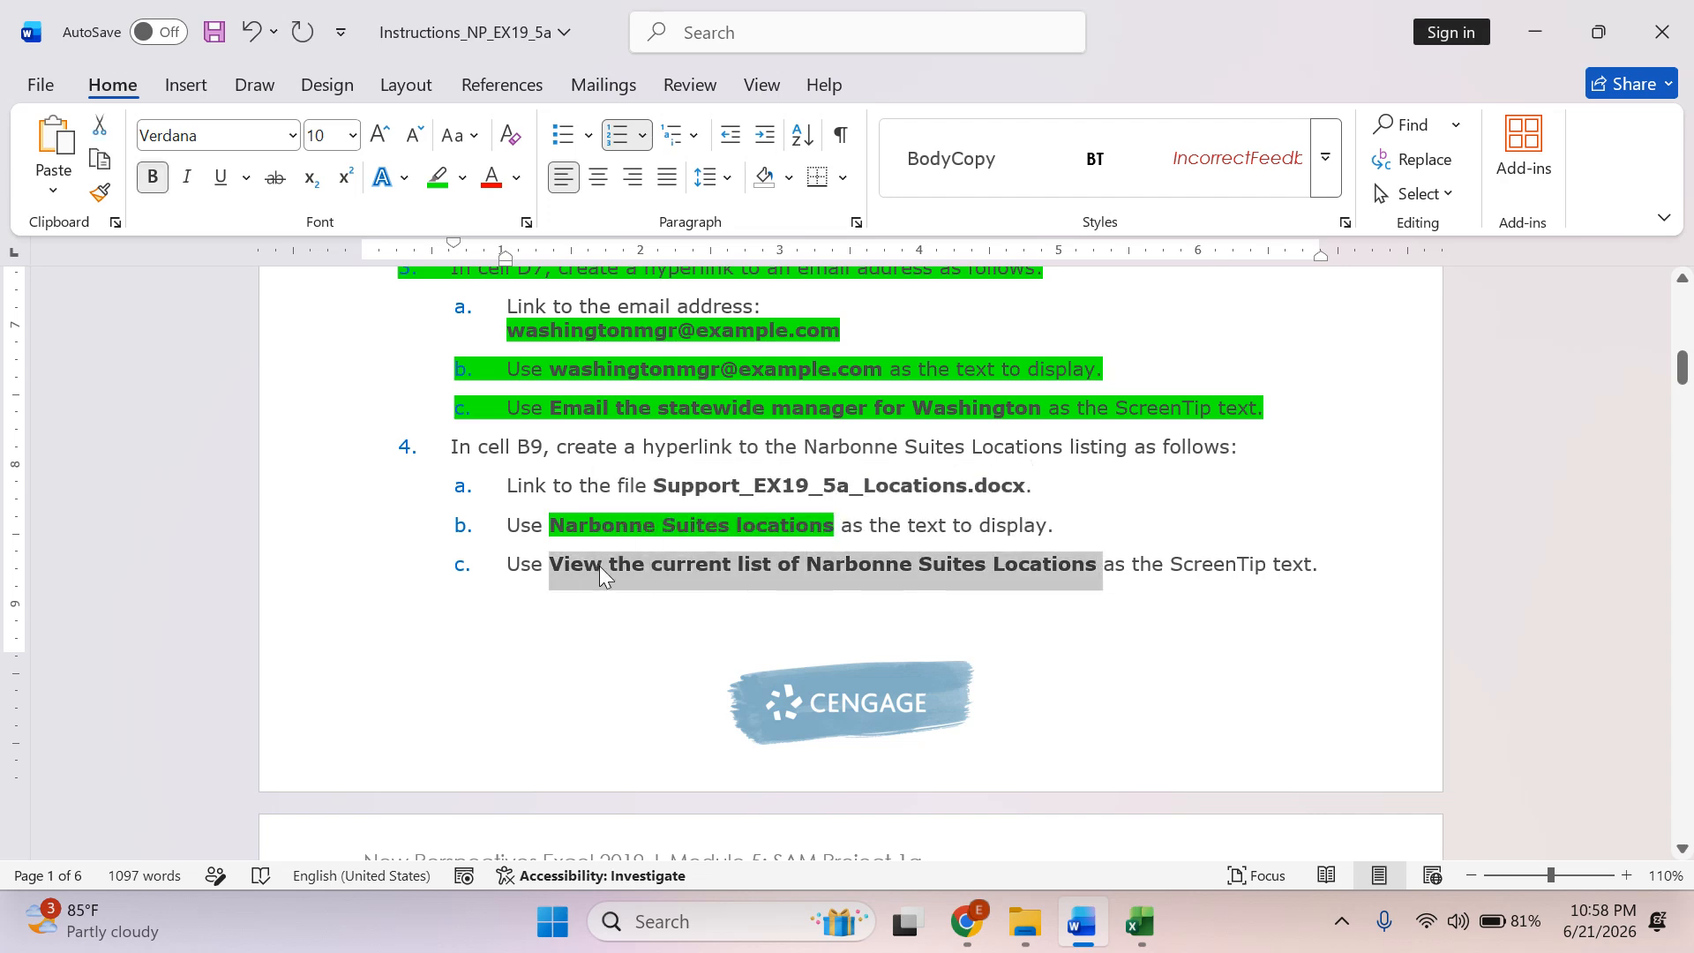
pyautogui.rightClick(600, 572)
pyautogui.click(680, 348)
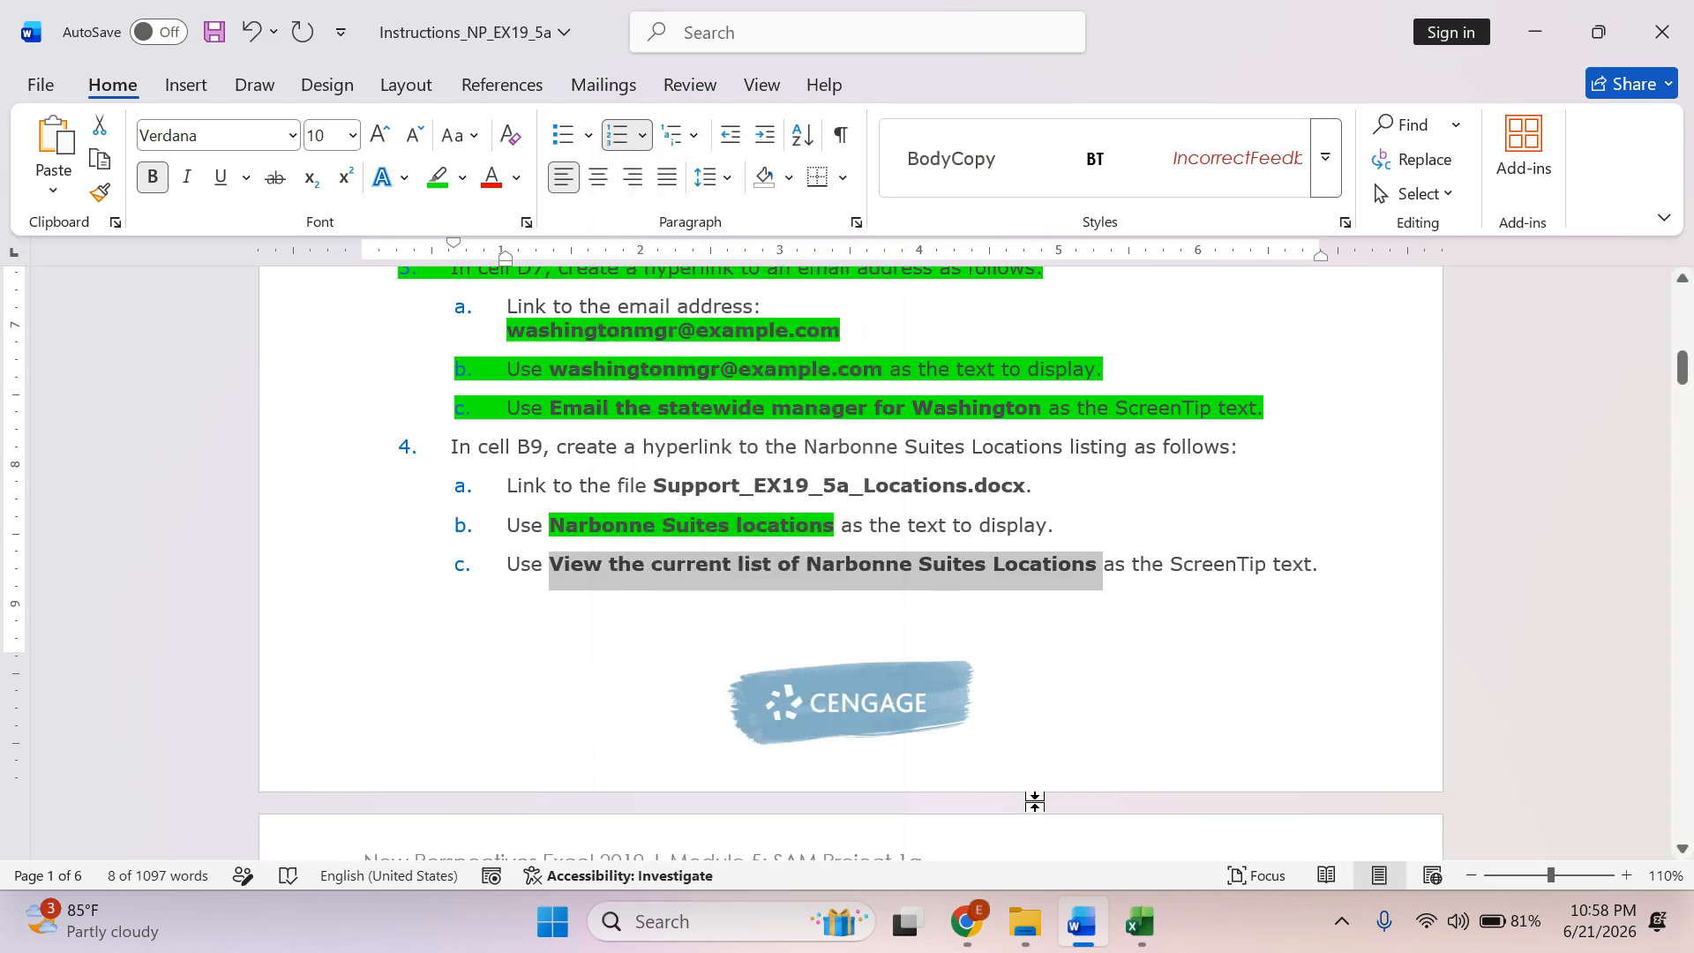
# Switch to Excel, set the B9 hyperlink's ScreenTip to "View the current list of Narbonne Suites Locations" and insert the link.
pyautogui.click(1140, 922)
pyautogui.click(1410, 181)
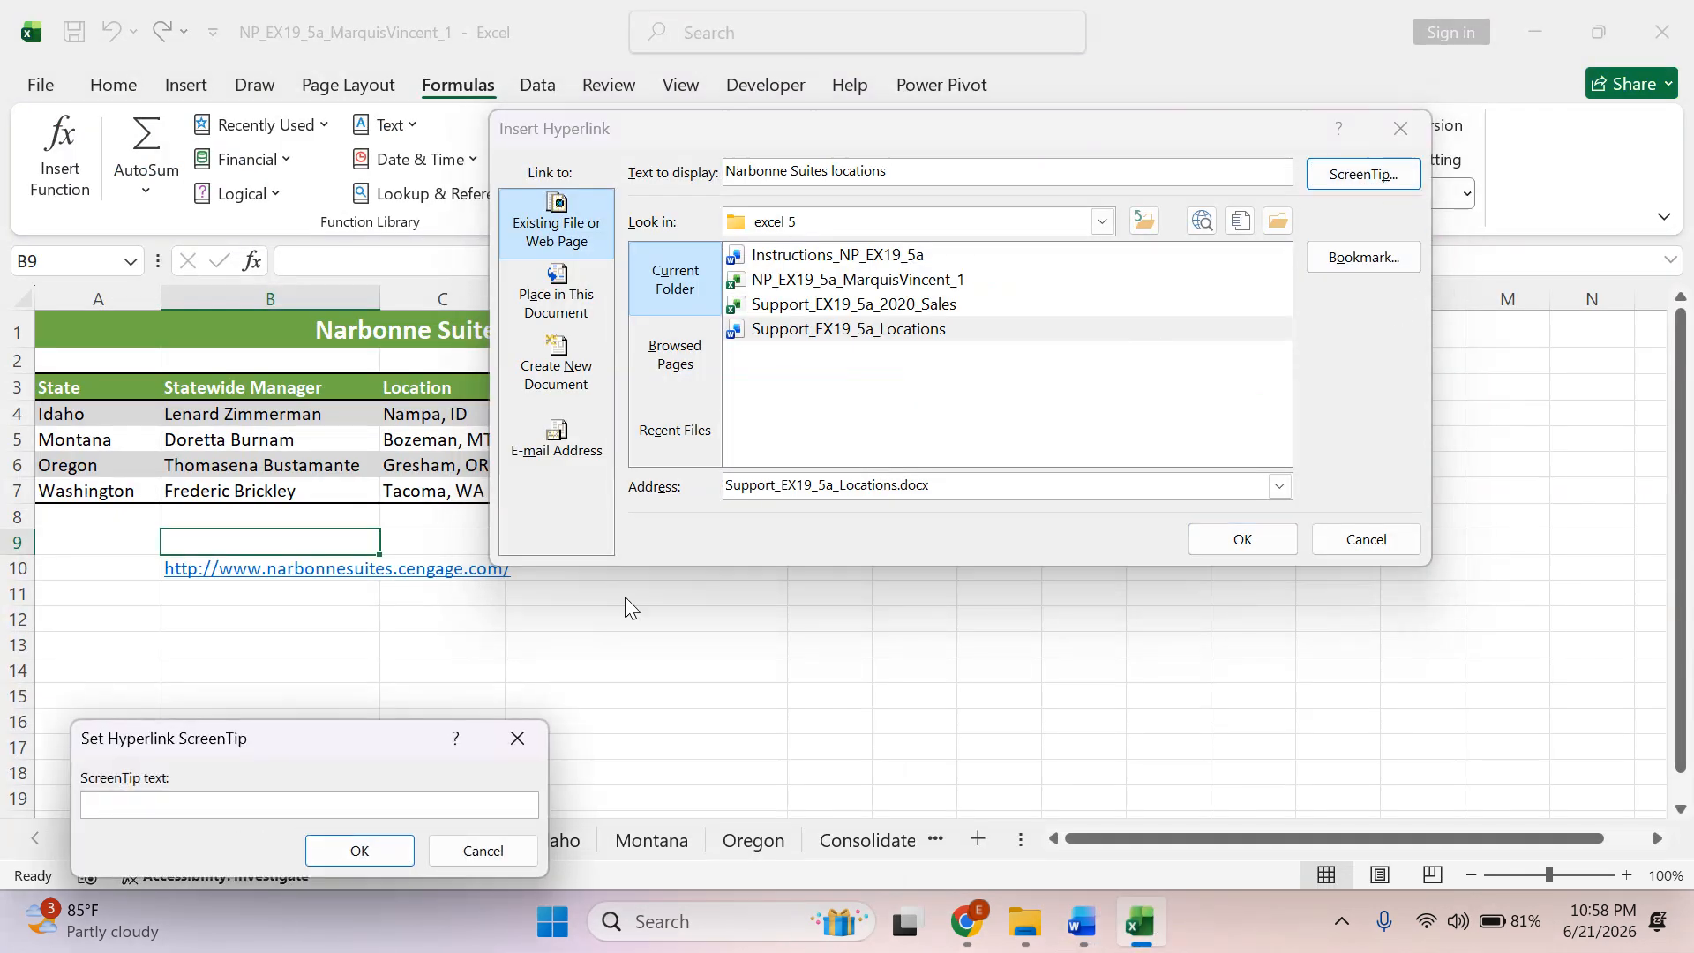
pyautogui.rightClick(132, 803)
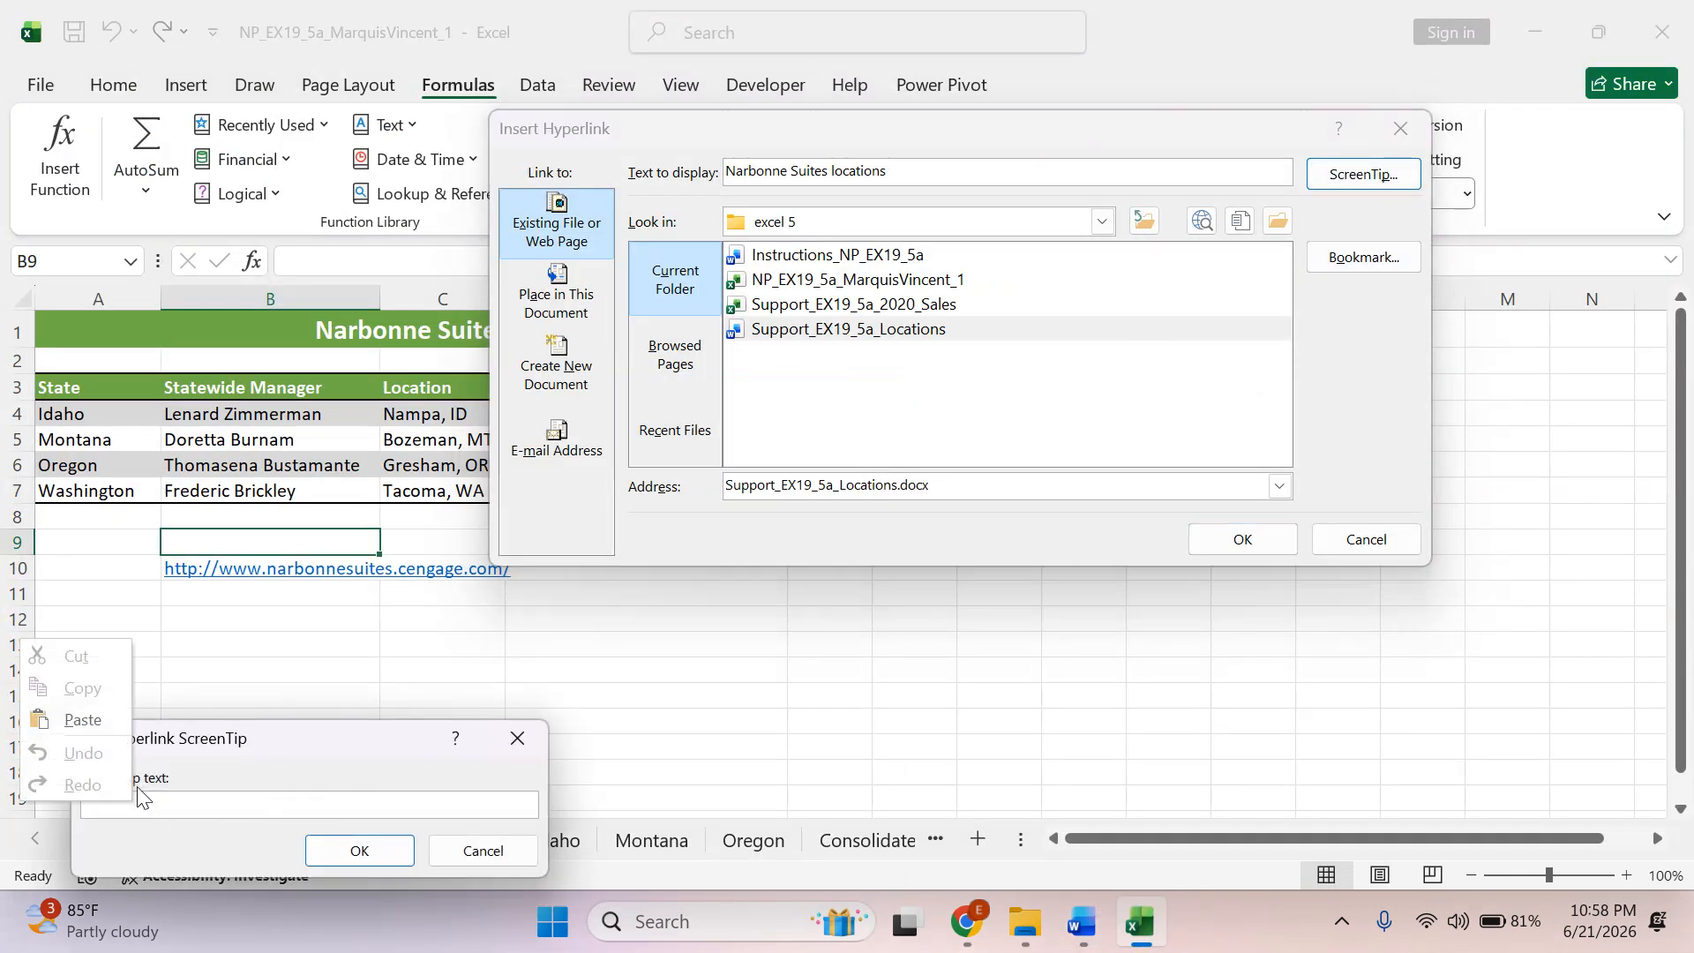
pyautogui.click(70, 721)
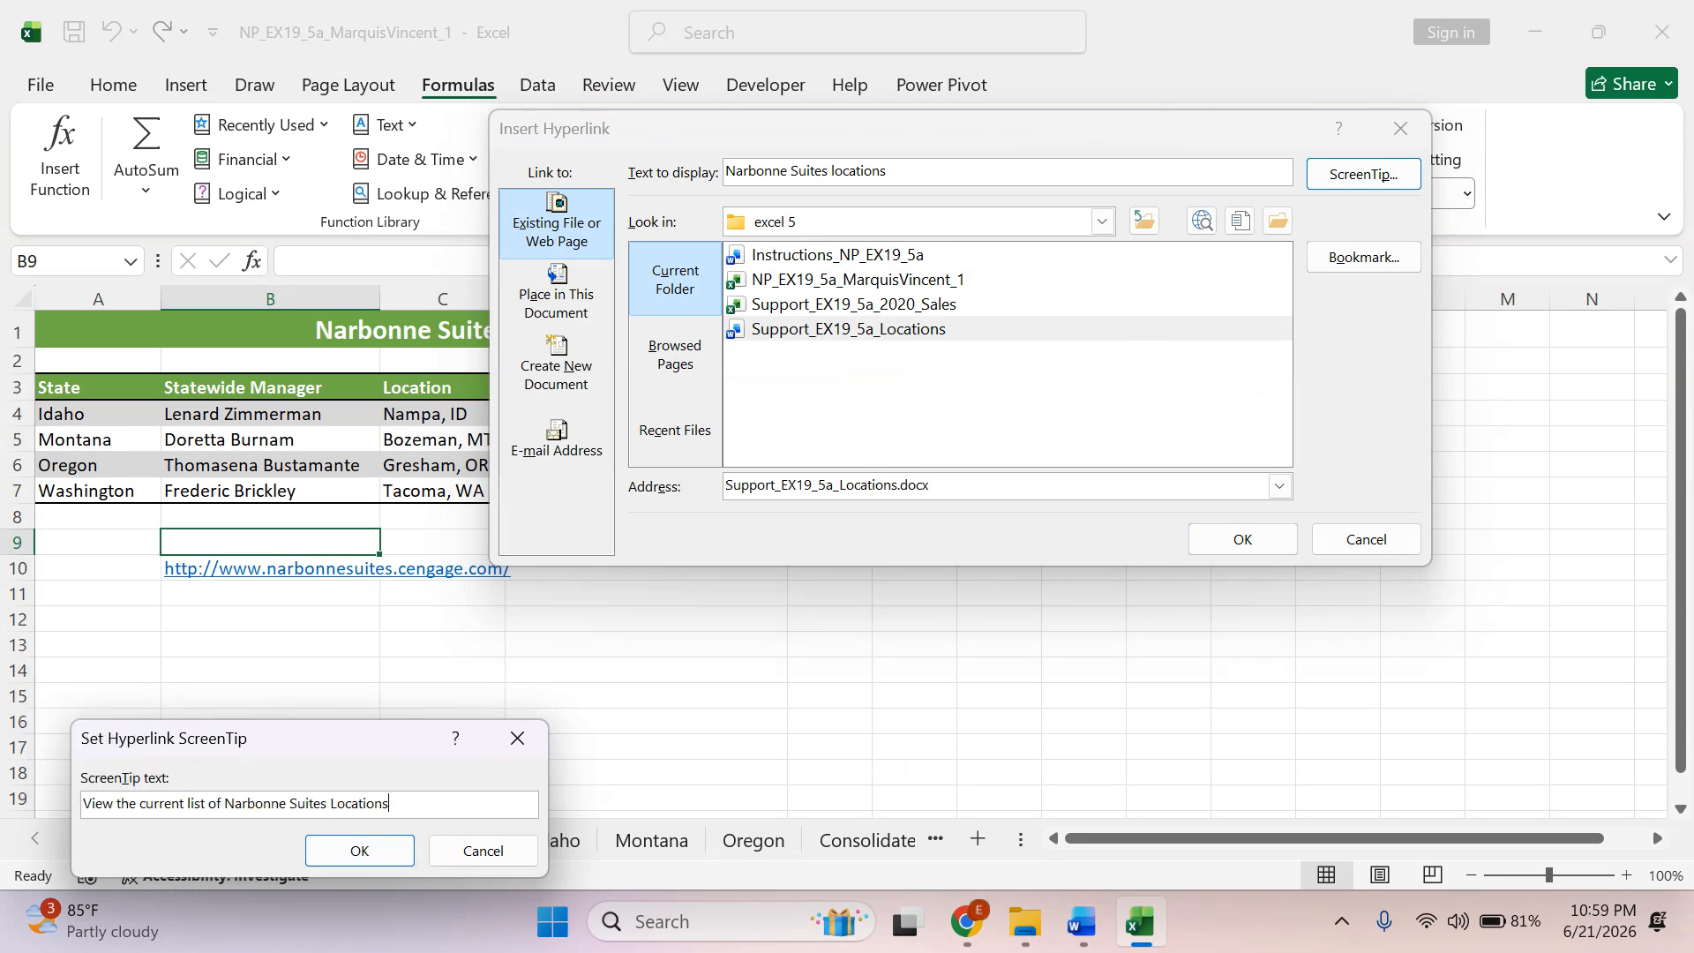
pyautogui.click(361, 850)
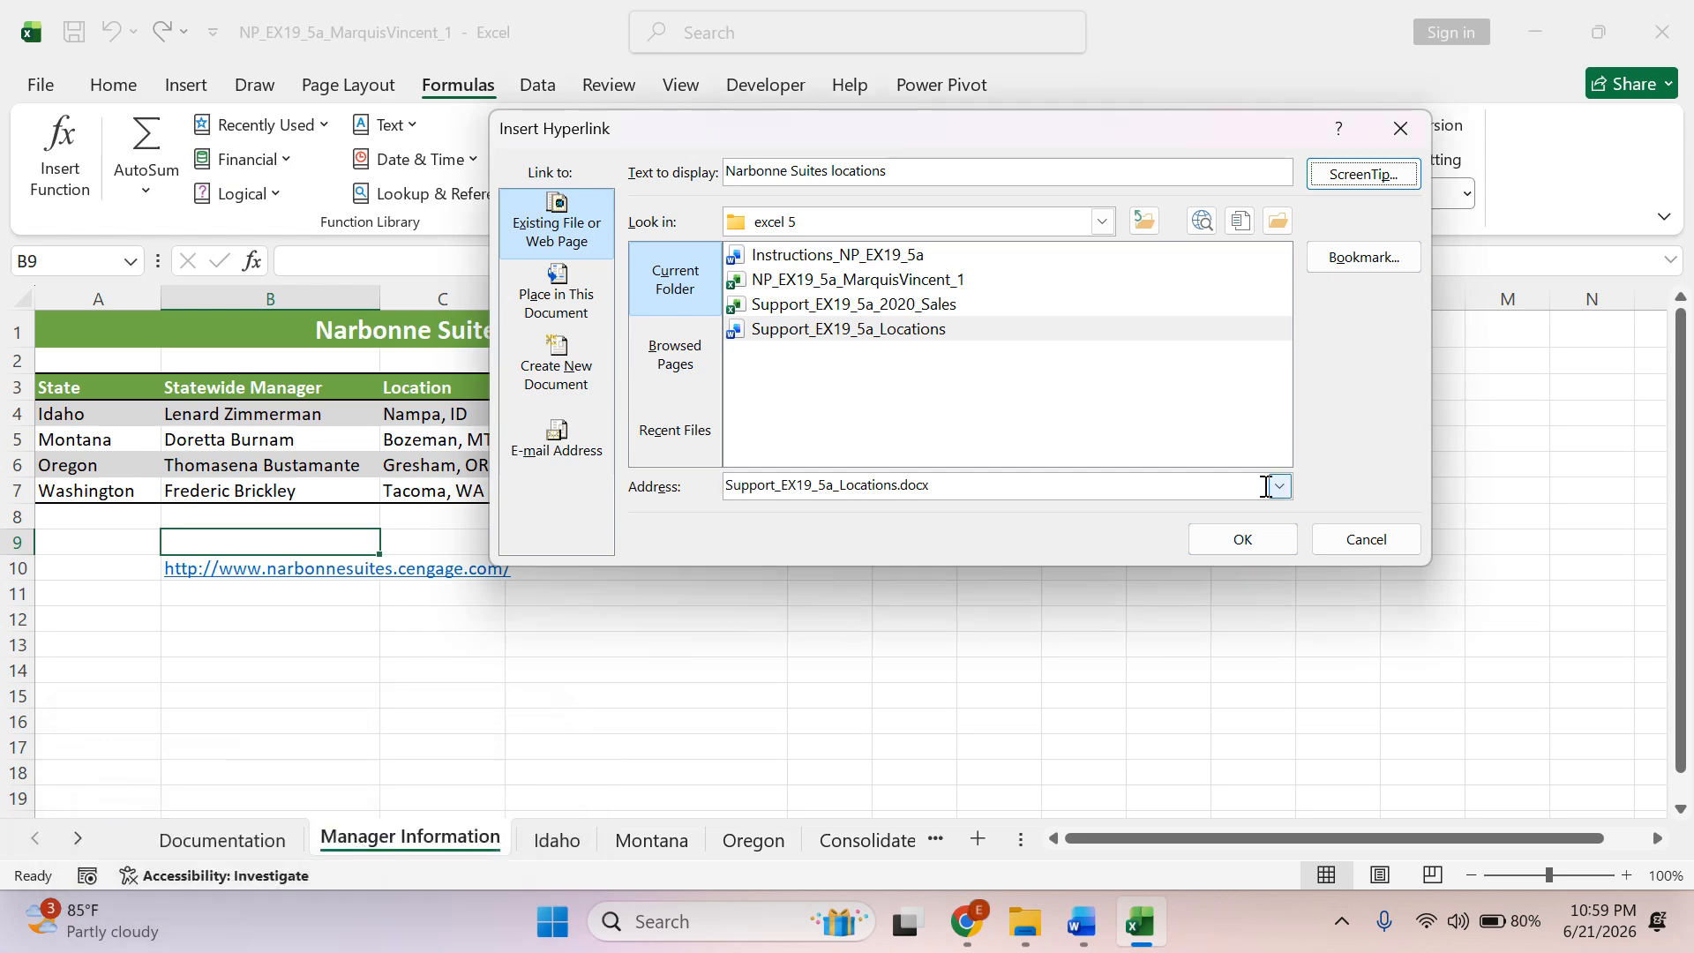
pyautogui.click(1242, 539)
pyautogui.click(803, 716)
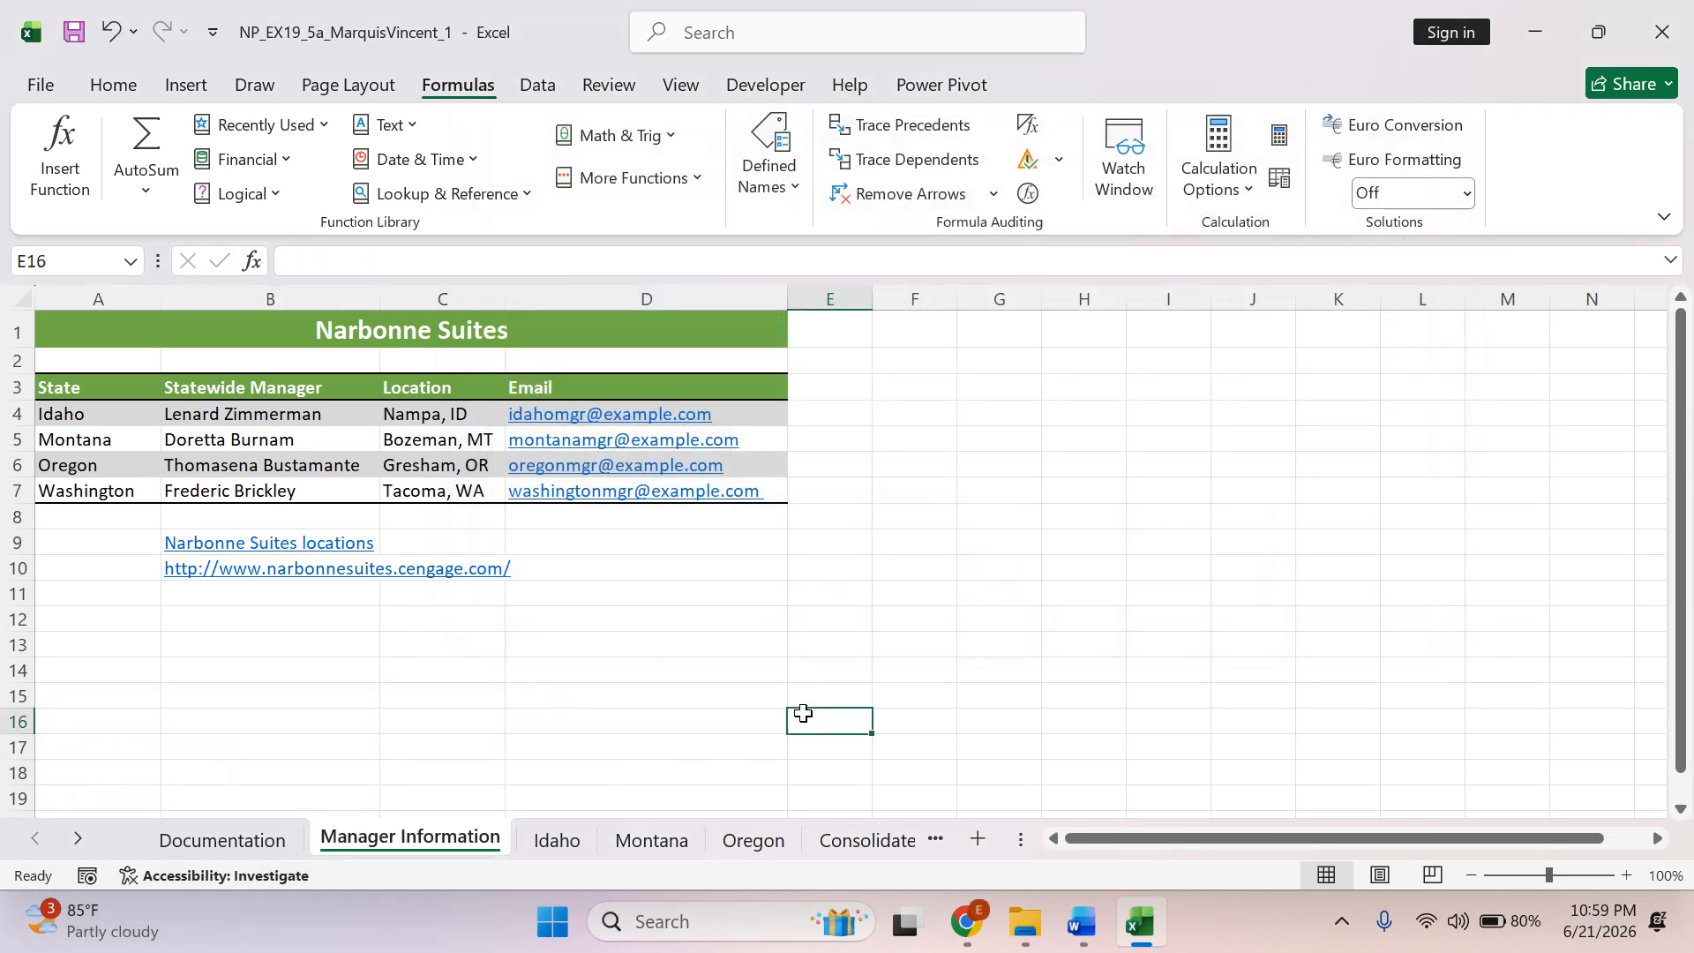
# Switch to Word, highlight the ScreenTip text of instruction 4c in green and select the opening line of instruction 5.
pyautogui.click(1092, 941)
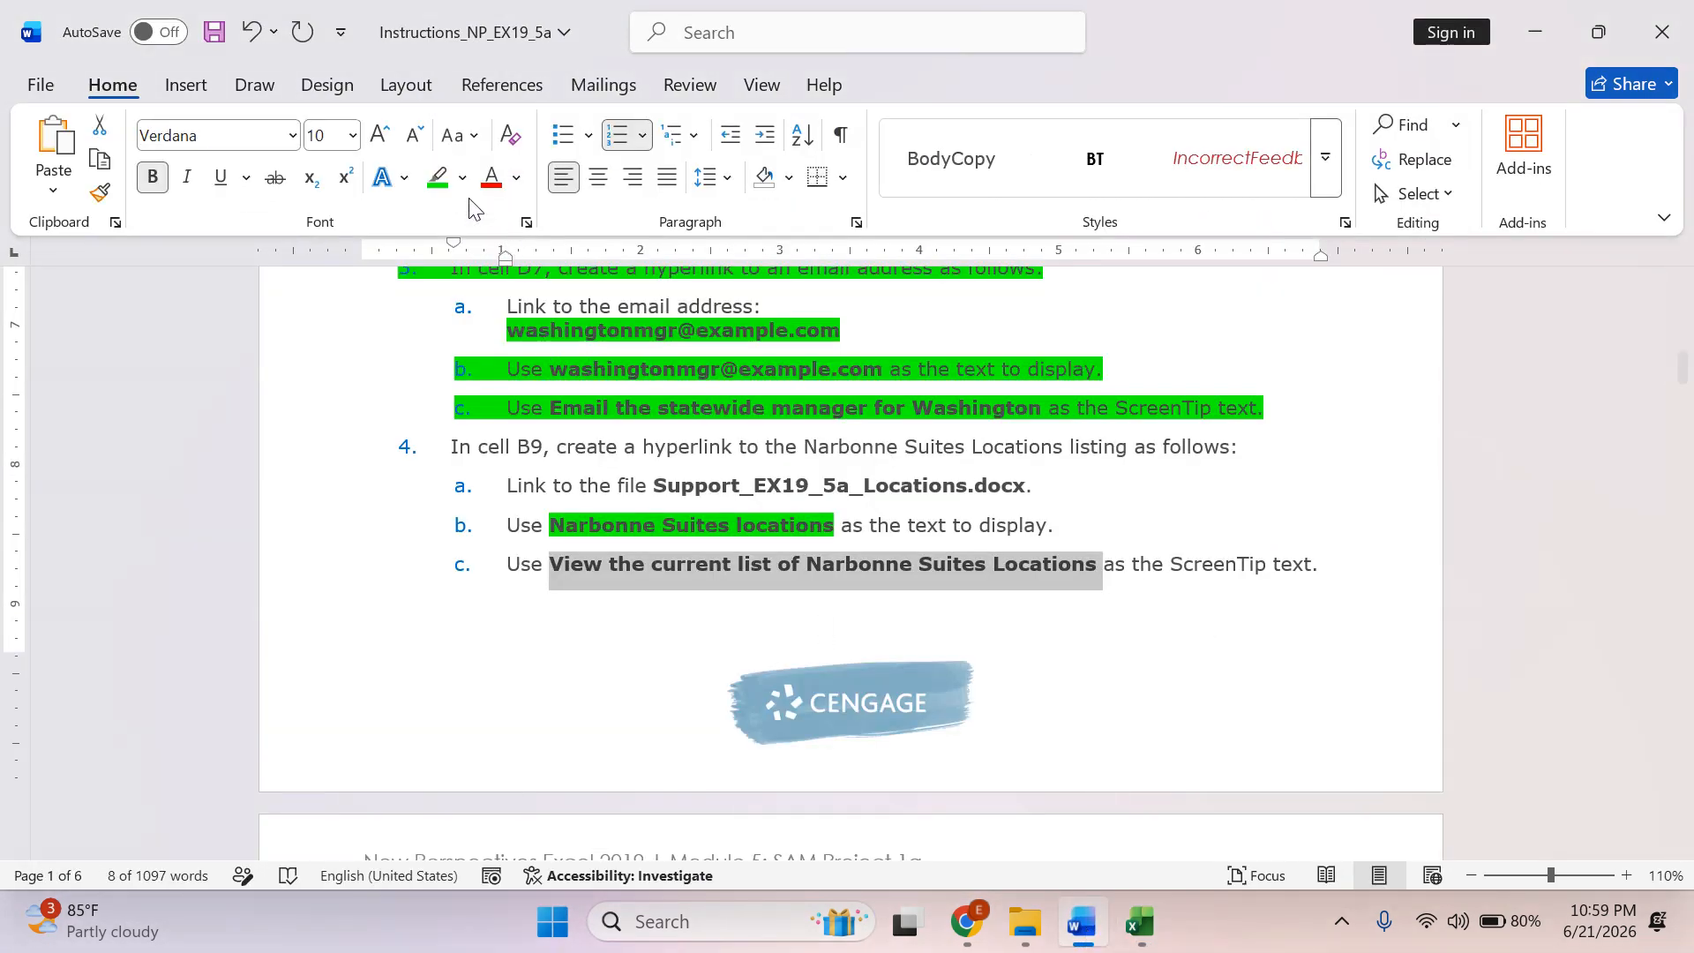
pyautogui.click(438, 178)
pyautogui.scroll(-5, 707, 549)
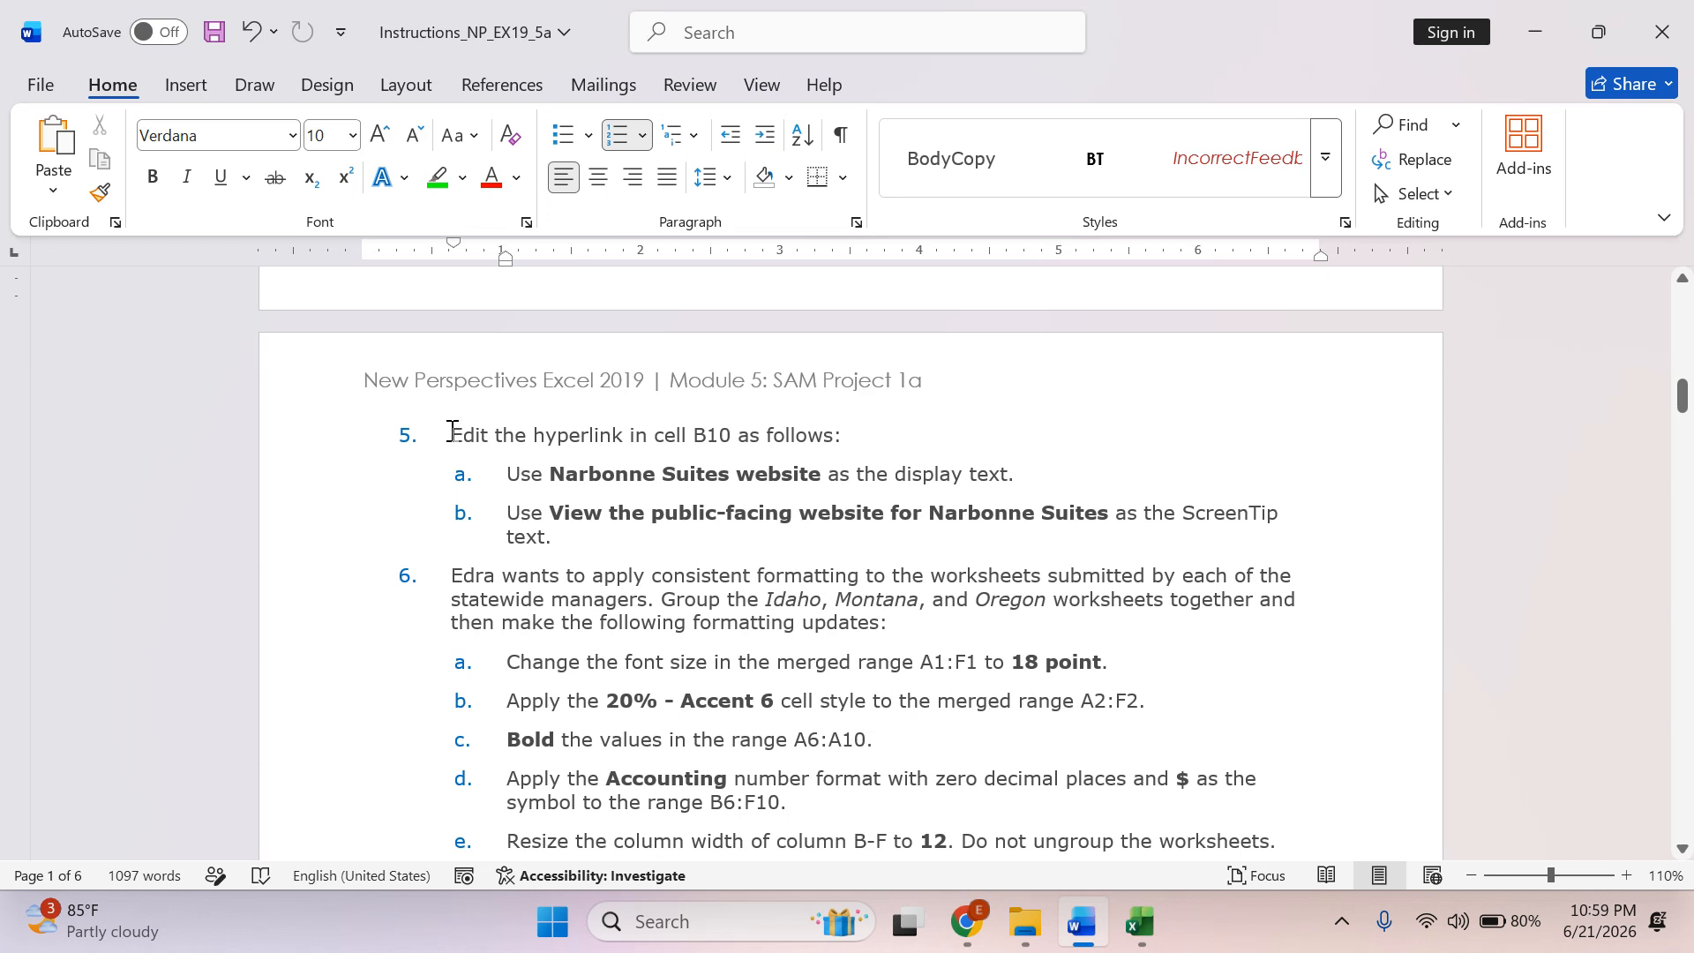
pyautogui.moveTo(451, 431); pyautogui.dragTo(849, 431)
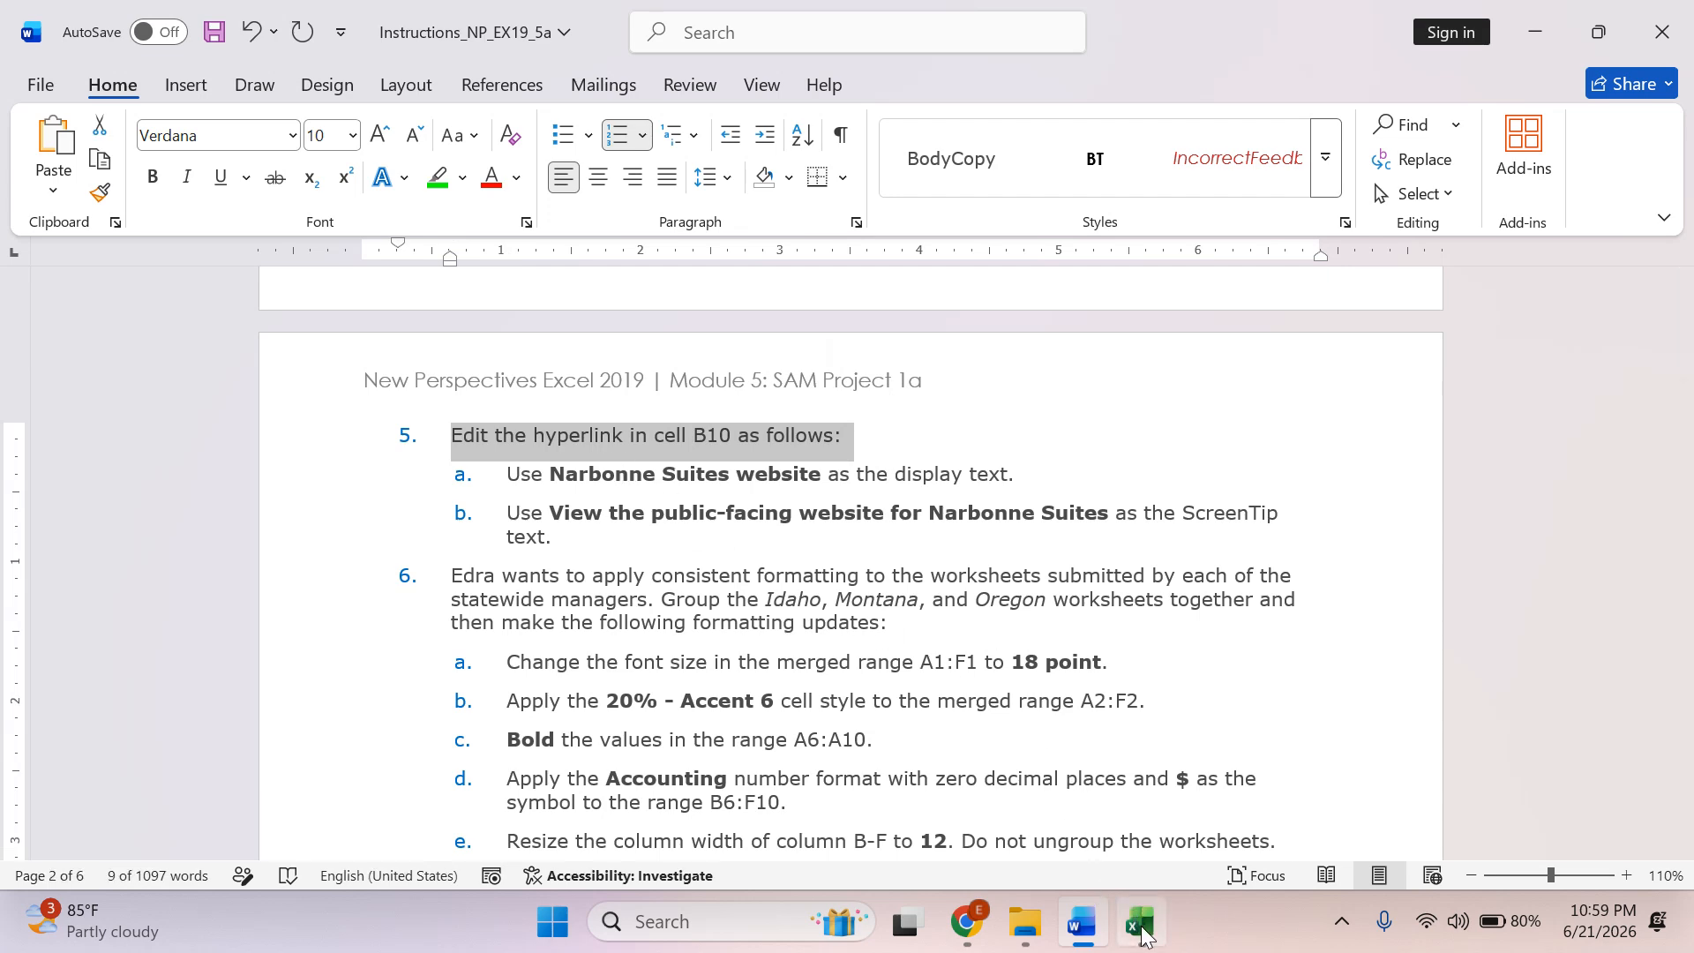
# Switch to Excel and open the hyperlink in cell B10 for editing.
pyautogui.click(1138, 923)
pyautogui.rightClick(270, 572)
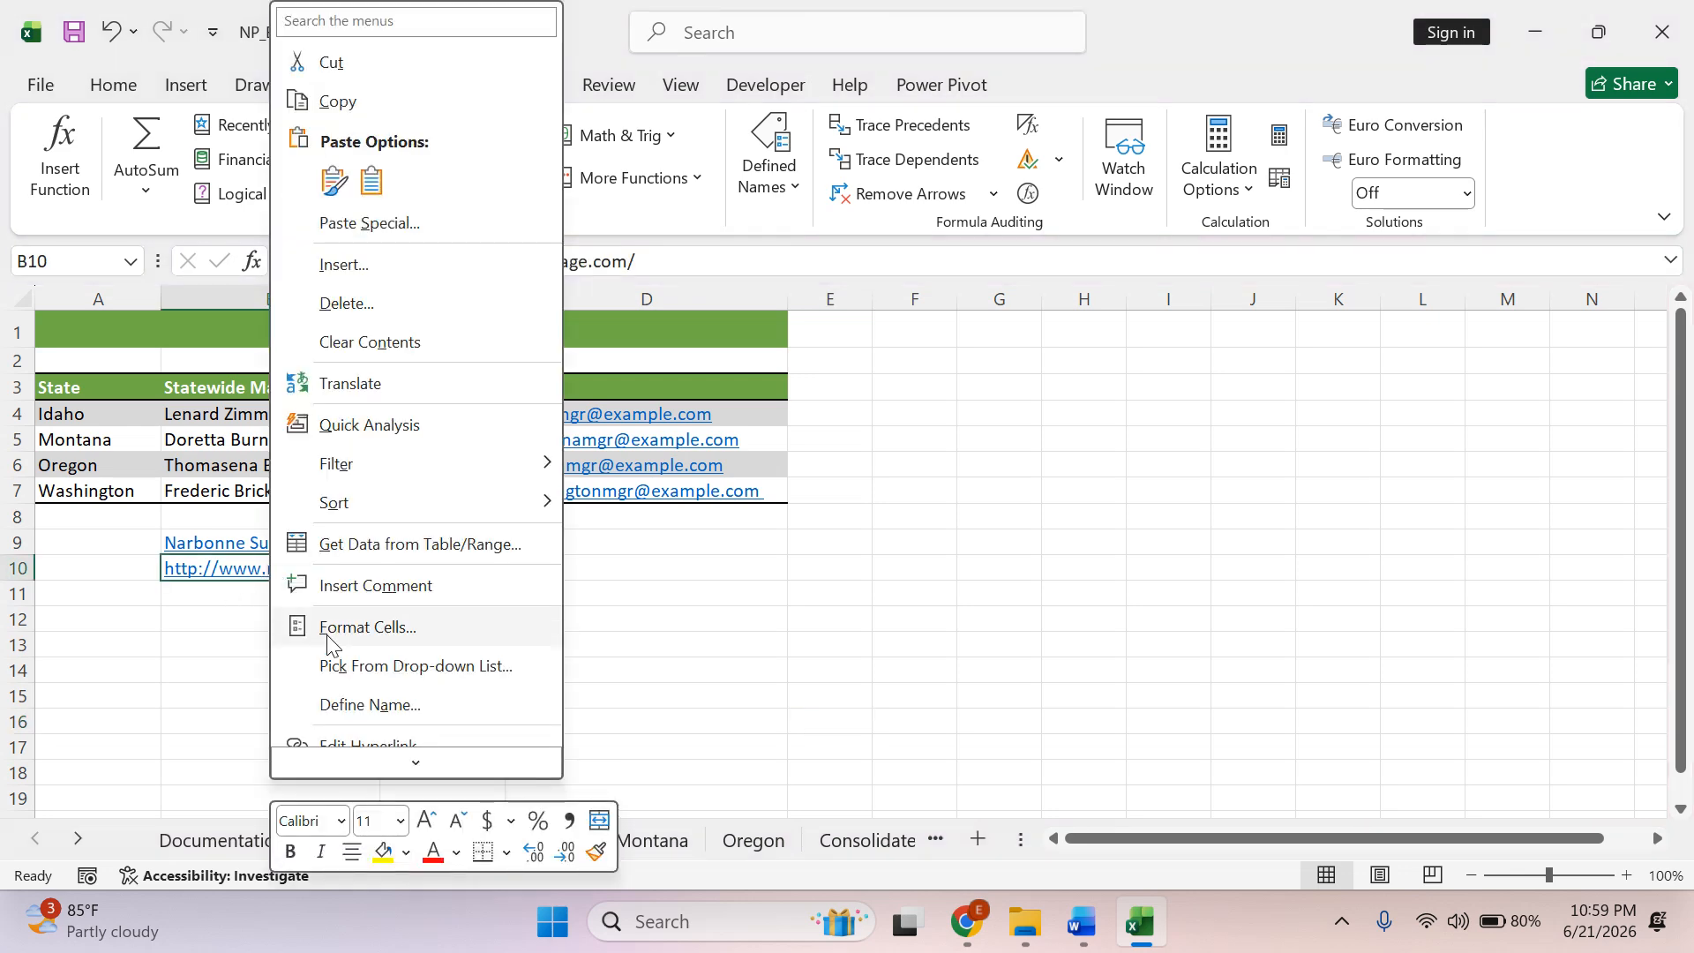
pyautogui.scroll(-1, 336, 649)
pyautogui.click(375, 653)
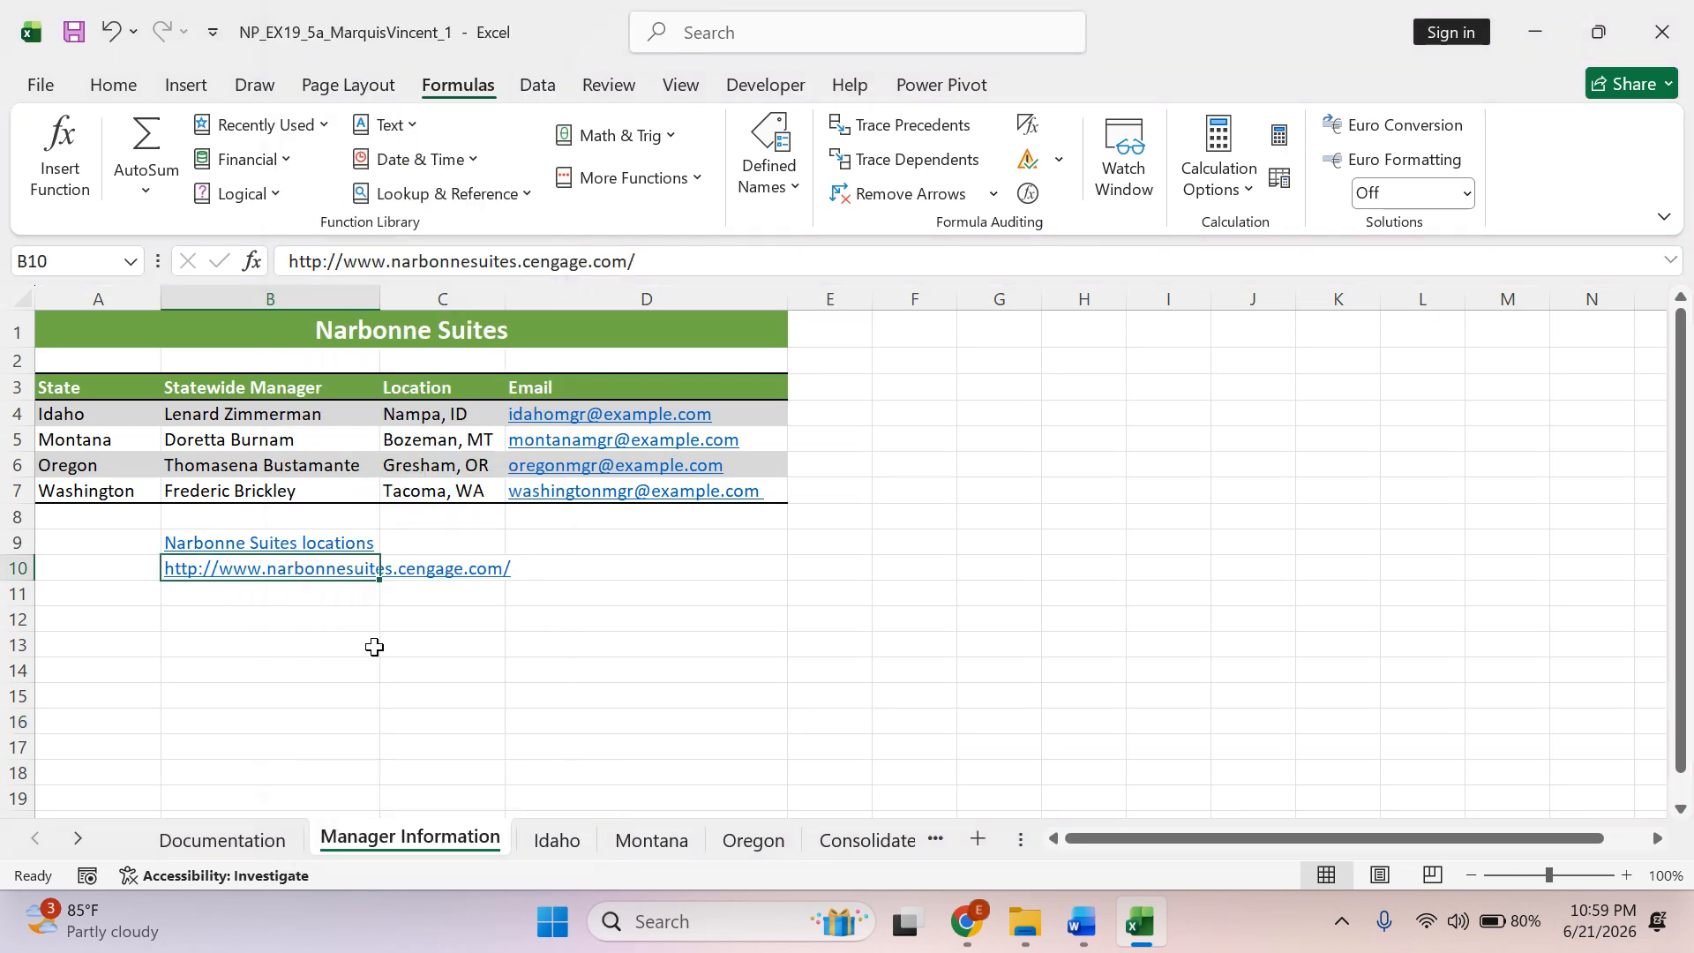
# Copy "Narbonne Suites website" from instruction 5a in Word and set it as the B10 hyperlink's display text in Excel.
pyautogui.click(1082, 922)
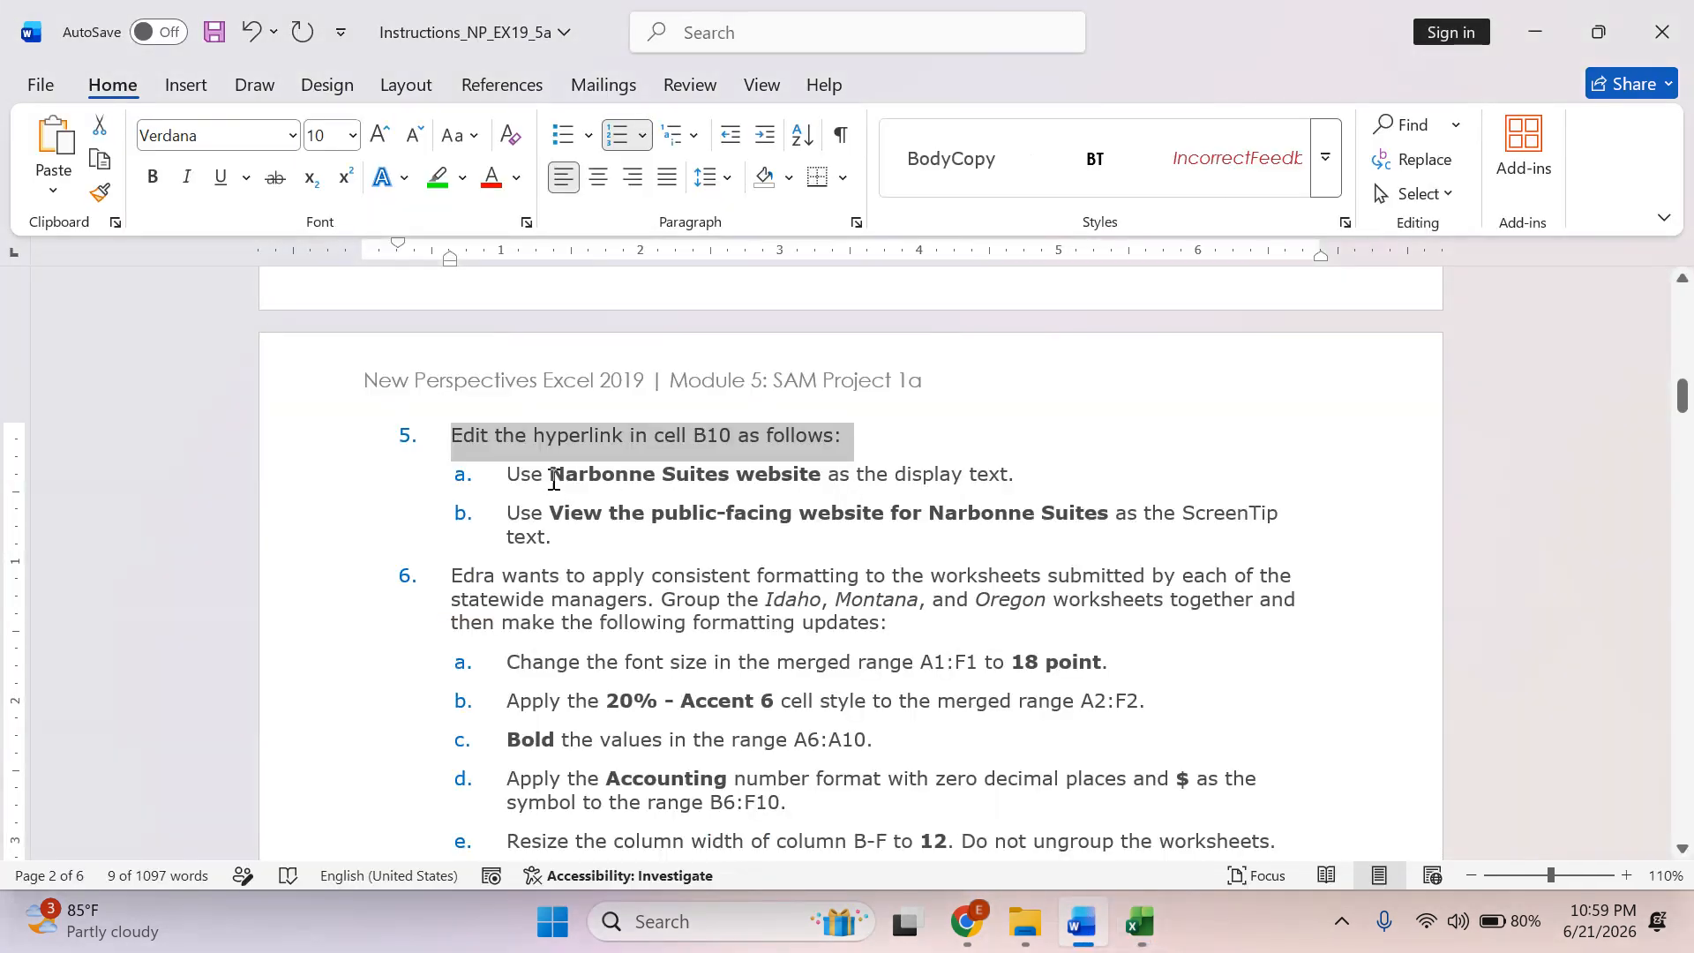
pyautogui.moveTo(554, 479); pyautogui.dragTo(773, 481)
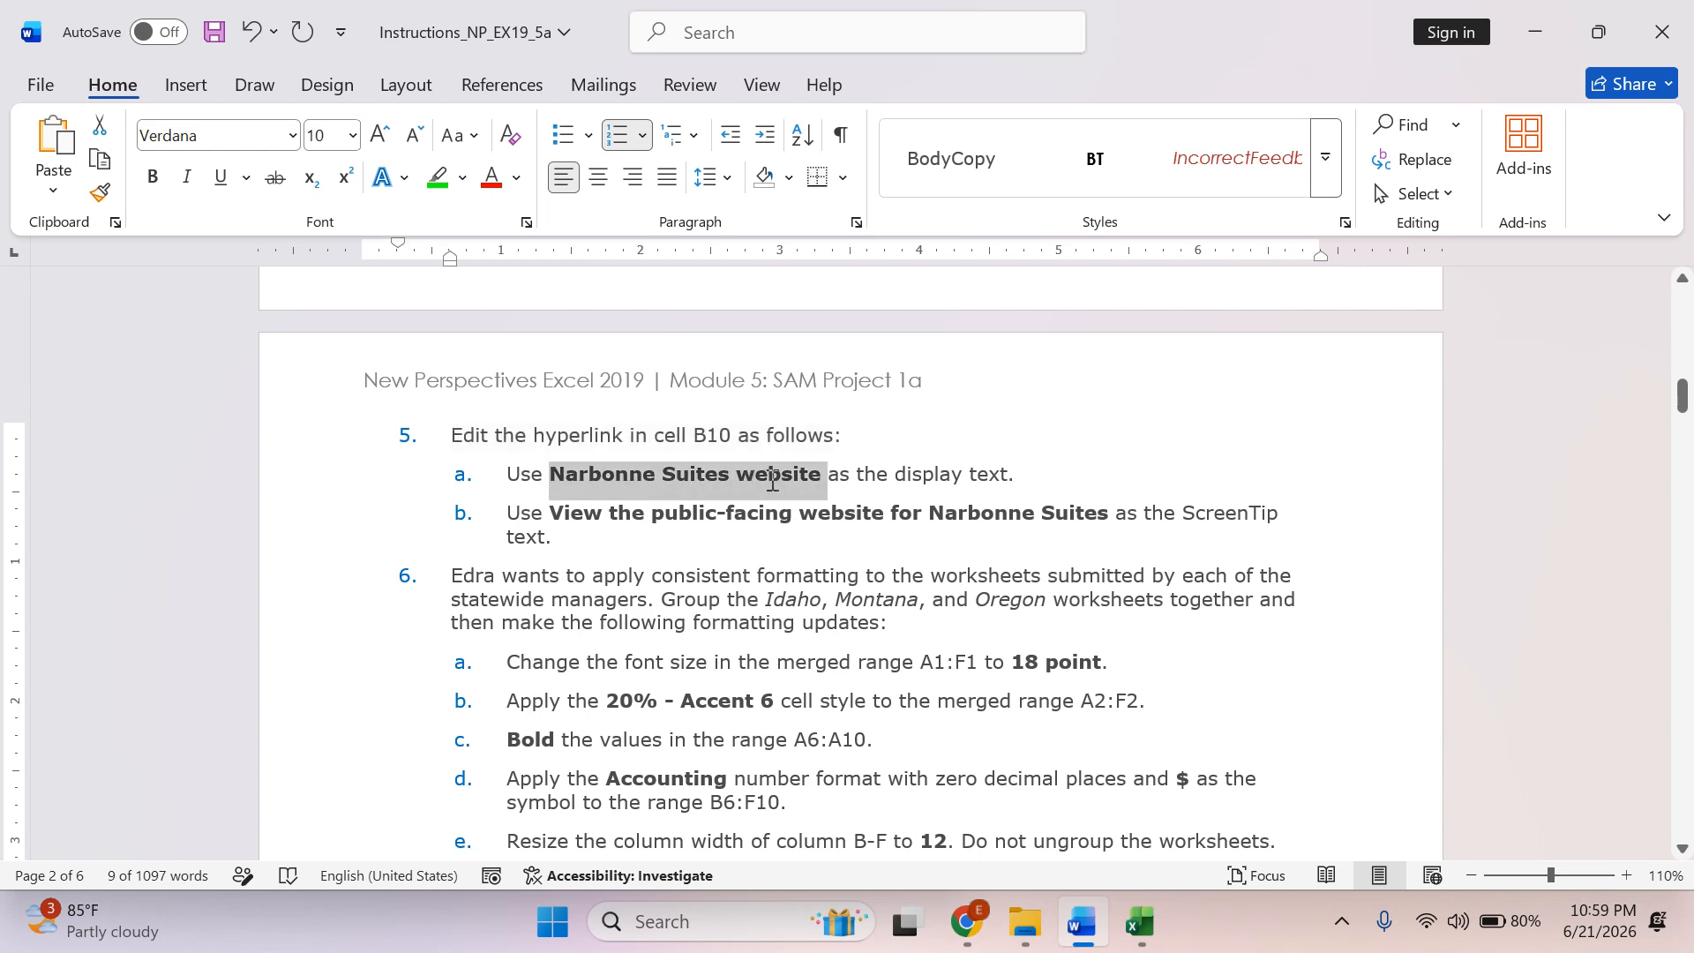
pyautogui.rightClick(773, 481)
pyautogui.click(876, 376)
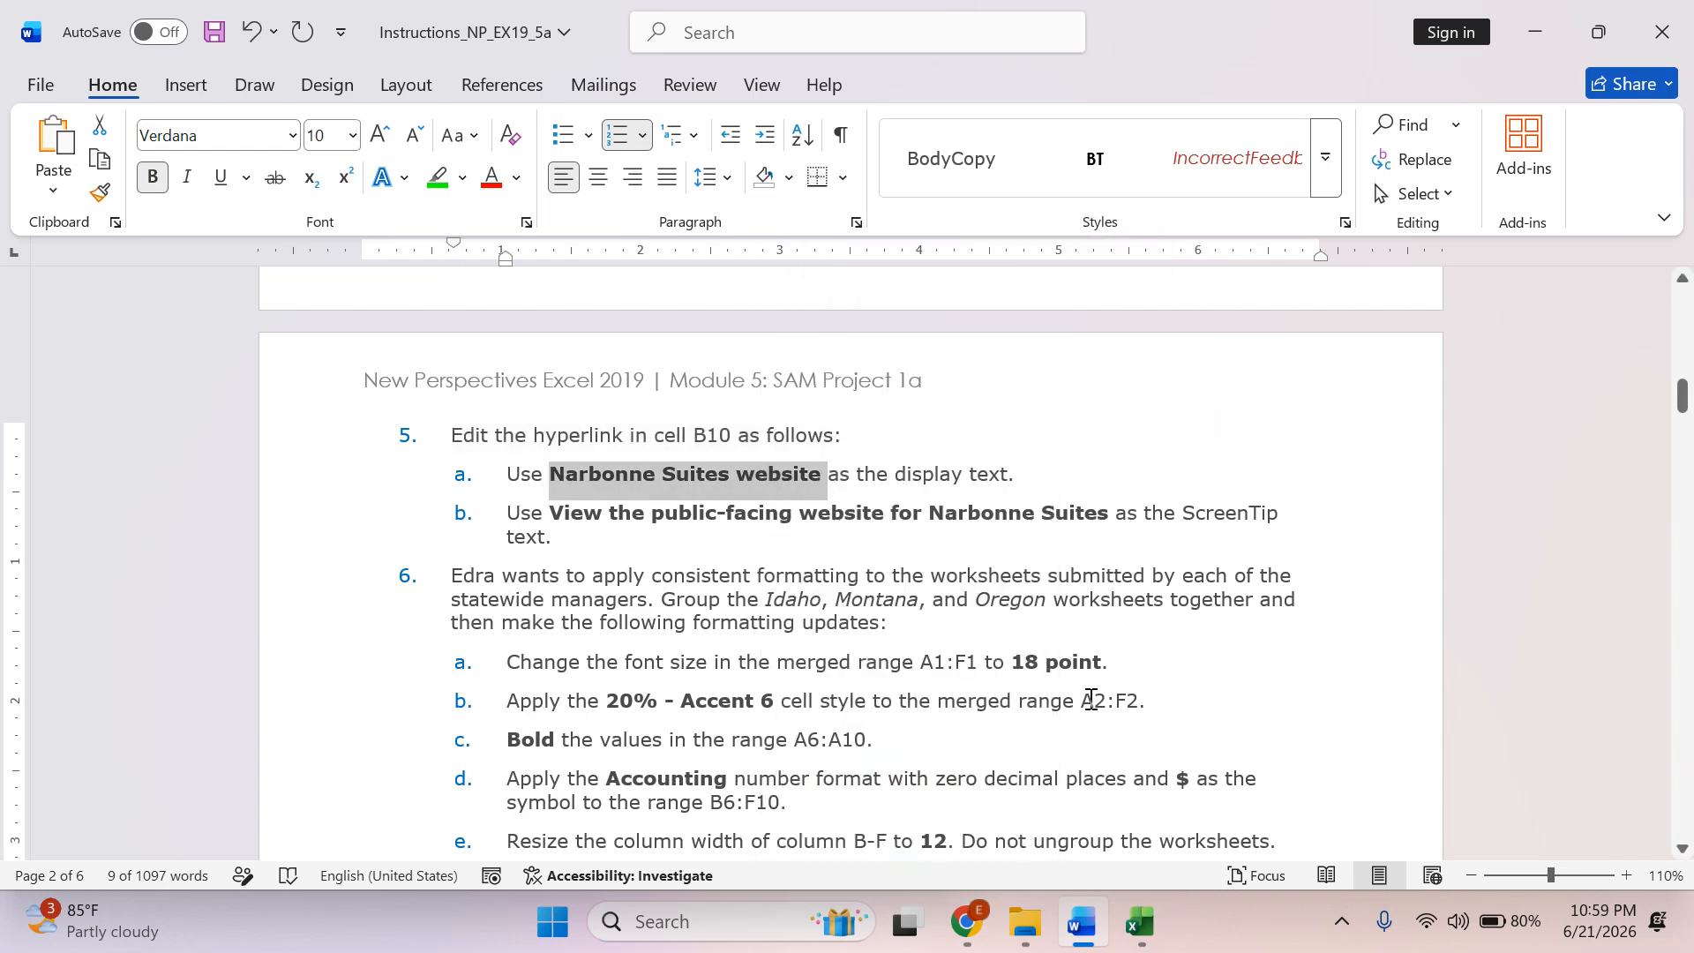
pyautogui.click(1142, 909)
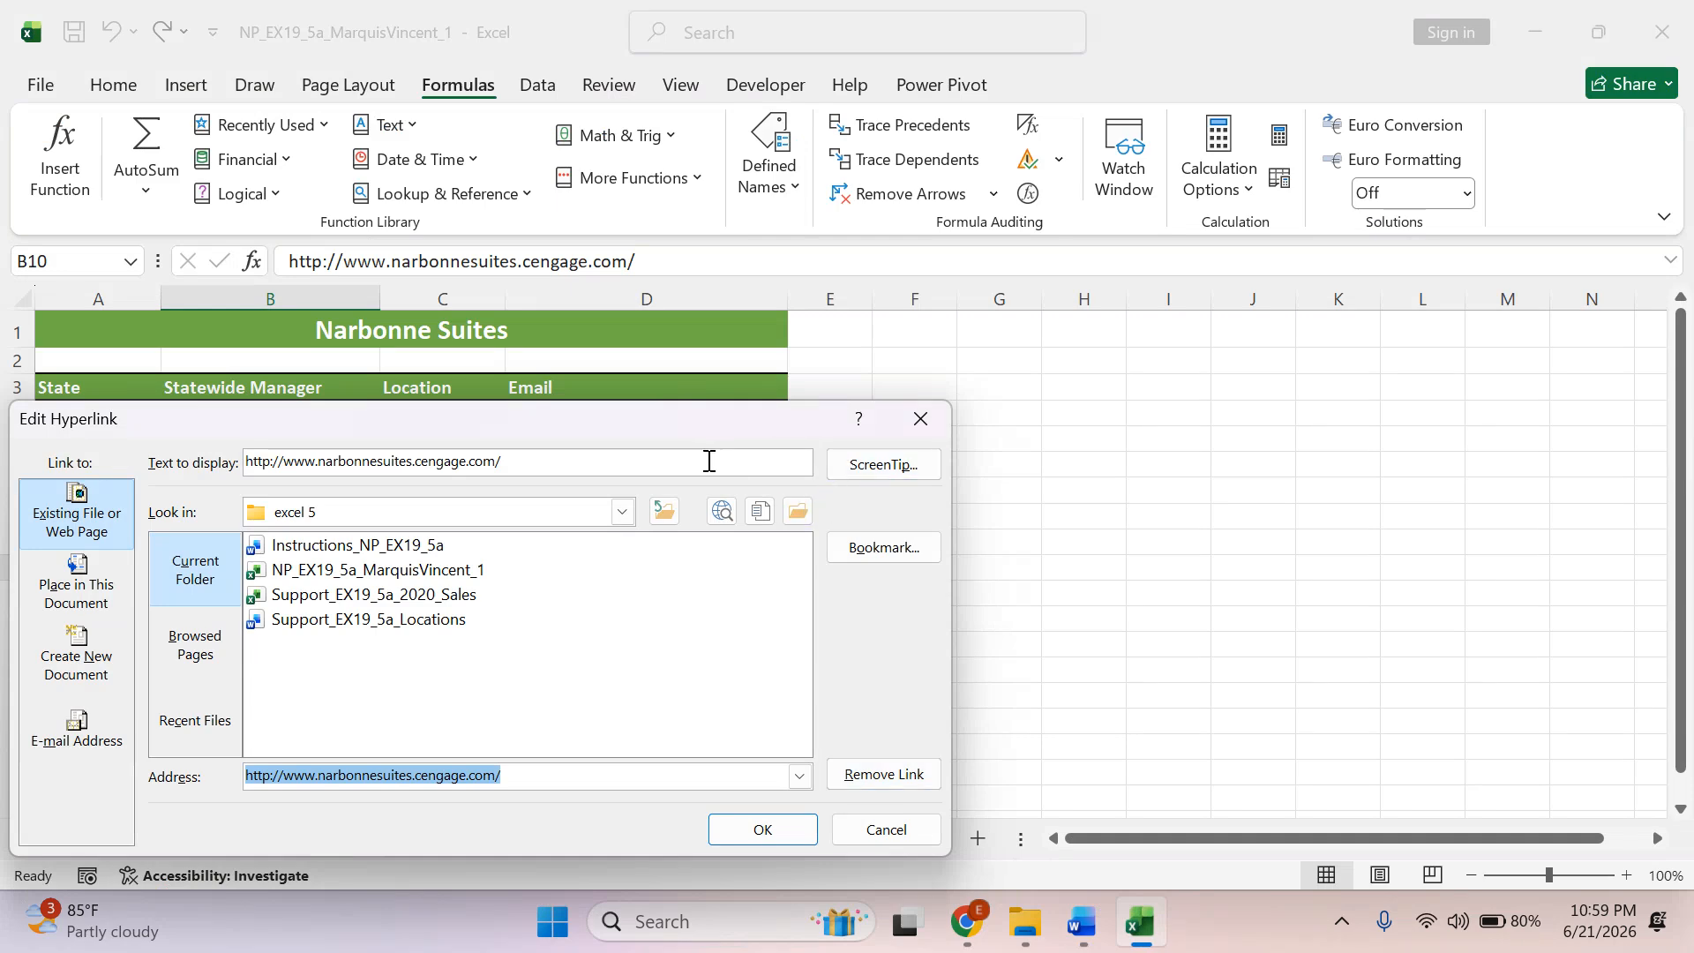
pyautogui.moveTo(622, 461); pyautogui.dragTo(230, 464)
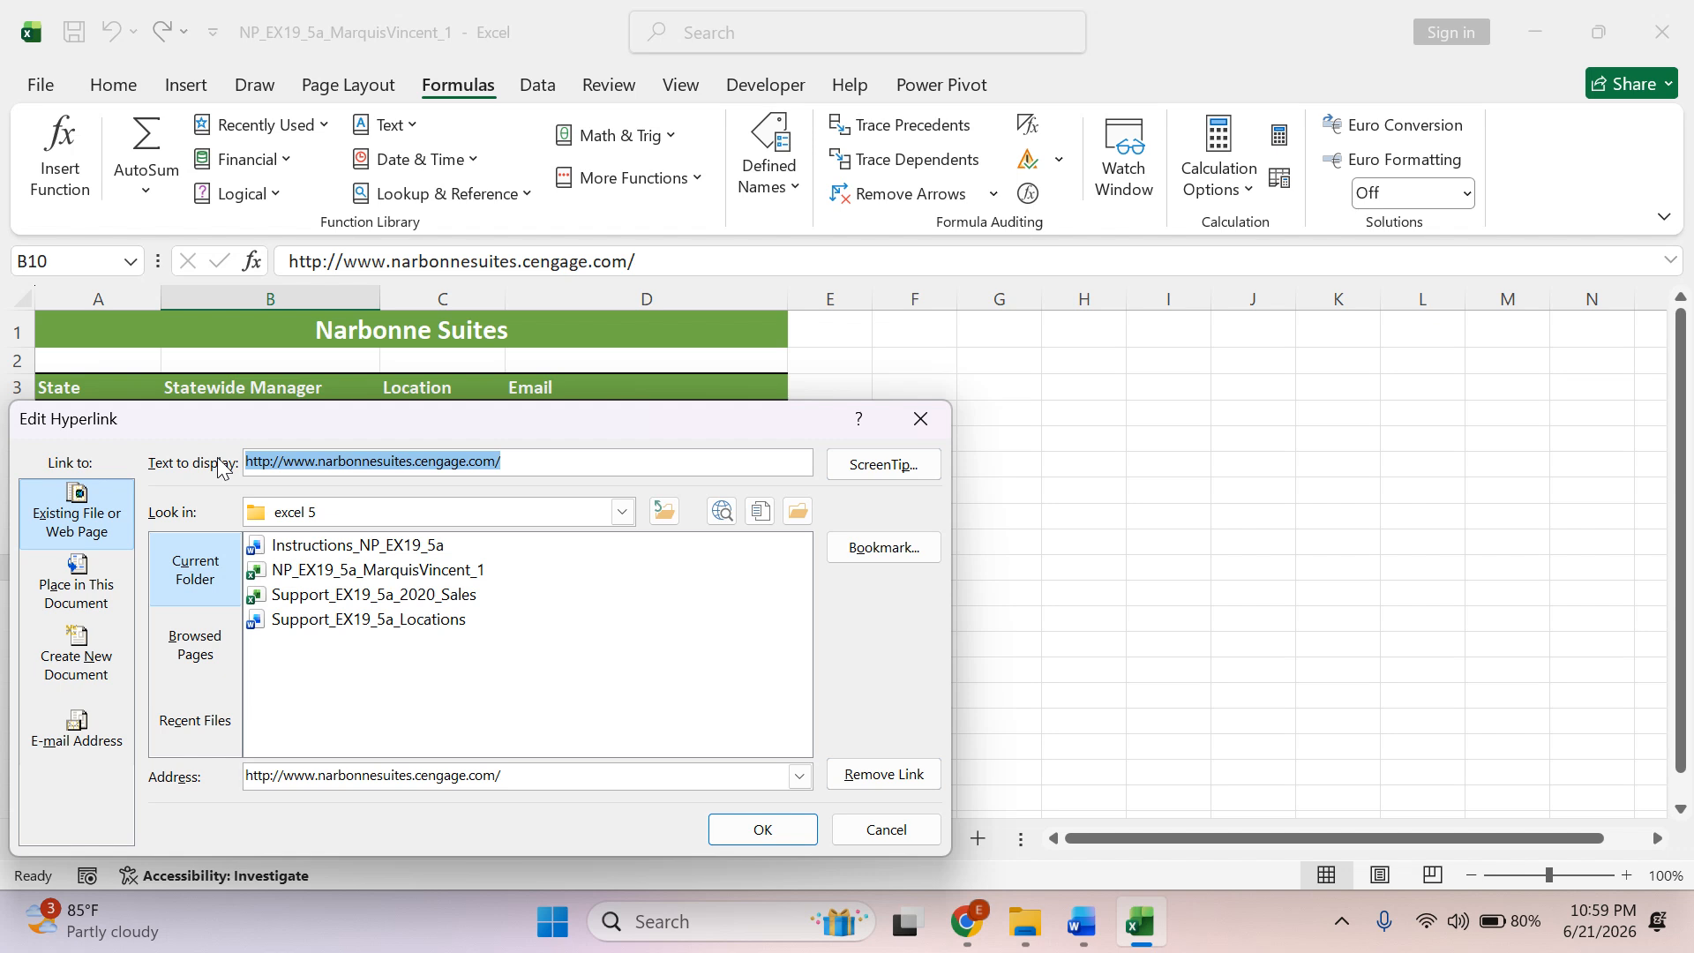
pyautogui.press('BackSpace')
pyautogui.hotkey('ctrl', 'v')
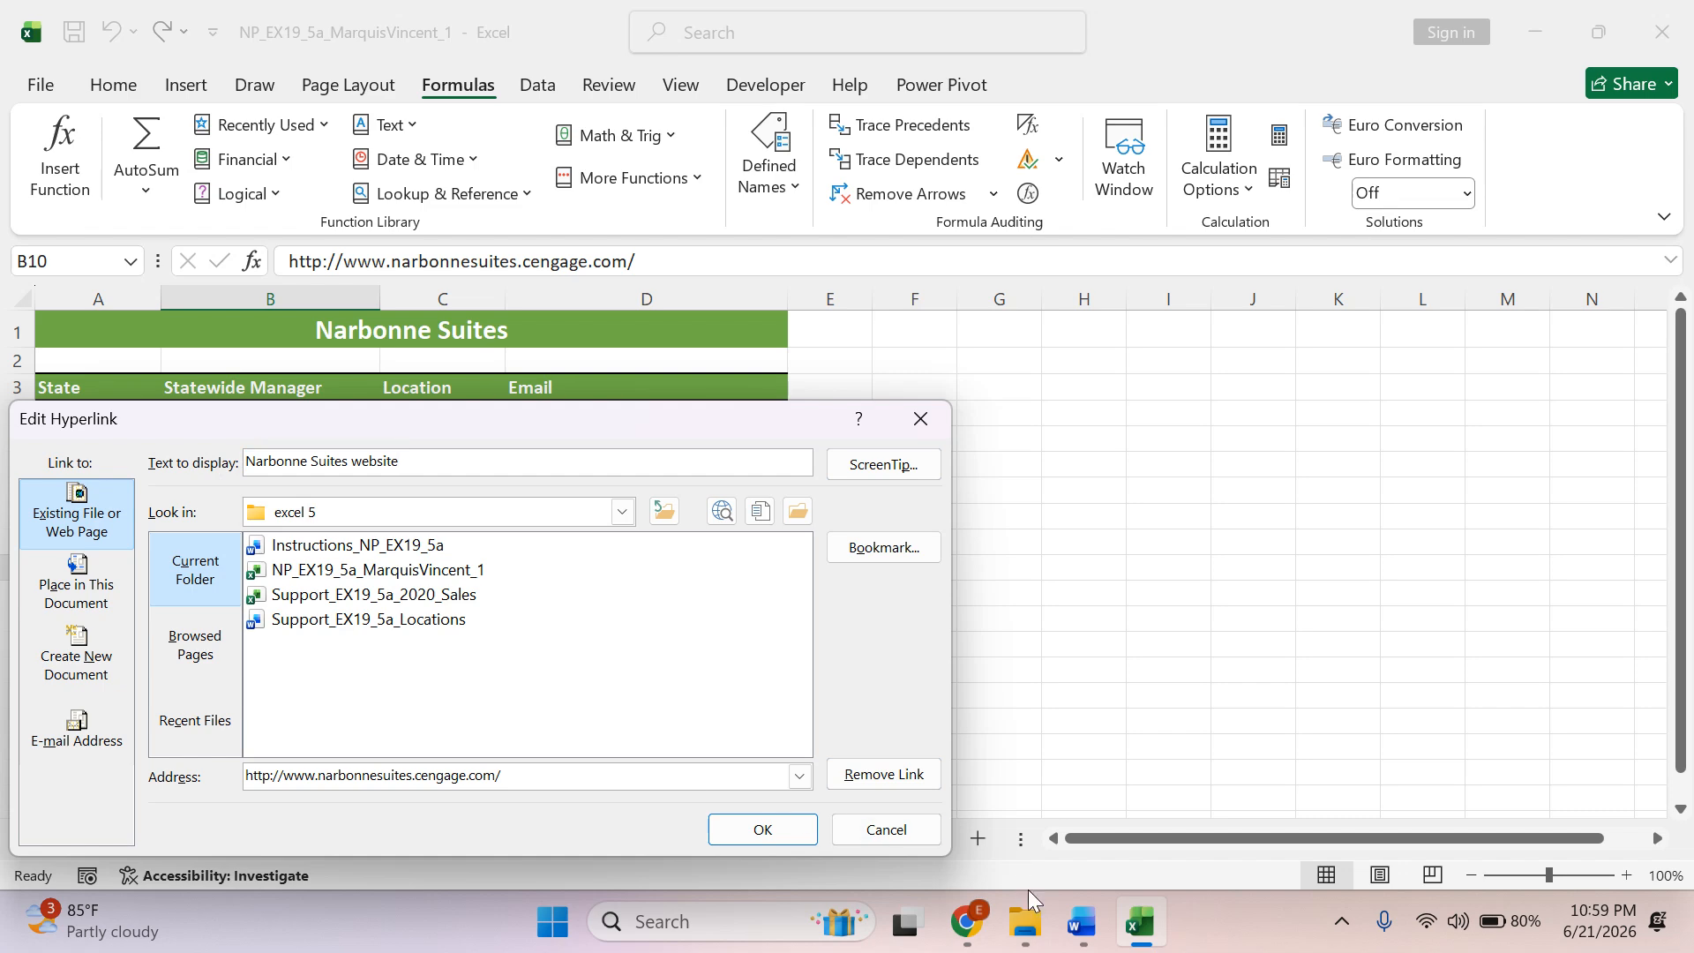
# Switch to Word, highlight the 5a display text in green and copy "View the public-facing website for Narbonne Suites" from instruction 5b.
pyautogui.click(1078, 923)
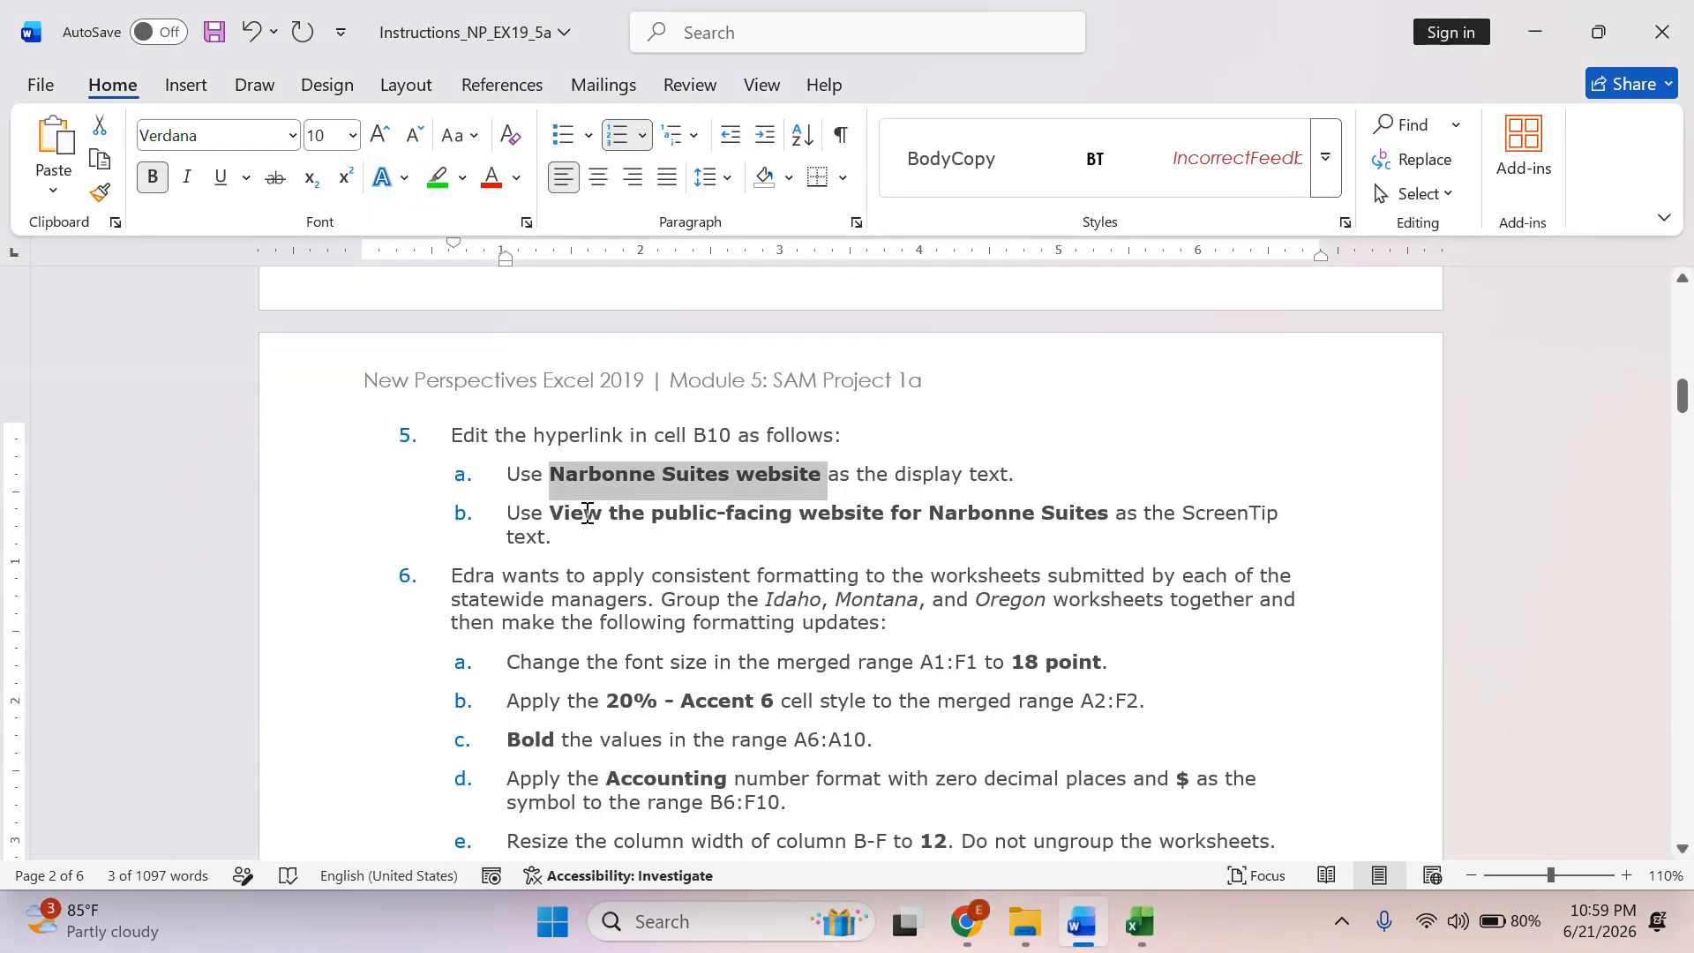
pyautogui.click(434, 180)
pyautogui.click(612, 555)
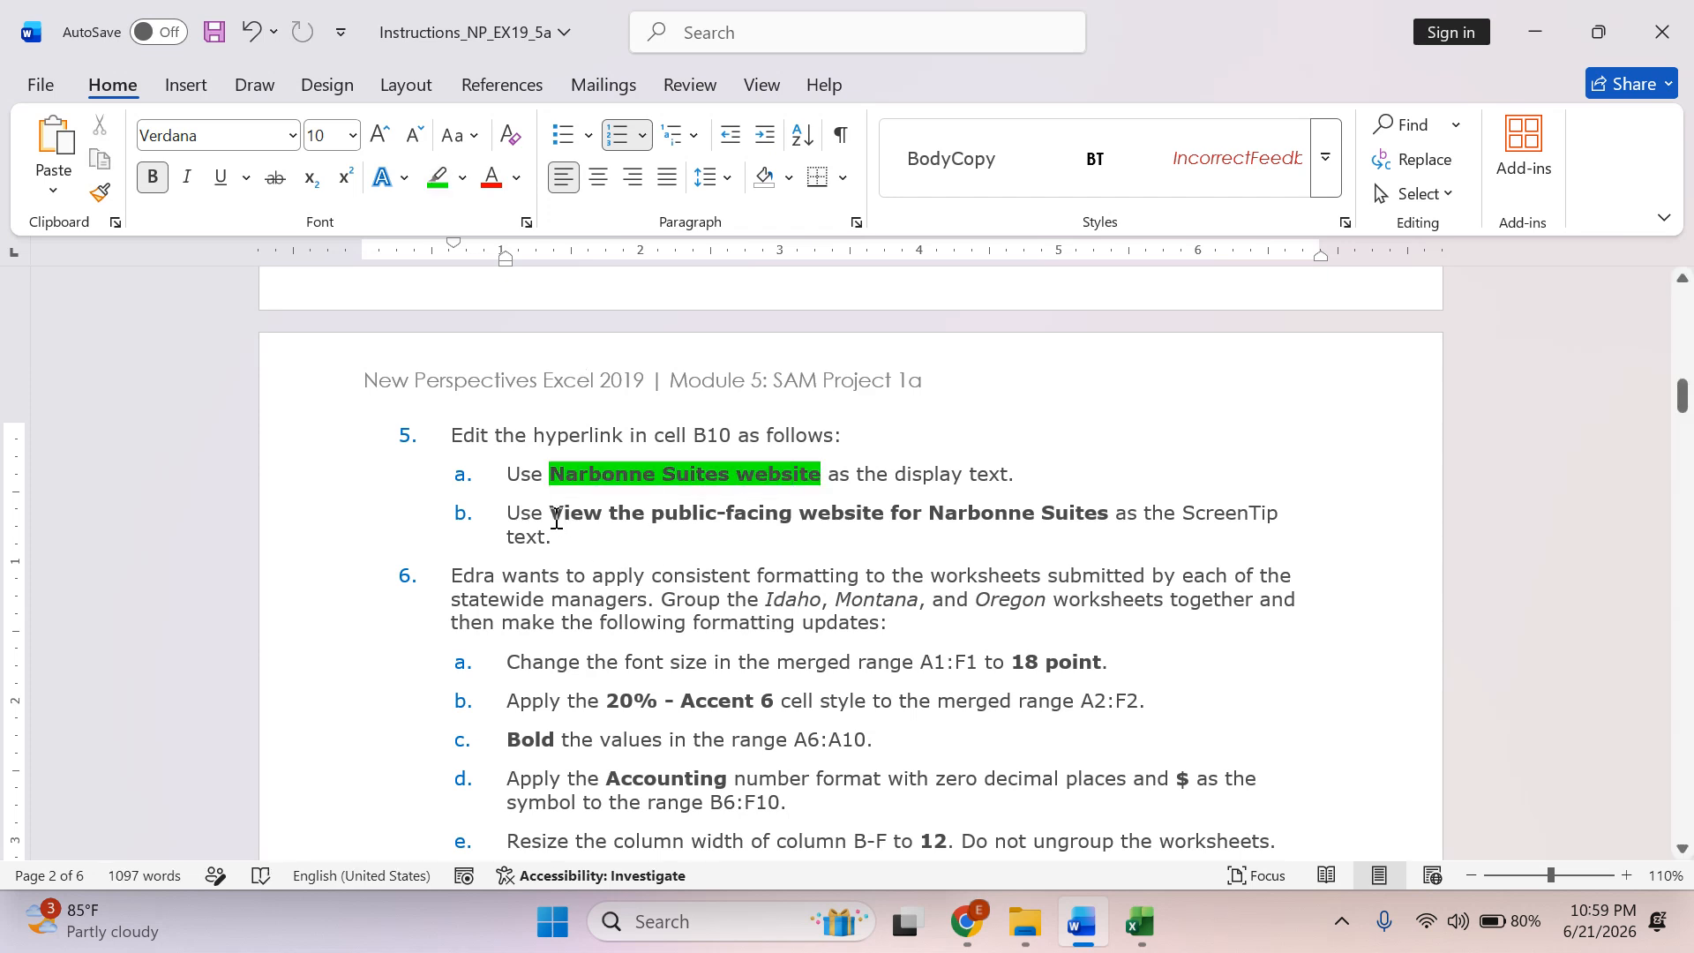
pyautogui.moveTo(563, 518); pyautogui.dragTo(1109, 514)
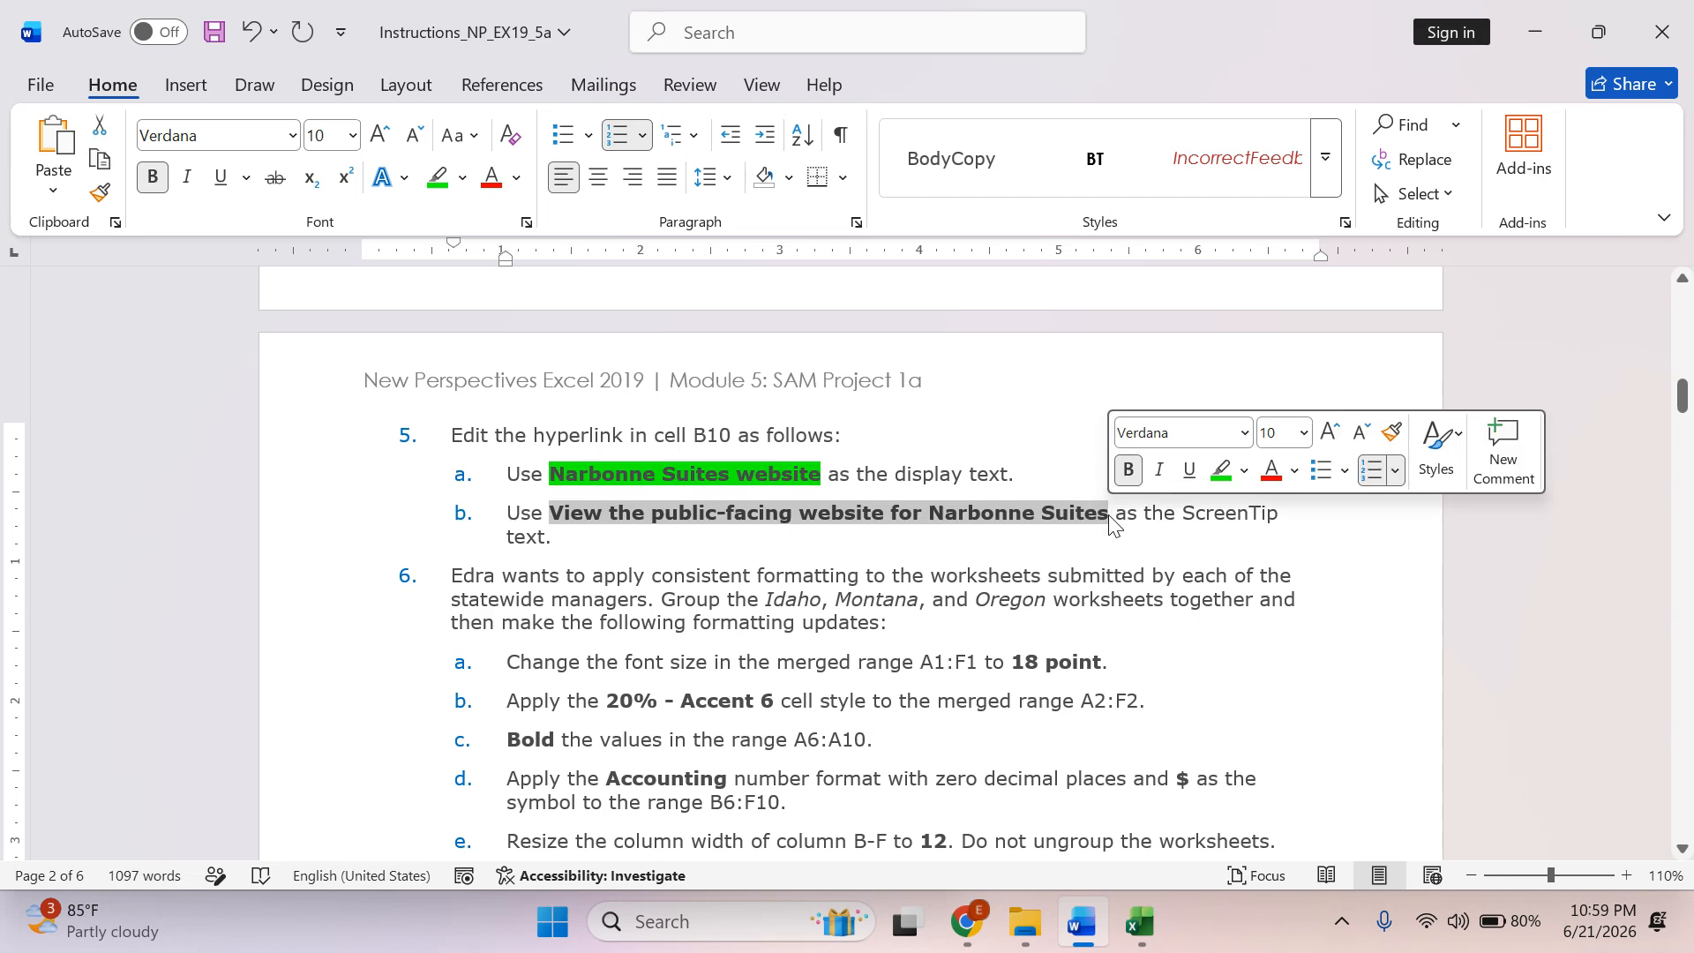
pyautogui.rightClick(1057, 512)
pyautogui.click(1147, 346)
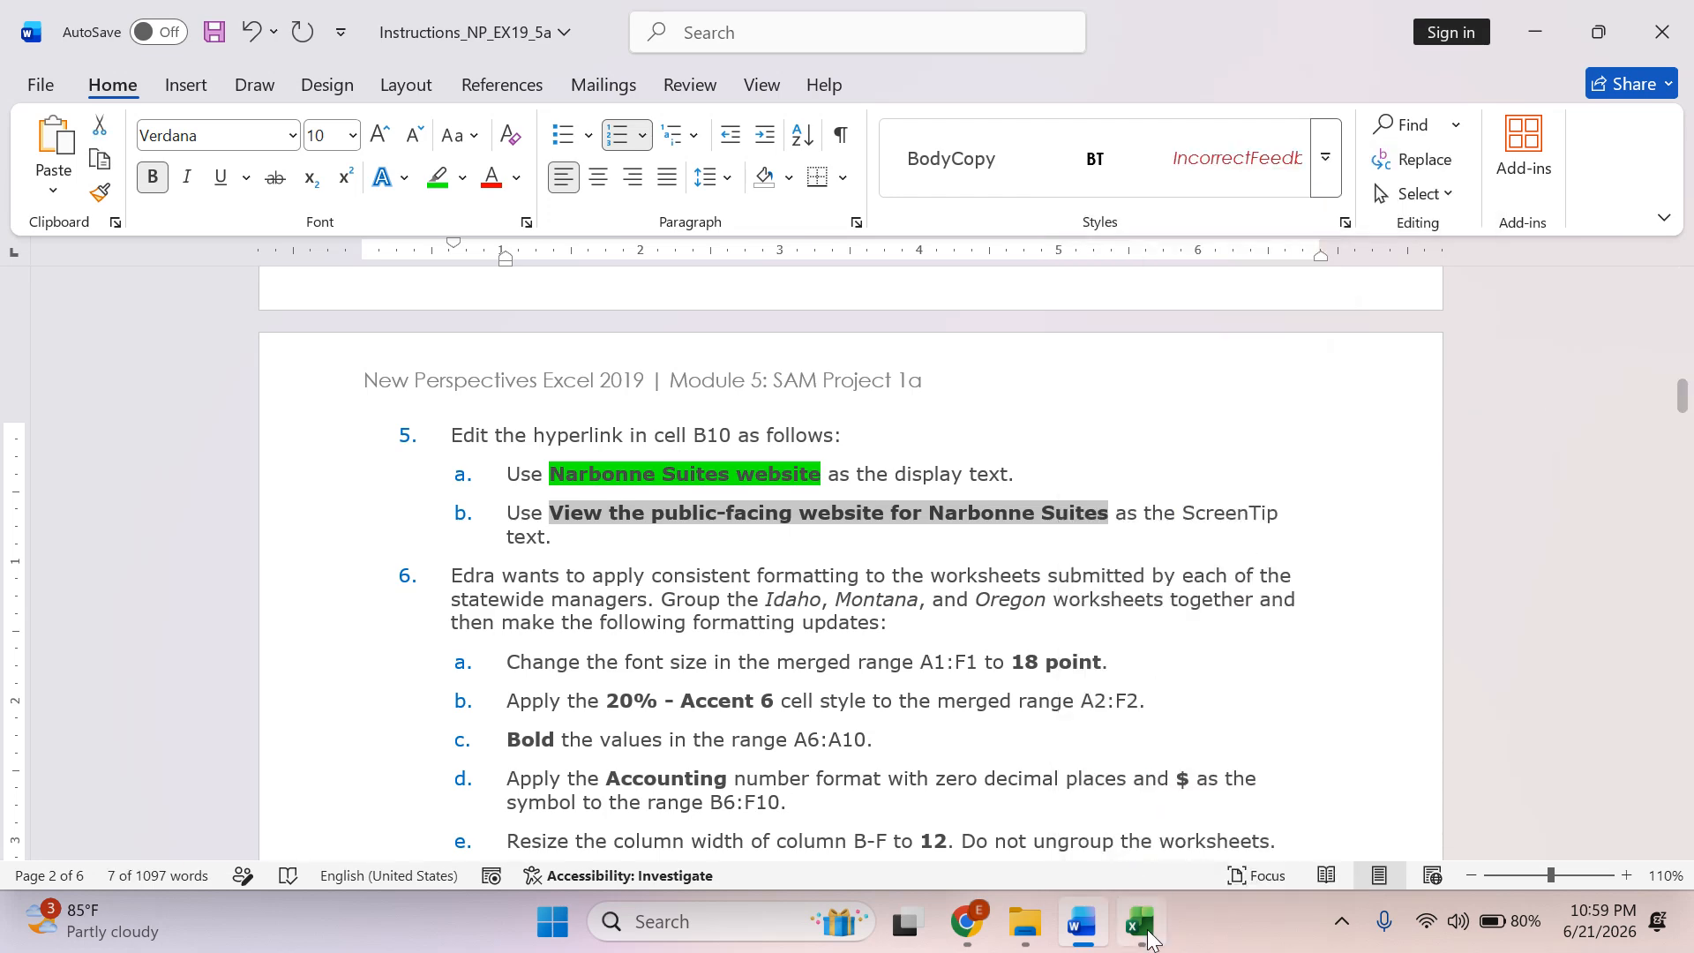
# In Excel, set the B10 hyperlink's ScreenTip to "View the public-facing website for Narbonne Suites", apply the edited link and return to Word.
pyautogui.click(1139, 921)
pyautogui.click(908, 467)
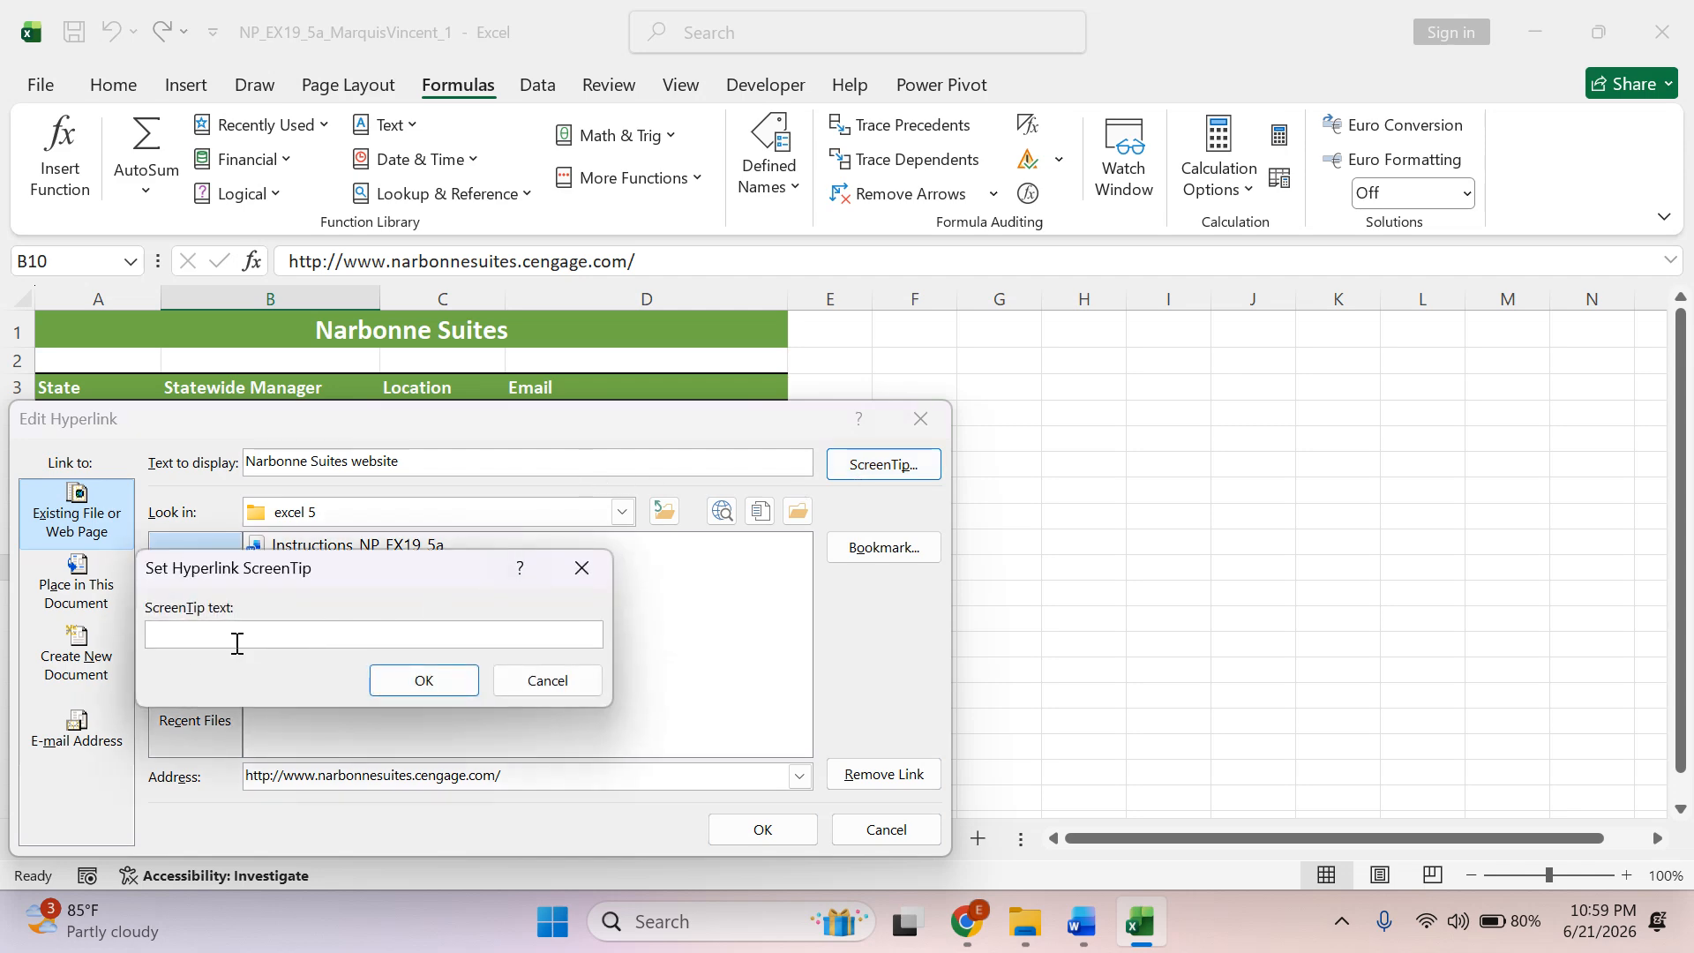
pyautogui.rightClick(172, 641)
pyautogui.click(136, 725)
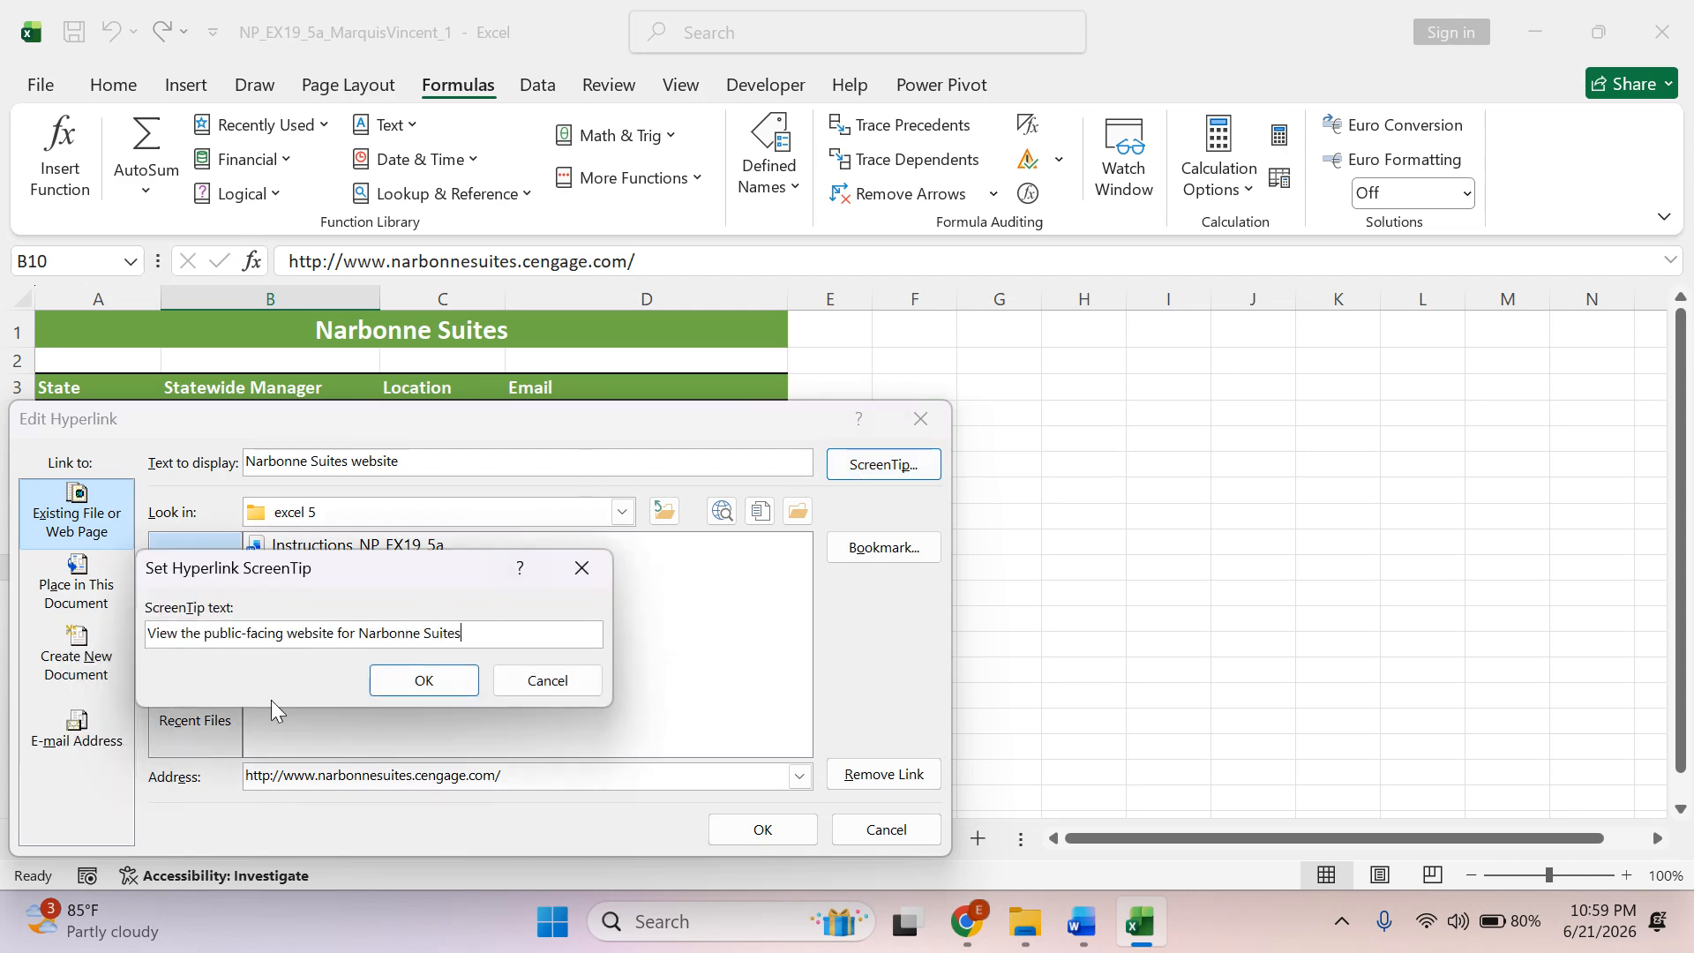
pyautogui.click(415, 682)
pyautogui.click(762, 828)
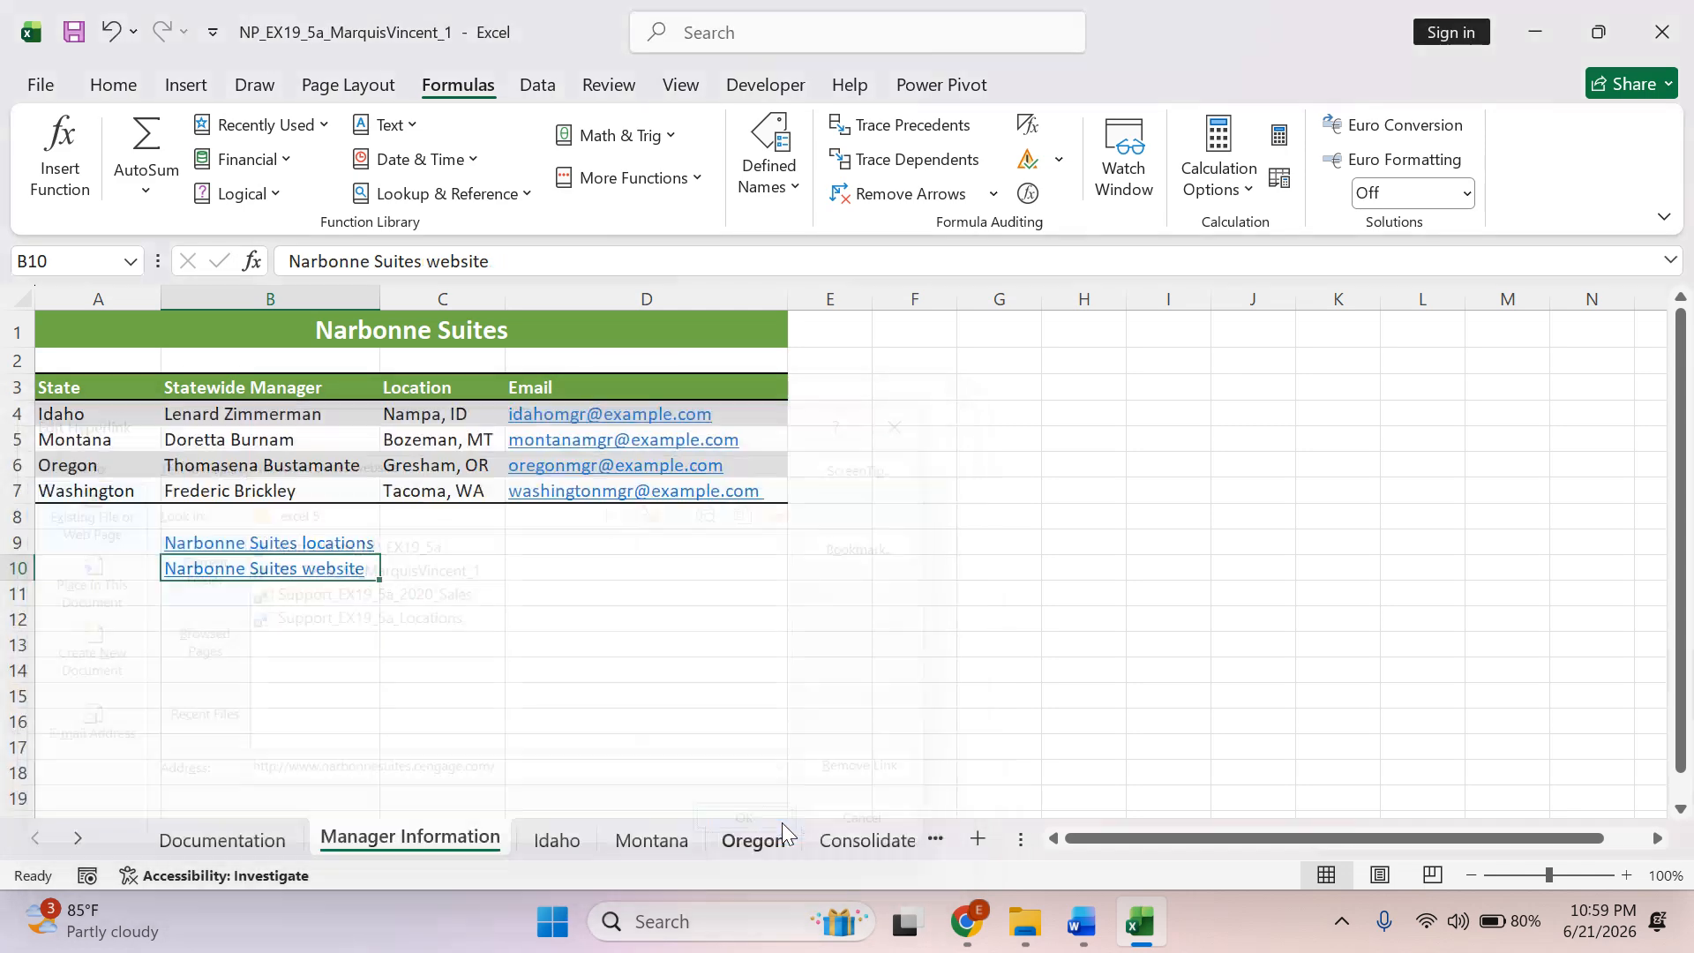
pyautogui.click(1082, 922)
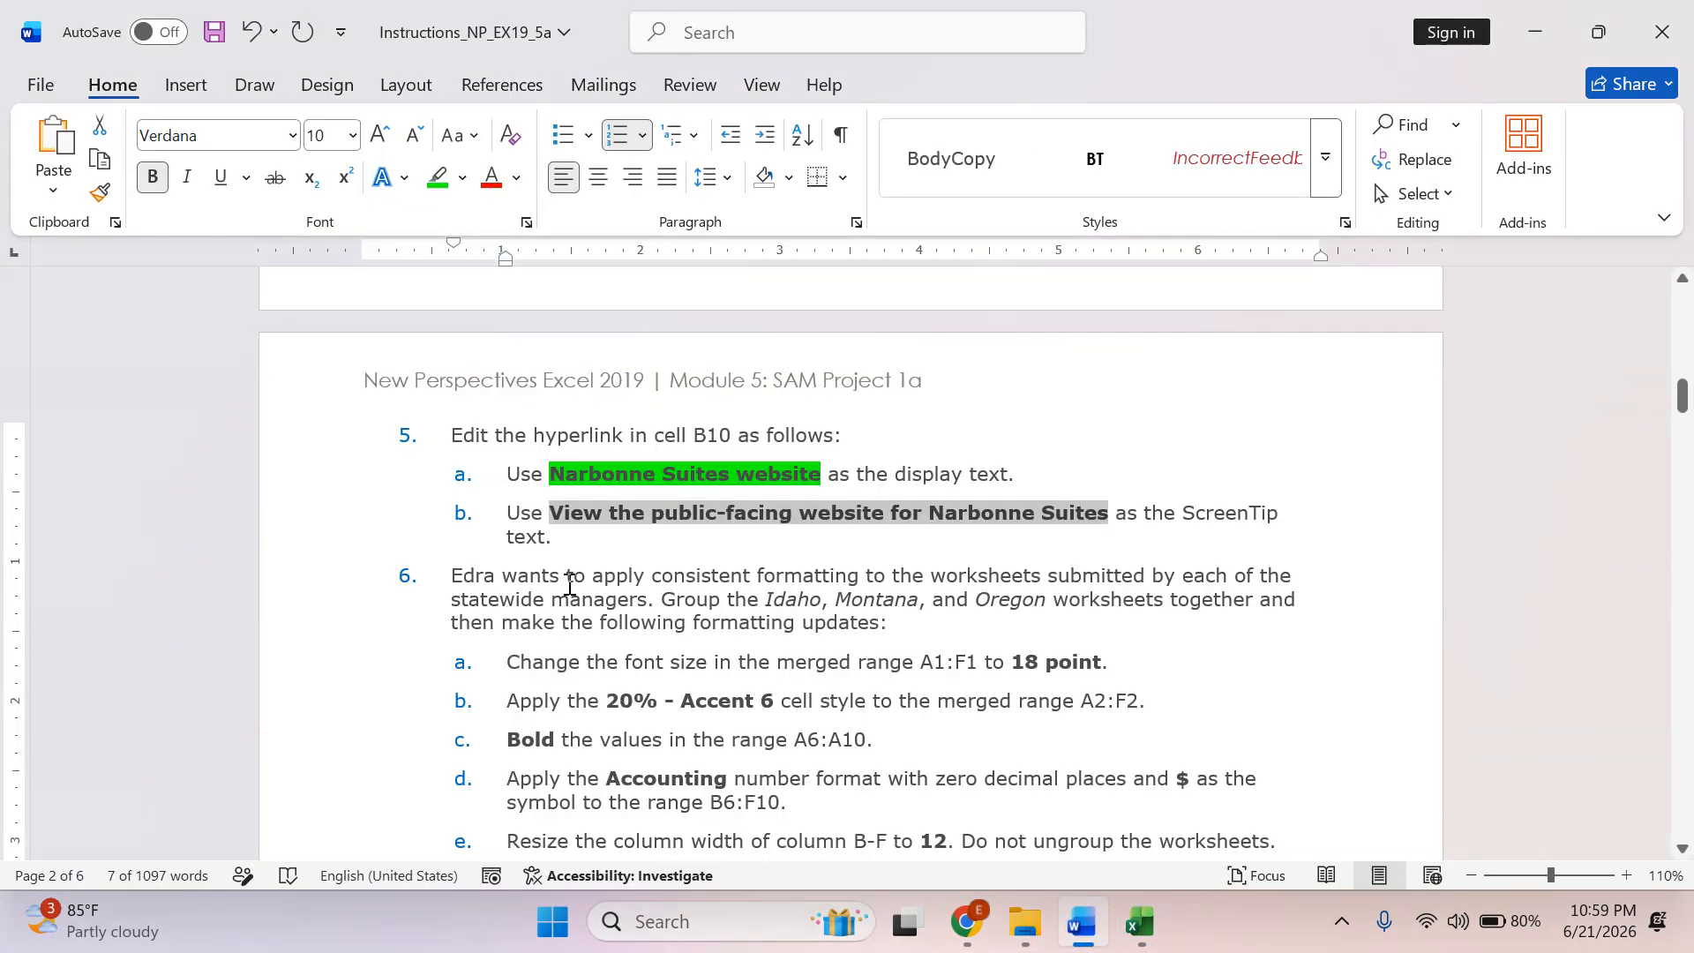
# Highlight all of instruction 5, including sub-items 5a and 5b, in green in the Word document.
pyautogui.moveTo(547, 551); pyautogui.dragTo(443, 442)
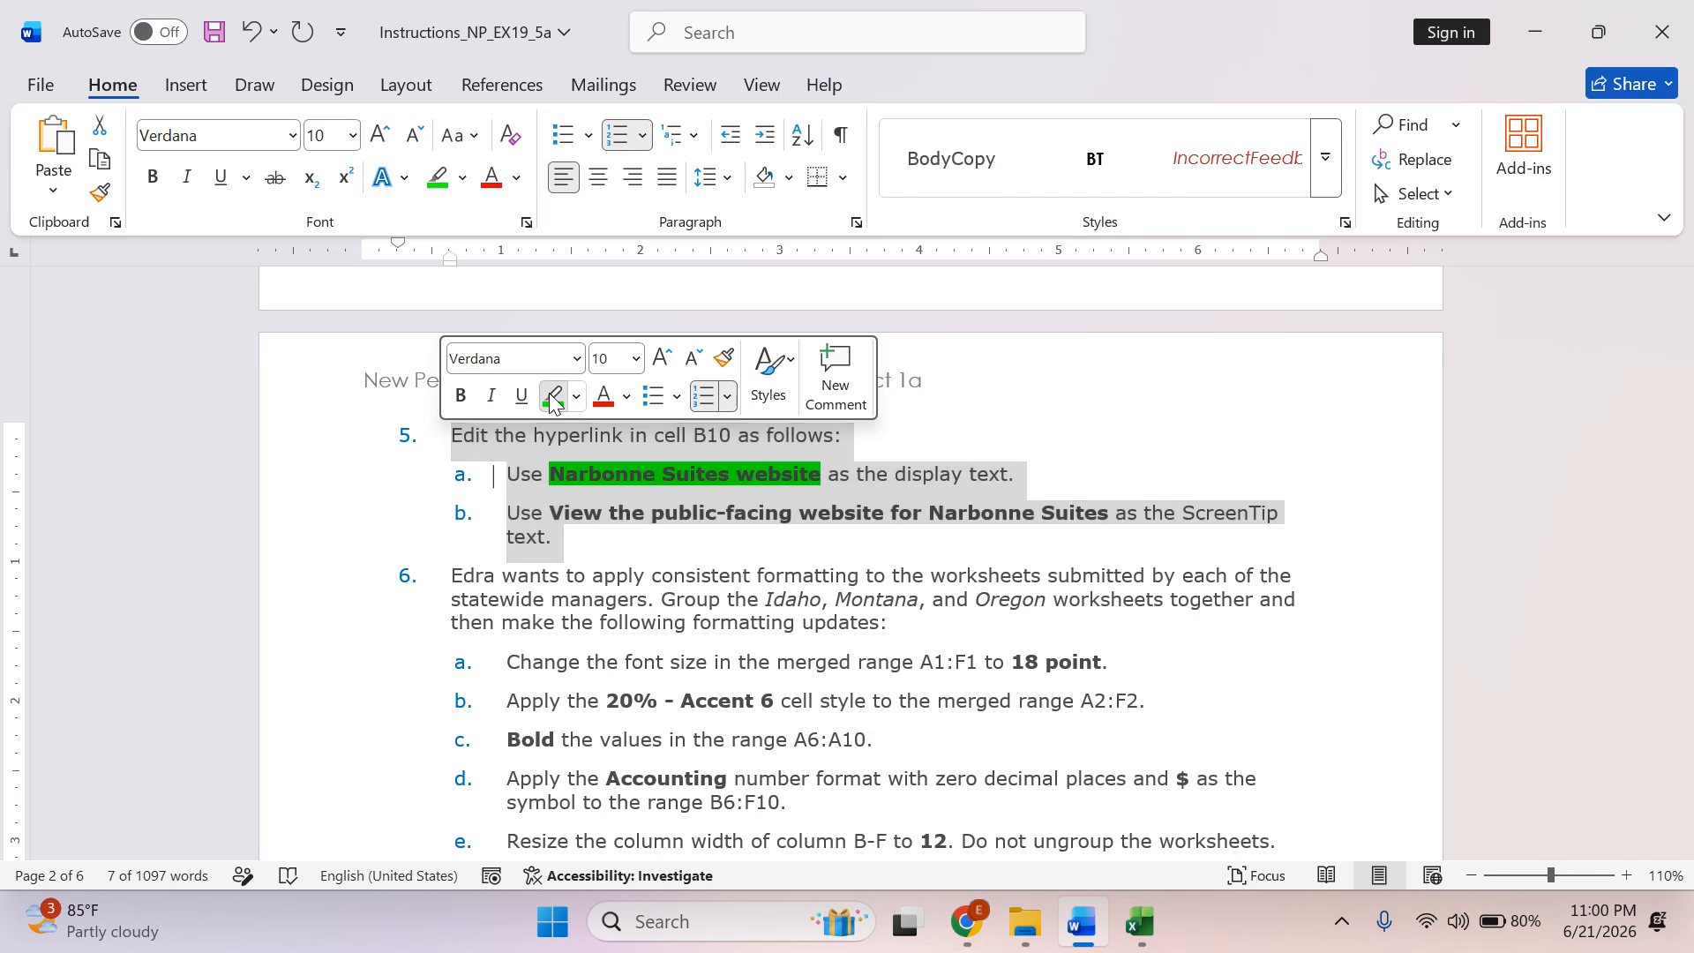
pyautogui.click(553, 397)
pyautogui.click(621, 569)
# Highlight the introductory paragraph of instruction 6, including the sentence on grouping the worksheets, in green.
pyautogui.scroll(-2, 621, 569)
pyautogui.scroll(-2, 623, 569)
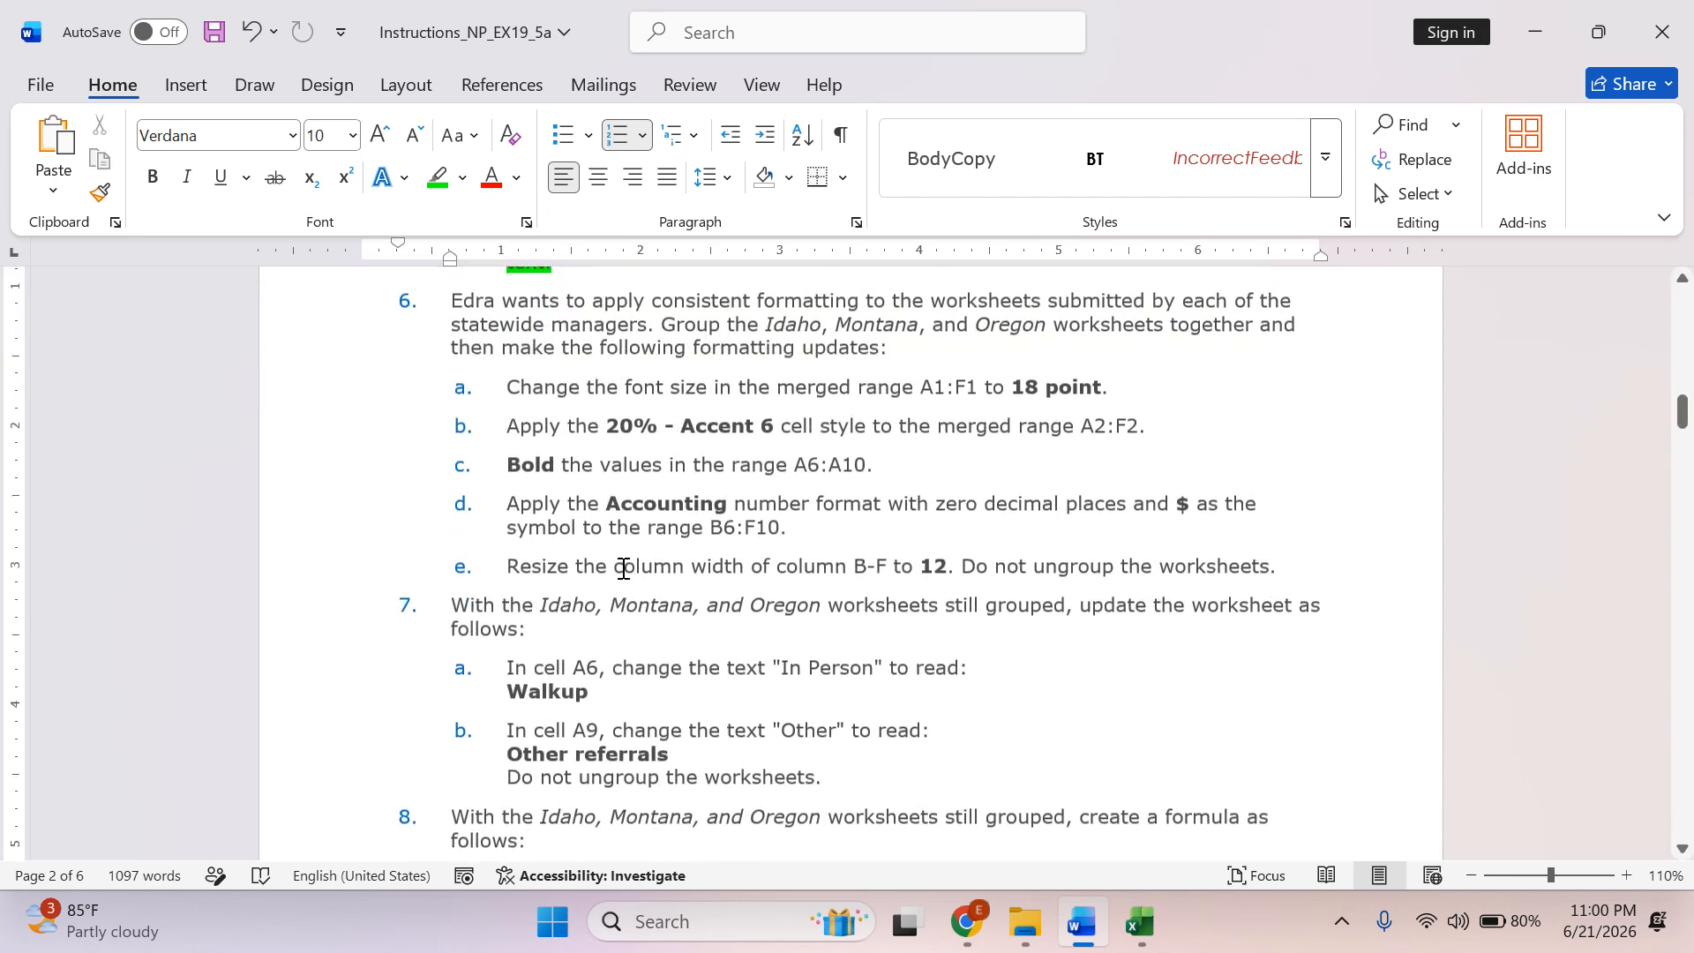
pyautogui.scroll(1, 623, 569)
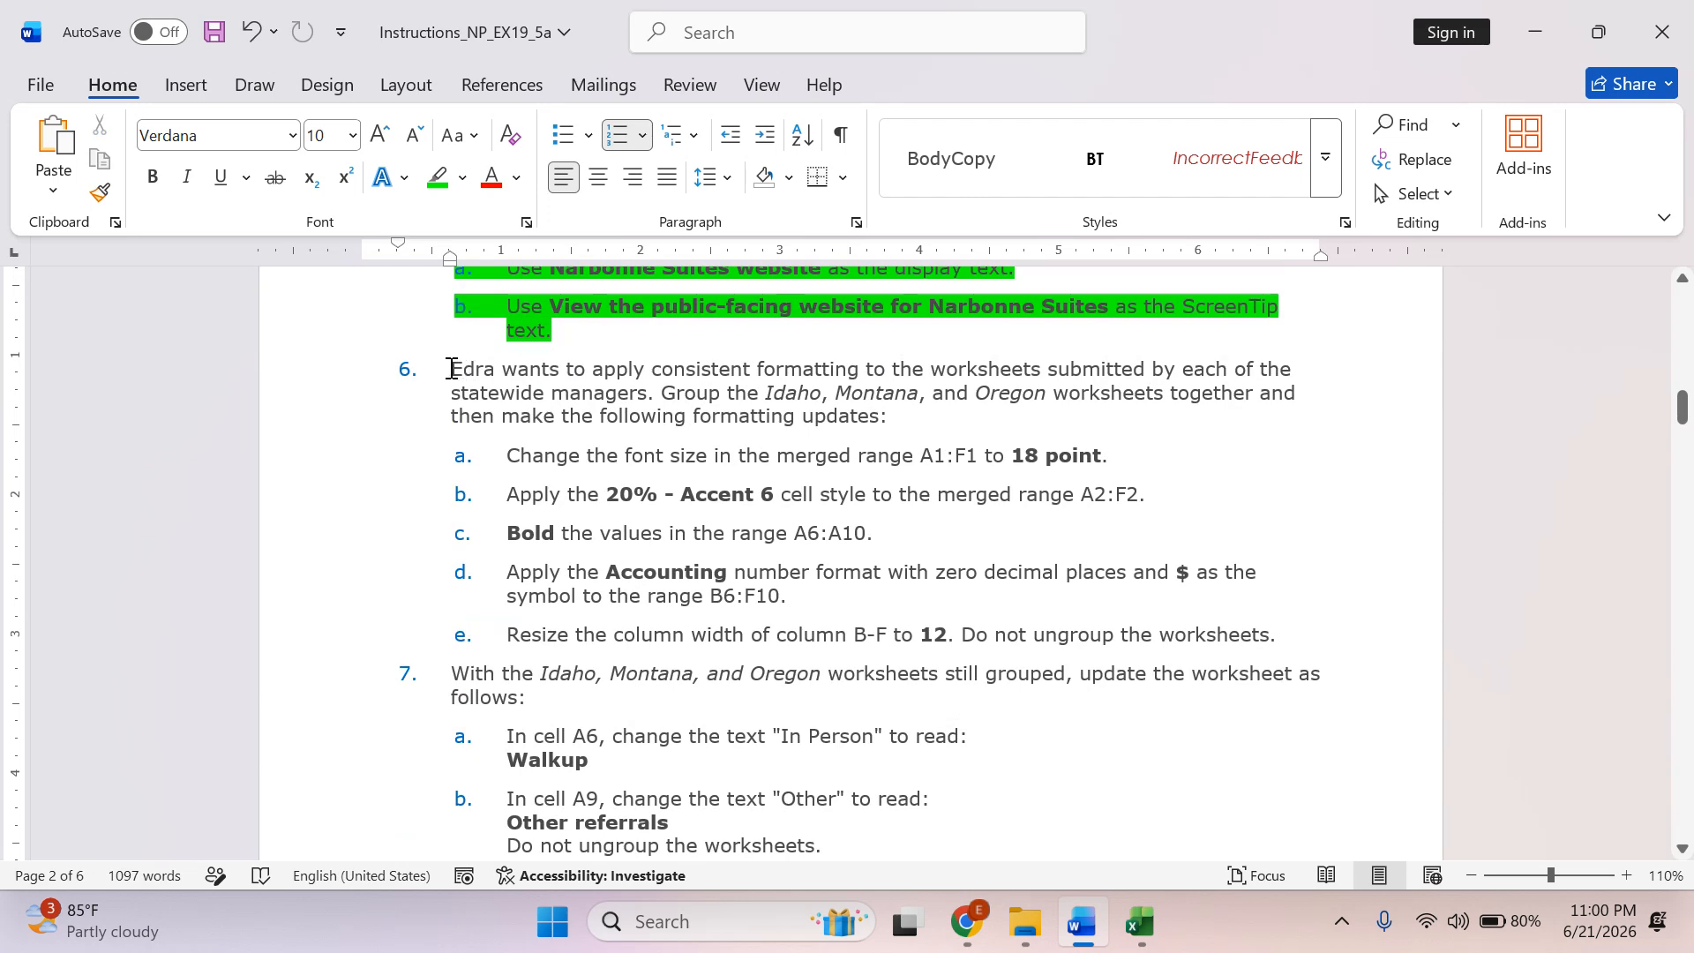
pyautogui.moveTo(452, 369); pyautogui.dragTo(660, 393)
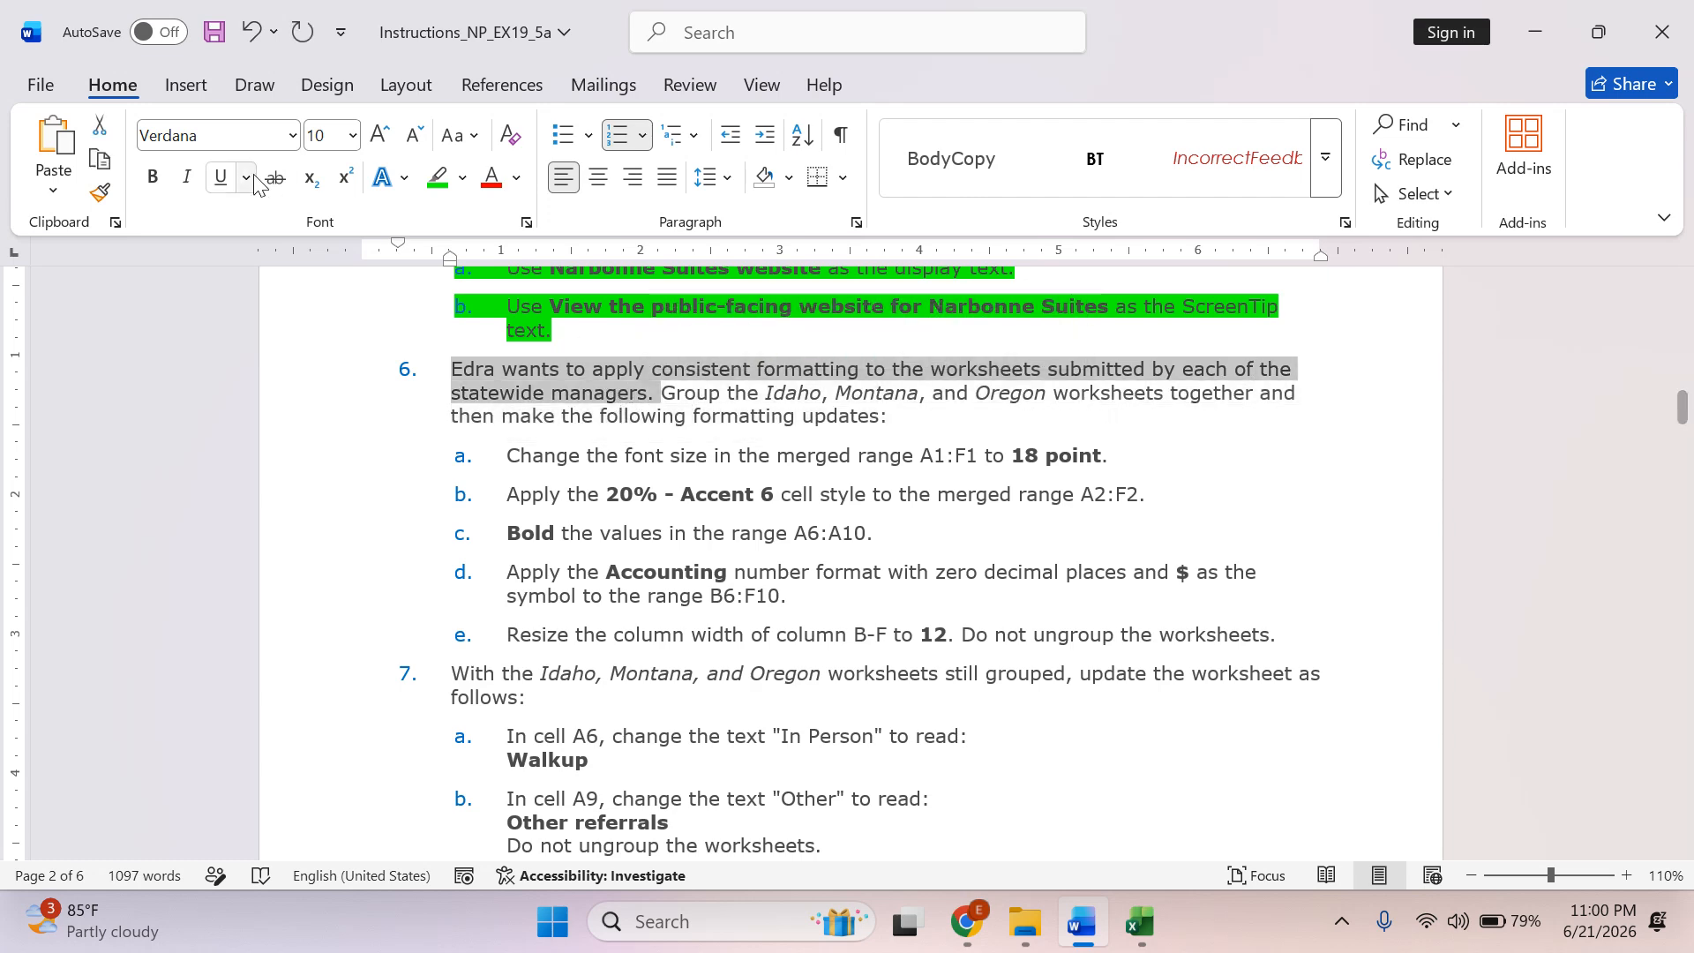
pyautogui.click(437, 178)
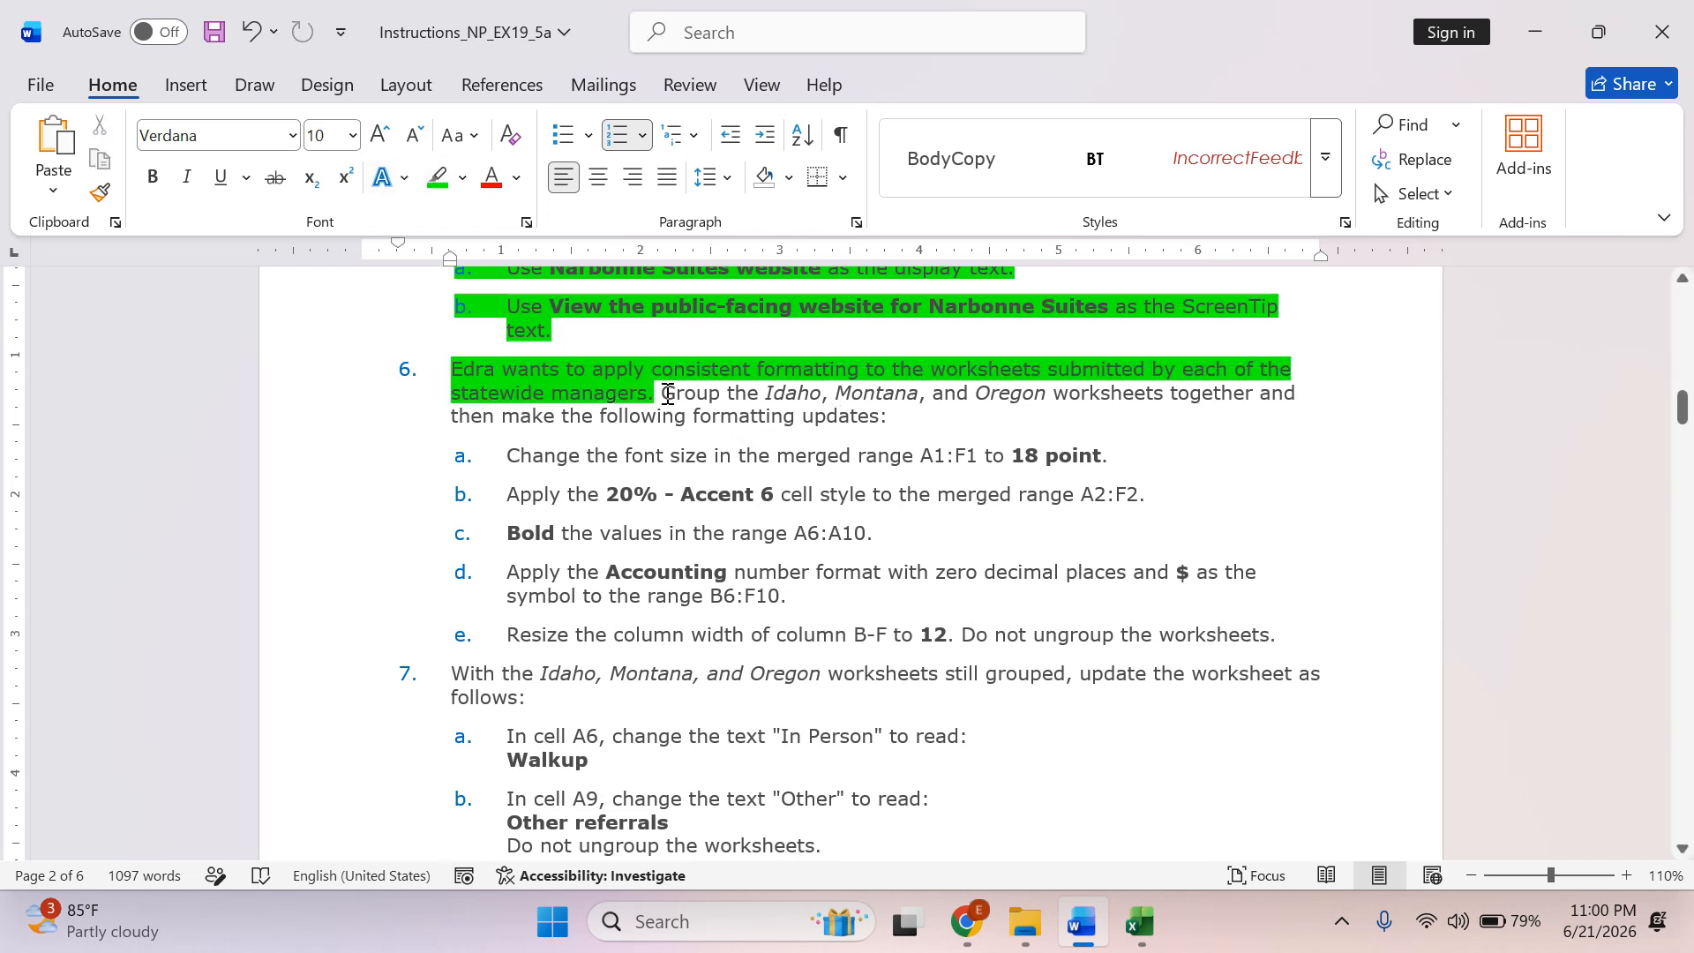
pyautogui.moveTo(694, 393); pyautogui.dragTo(995, 408)
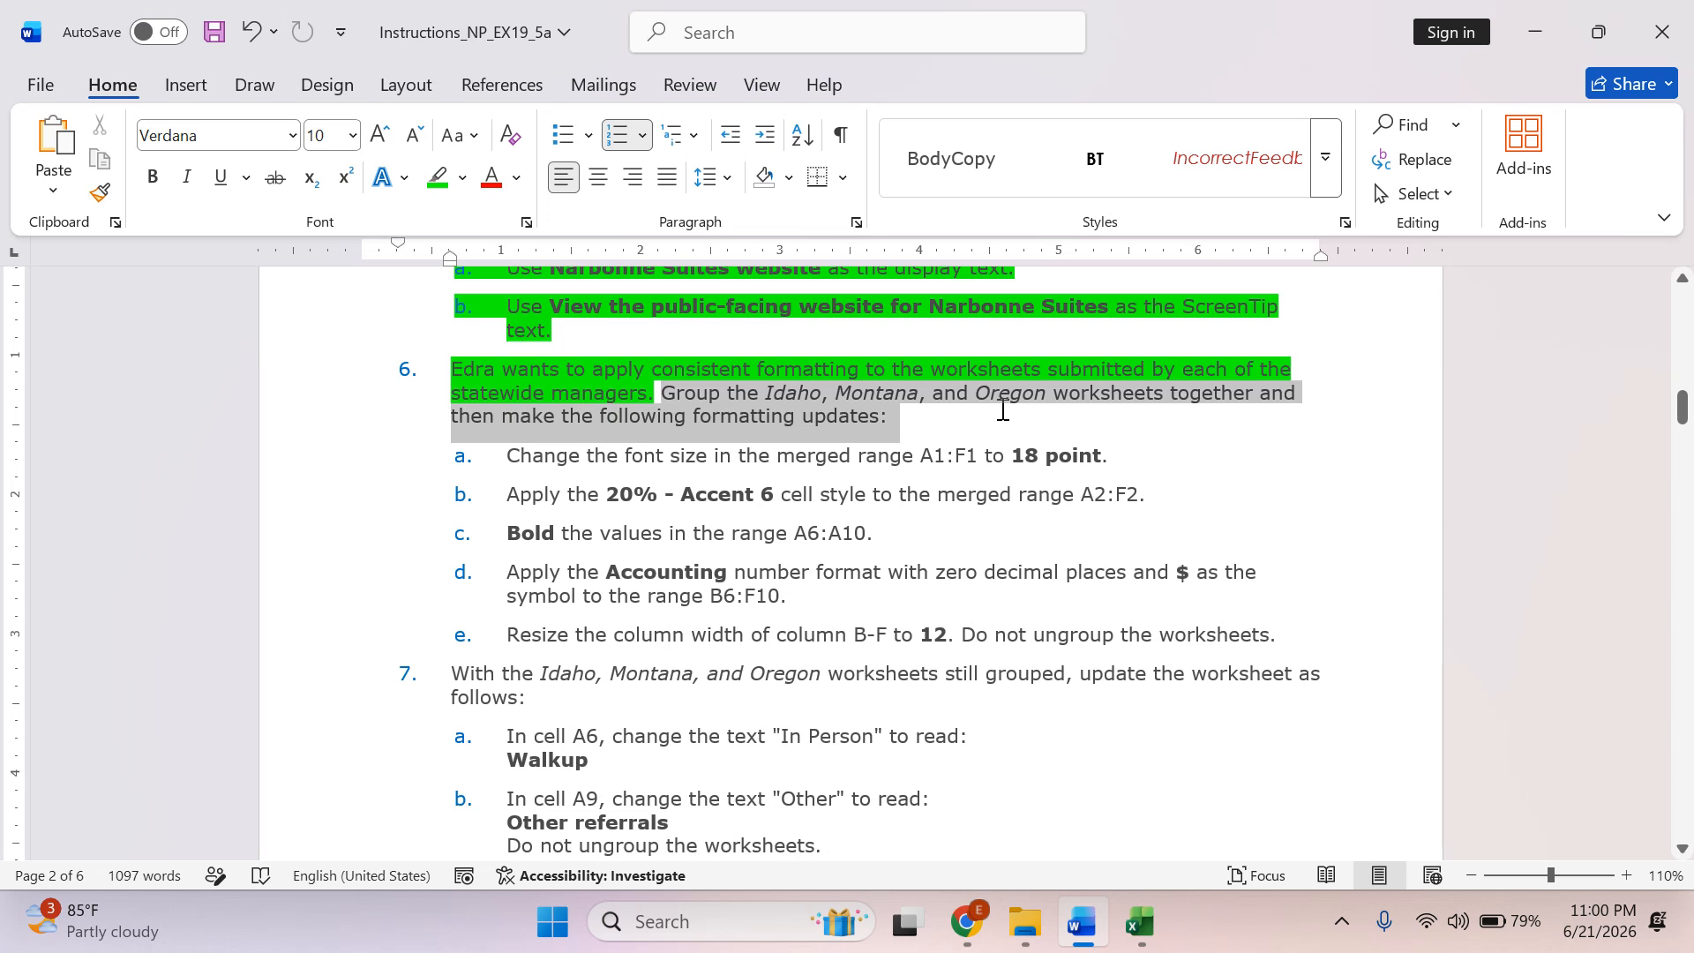
pyautogui.click(438, 177)
pyautogui.click(546, 492)
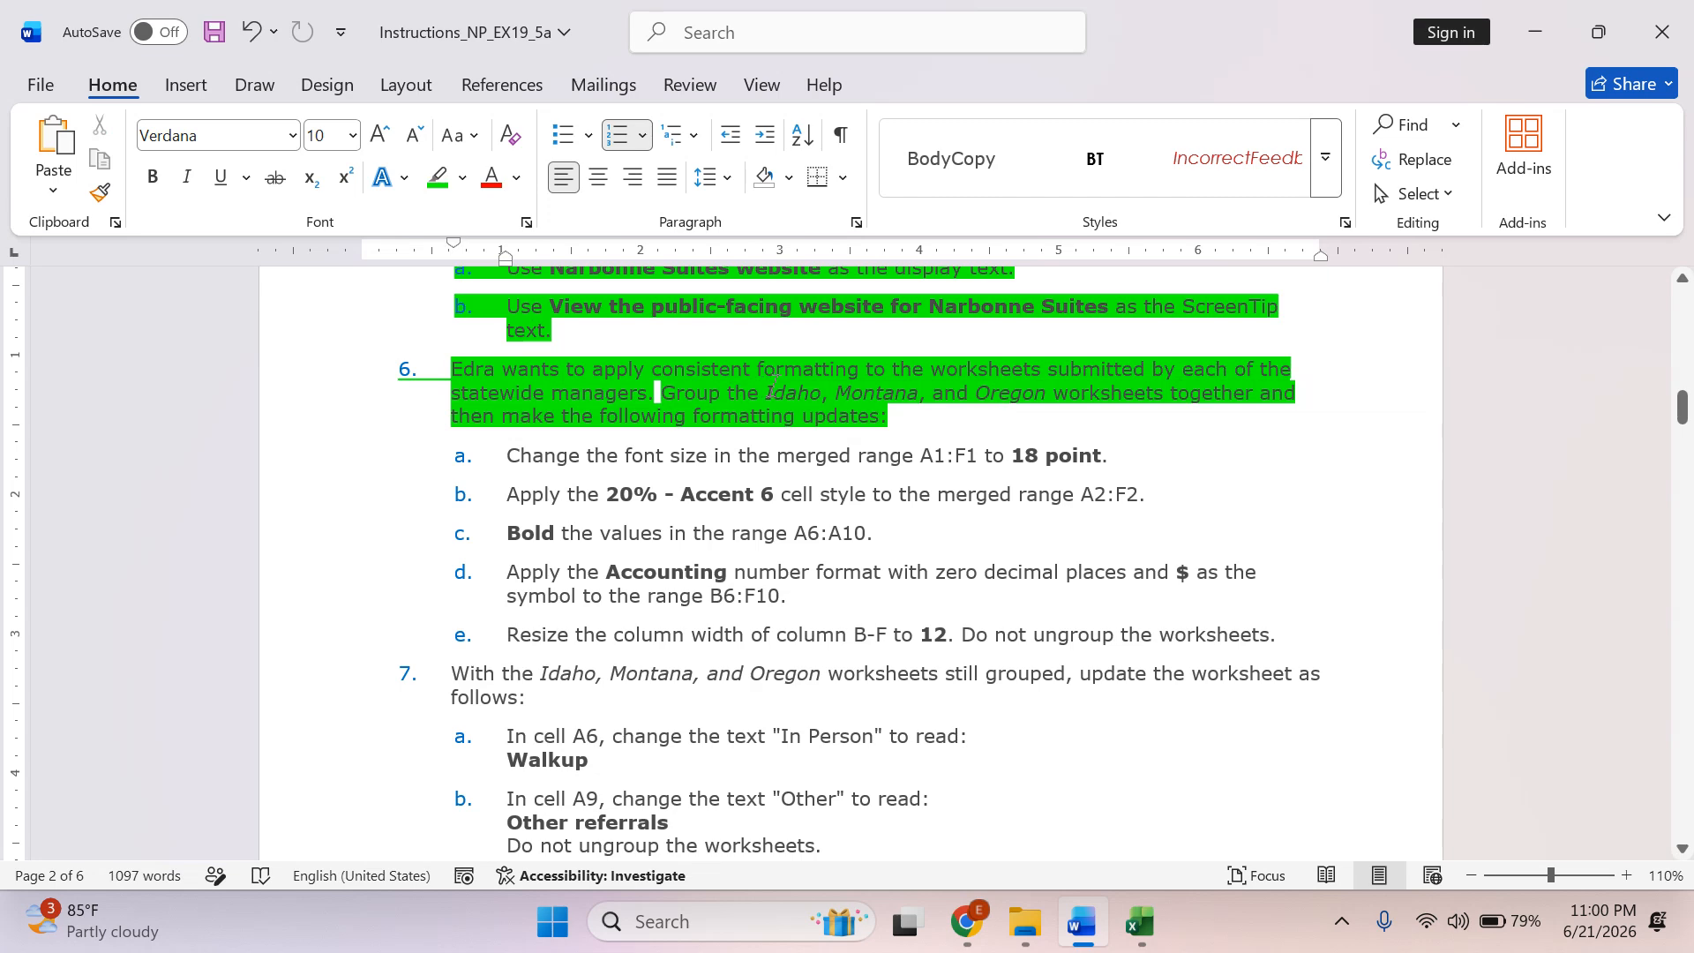
# Select the sheet names in instruction 6, switch to Excel and group the Idaho, Montana and Oregon worksheets.
pyautogui.moveTo(794, 393); pyautogui.dragTo(1052, 393)
pyautogui.click(1140, 923)
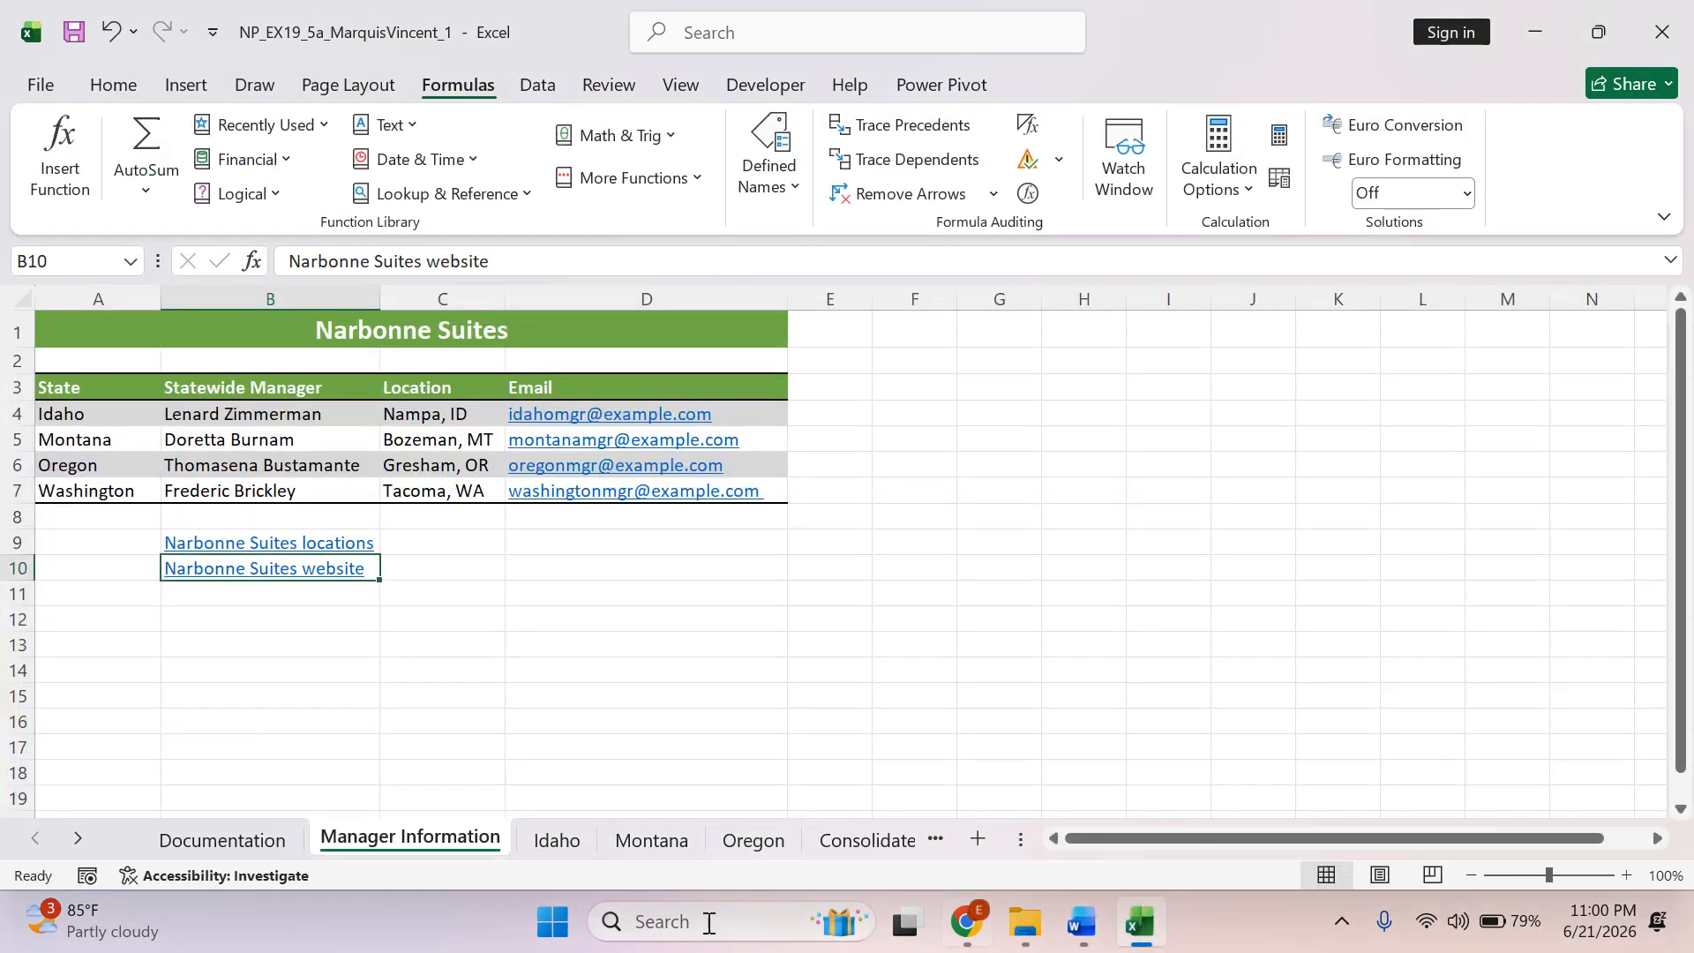
pyautogui.click(563, 843)
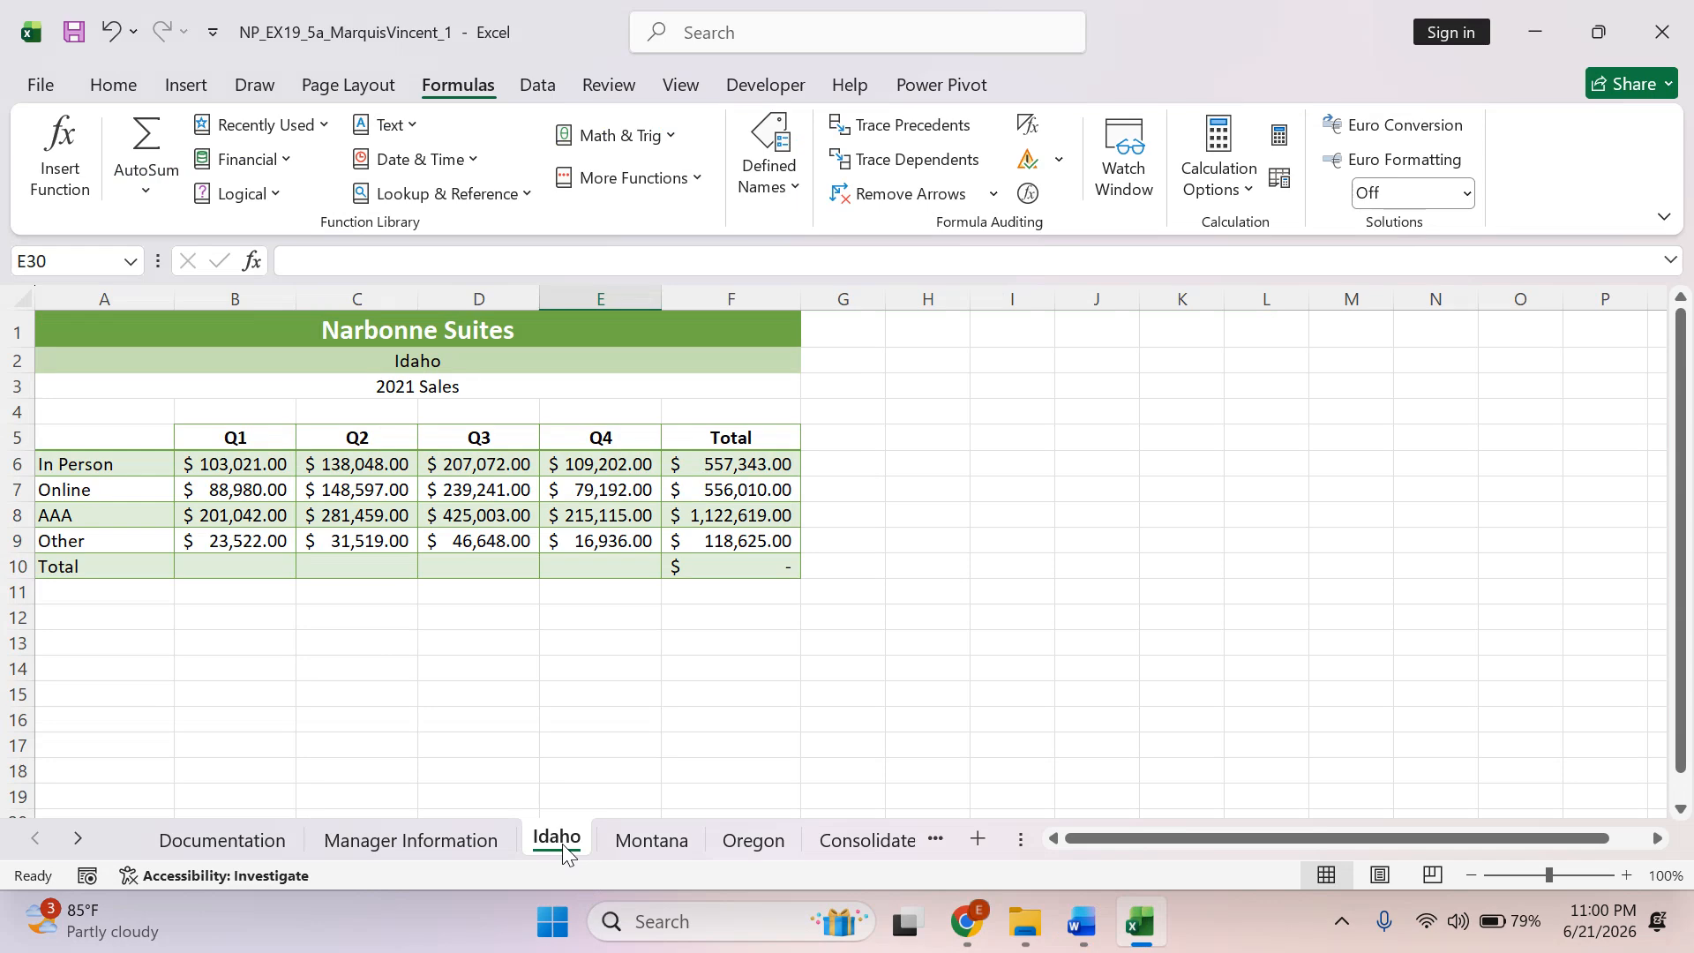
pyautogui.keyDown('ctrl'); pyautogui.click(651, 842); pyautogui.keyUp('ctrl')
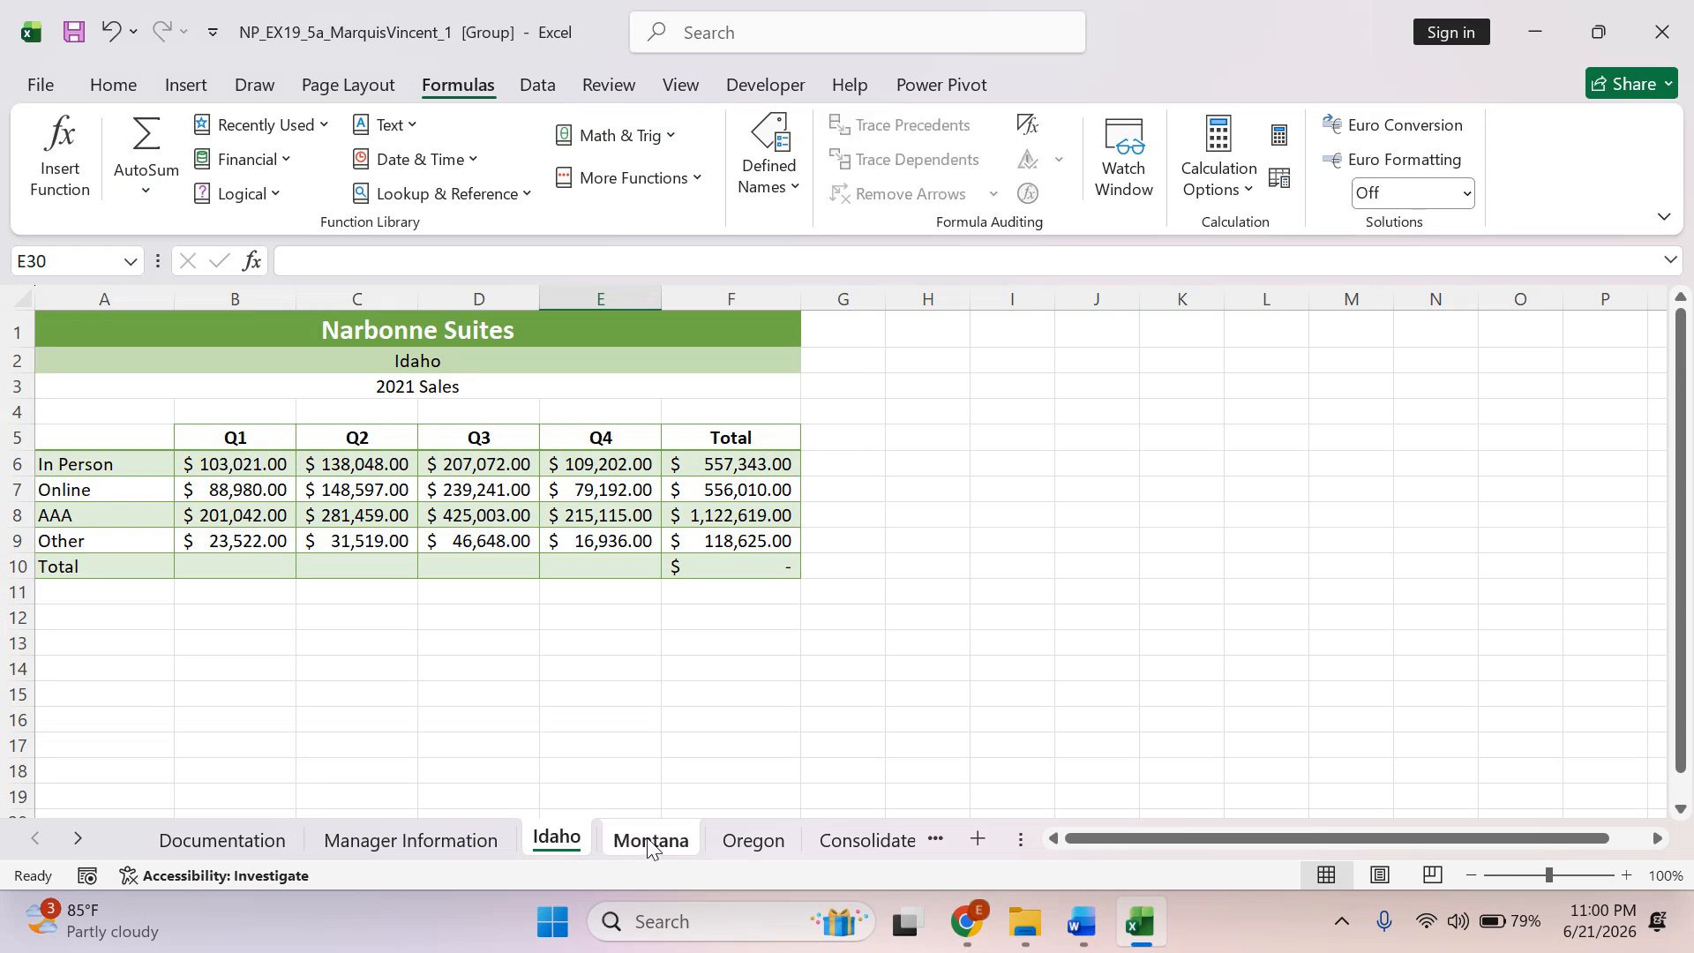
pyautogui.keyDown('ctrl'); pyautogui.click(775, 843); pyautogui.keyUp('ctrl')
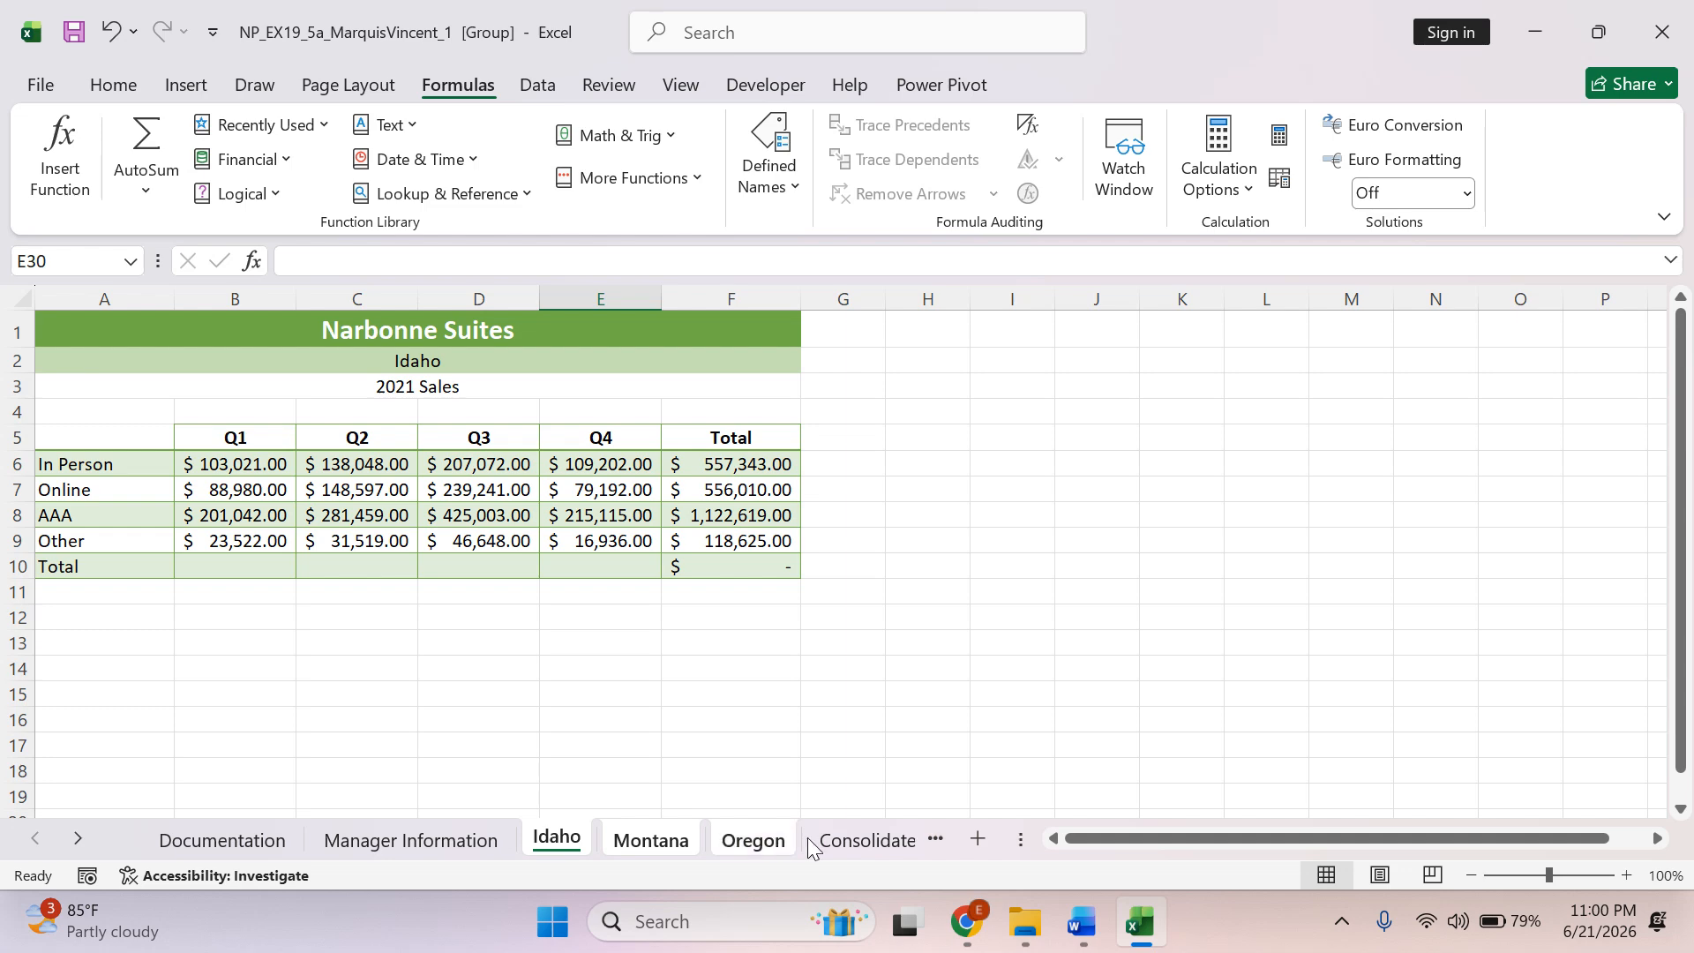
# Look through the grouped Montana, Oregon and Idaho worksheets to compare their current formatting, ending on Idaho.
pyautogui.click(649, 842)
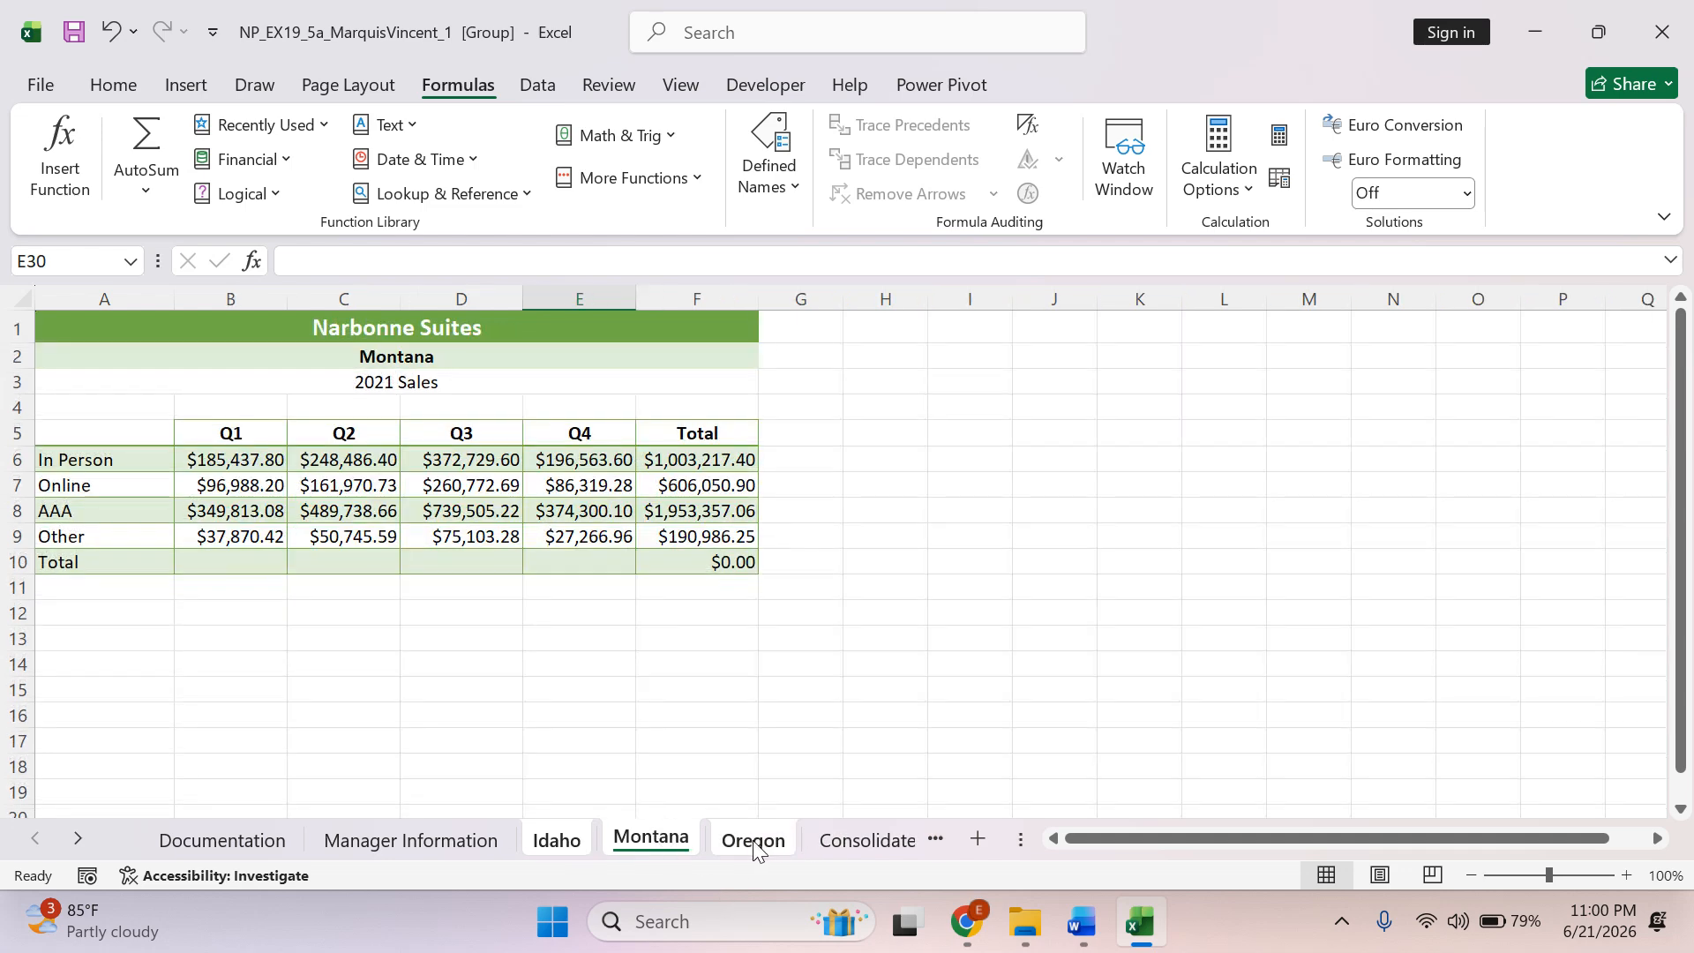
pyautogui.click(753, 843)
pyautogui.click(565, 843)
pyautogui.click(658, 842)
pyautogui.click(747, 842)
pyautogui.click(558, 843)
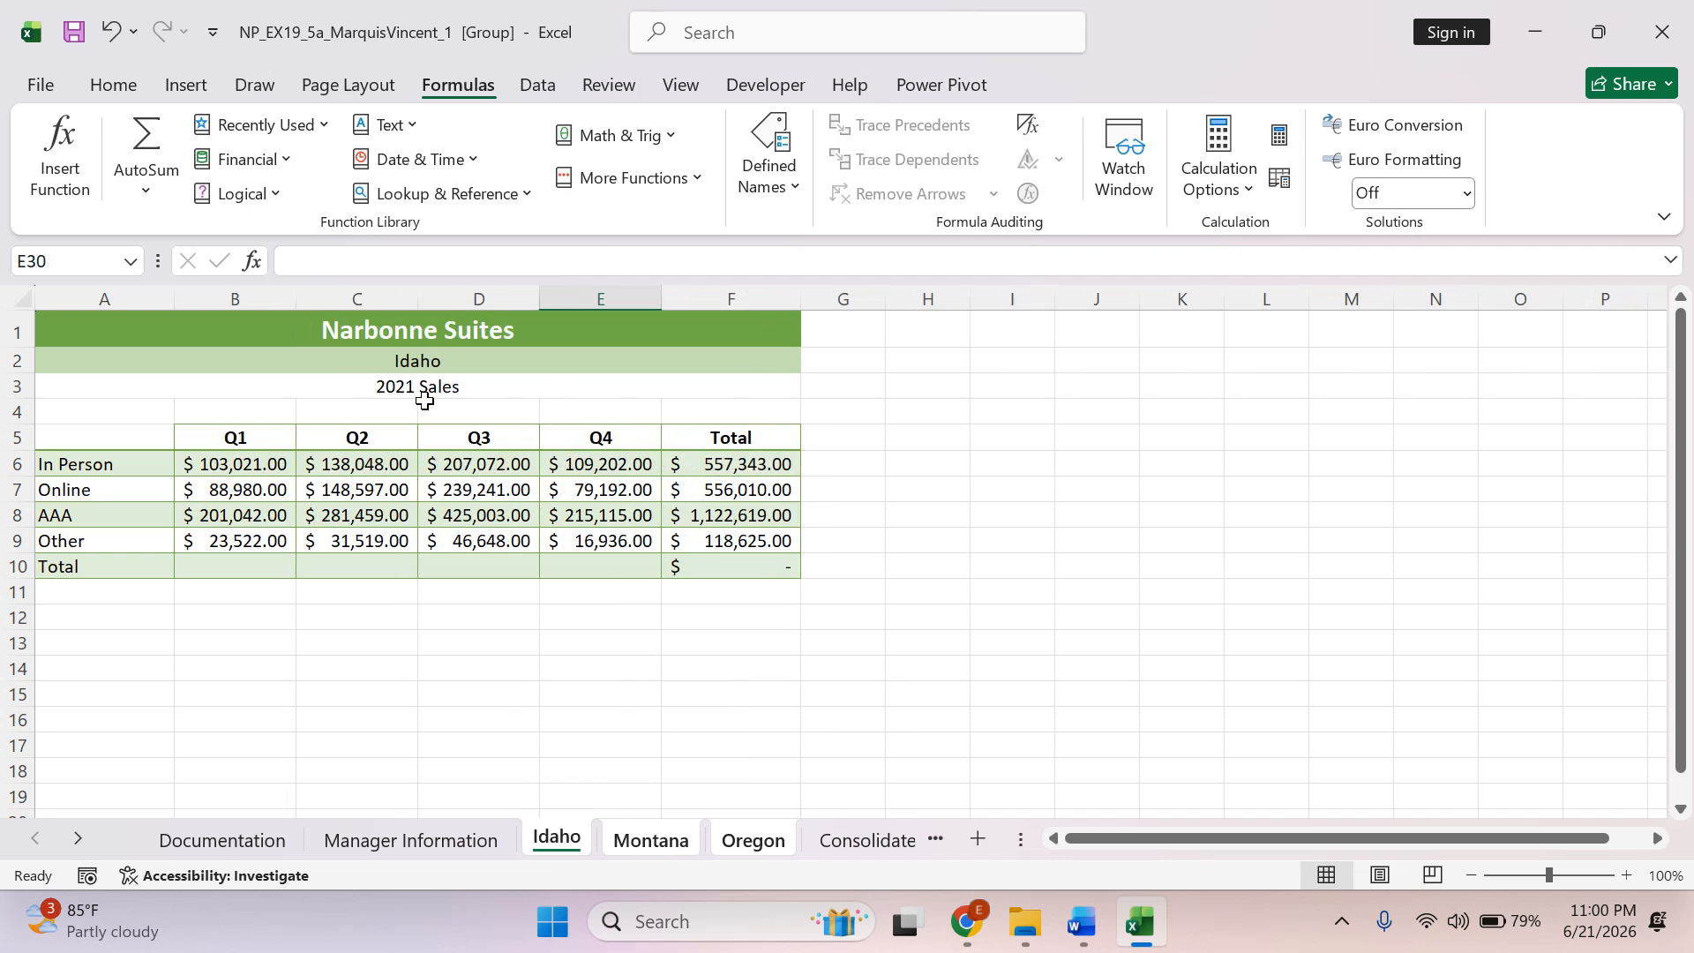
pyautogui.click(648, 842)
pyautogui.click(747, 843)
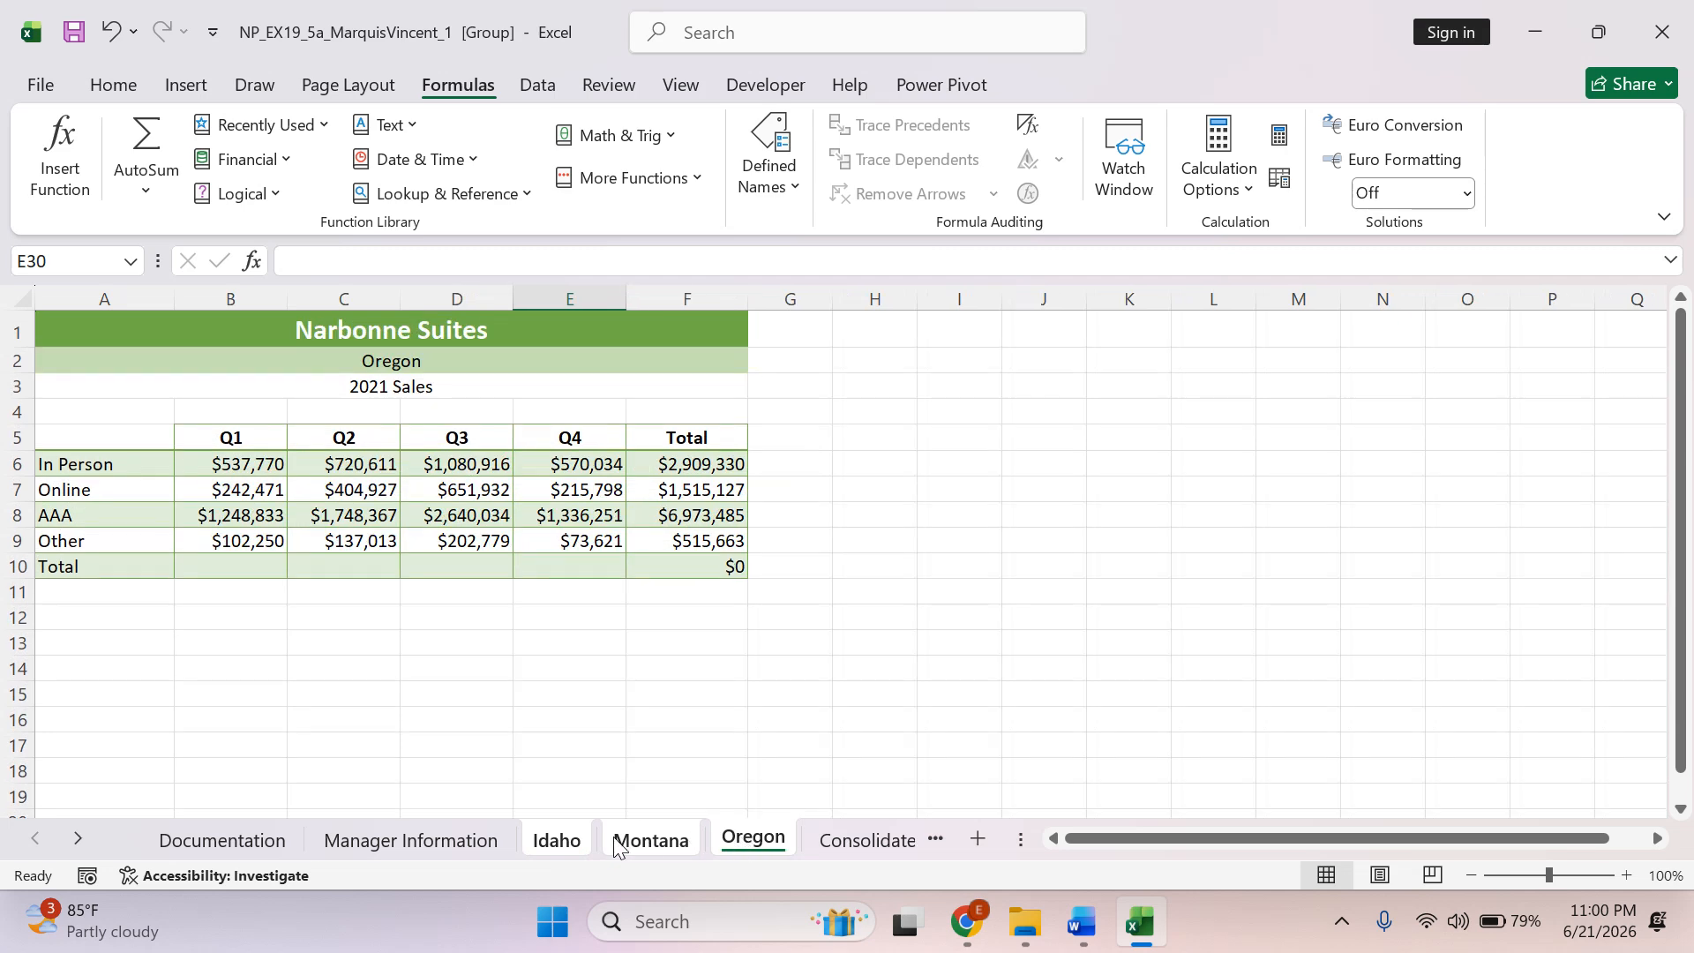
pyautogui.click(564, 845)
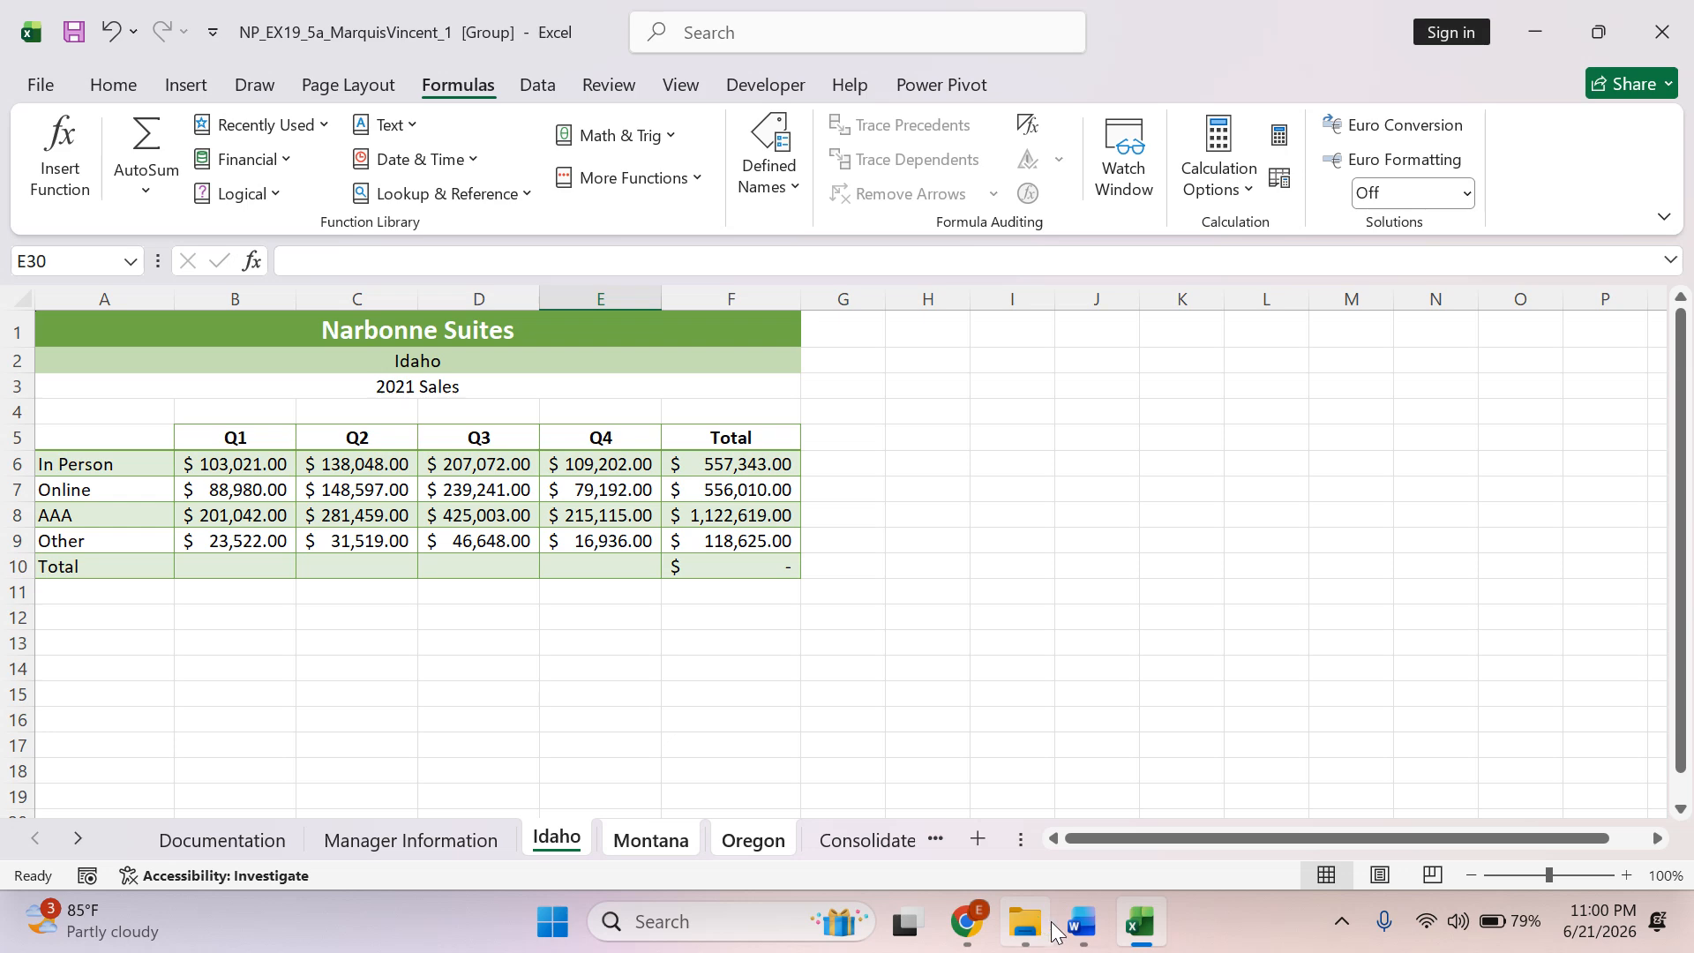
# Switch to Word and select instruction 6a about the font size of merged range A1:F1.
pyautogui.moveTo(1078, 925)
pyautogui.click(1068, 777)
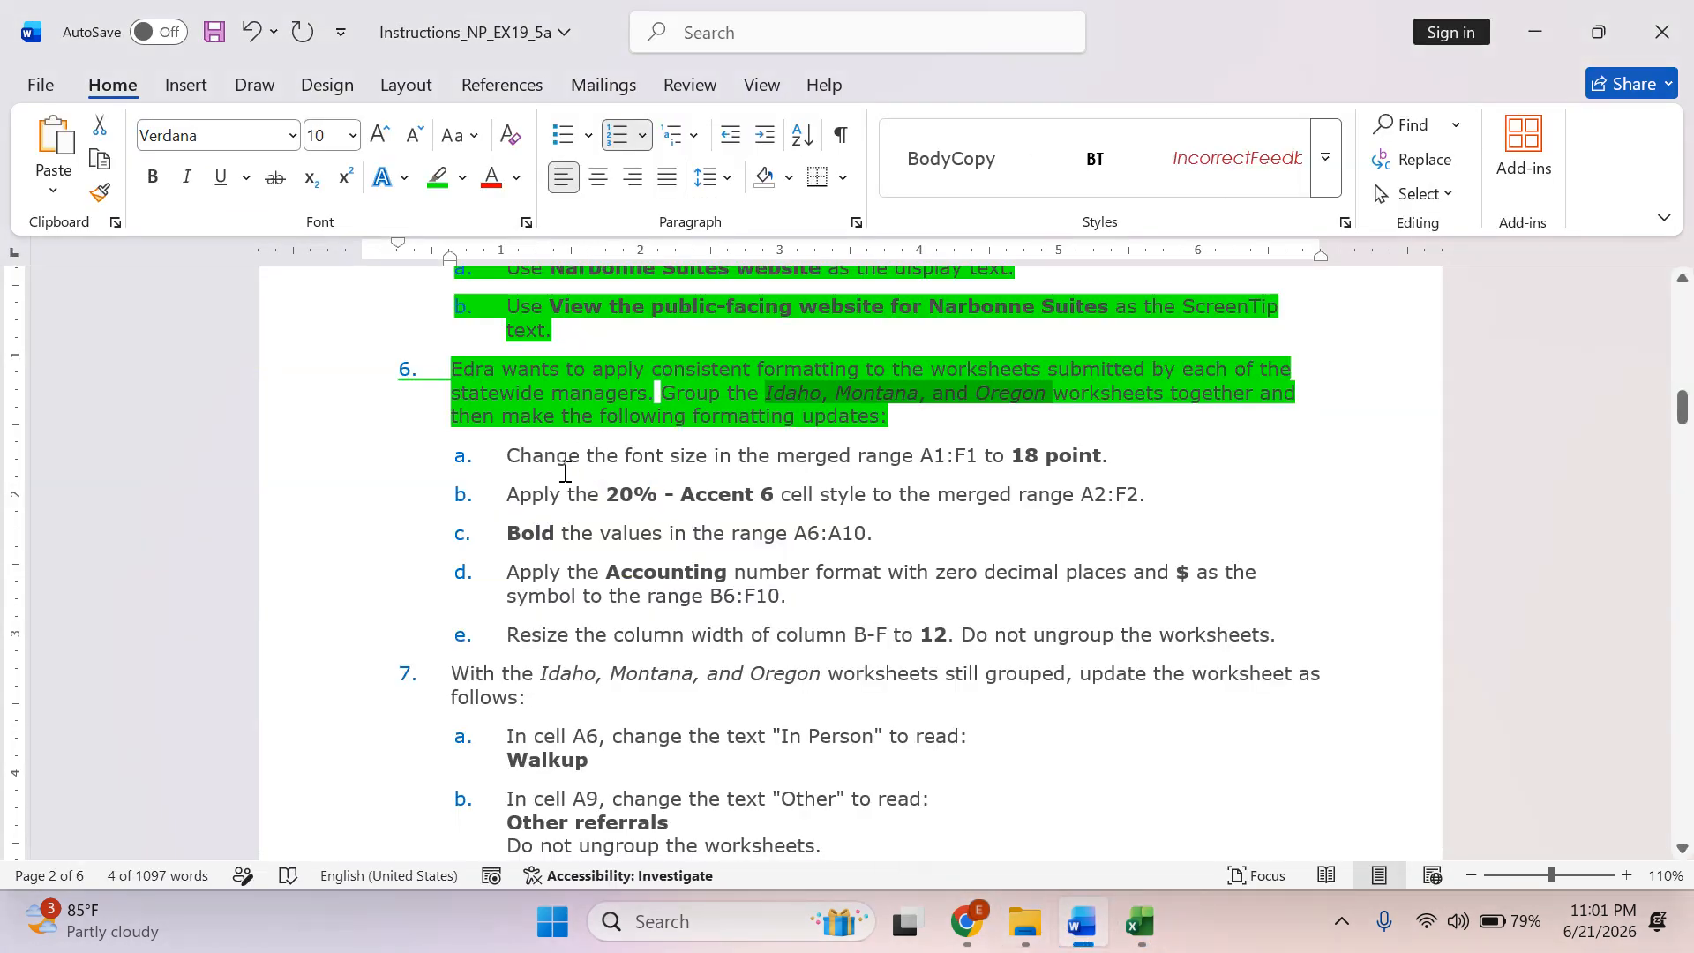
pyautogui.moveTo(508, 456); pyautogui.dragTo(1078, 450)
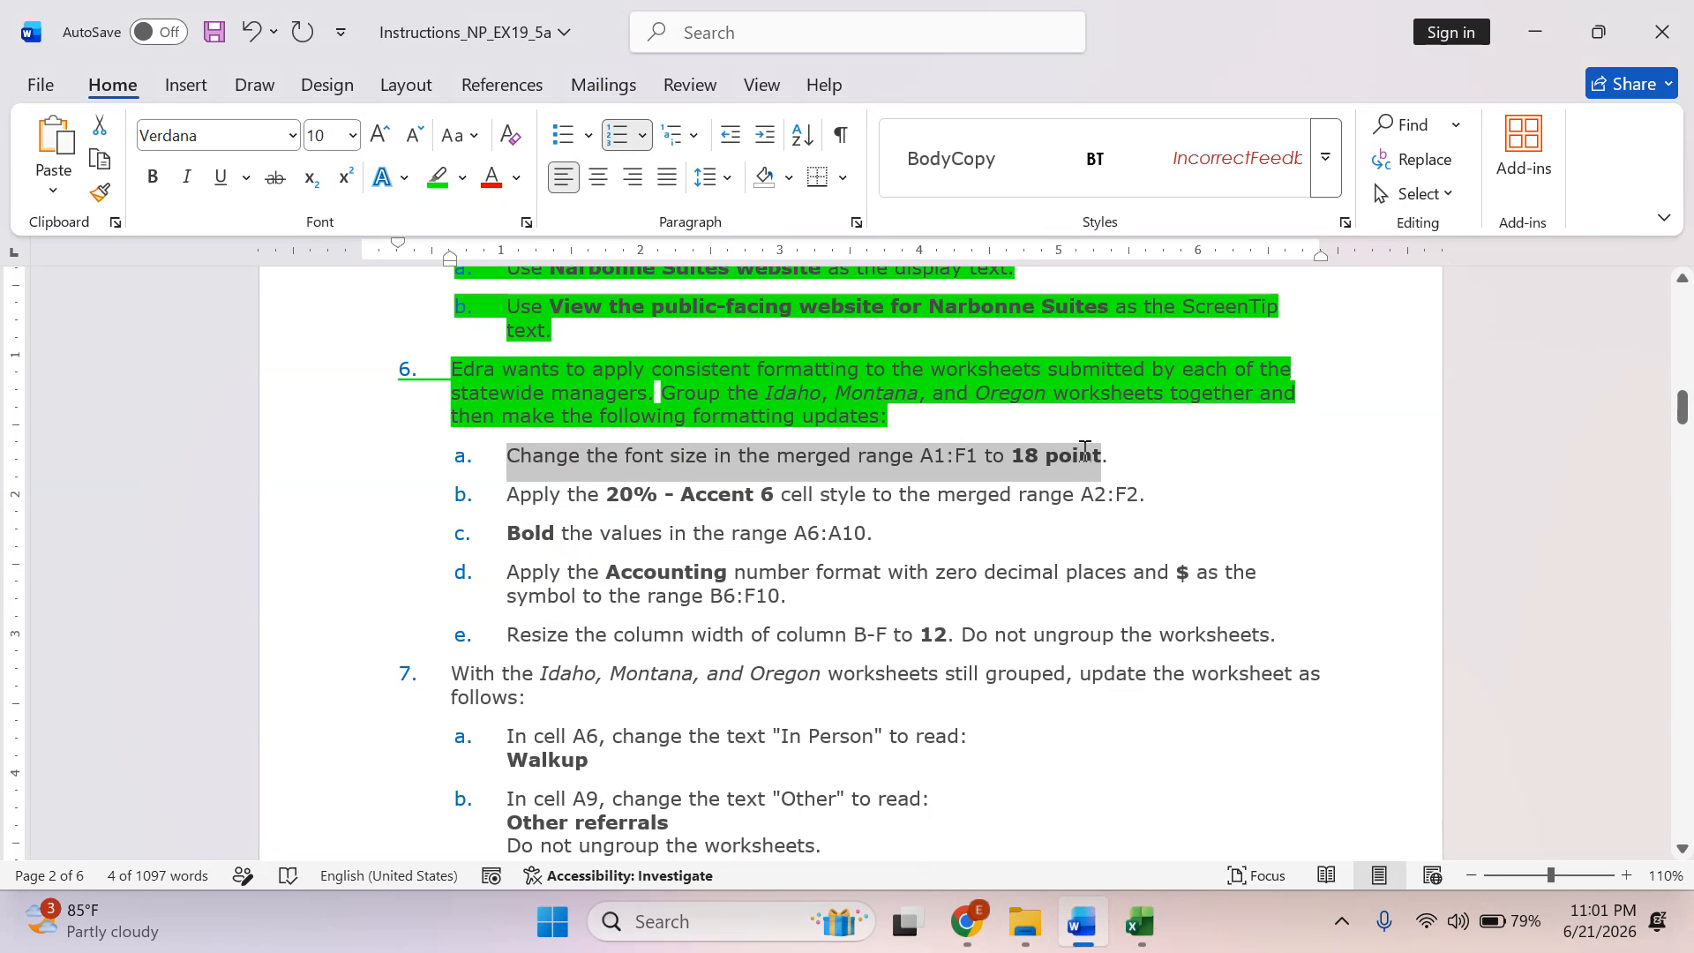
# Switch to Excel, set the font size of merged range A1:F1 to 18 point on the grouped worksheets and save the workbook.
pyautogui.click(1138, 922)
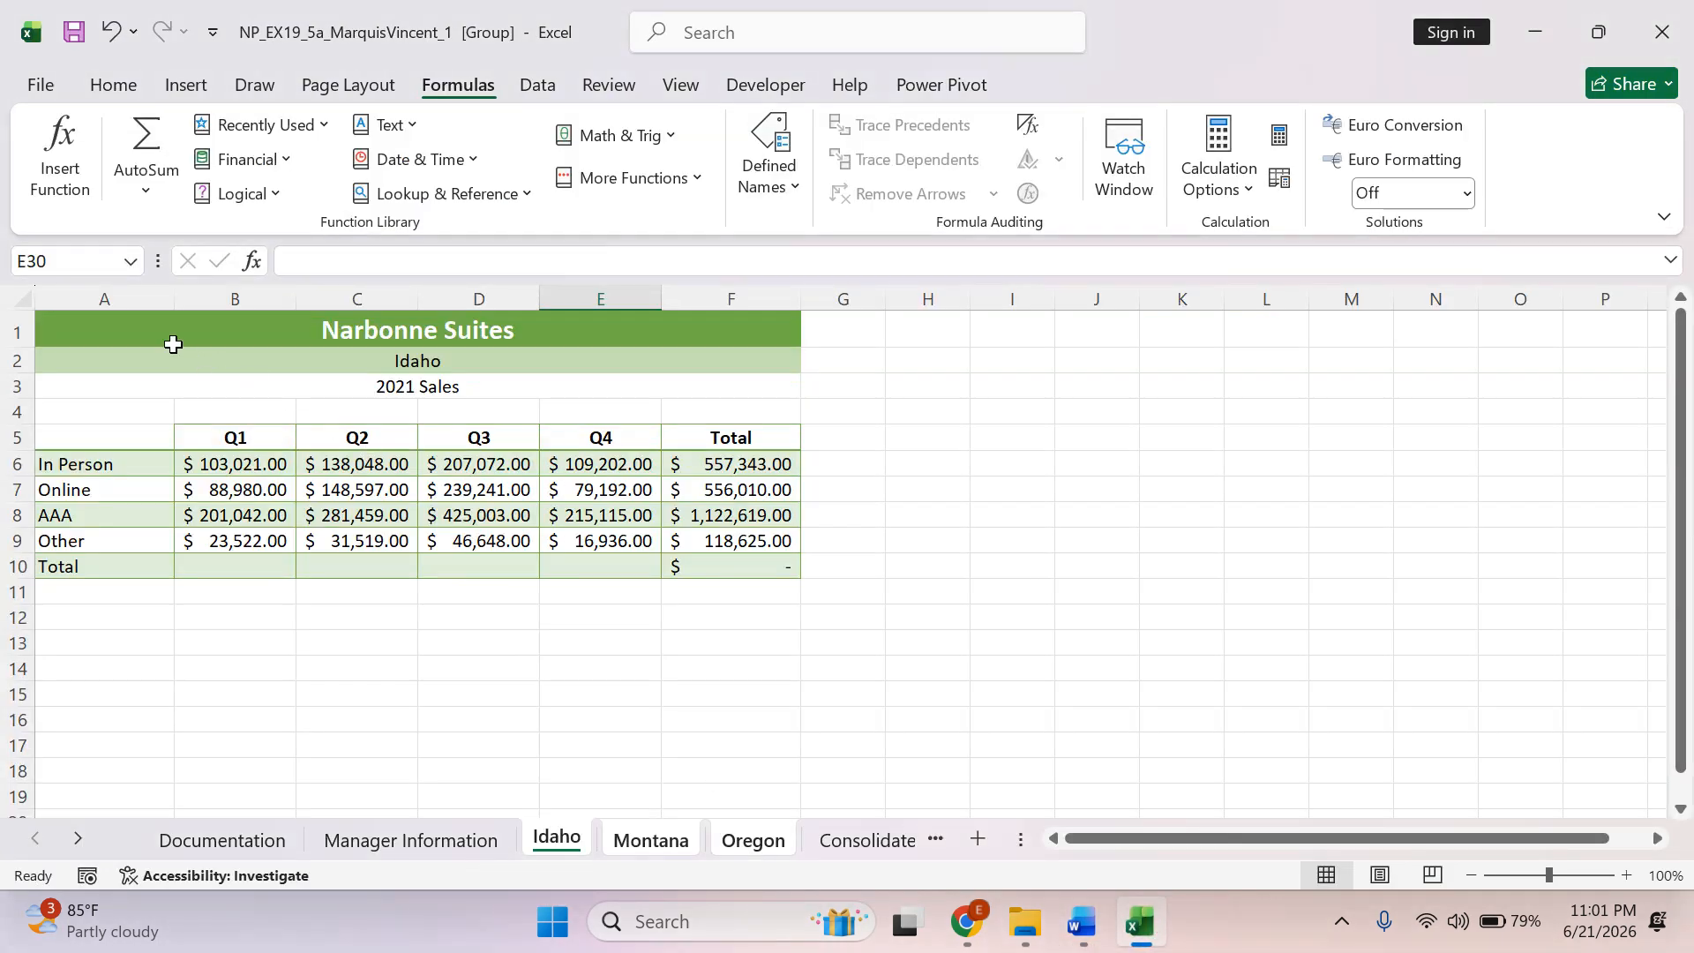
pyautogui.click(136, 326)
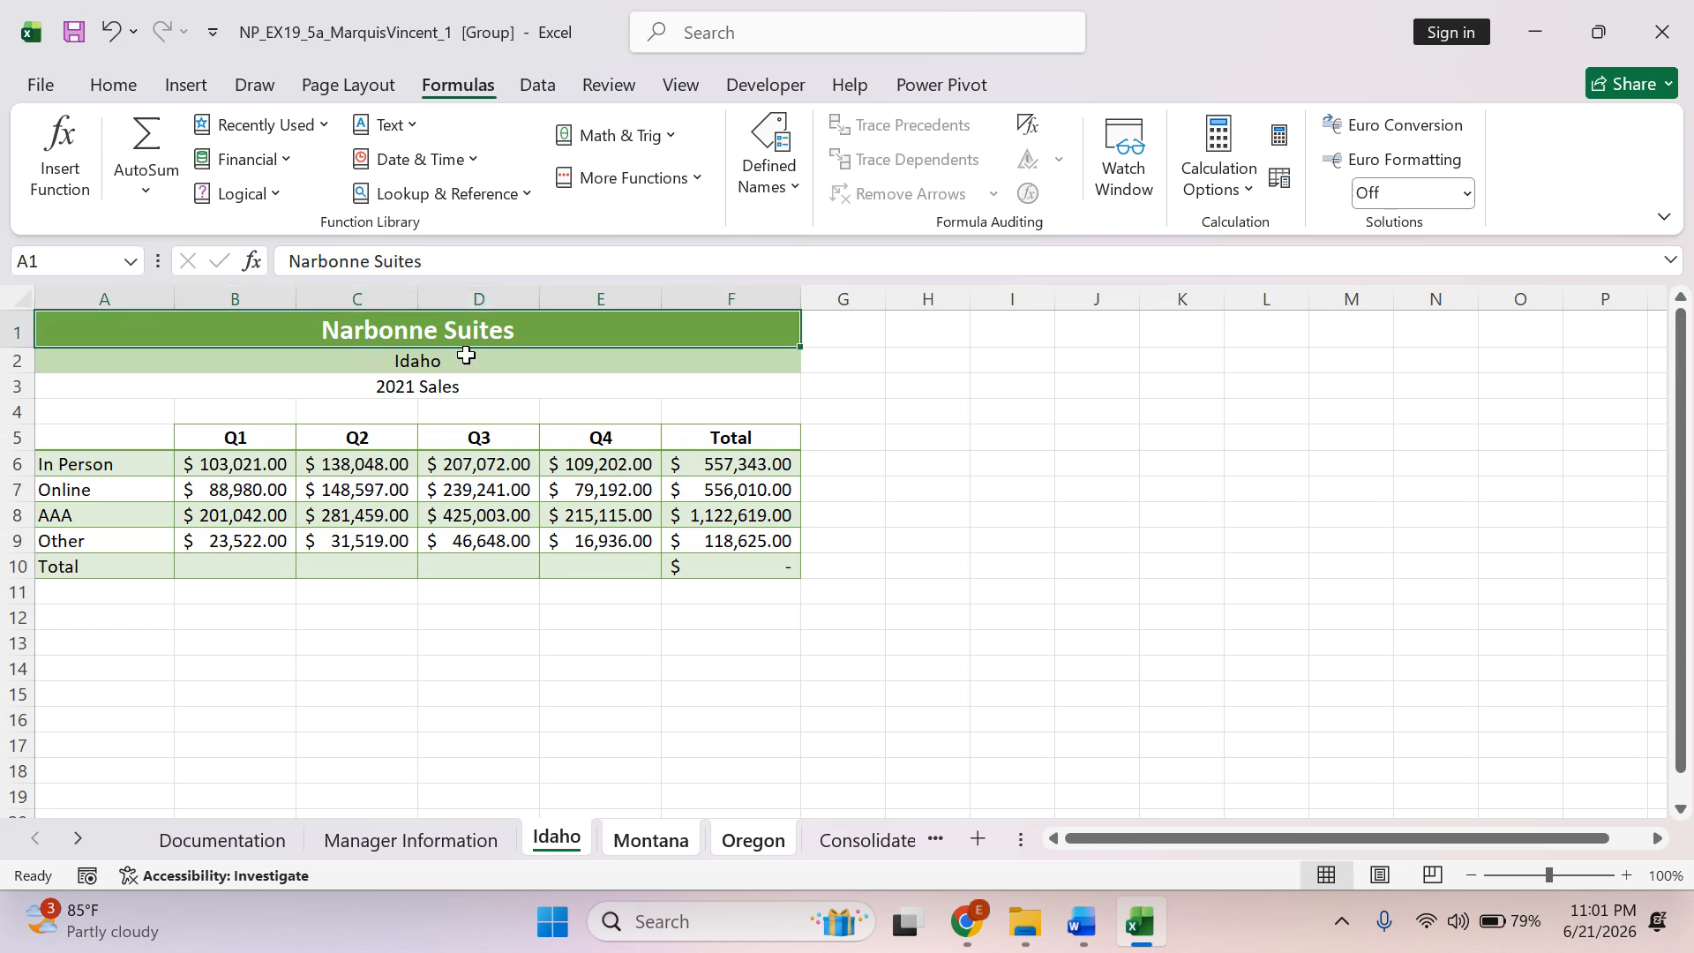
pyautogui.click(124, 87)
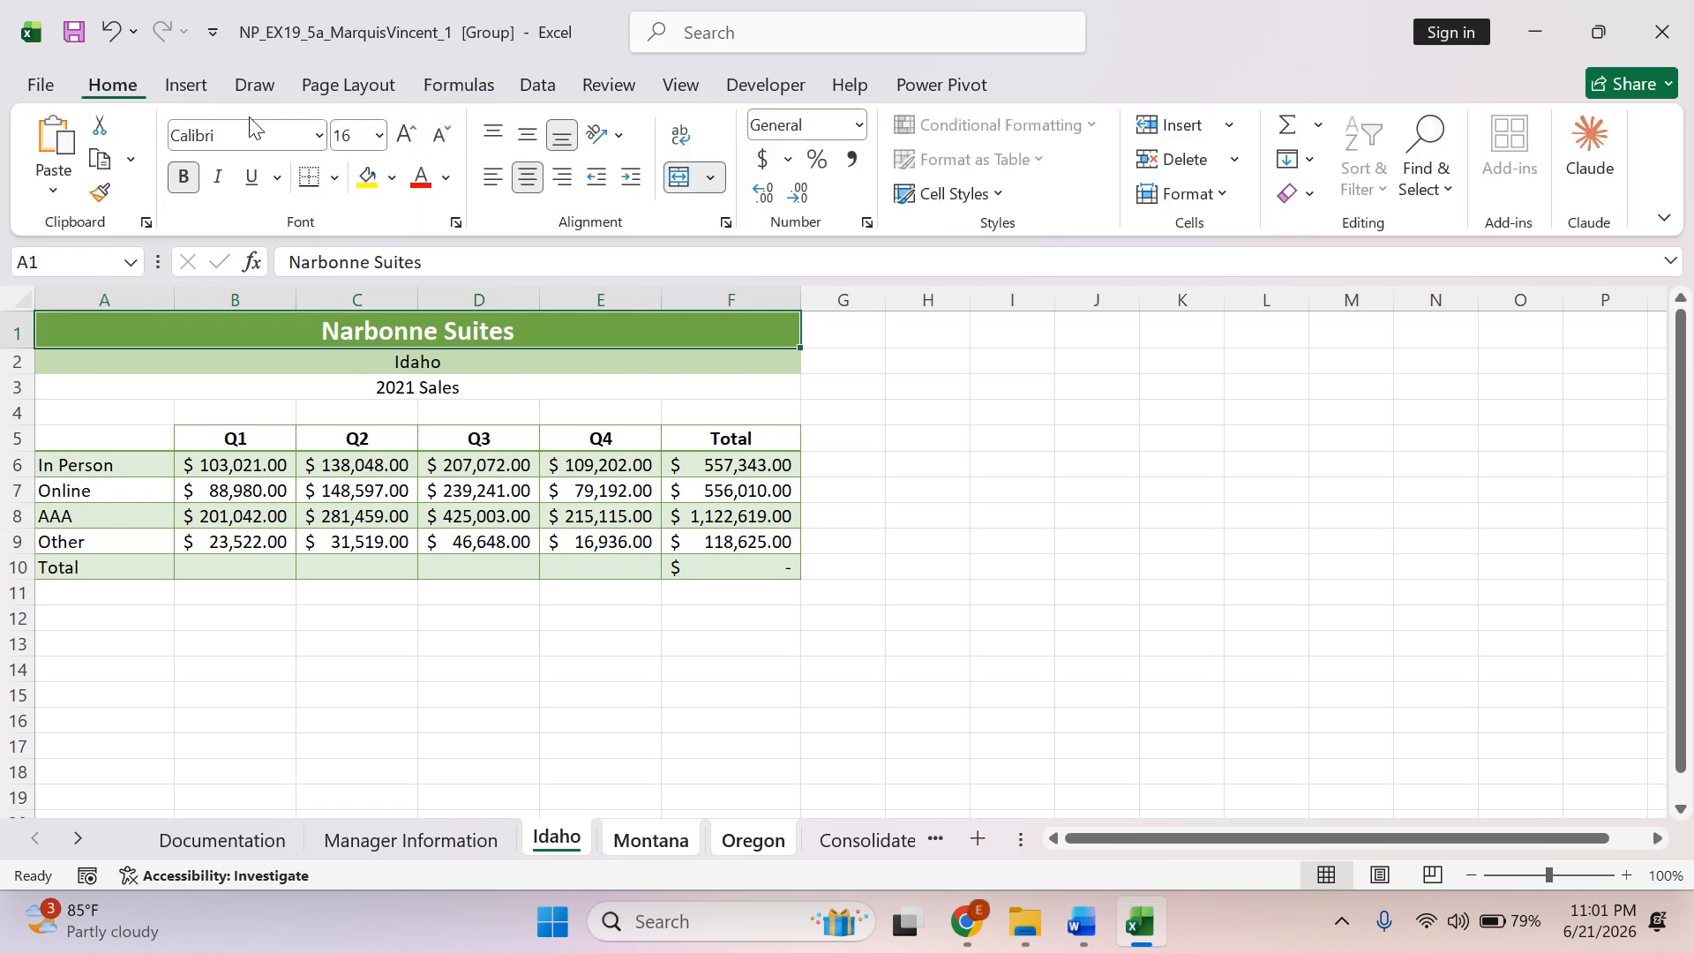
pyautogui.click(408, 134)
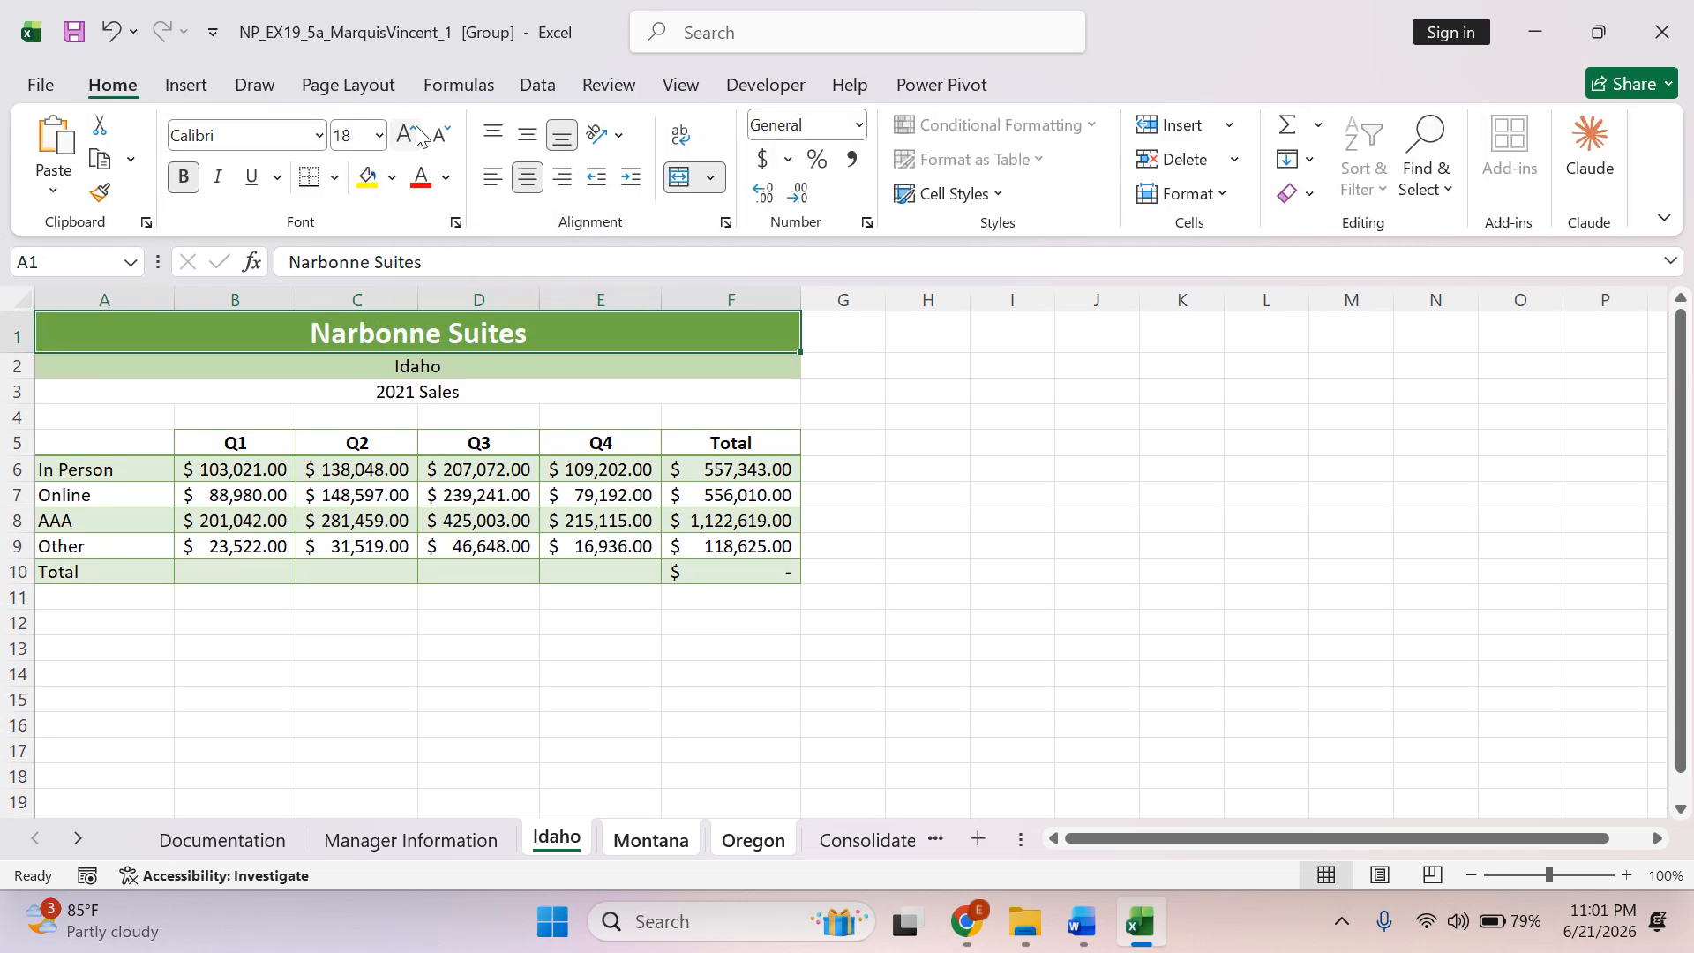
pyautogui.click(76, 34)
pyautogui.click(653, 840)
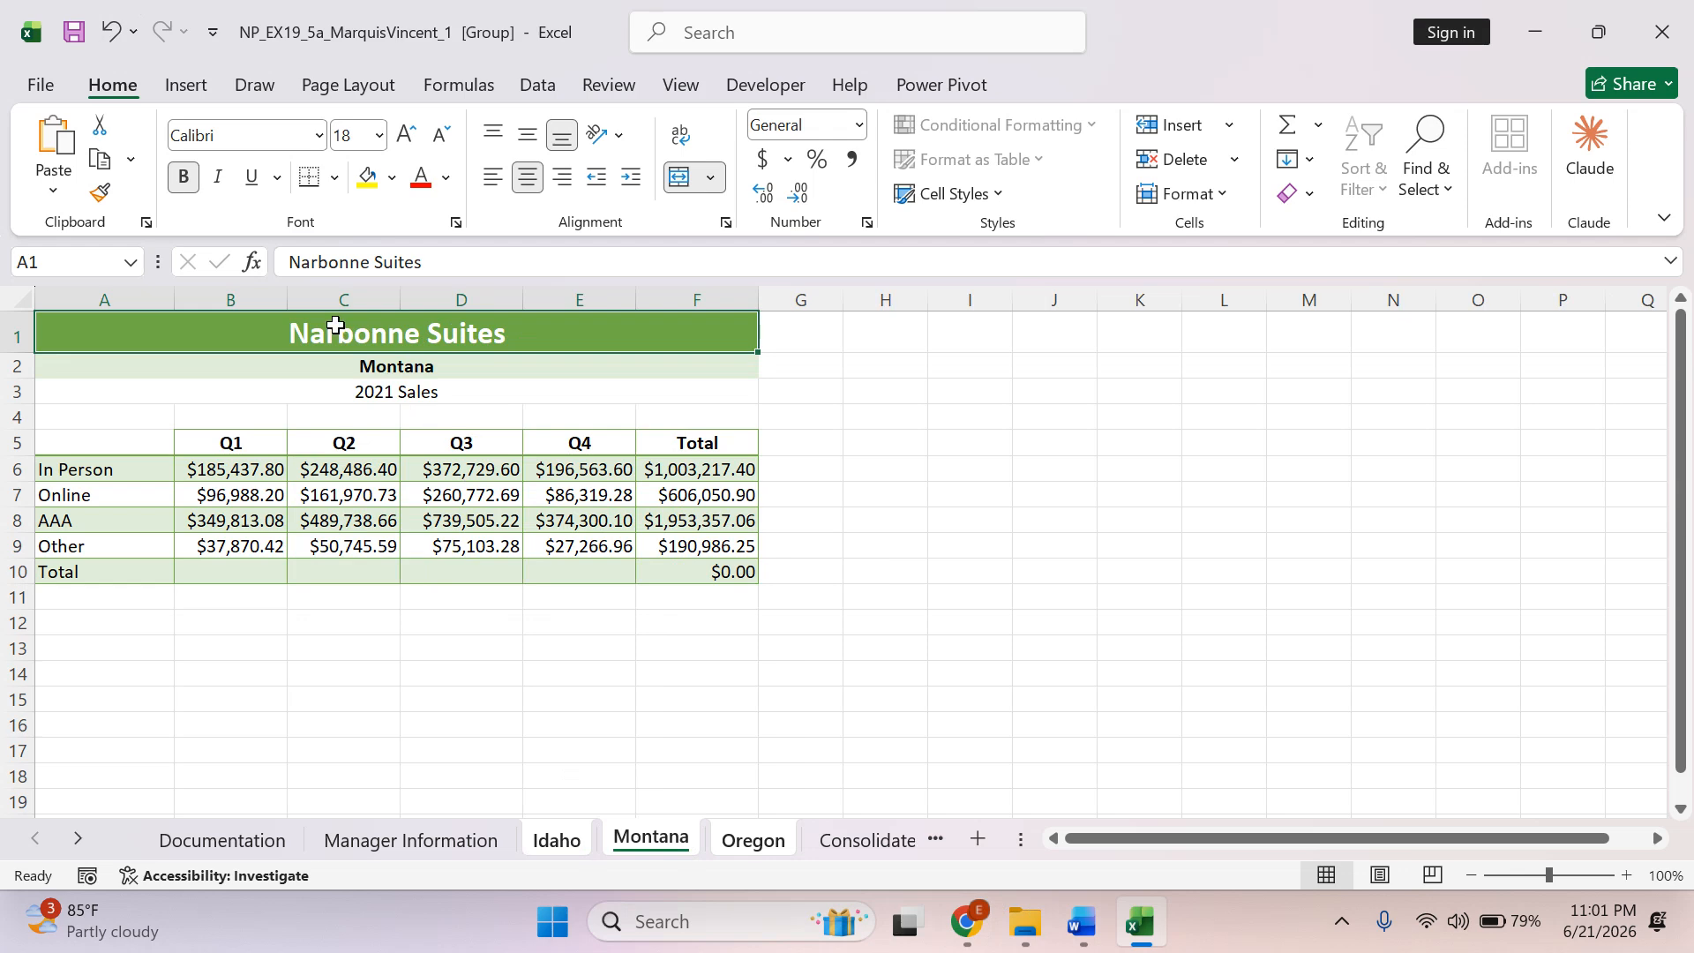
pyautogui.click(749, 842)
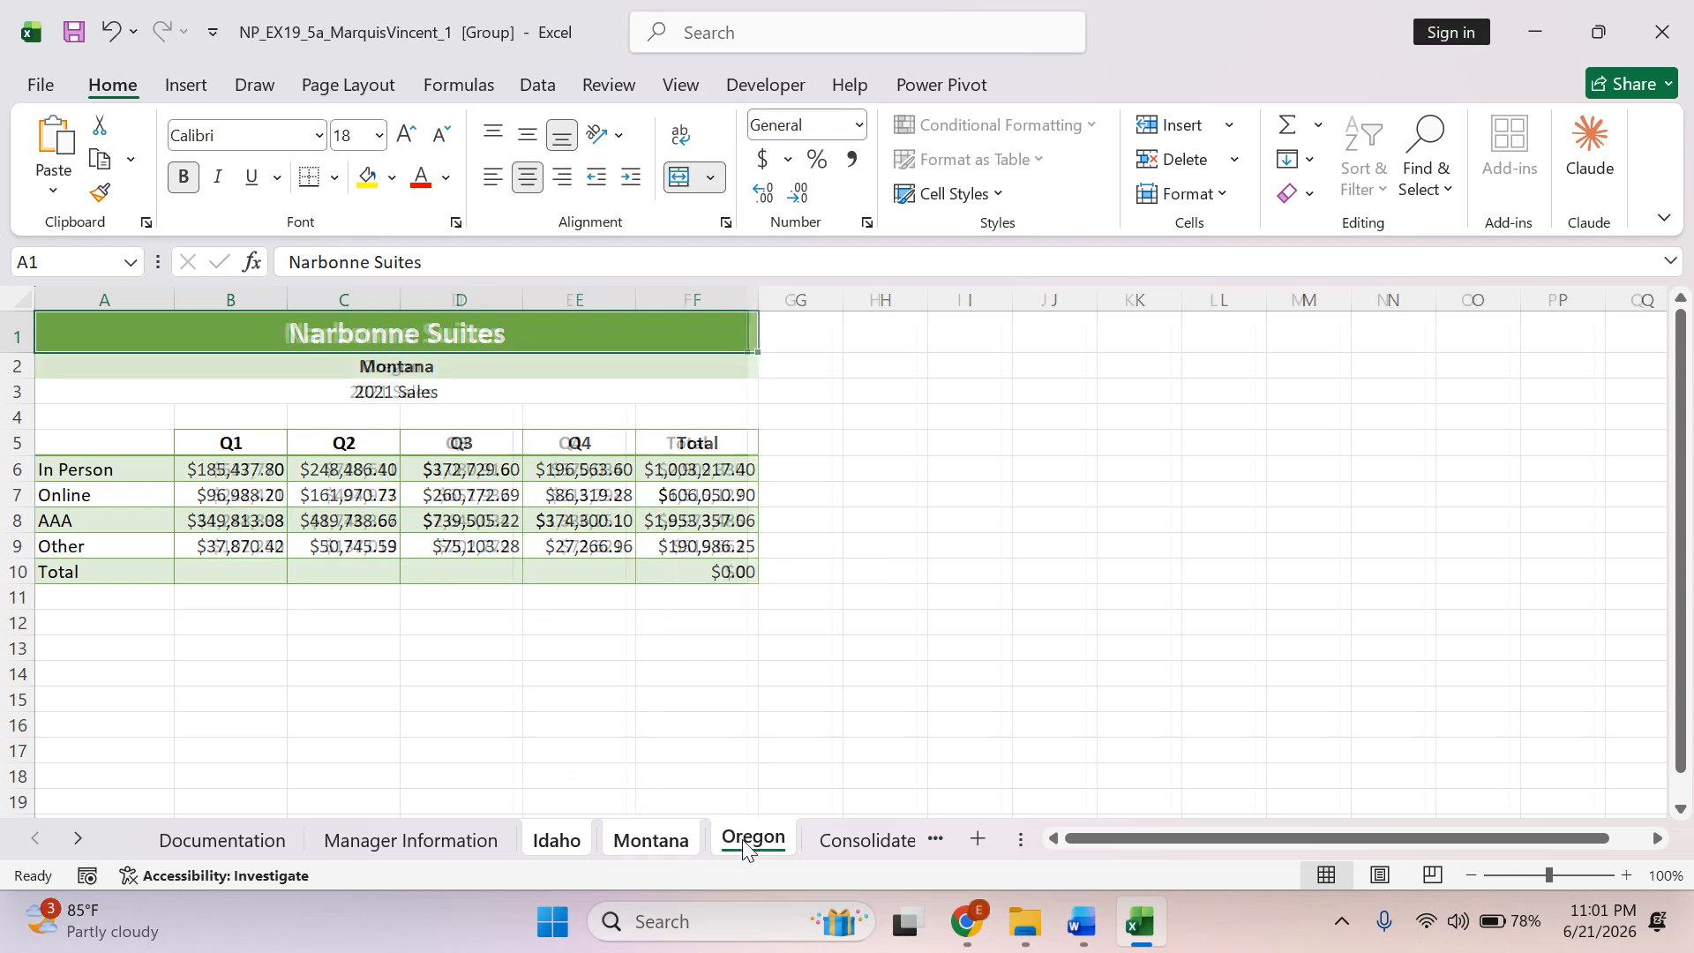
pyautogui.click(561, 848)
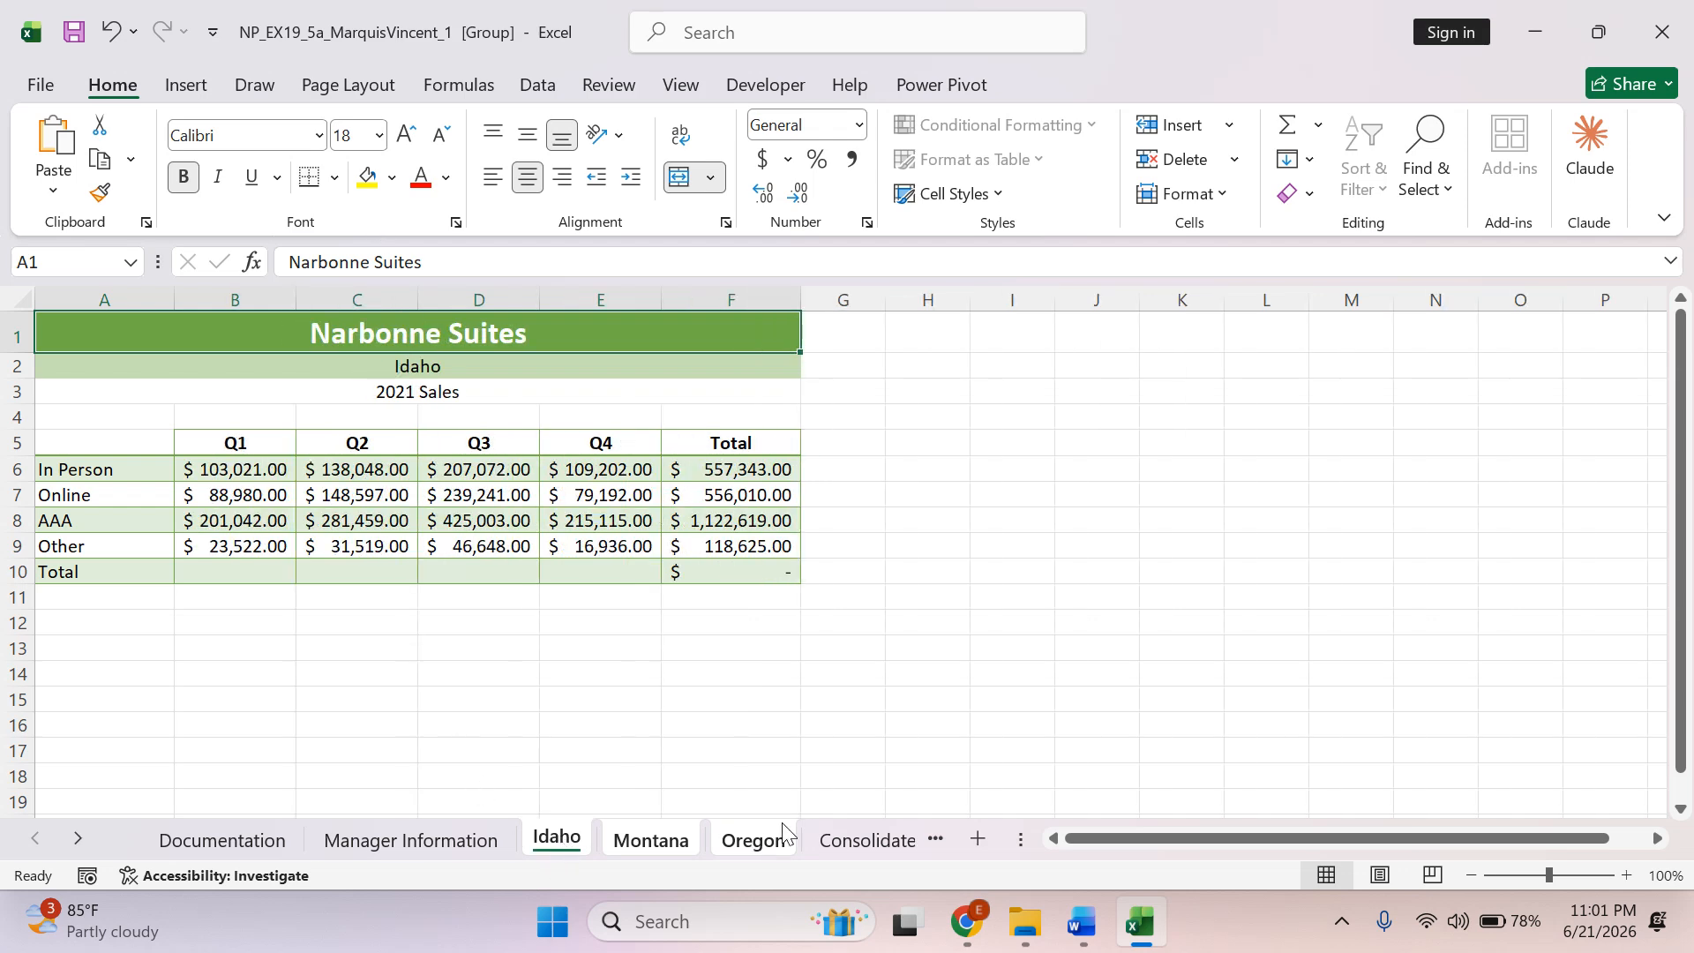
# Switch to Word, highlight instruction 6a in green and select instruction 6b about the cell style.
pyautogui.click(1097, 925)
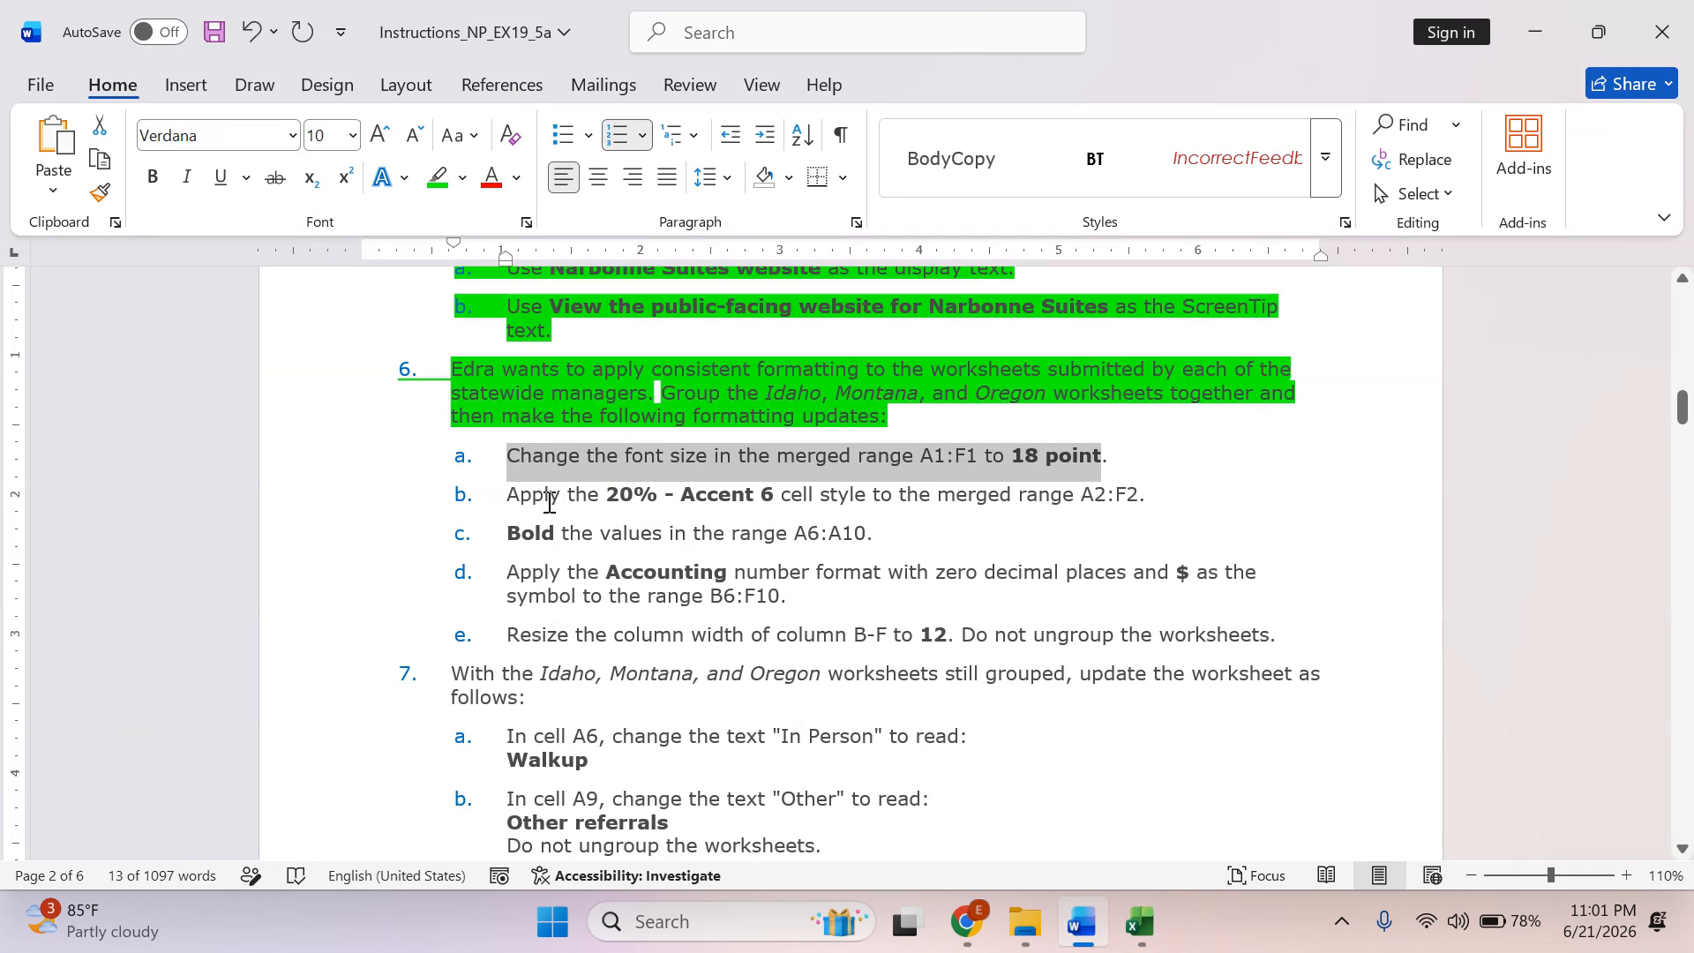
pyautogui.click(437, 177)
pyautogui.moveTo(509, 495); pyautogui.dragTo(1153, 510)
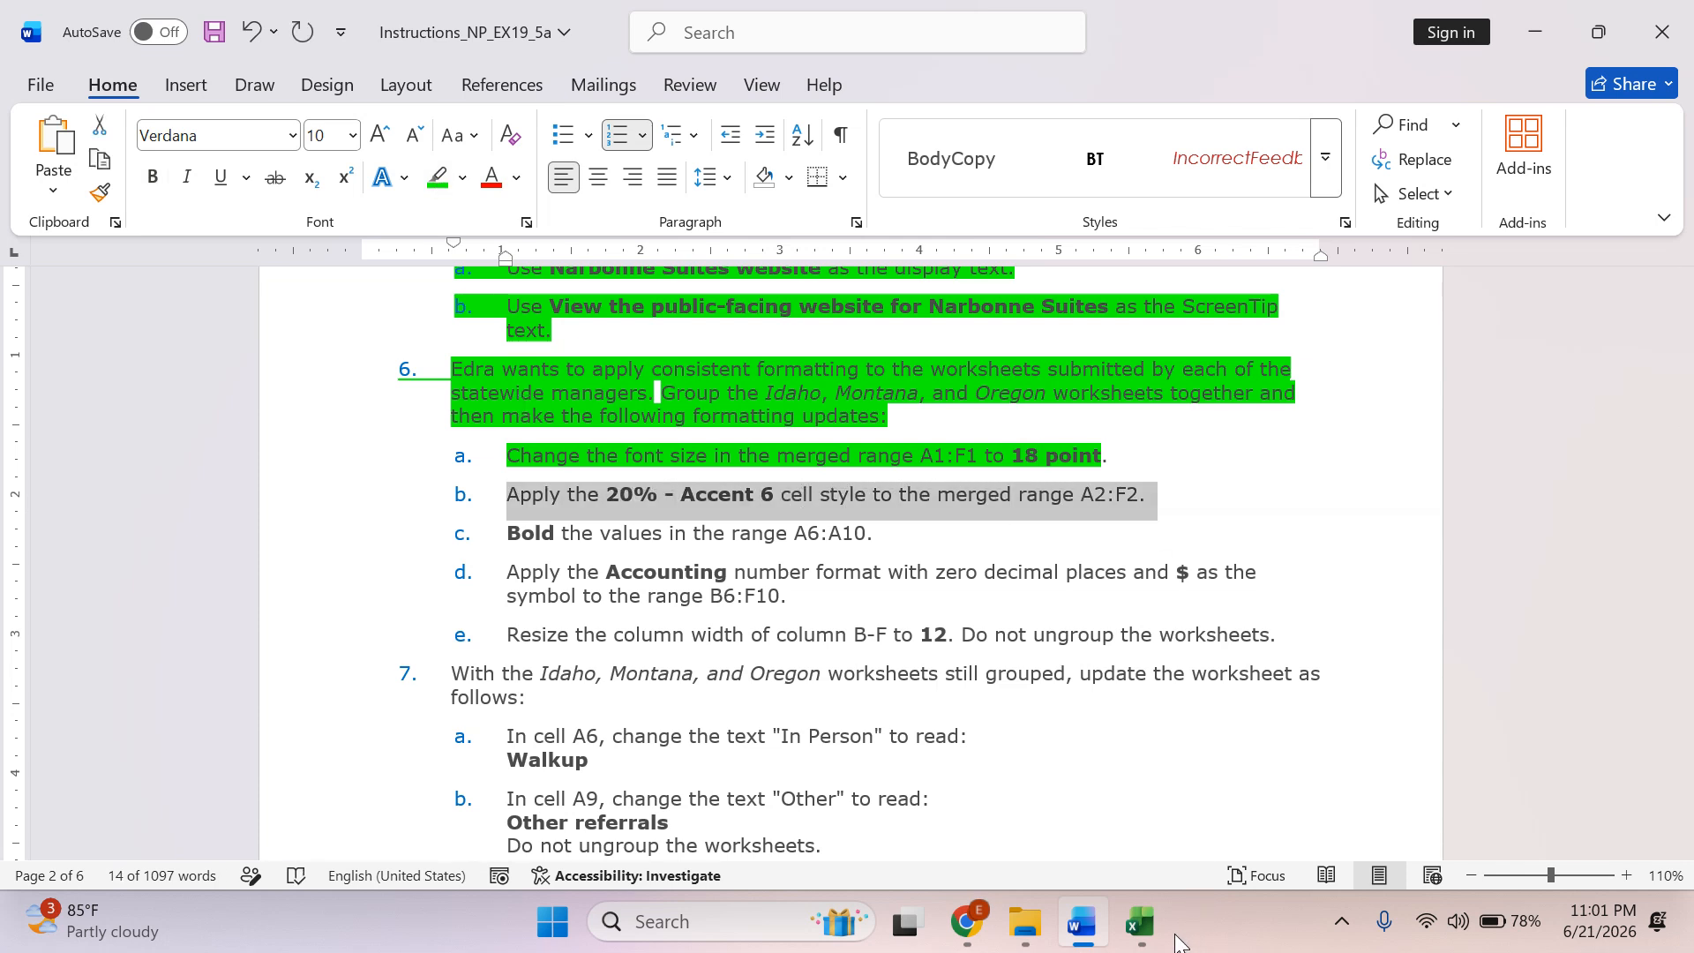
# Switch to Excel and apply the 20% - Accent6 cell style to merged range A2:F2 on the grouped worksheets.
pyautogui.click(1163, 926)
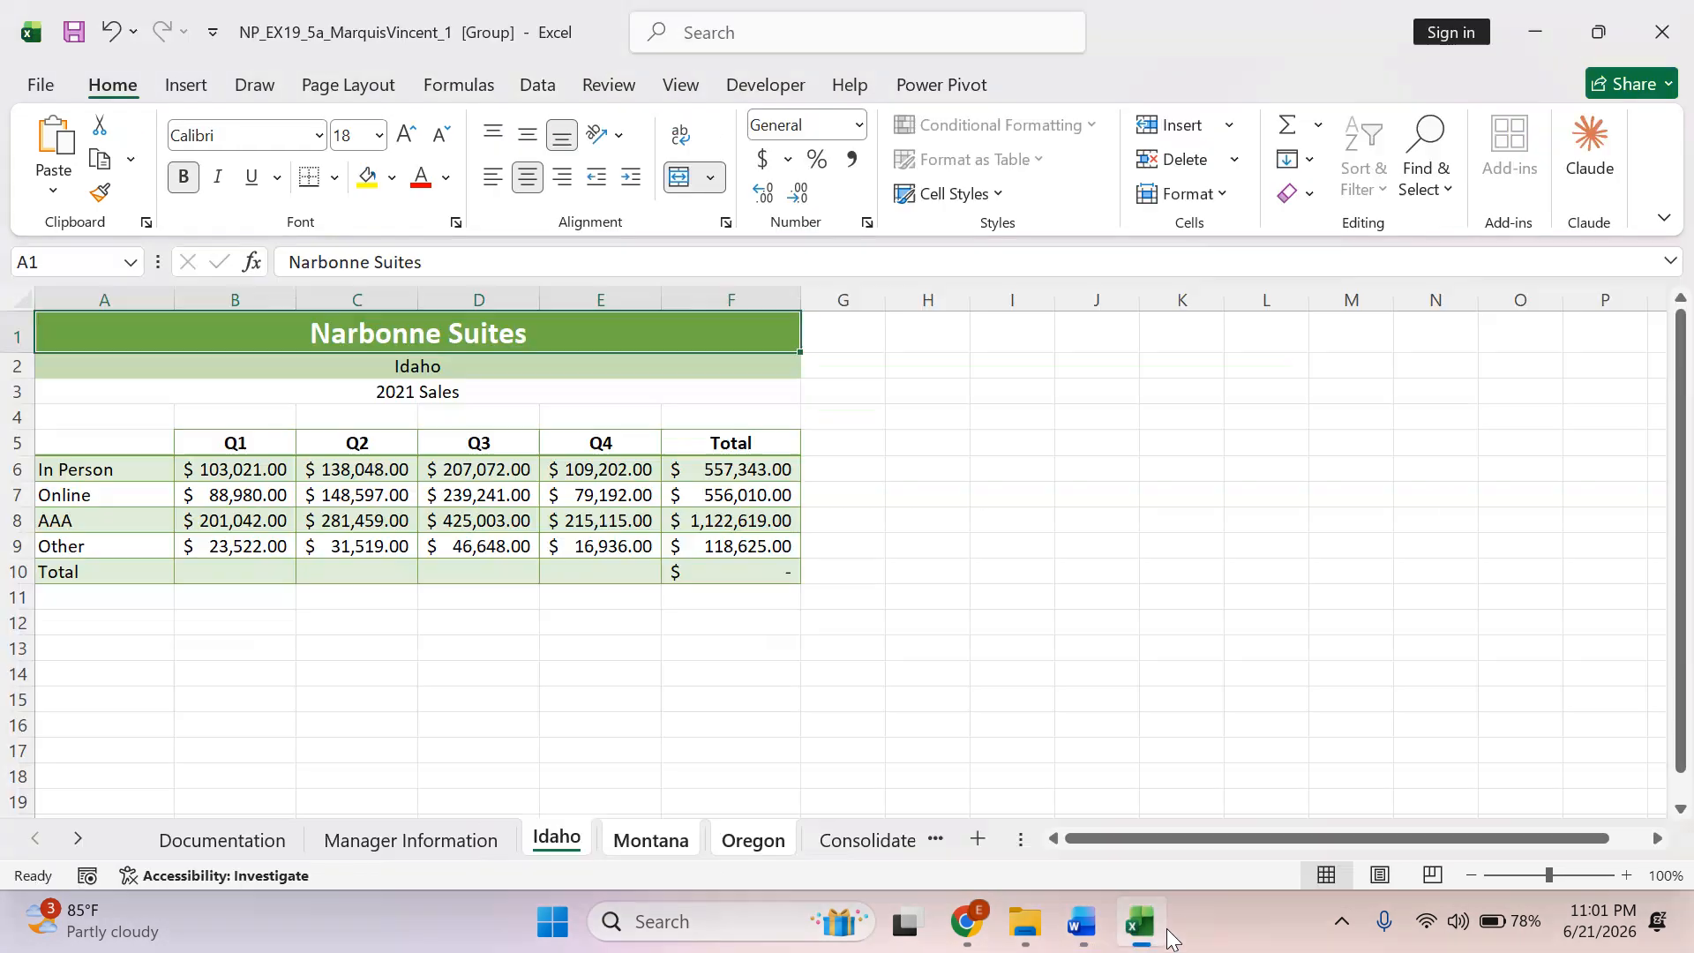
pyautogui.click(107, 364)
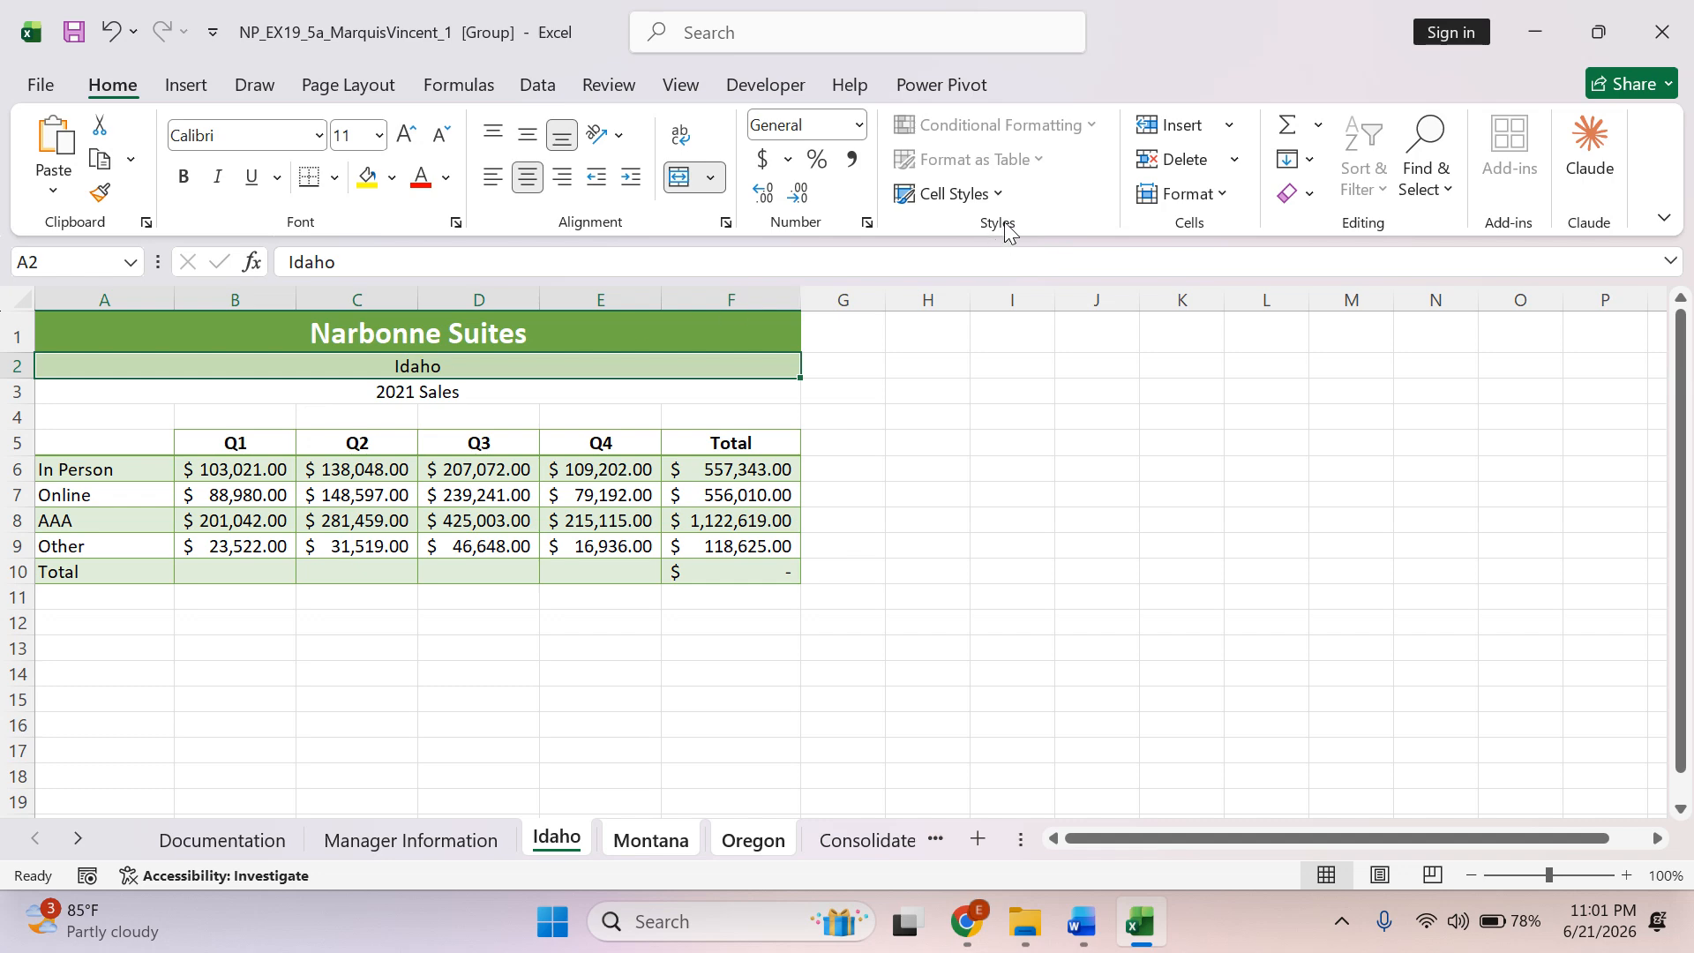
pyautogui.click(997, 195)
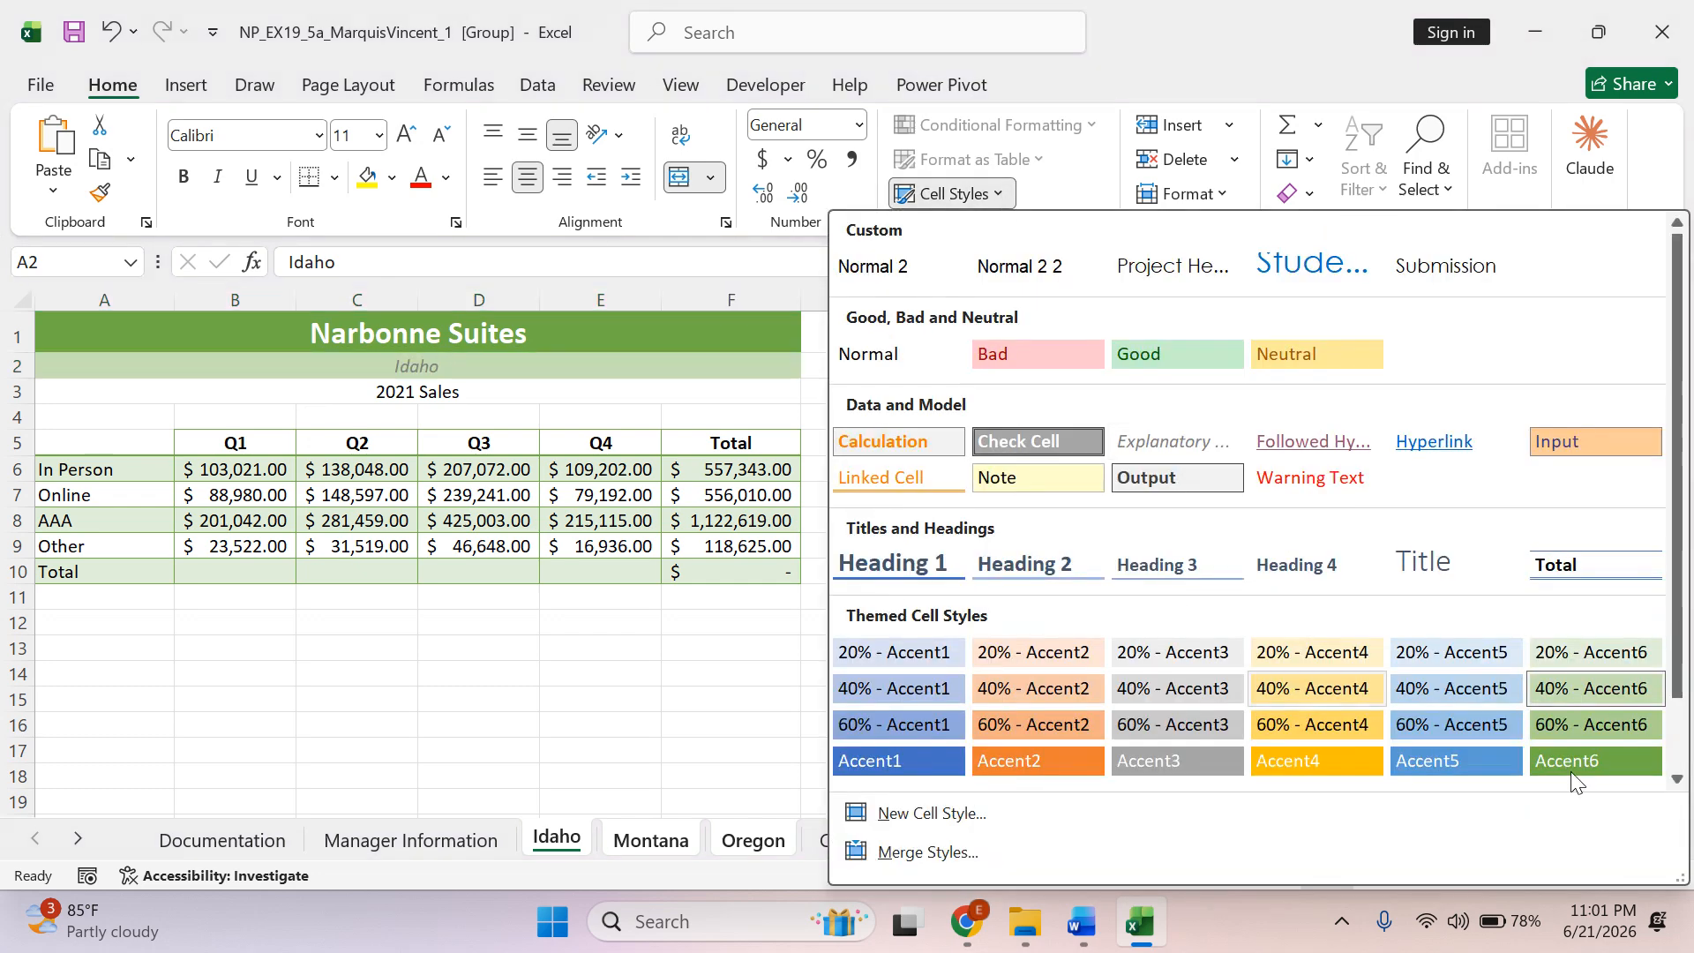
pyautogui.click(1615, 654)
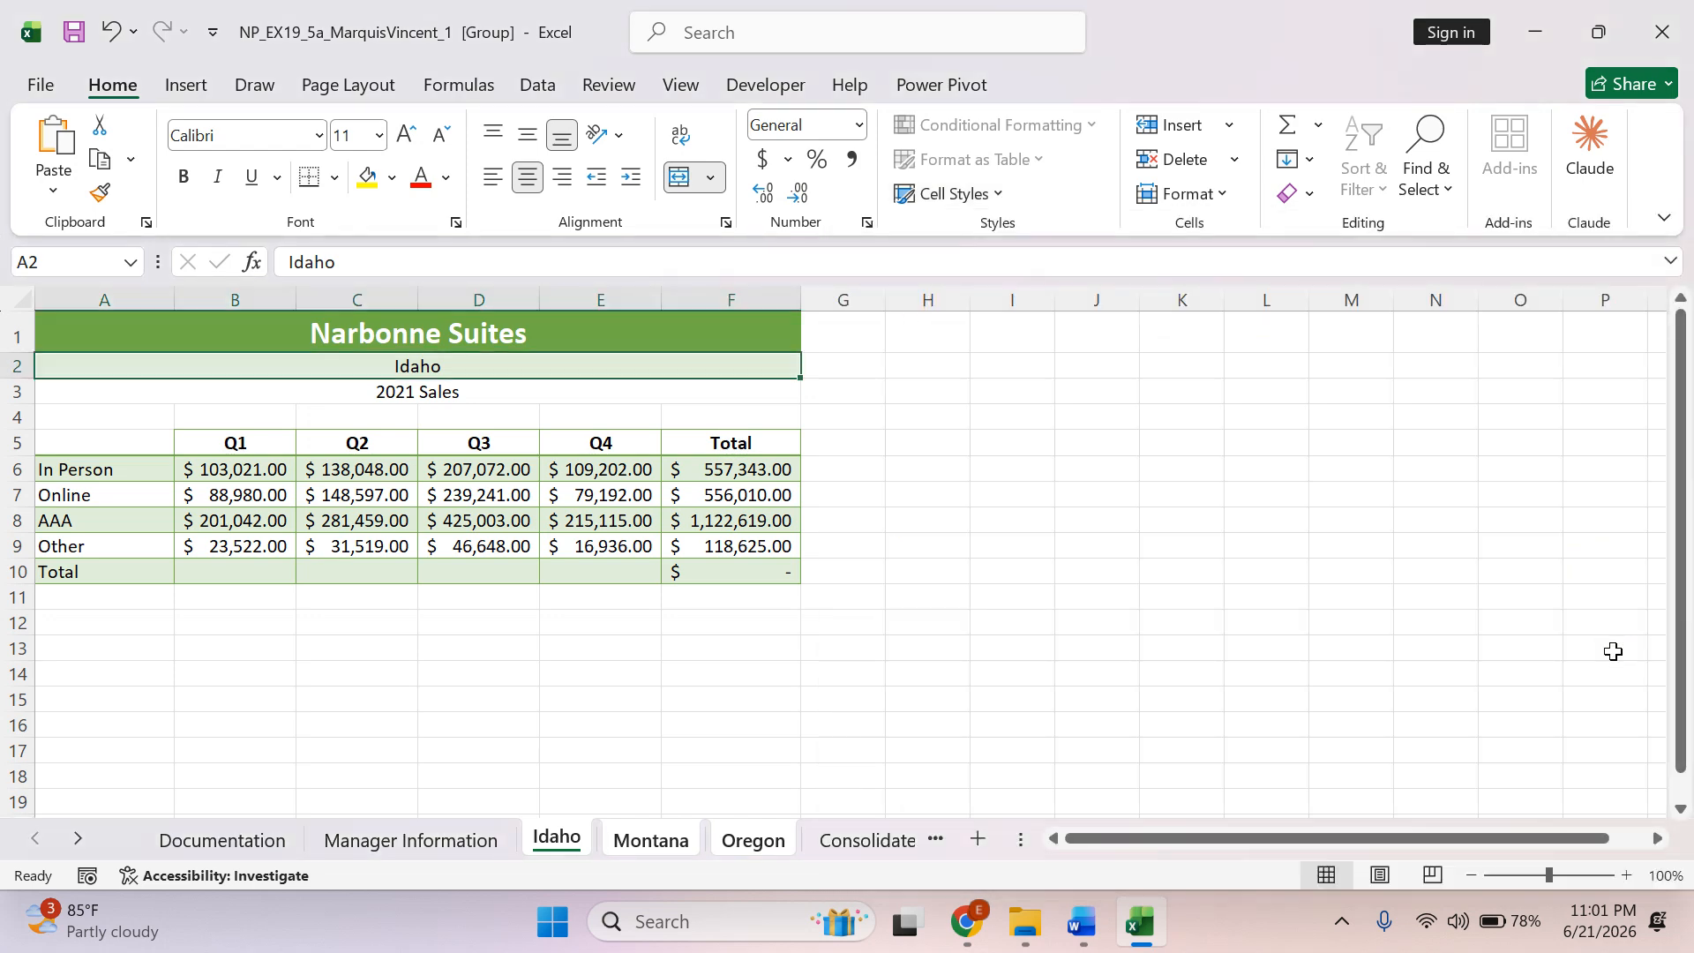
# Switch to Word, highlight instruction 6b in green and select instruction 6c about bolding A6:A10.
pyautogui.hotkey('alt', 'Tab')
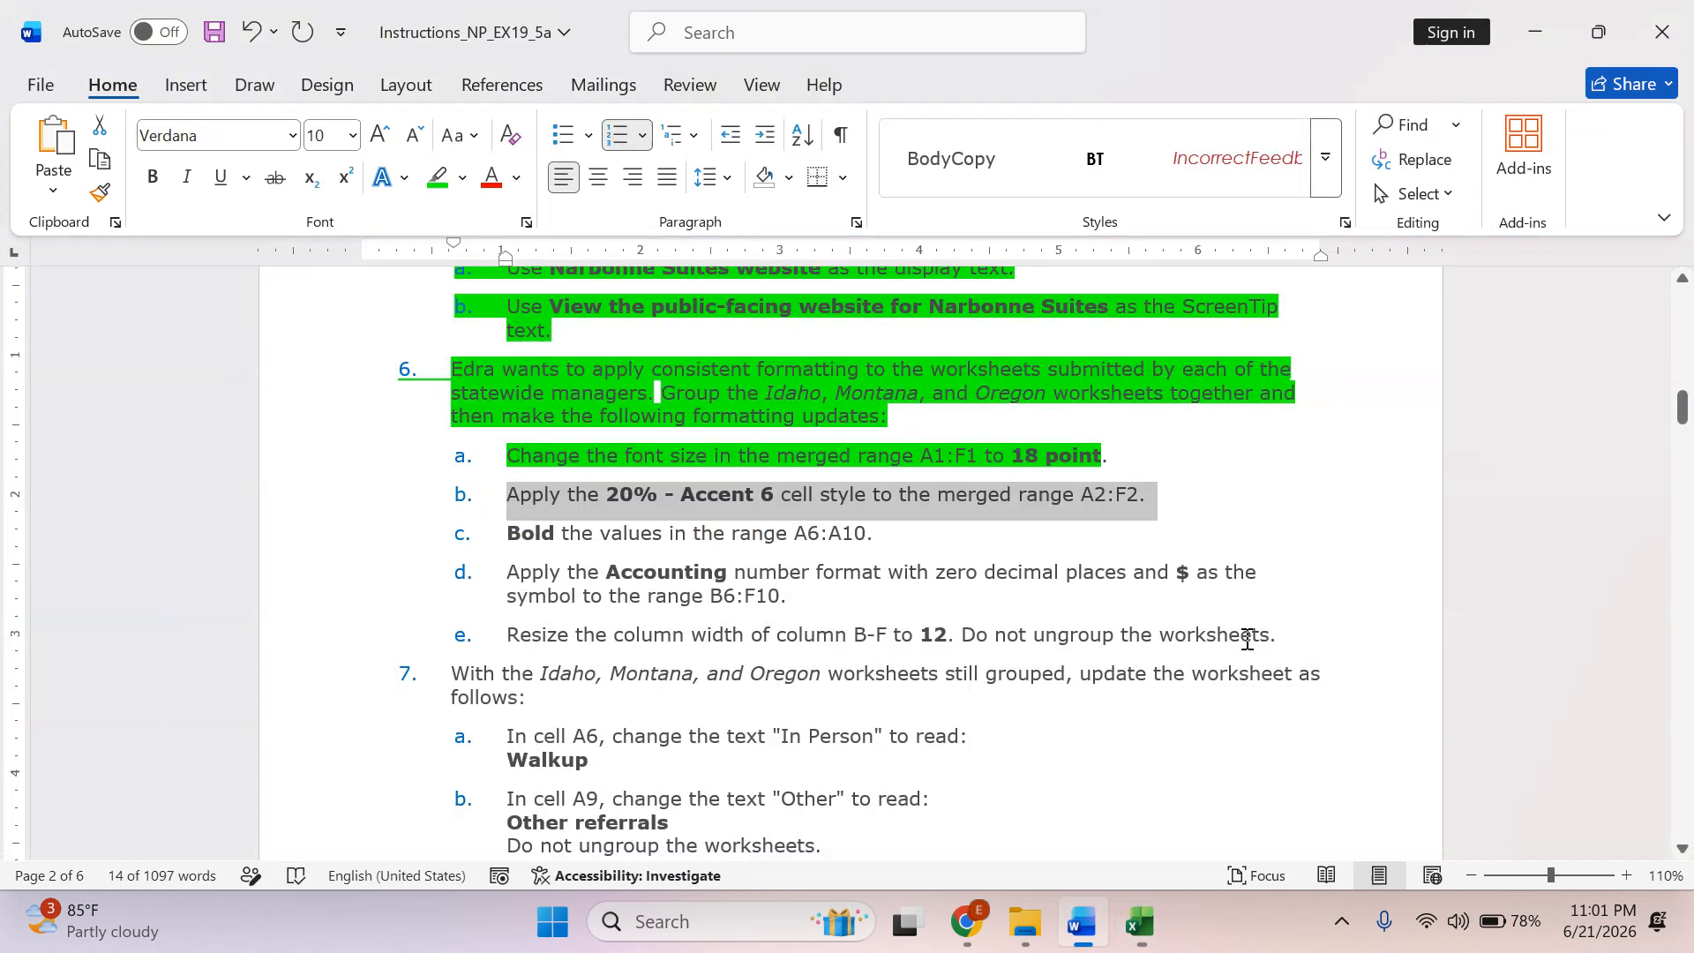
pyautogui.click(438, 177)
pyautogui.click(520, 556)
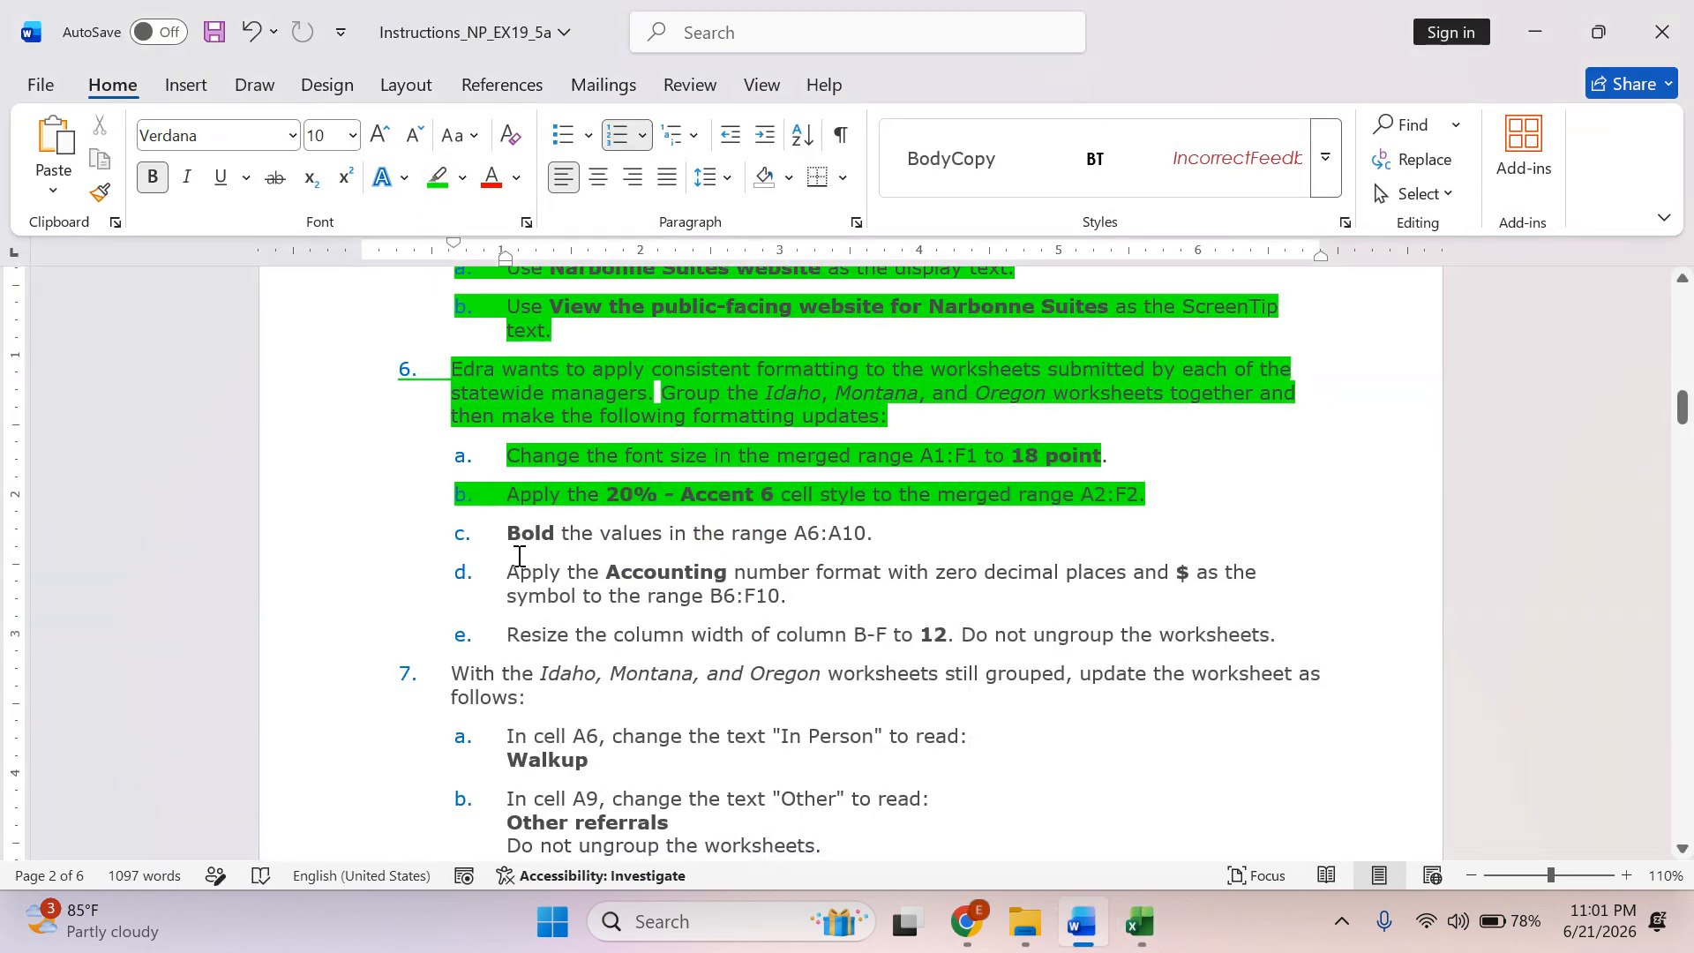
pyautogui.moveTo(506, 532); pyautogui.dragTo(866, 533)
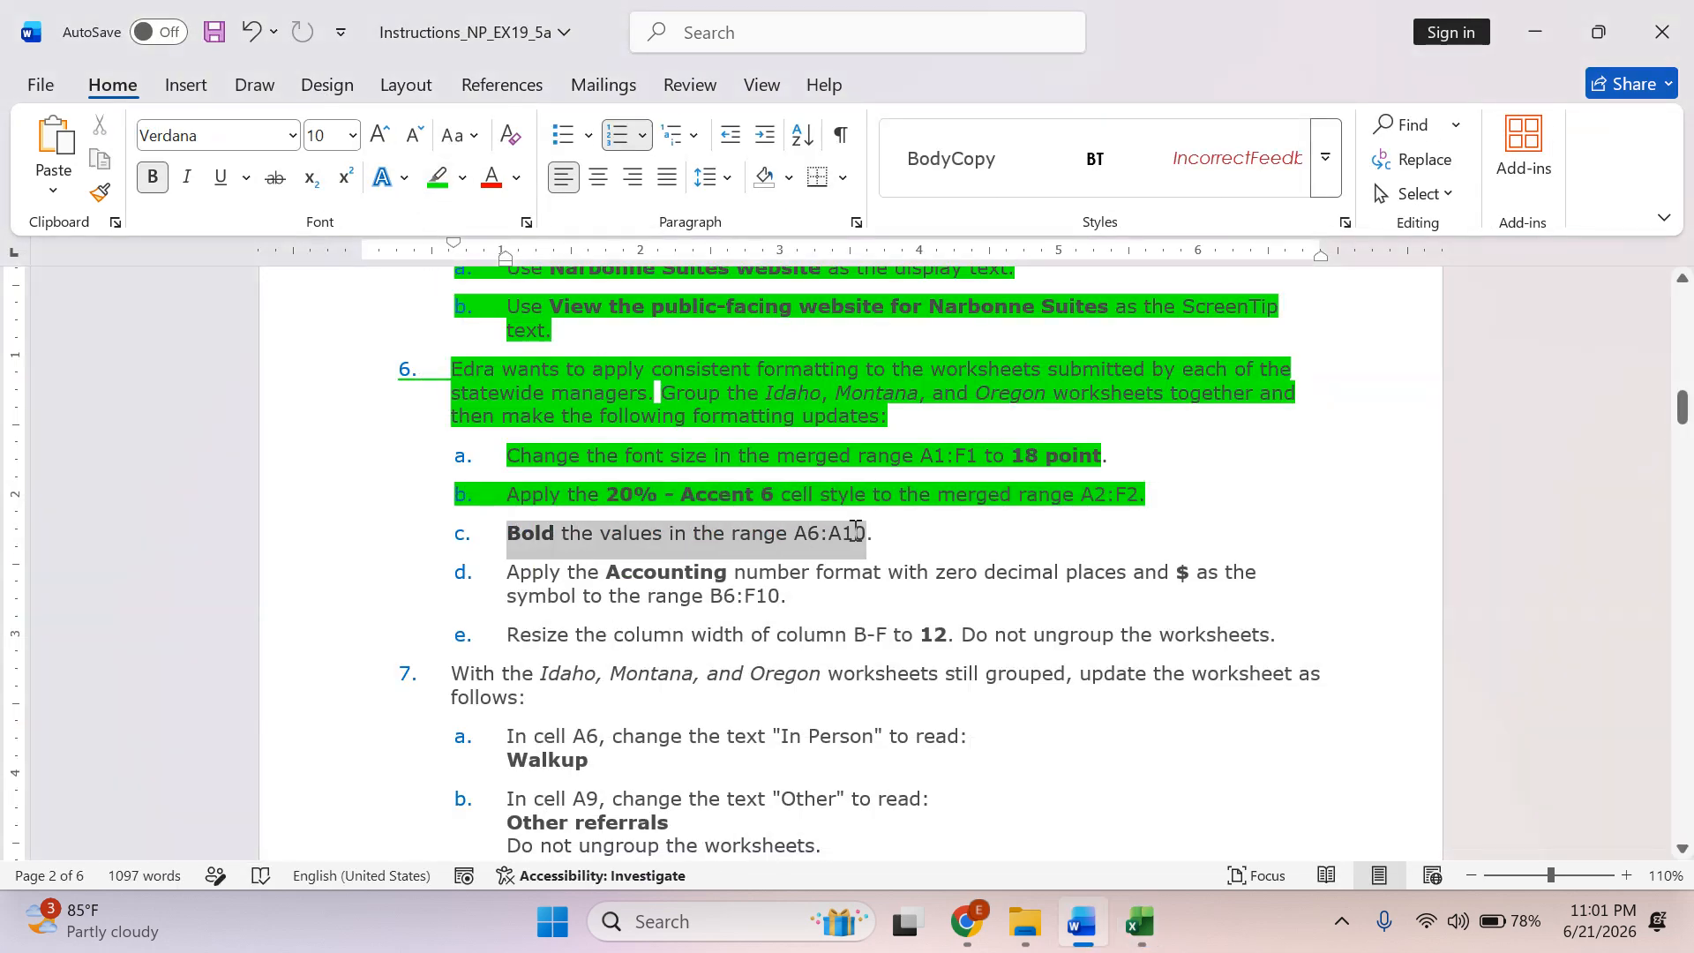
# Switch to Excel and bold the values in range A6:A10 on the grouped worksheets.
pyautogui.hotkey('alt', 'Tab')
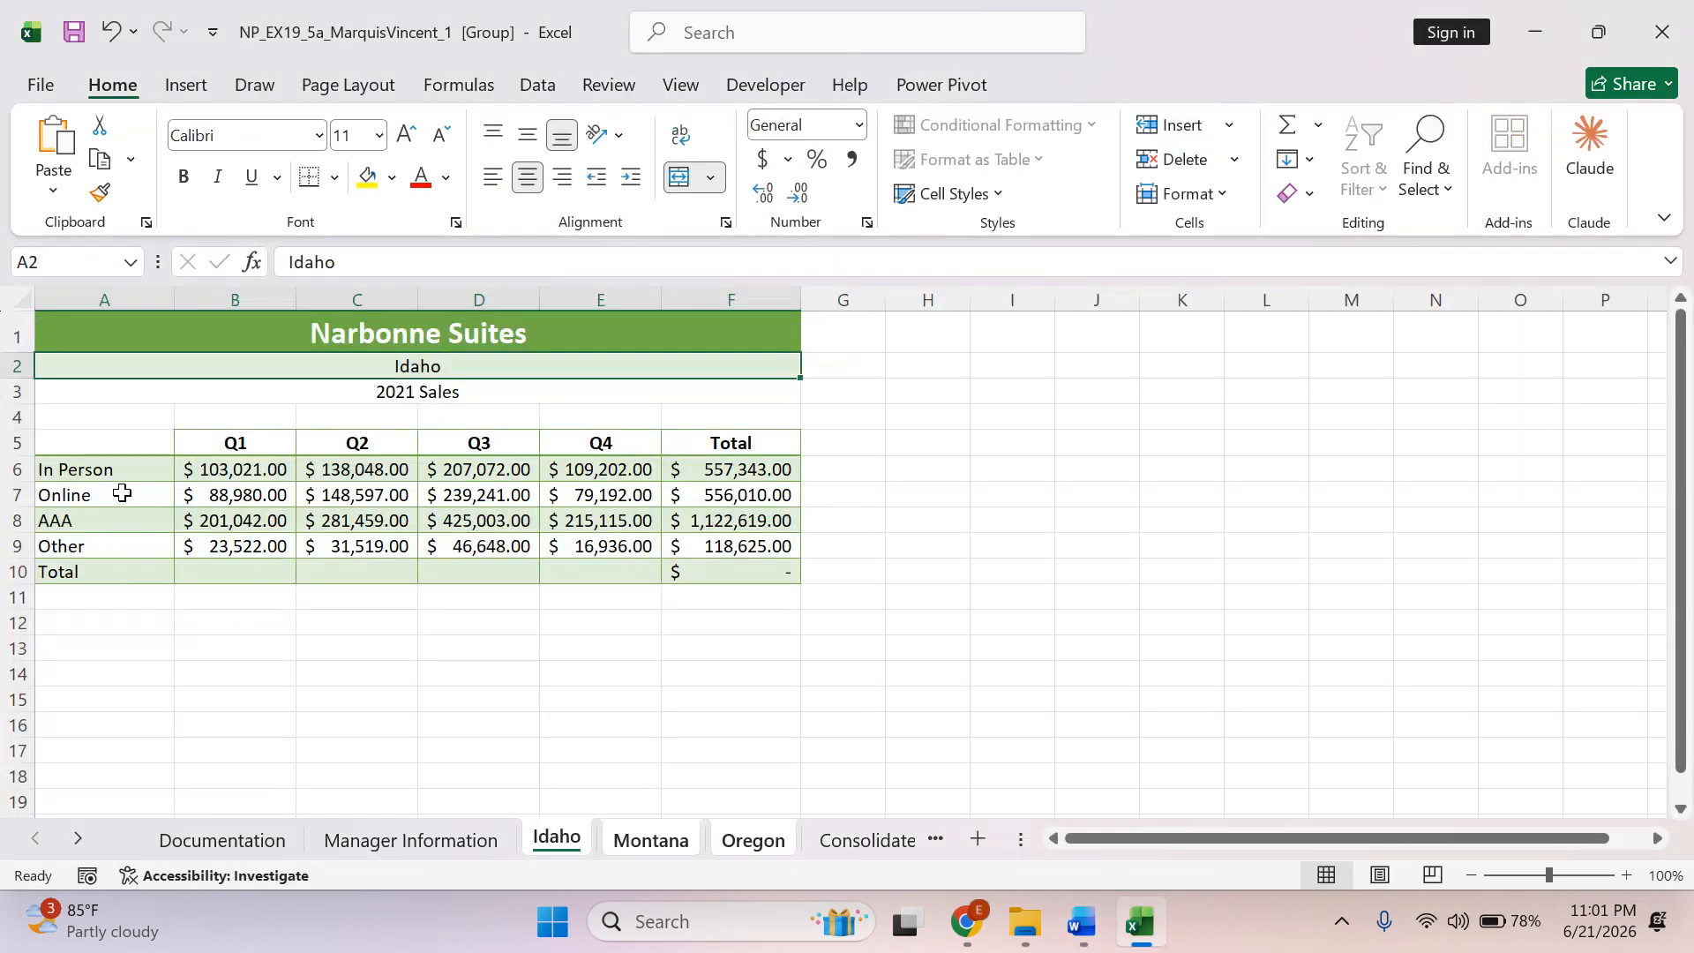
pyautogui.moveTo(97, 469); pyautogui.dragTo(87, 565)
pyautogui.click(185, 181)
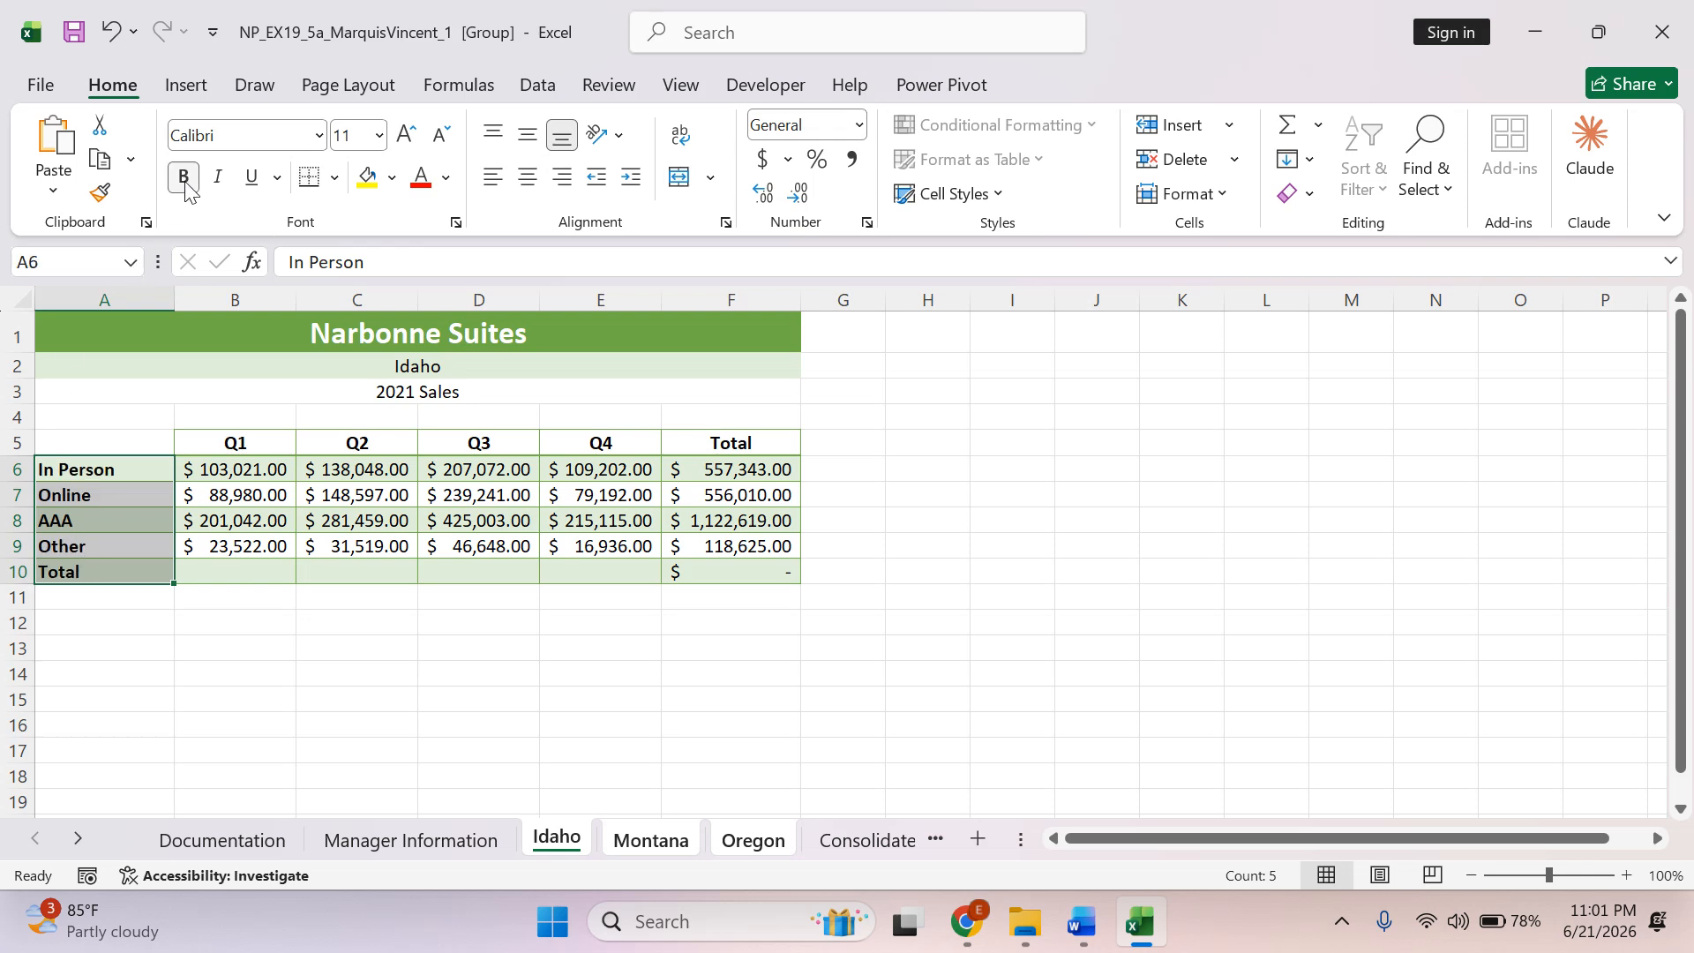
# Switch to Word, highlight instruction 6c in green and select instruction 6d about the Accounting number format.
pyautogui.hotkey('alt', 'Tab')
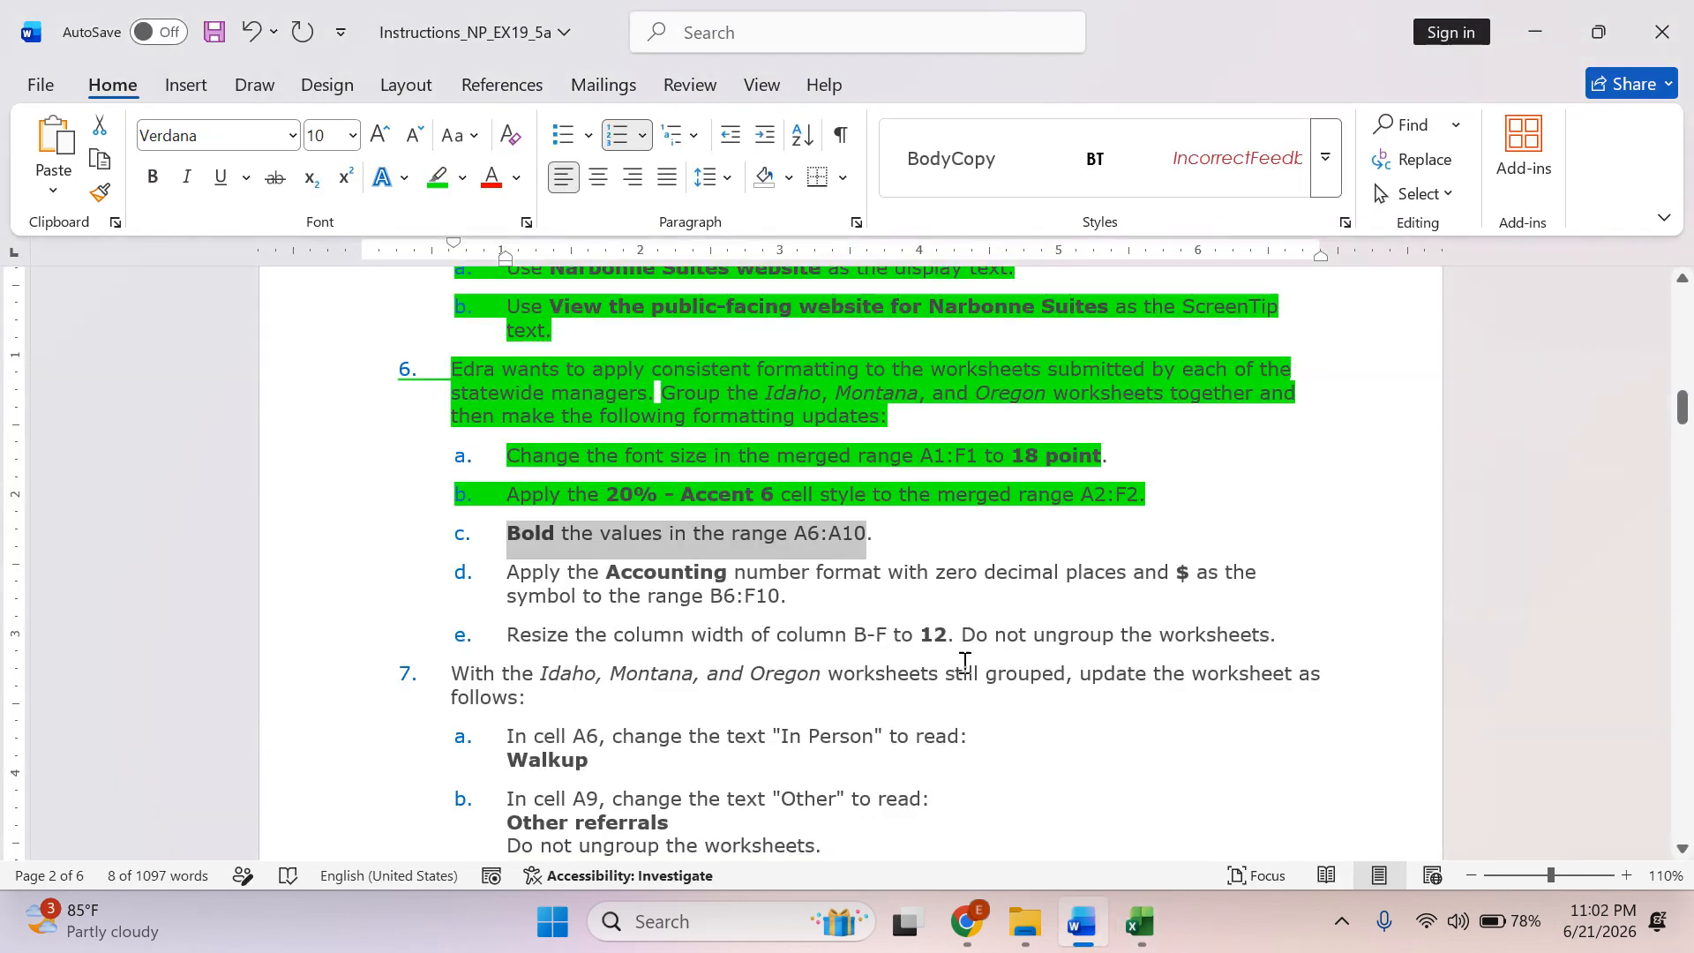
pyautogui.click(438, 178)
pyautogui.scroll(-1, 596, 549)
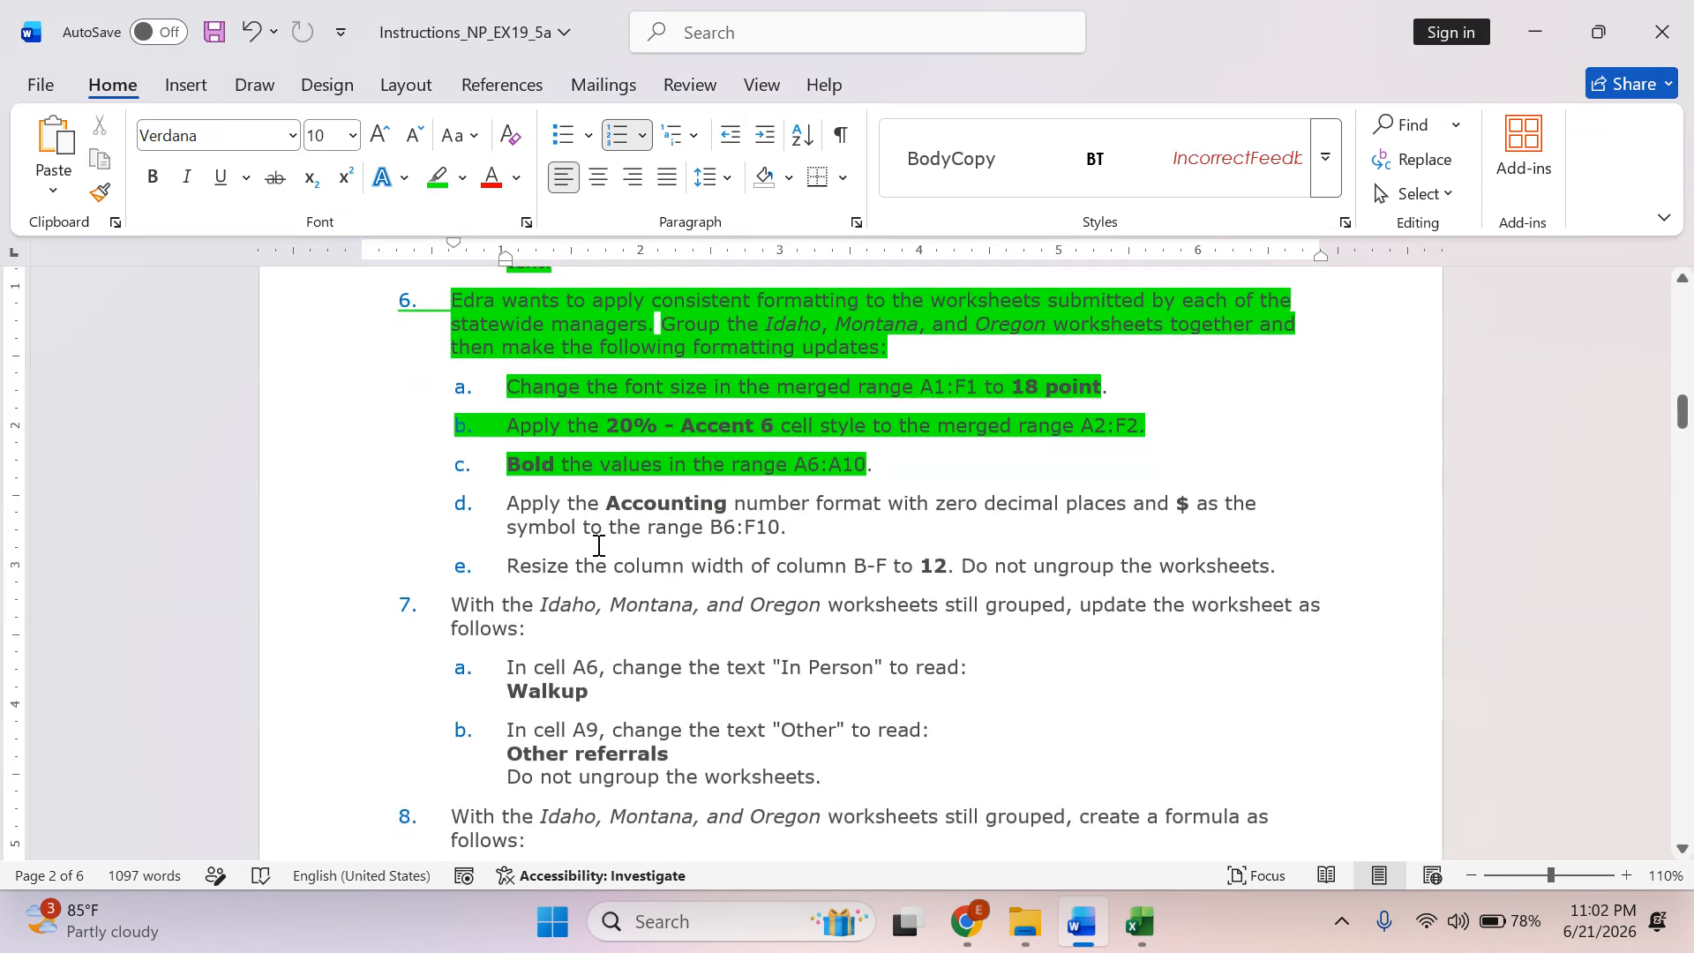
pyautogui.moveTo(503, 503); pyautogui.dragTo(1199, 521)
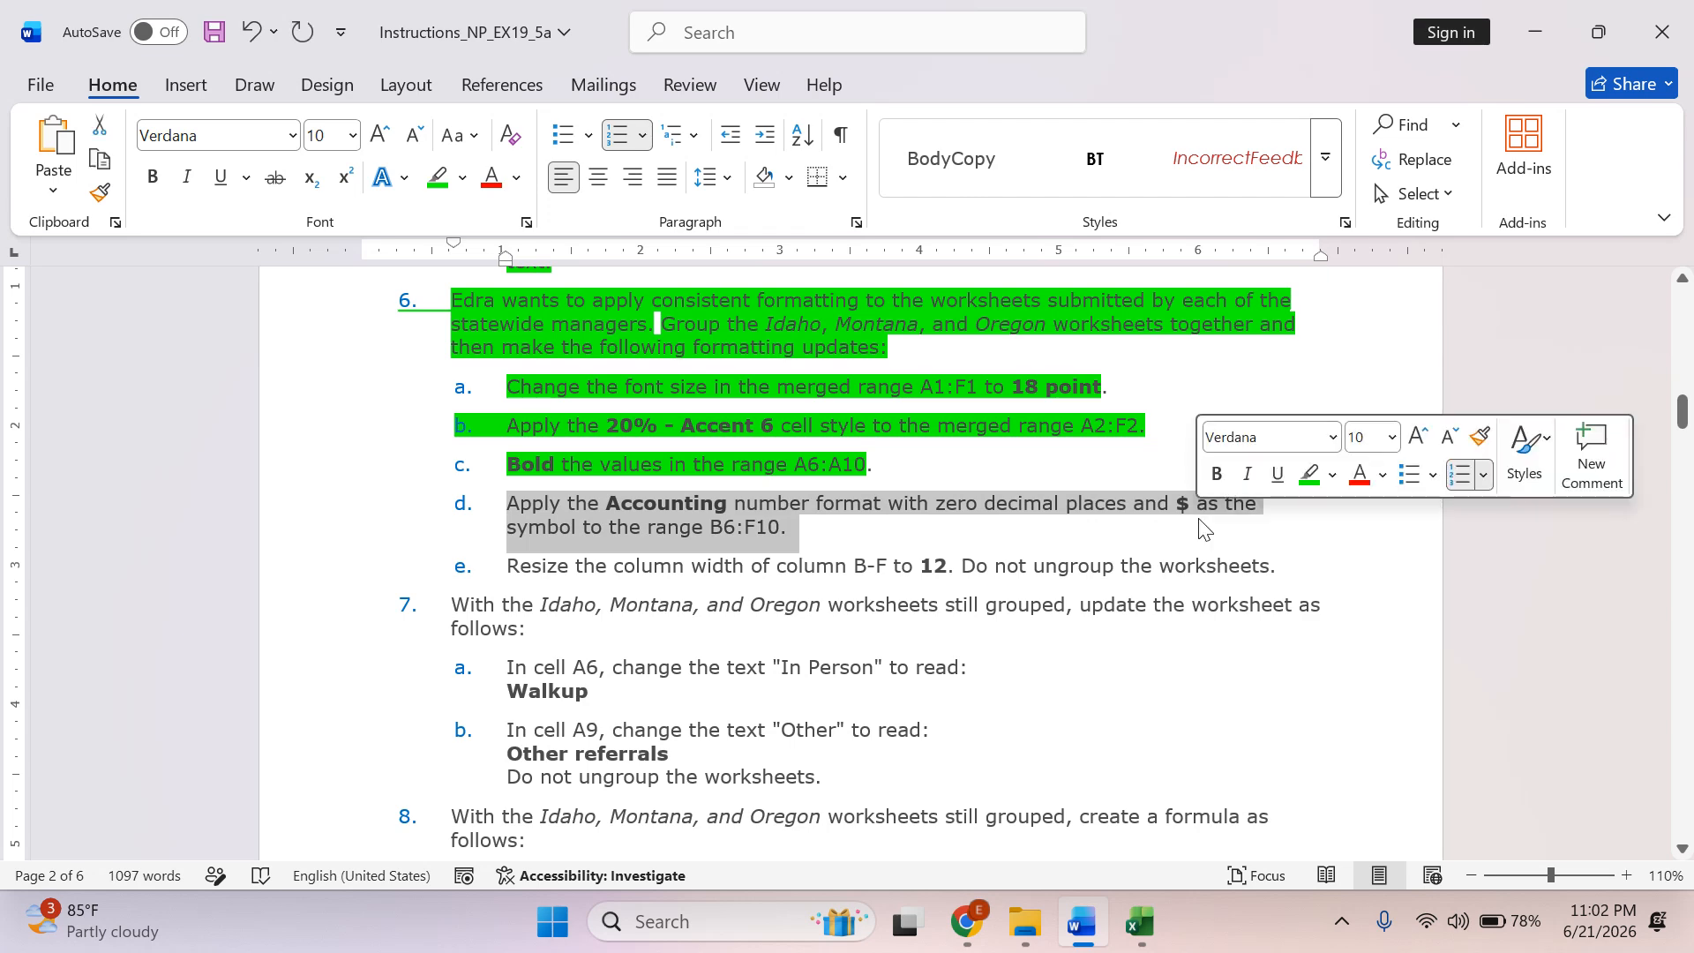
# Switch to Excel and apply the Accounting number format with 0 decimal places and the $ symbol to B6:F10 on the grouped worksheets.
pyautogui.hotkey('alt', 'Tab')
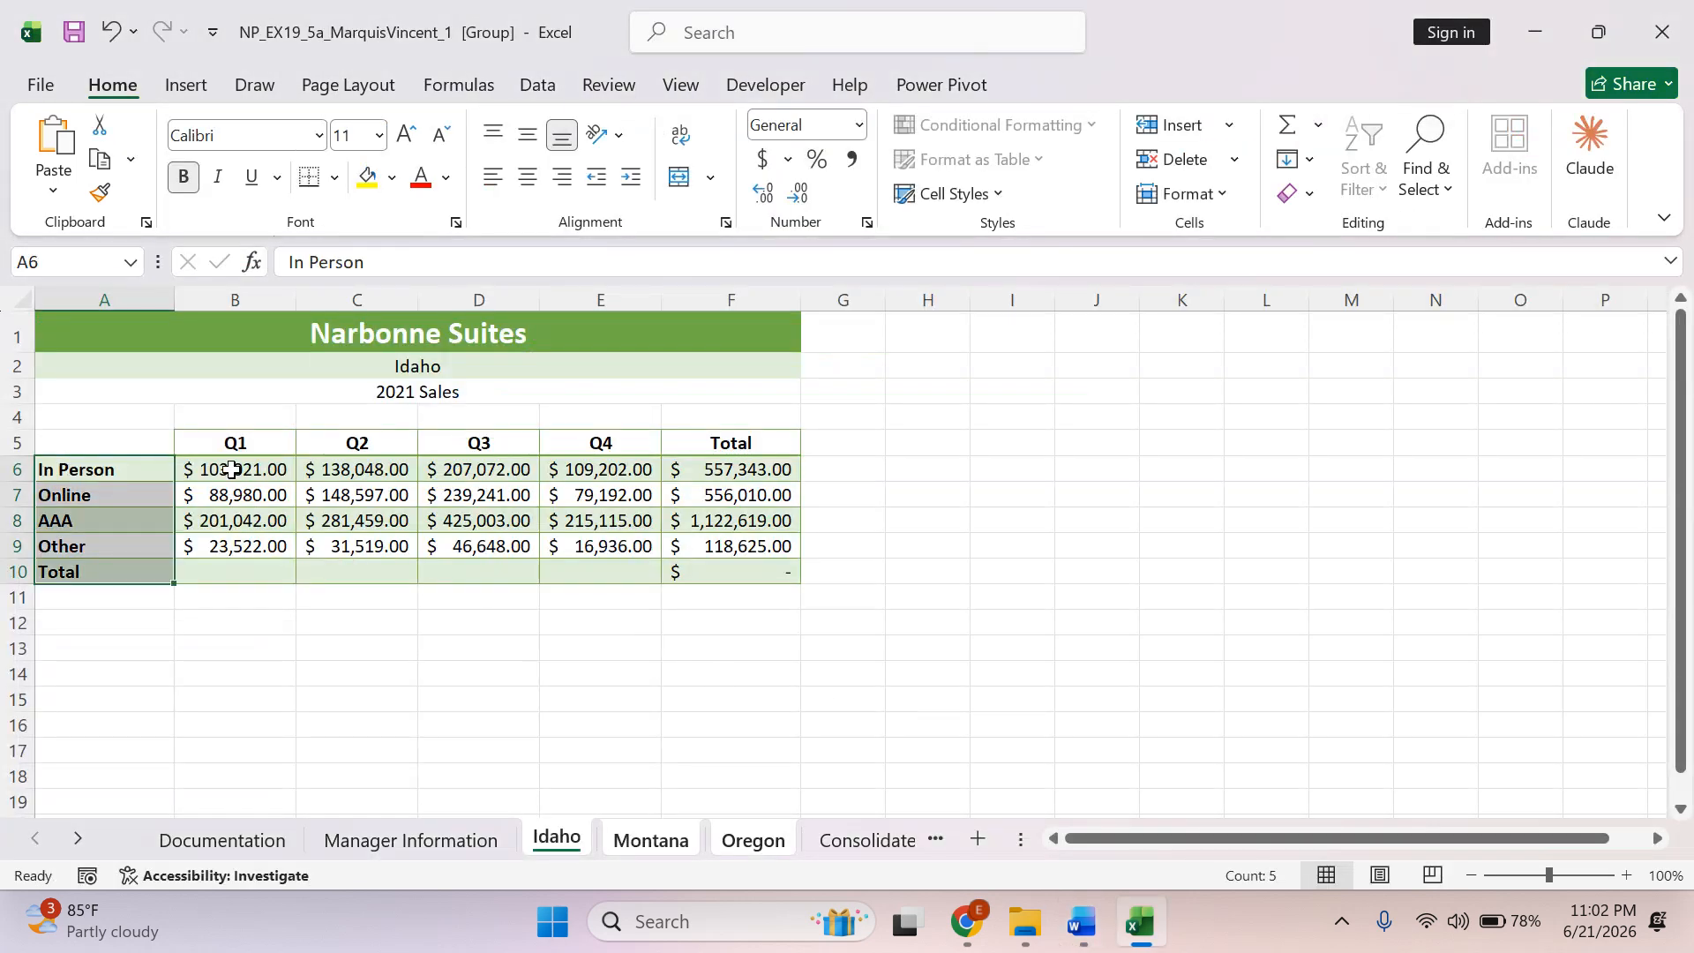
pyautogui.moveTo(231, 469); pyautogui.dragTo(717, 570)
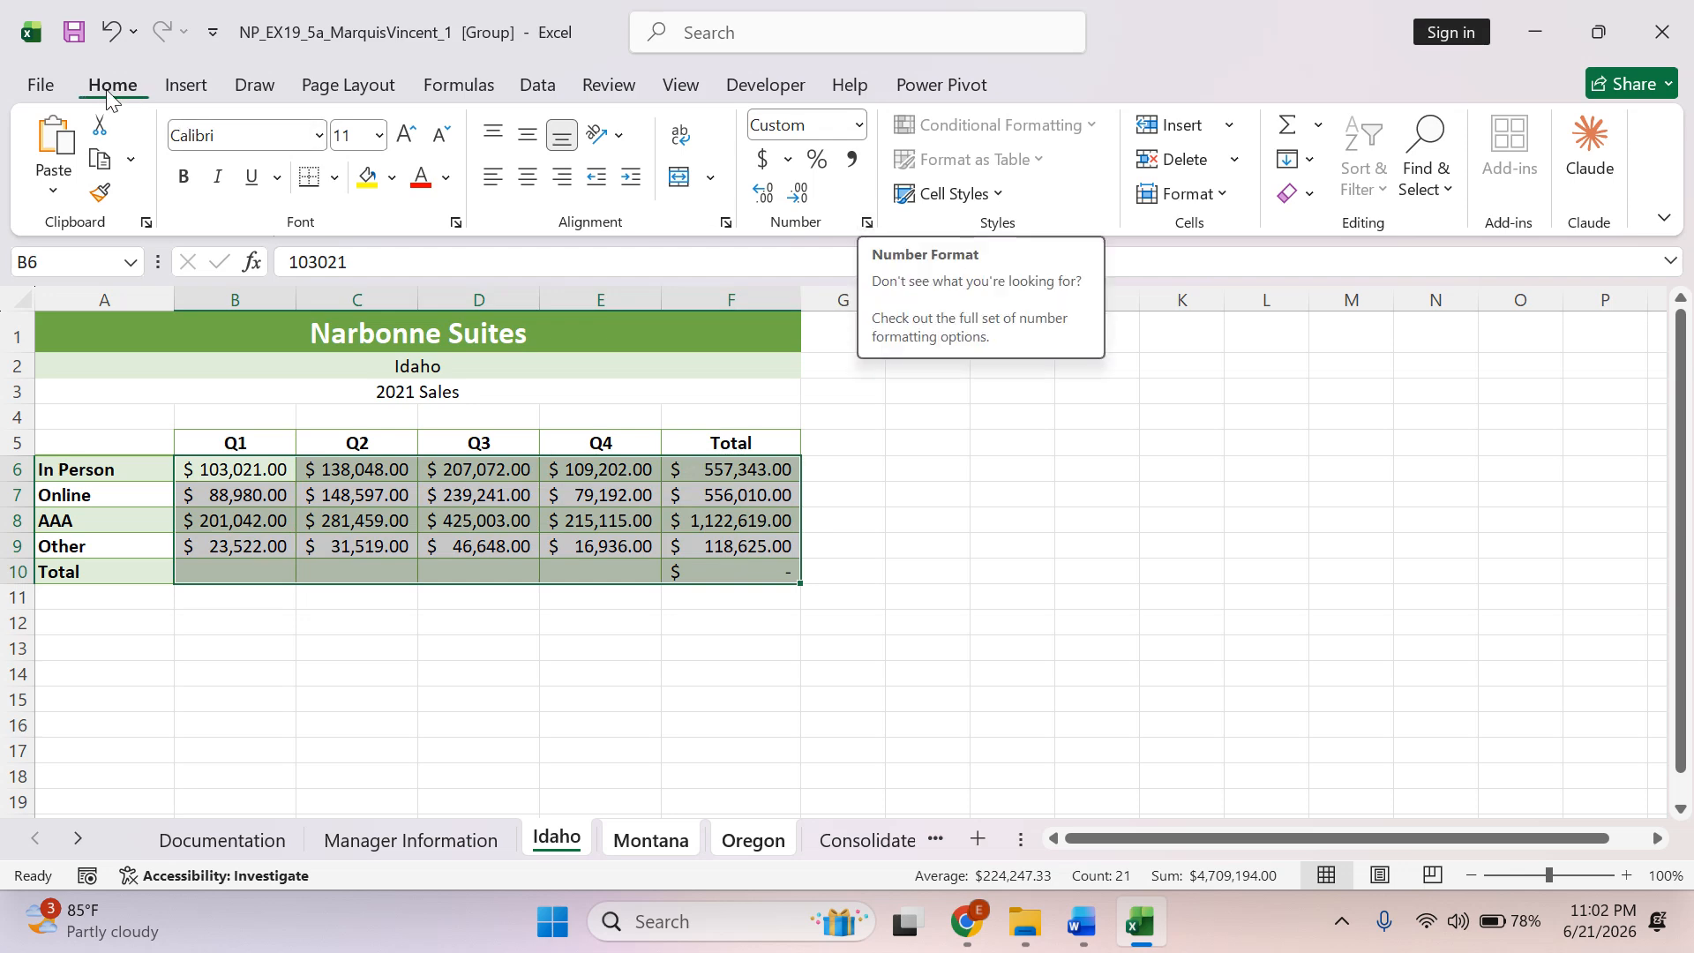
pyautogui.click(868, 225)
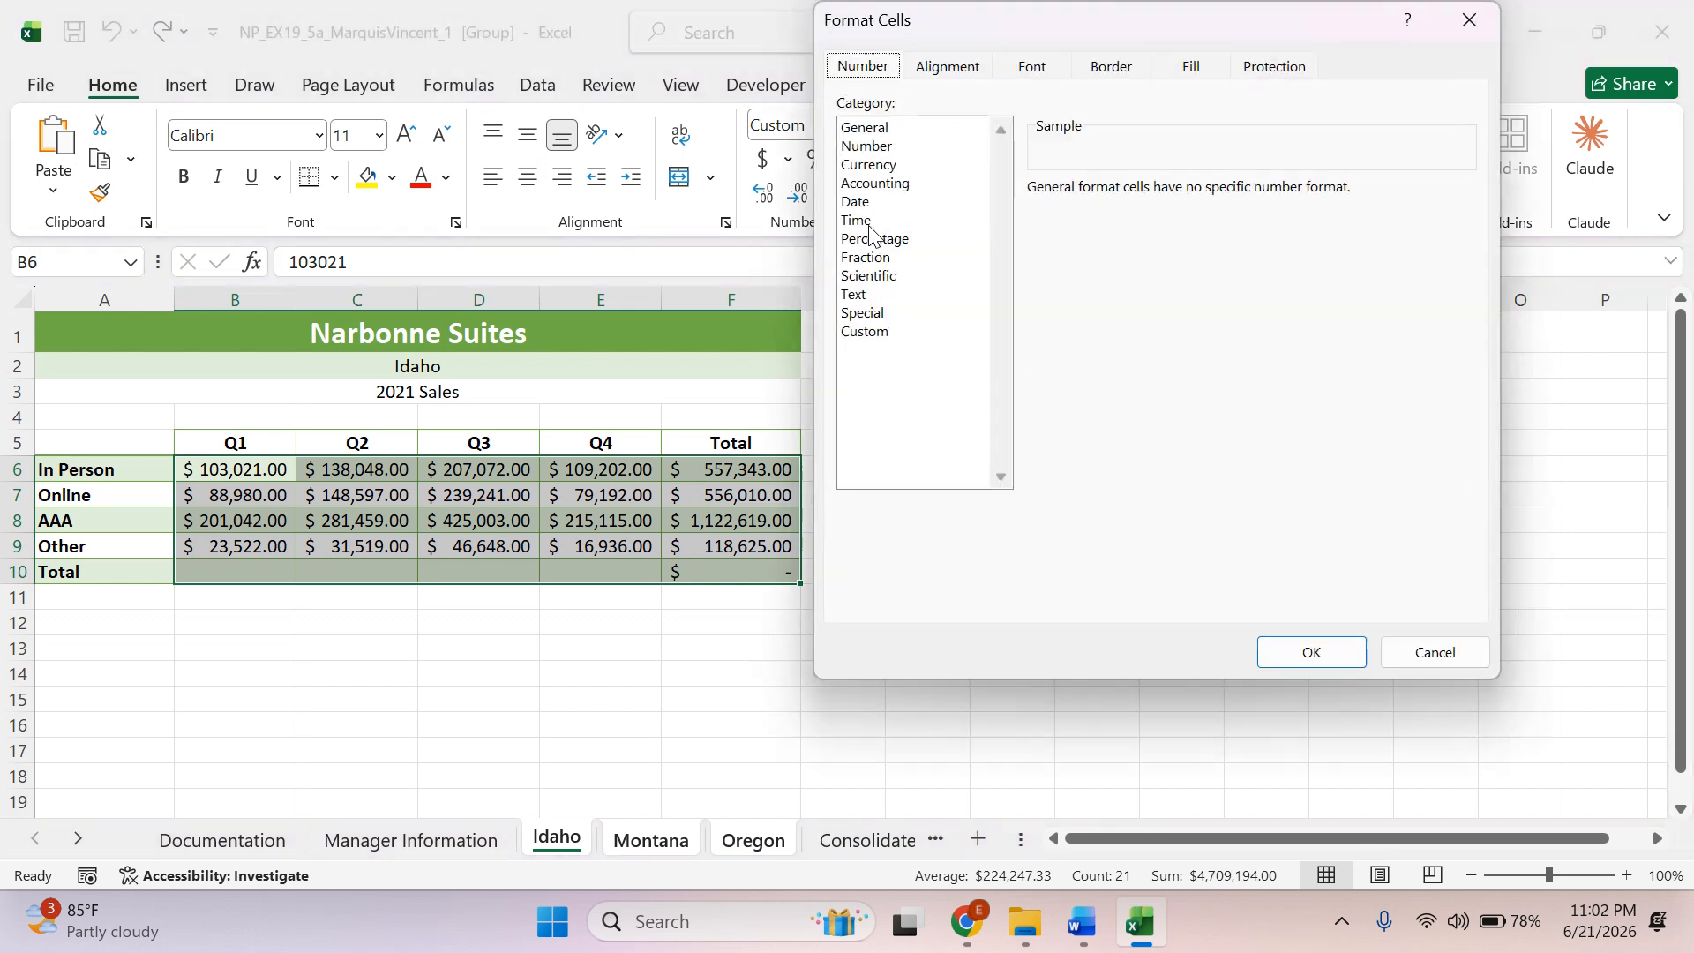
pyautogui.click(893, 185)
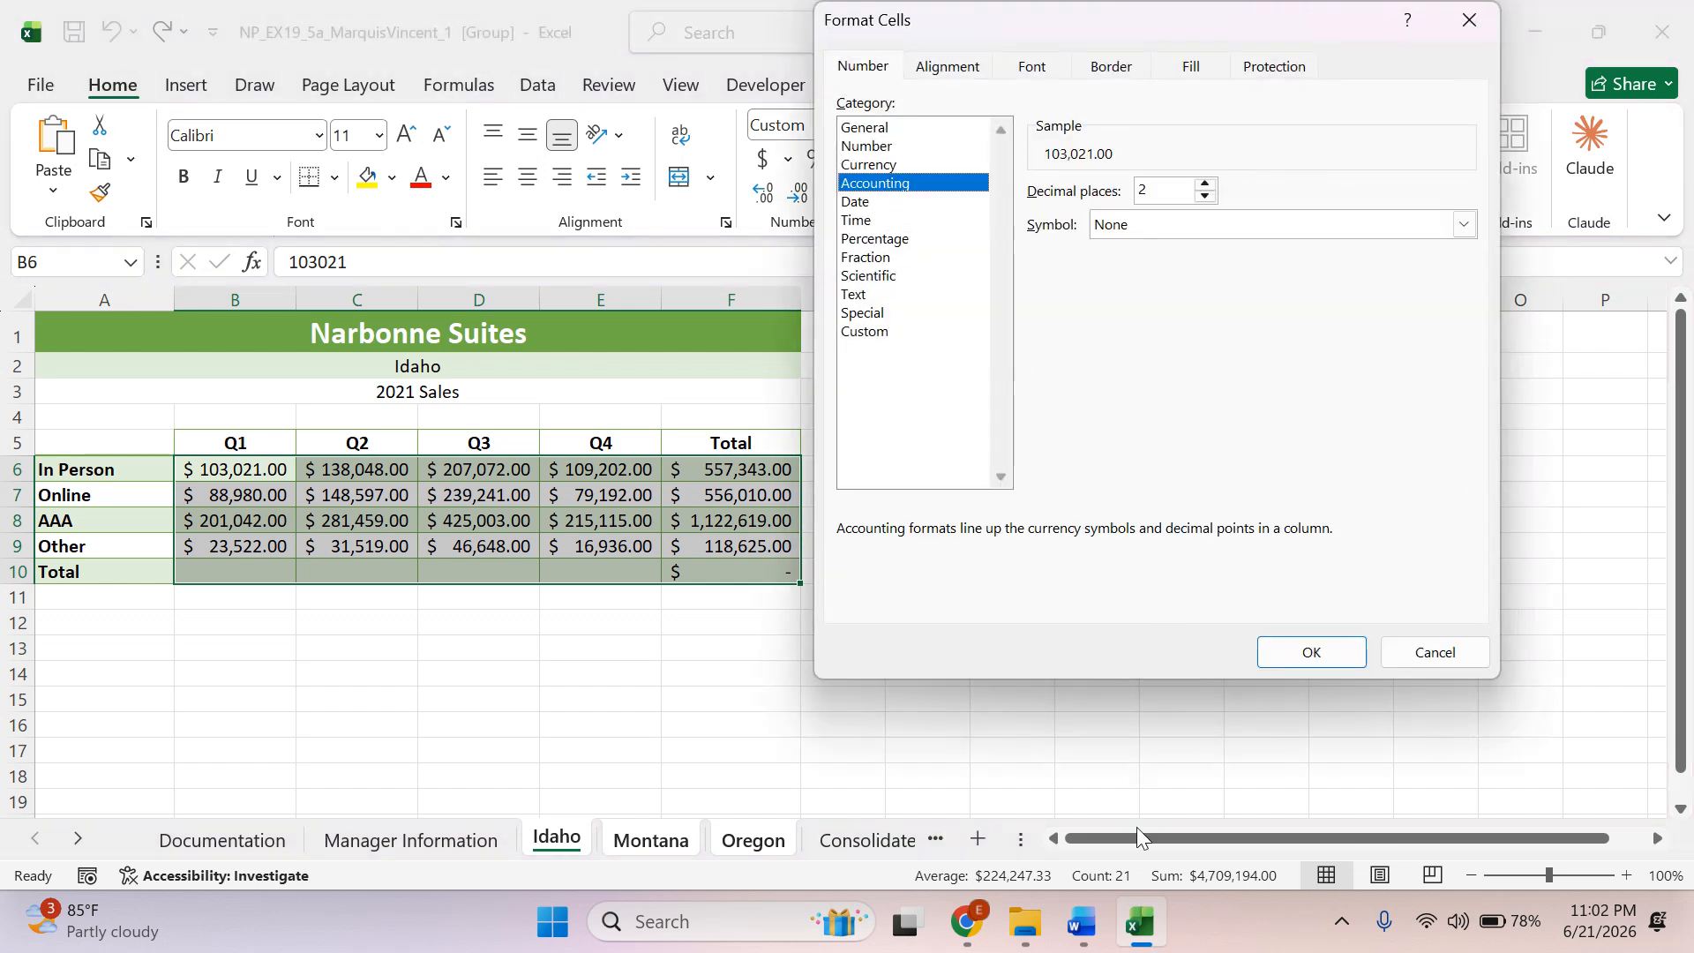
pyautogui.click(1205, 195)
pyautogui.click(1157, 229)
pyautogui.click(1136, 264)
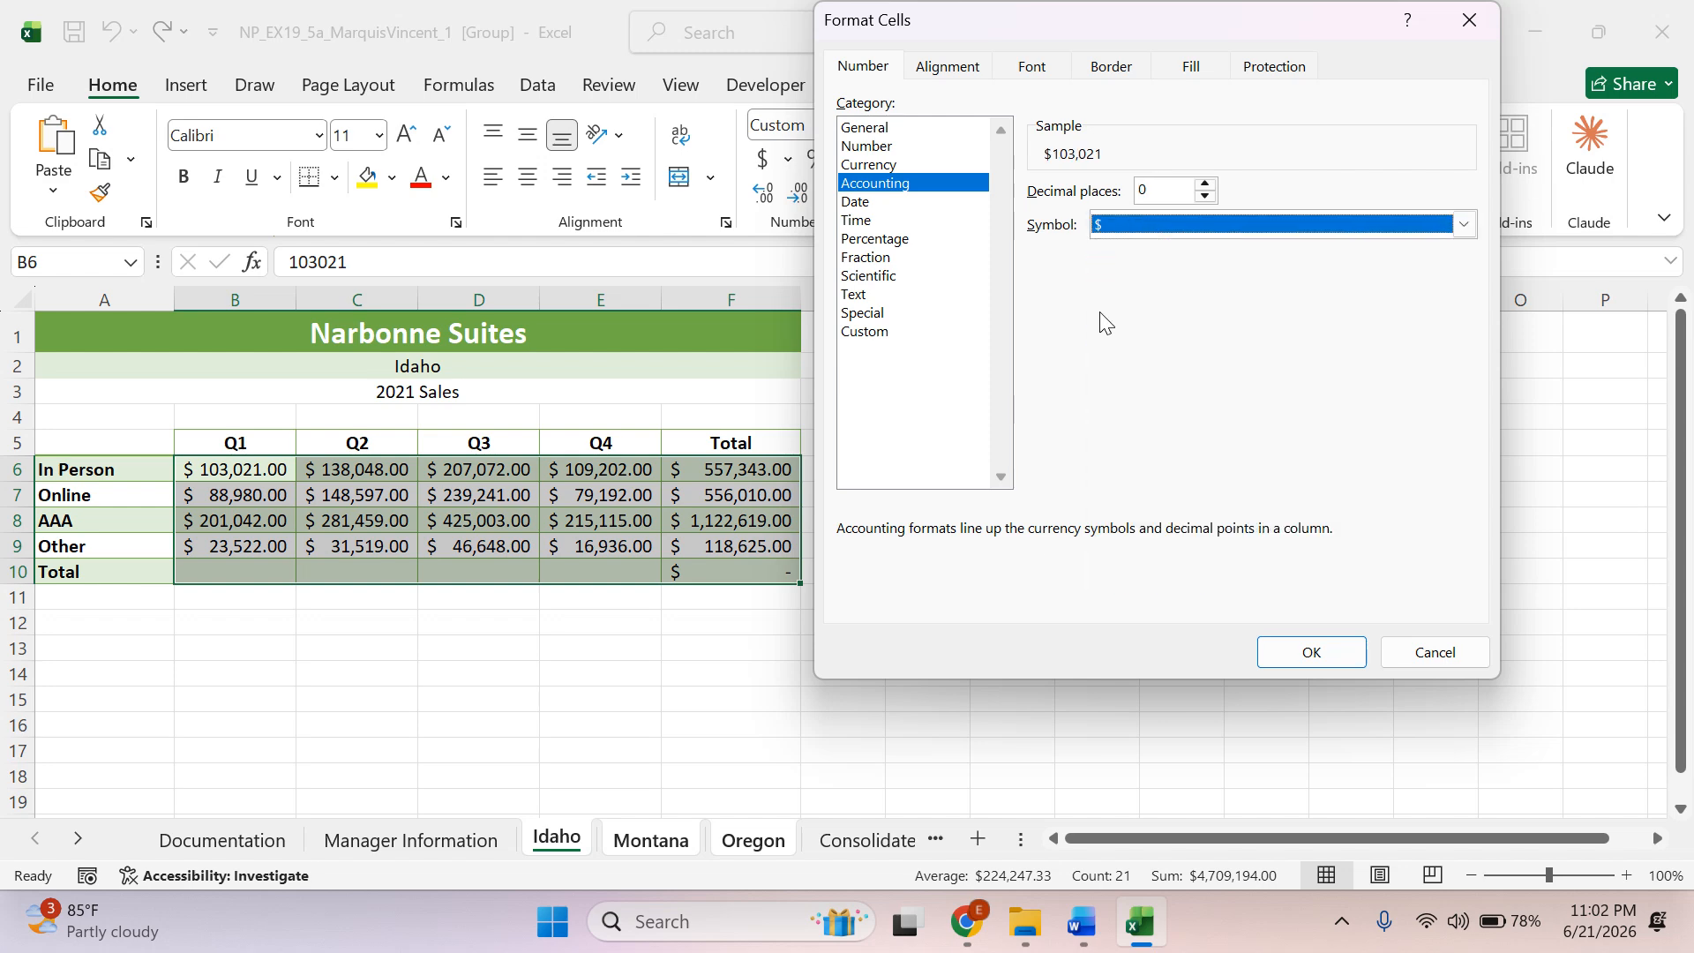
pyautogui.click(1080, 924)
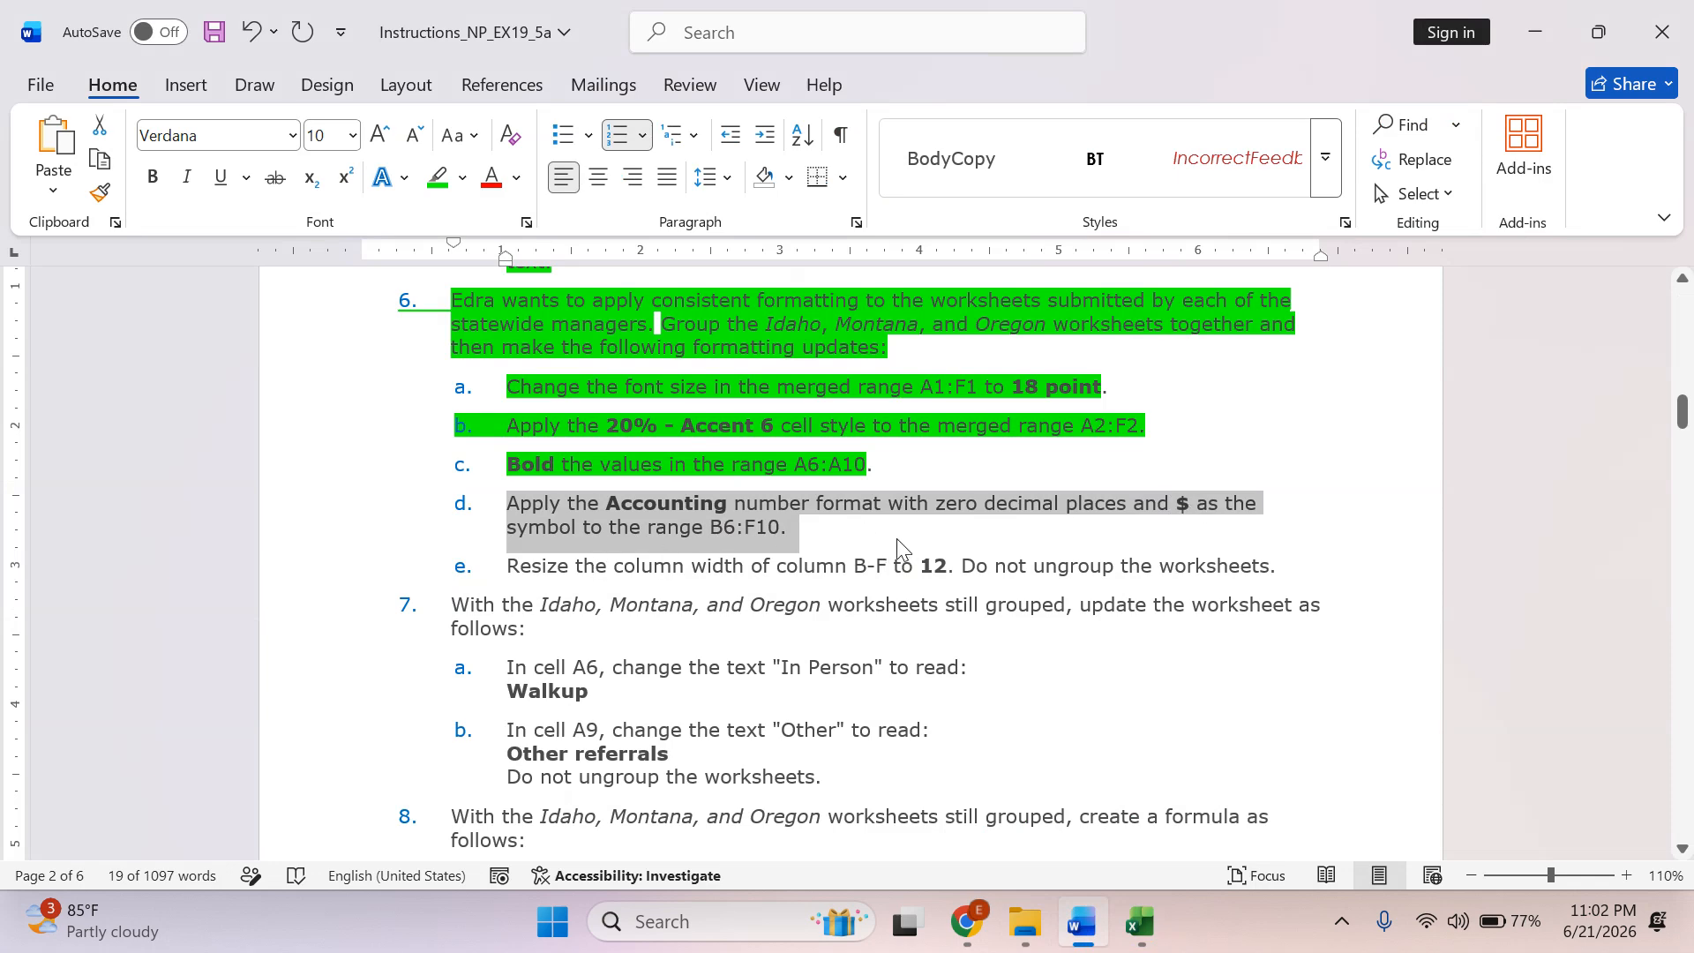
pyautogui.click(1147, 923)
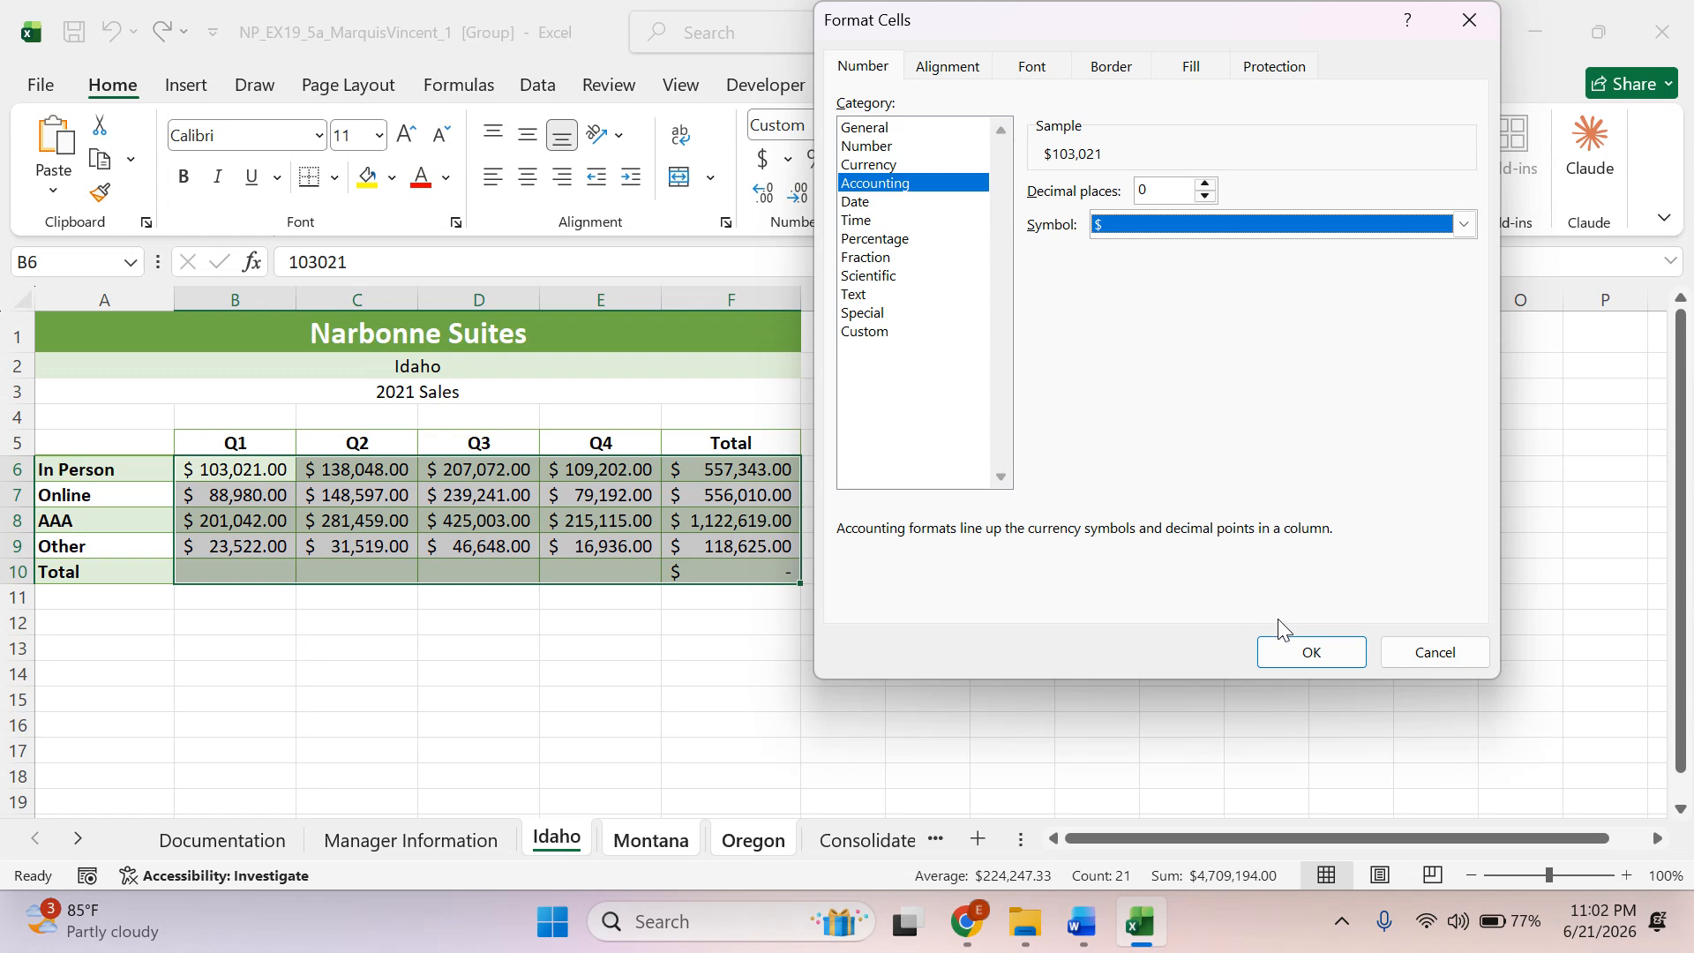
pyautogui.click(1094, 922)
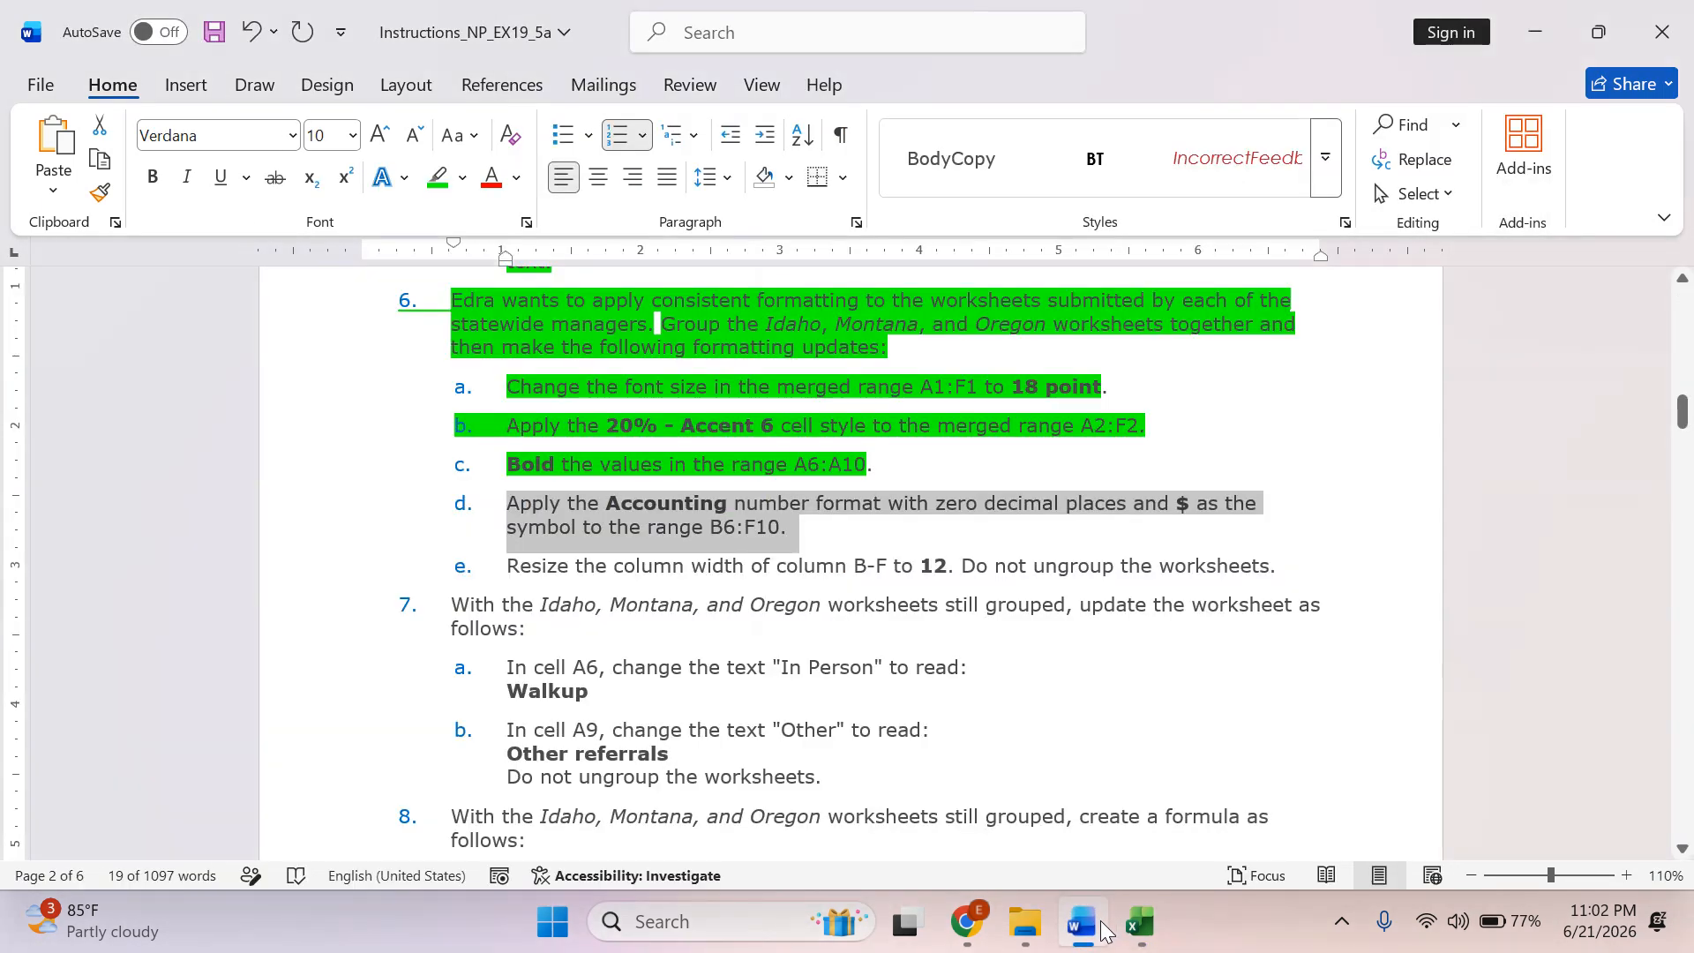
pyautogui.click(1100, 923)
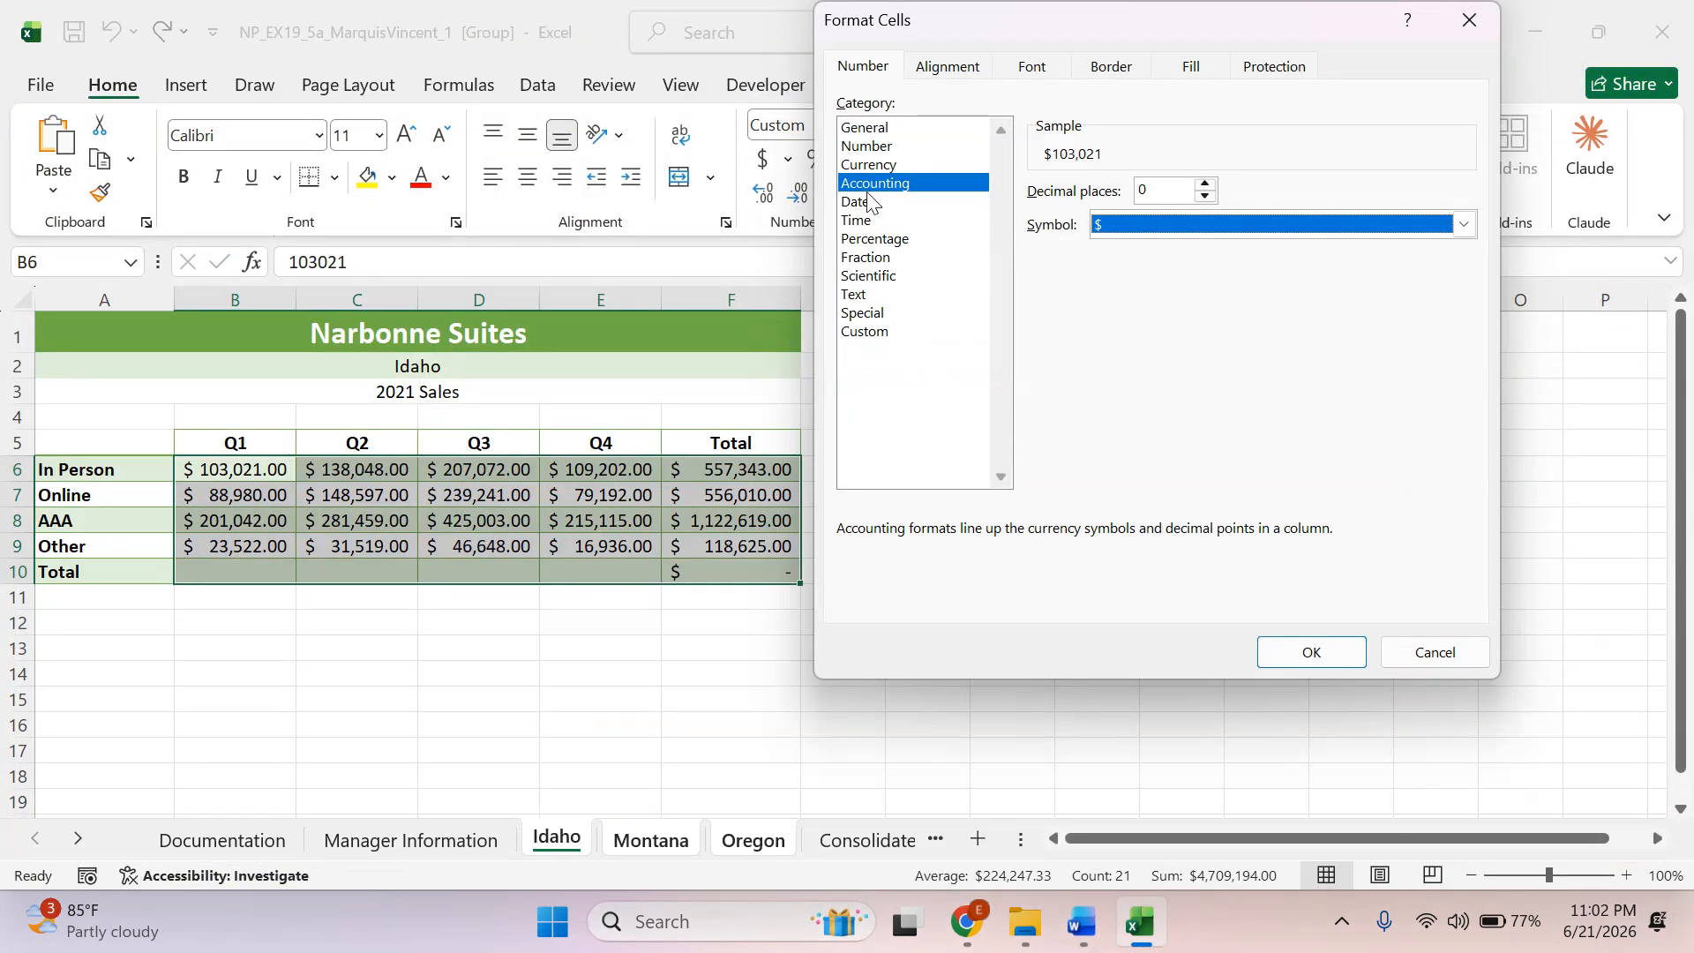
pyautogui.click(1312, 652)
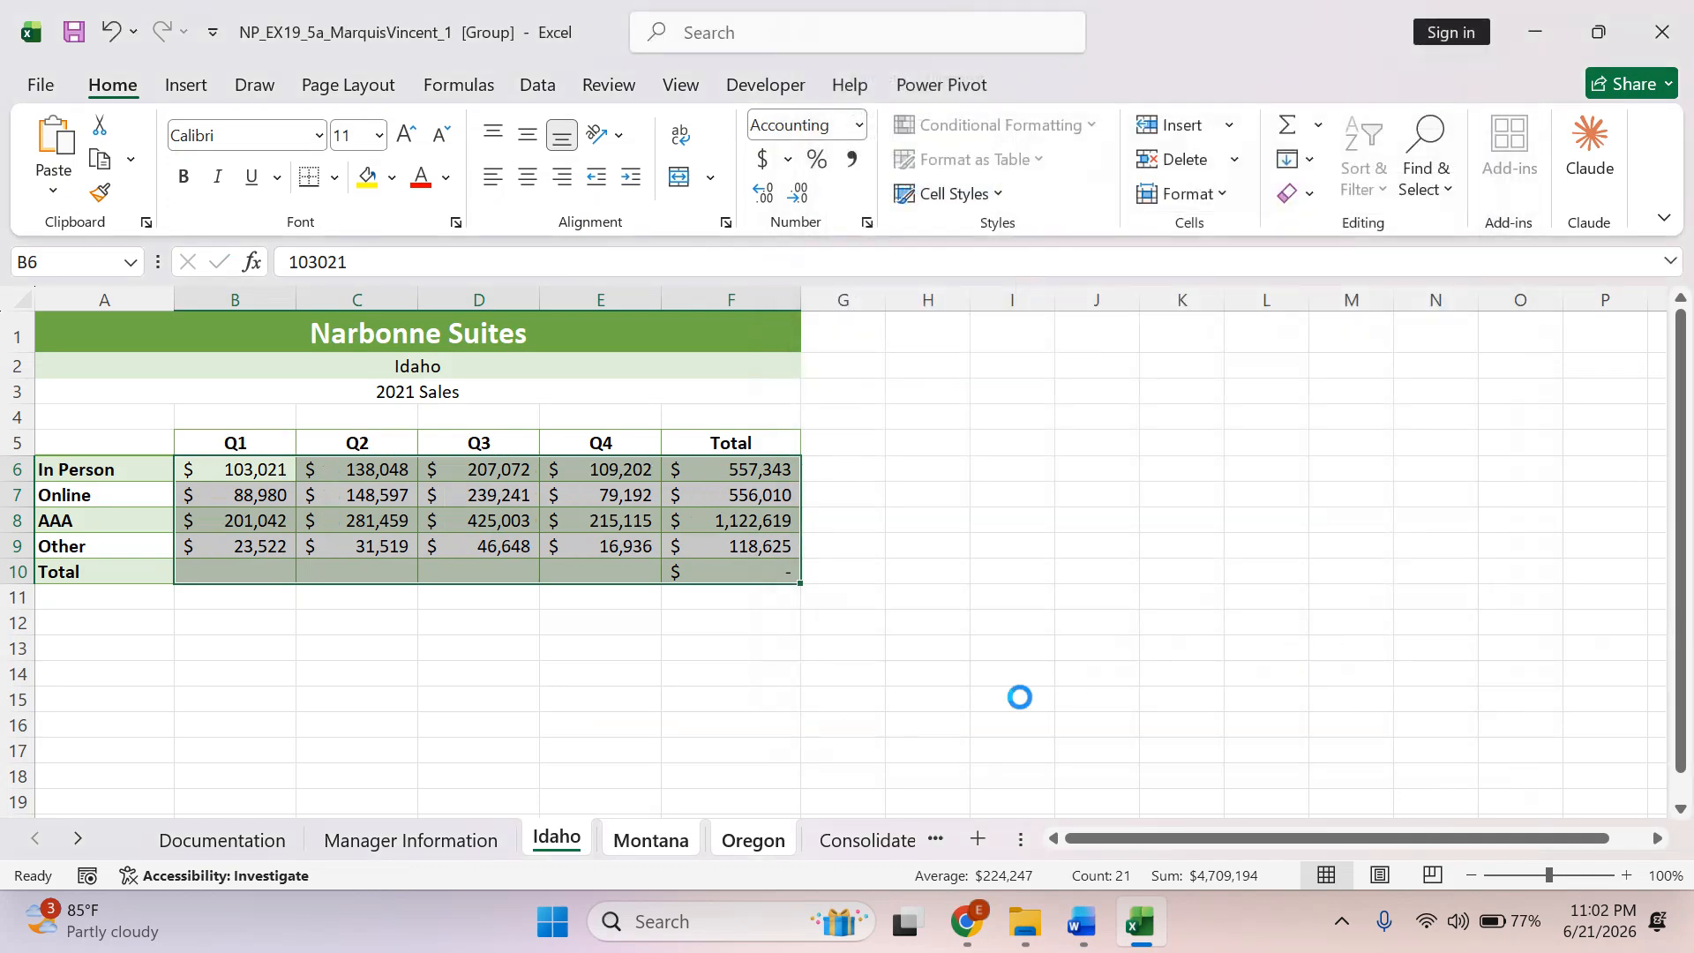
# Switch to Word, highlight instruction 6d in green and select the column width text of instruction 6e.
pyautogui.hotkey('alt', 'Tab')
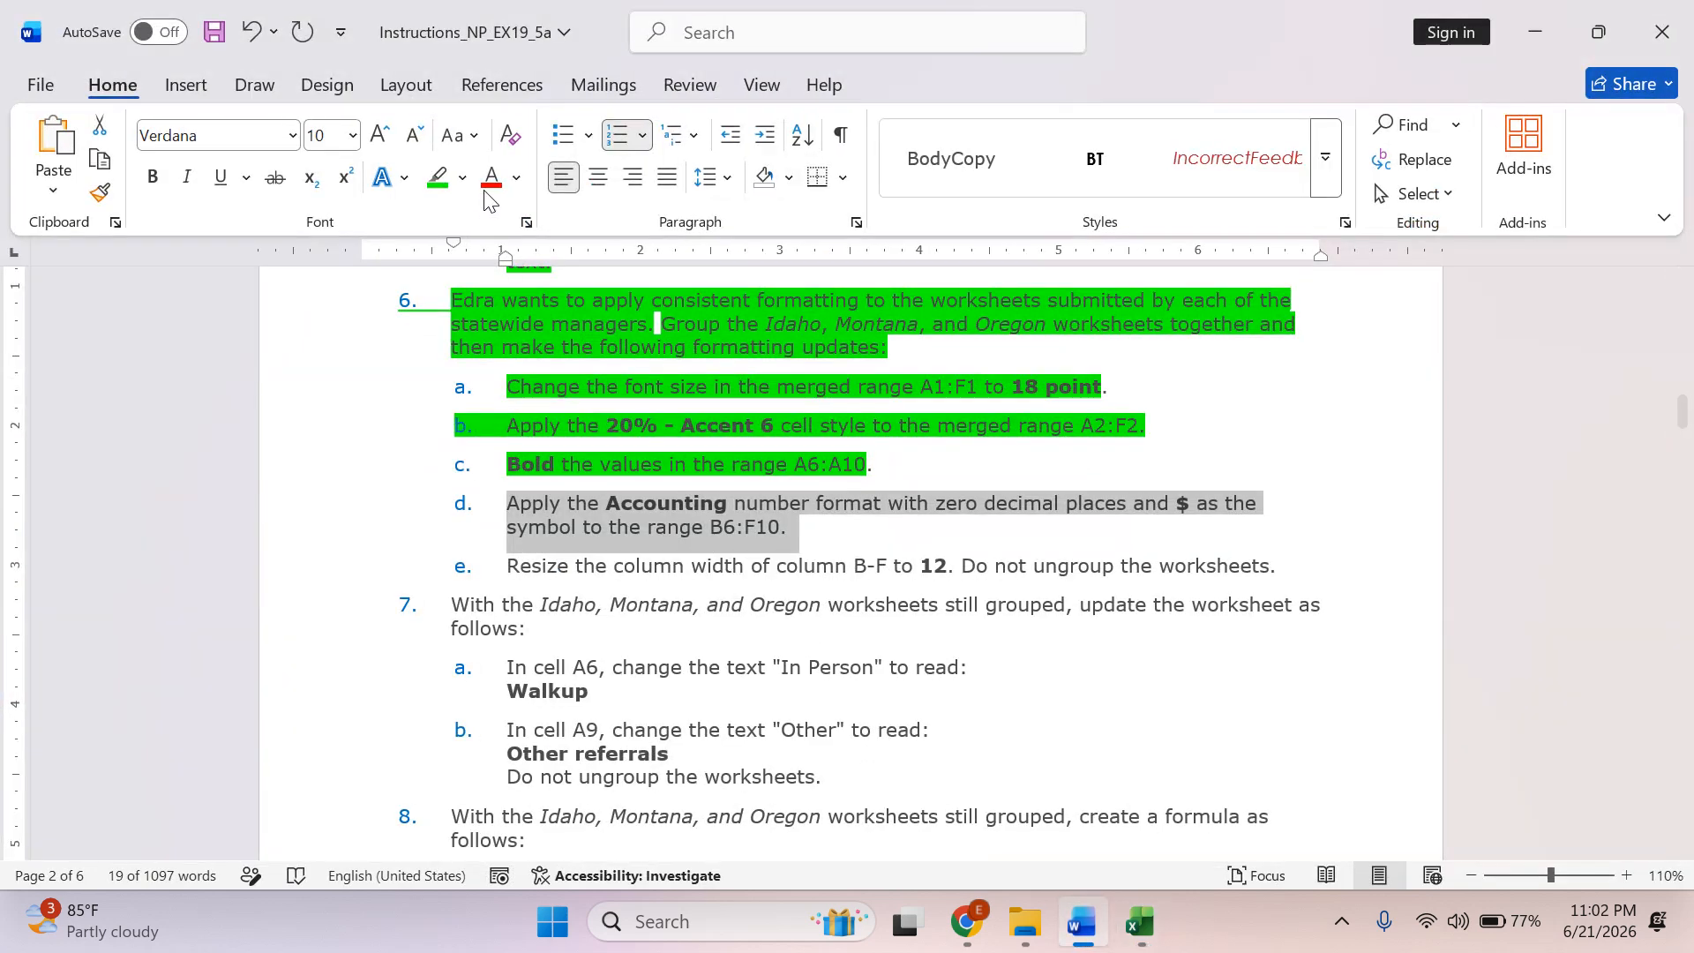
pyautogui.click(434, 179)
pyautogui.moveTo(622, 566); pyautogui.dragTo(920, 576)
# Switch to Excel and set the width of columns B through F to 12 on the grouped worksheets.
pyautogui.hotkey('alt', 'Tab')
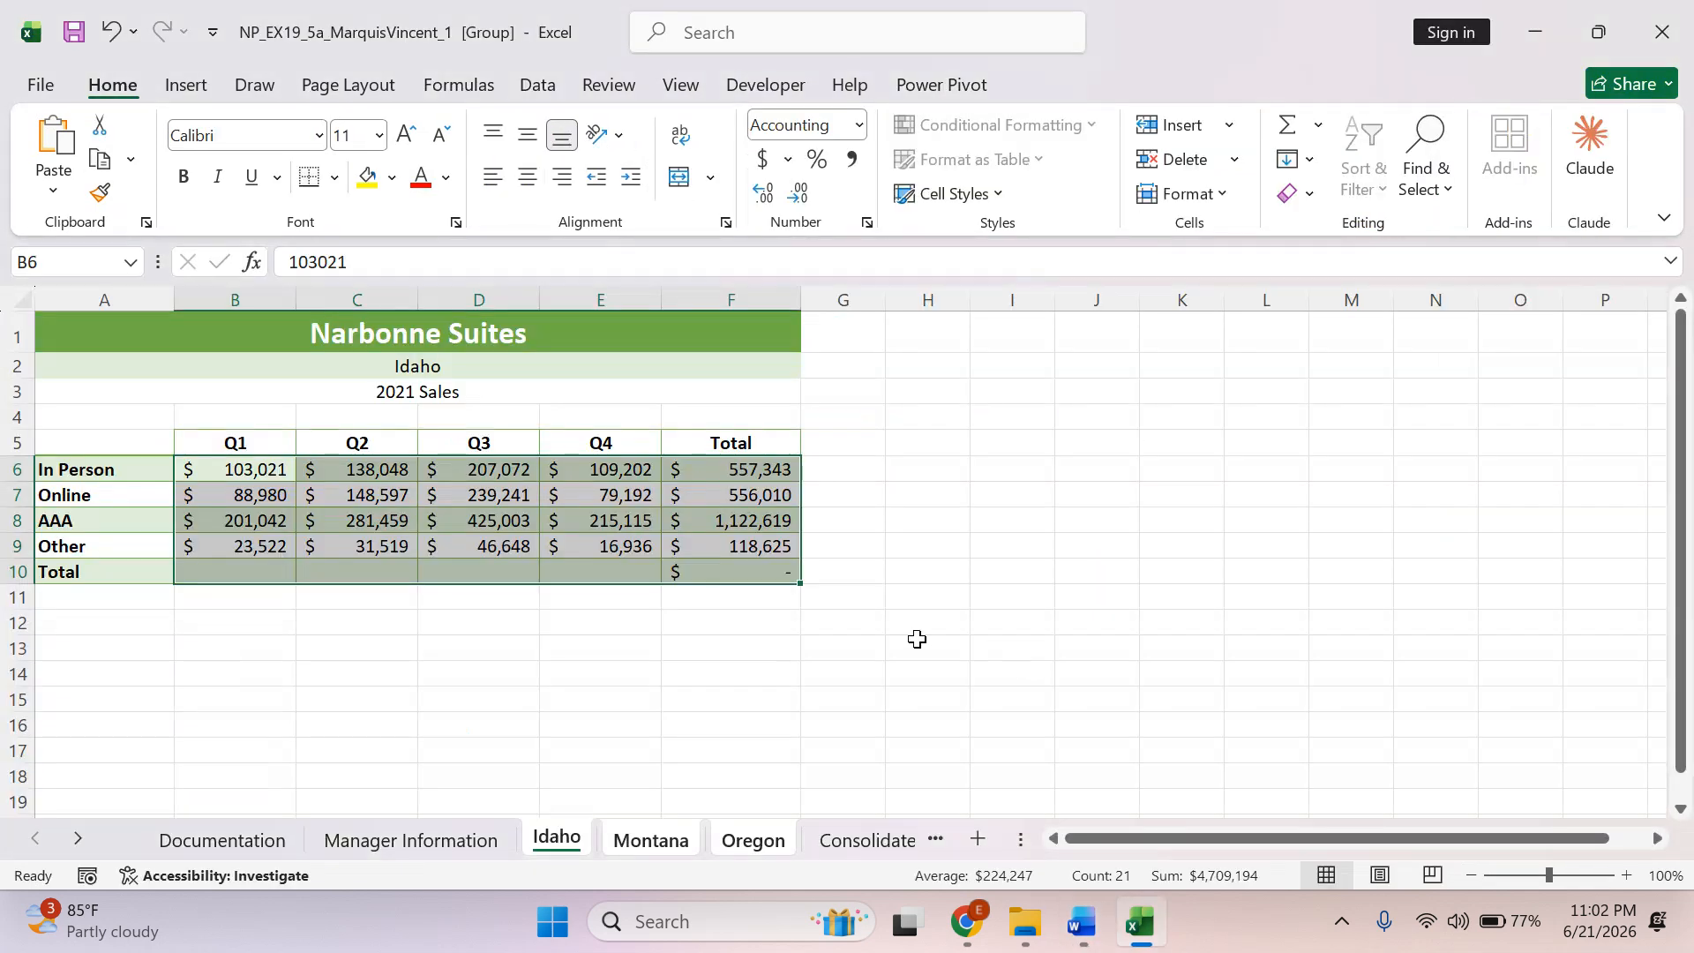
pyautogui.moveTo(242, 291); pyautogui.dragTo(699, 300)
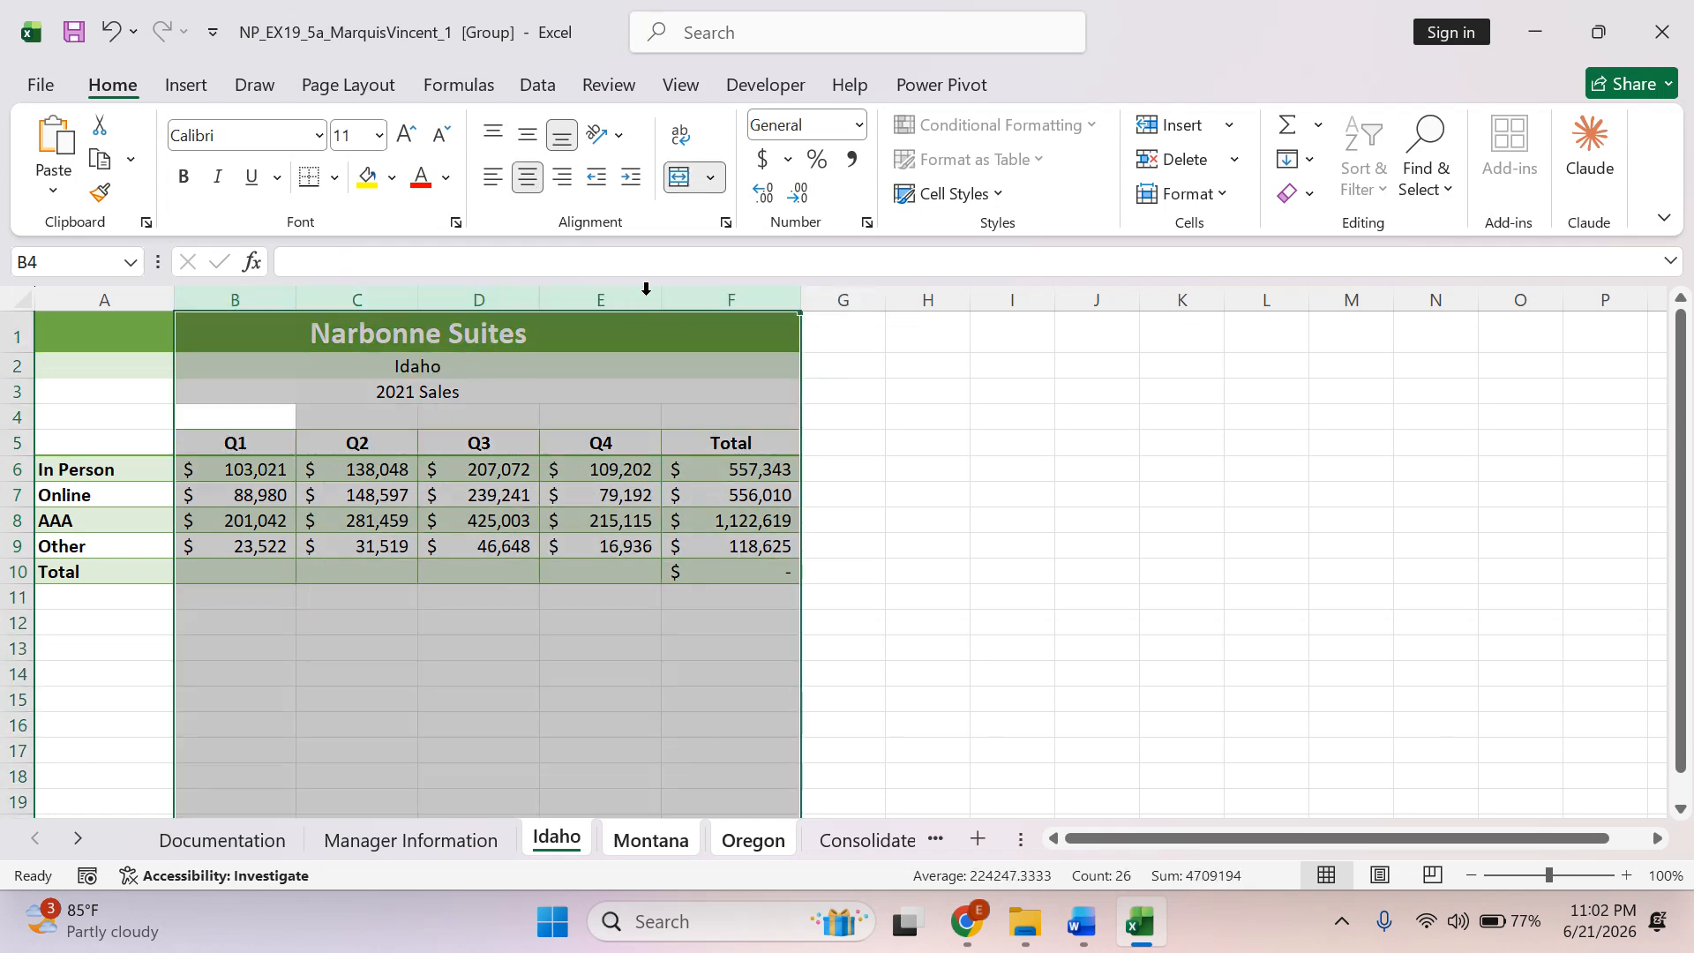
pyautogui.hotkey('alt', 'Tab')
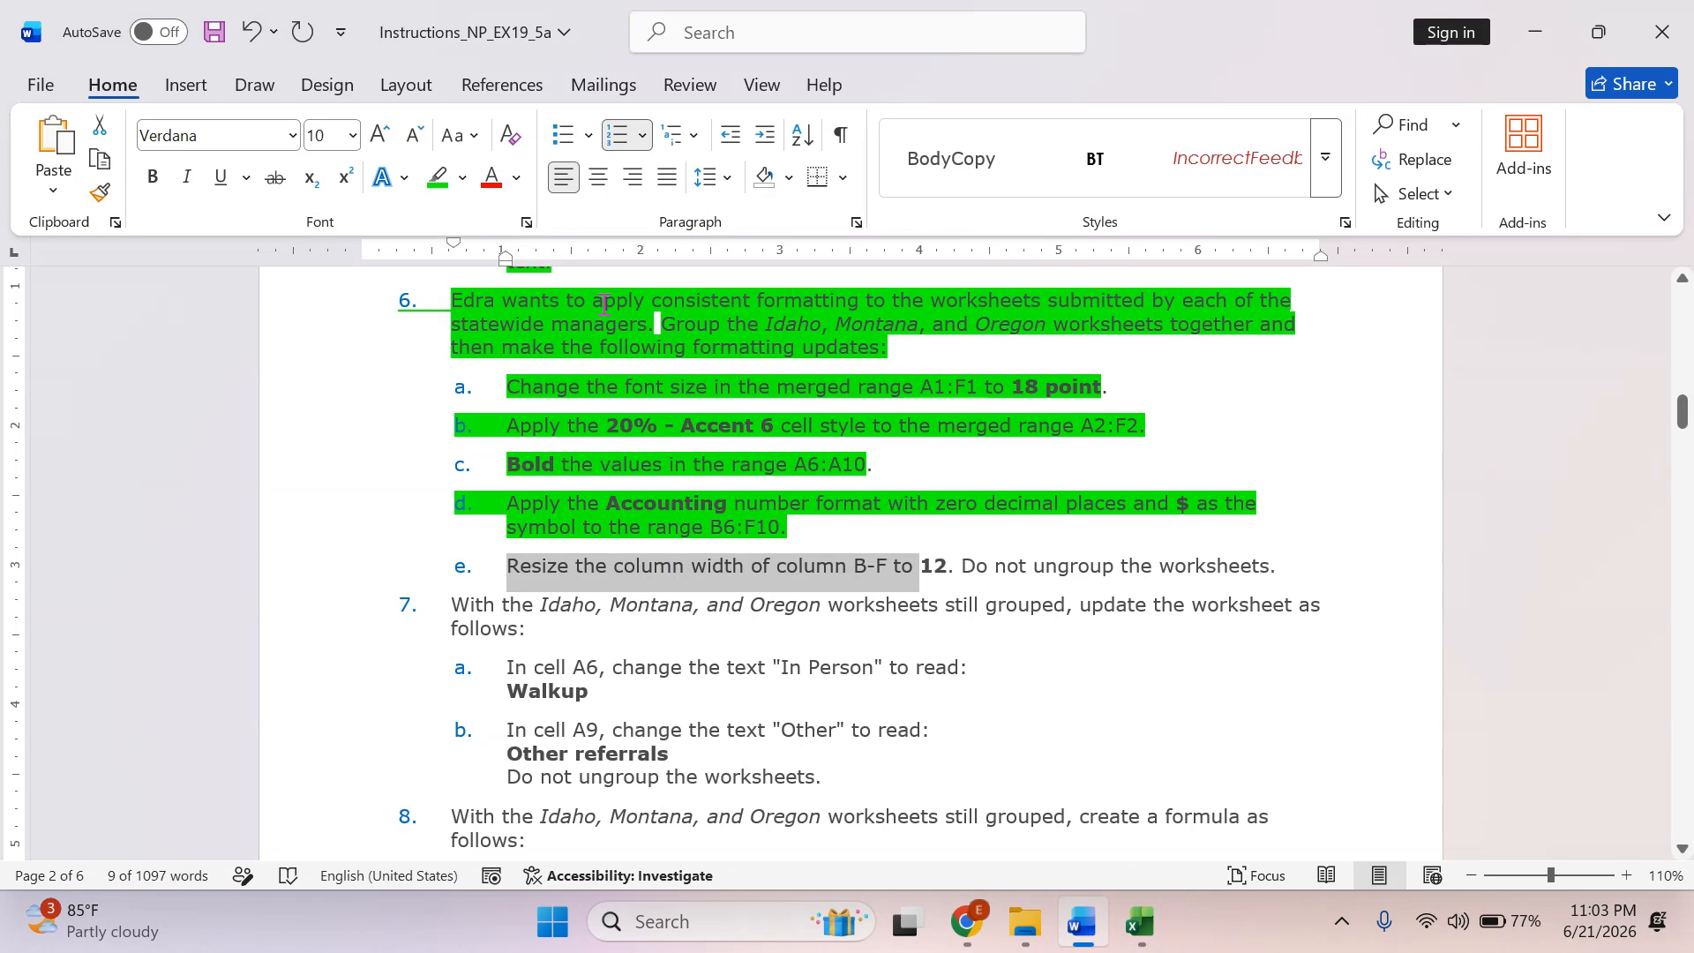
pyautogui.hotkey('alt', 'Tab')
pyautogui.rightClick(598, 299)
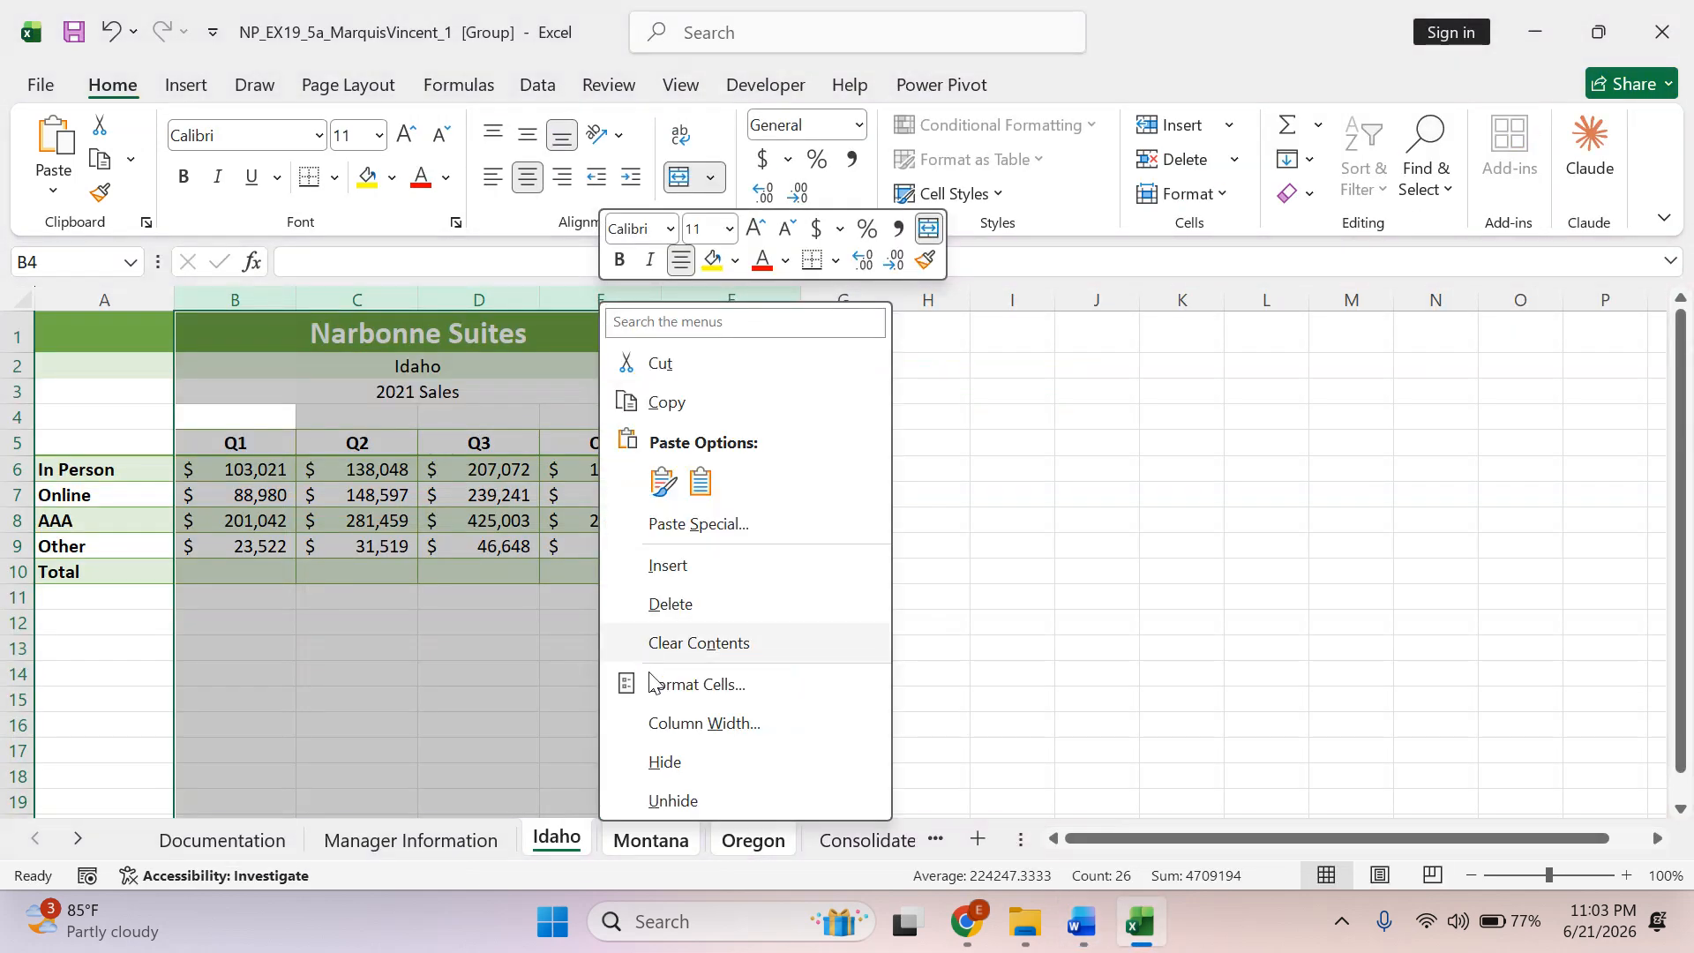
pyautogui.click(680, 724)
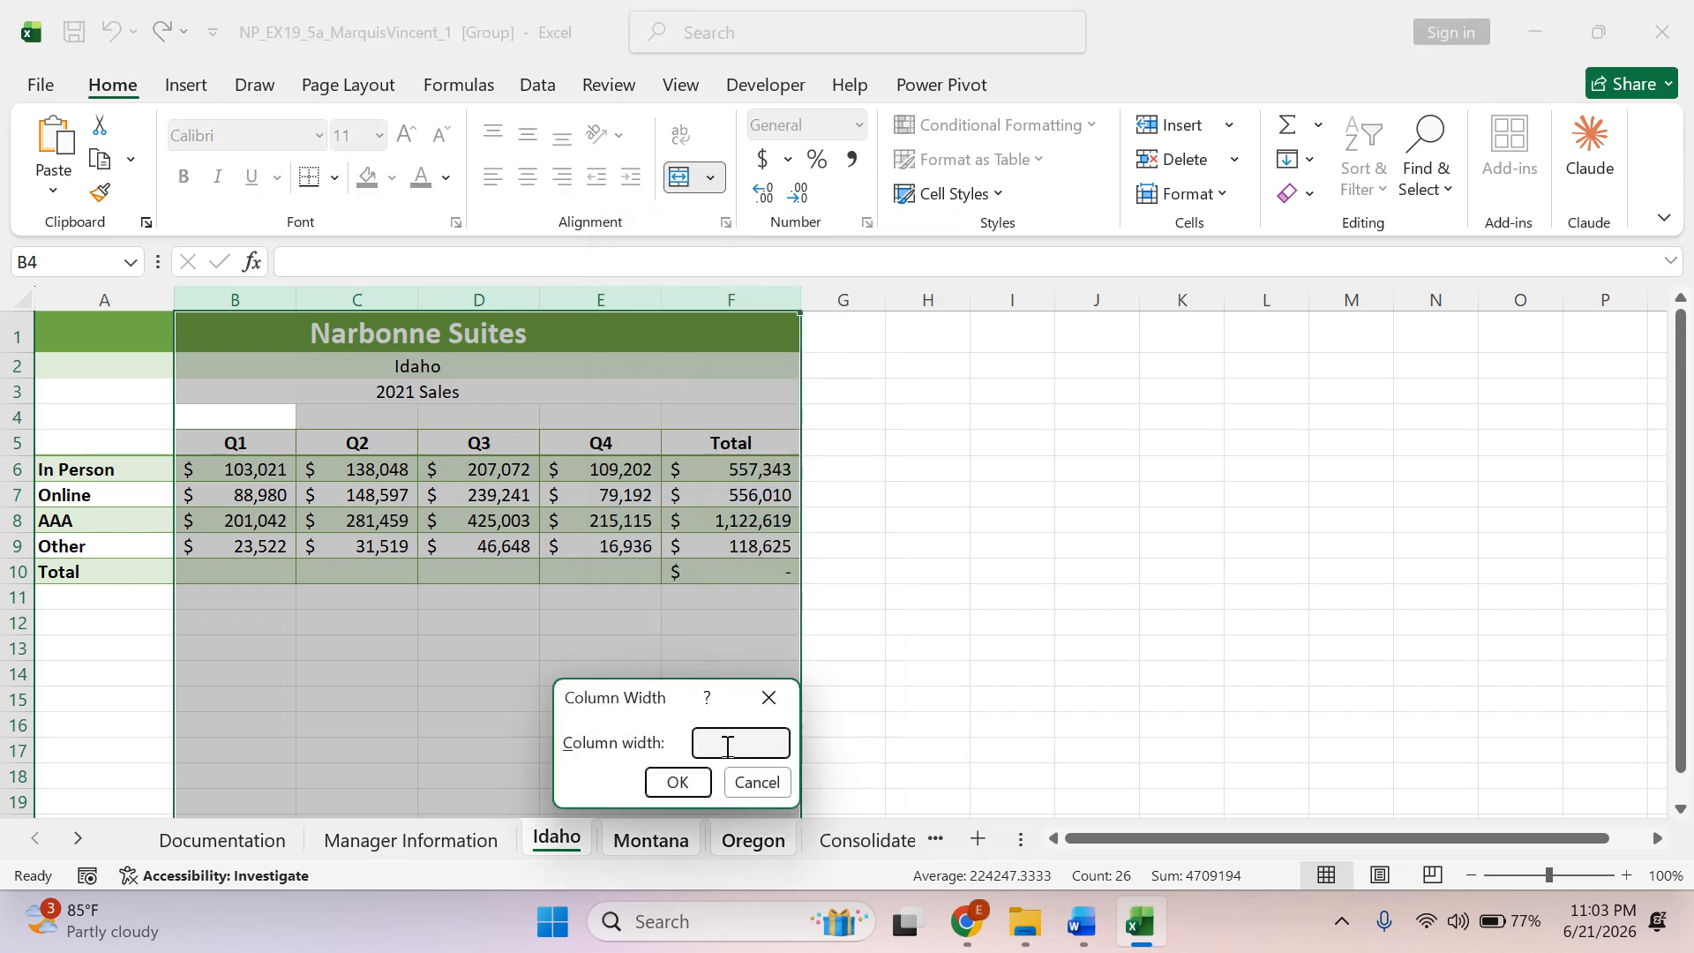
pyautogui.write('12')
pyautogui.click(677, 783)
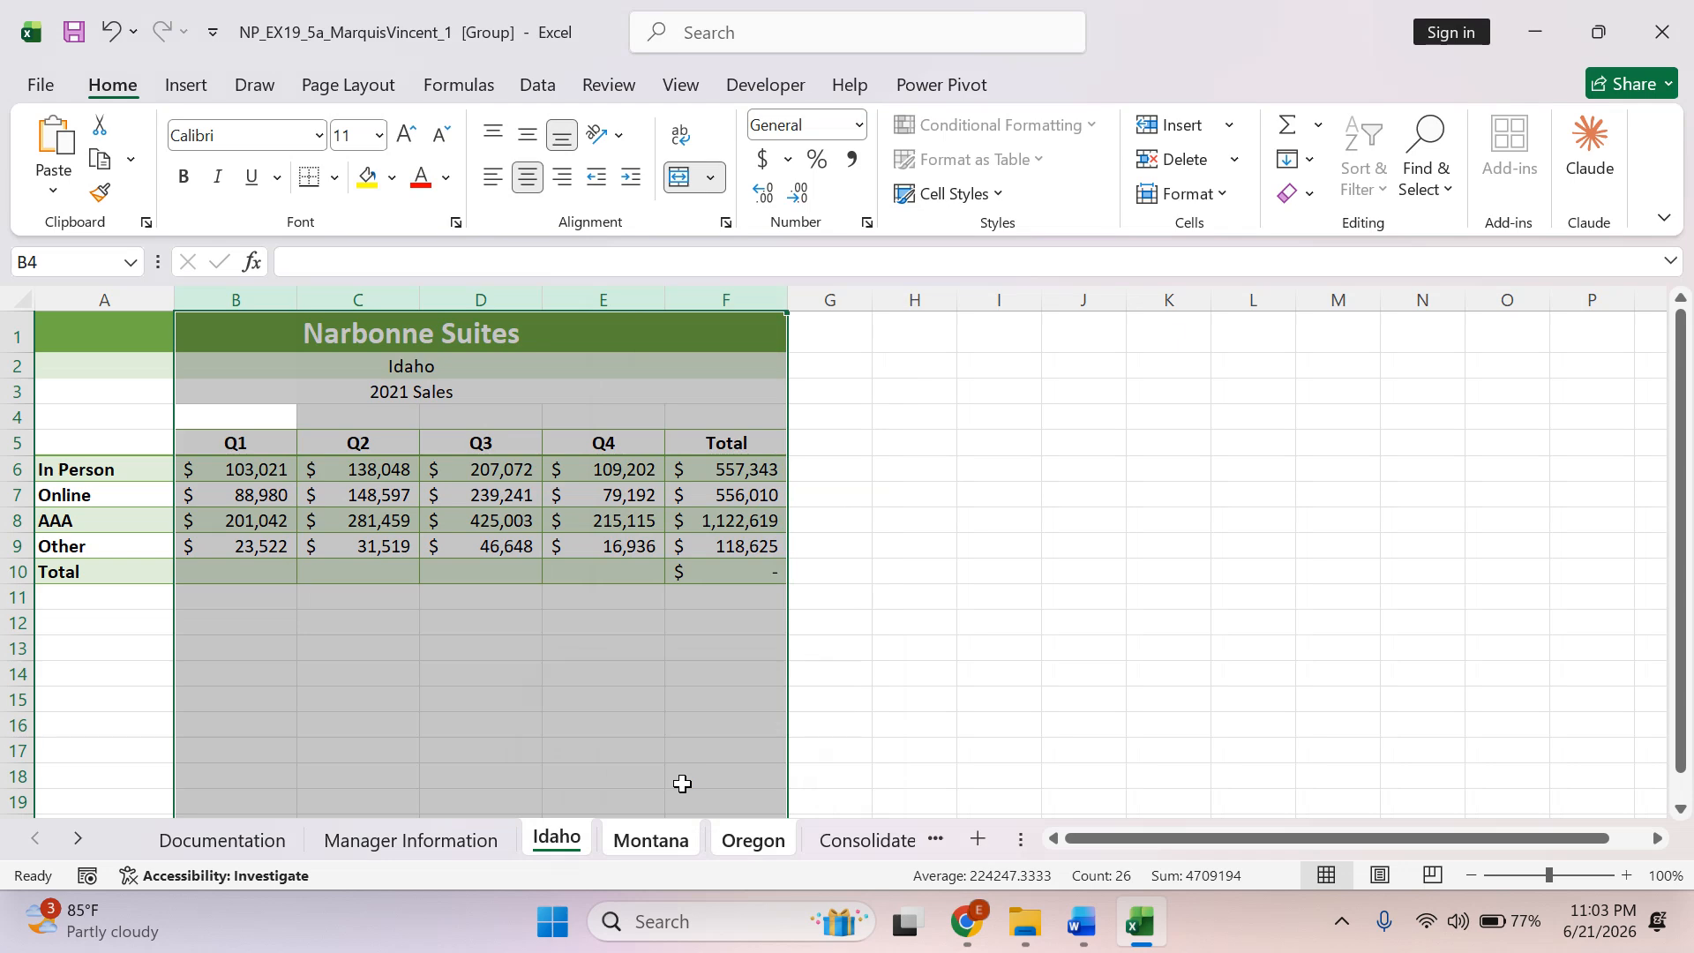
pyautogui.click(682, 783)
# Switch to Word, highlight the selected text of instruction 6e in green, select its ungrouping note, and return to Excel to deselect the columns.
pyautogui.hotkey('alt', 'Tab')
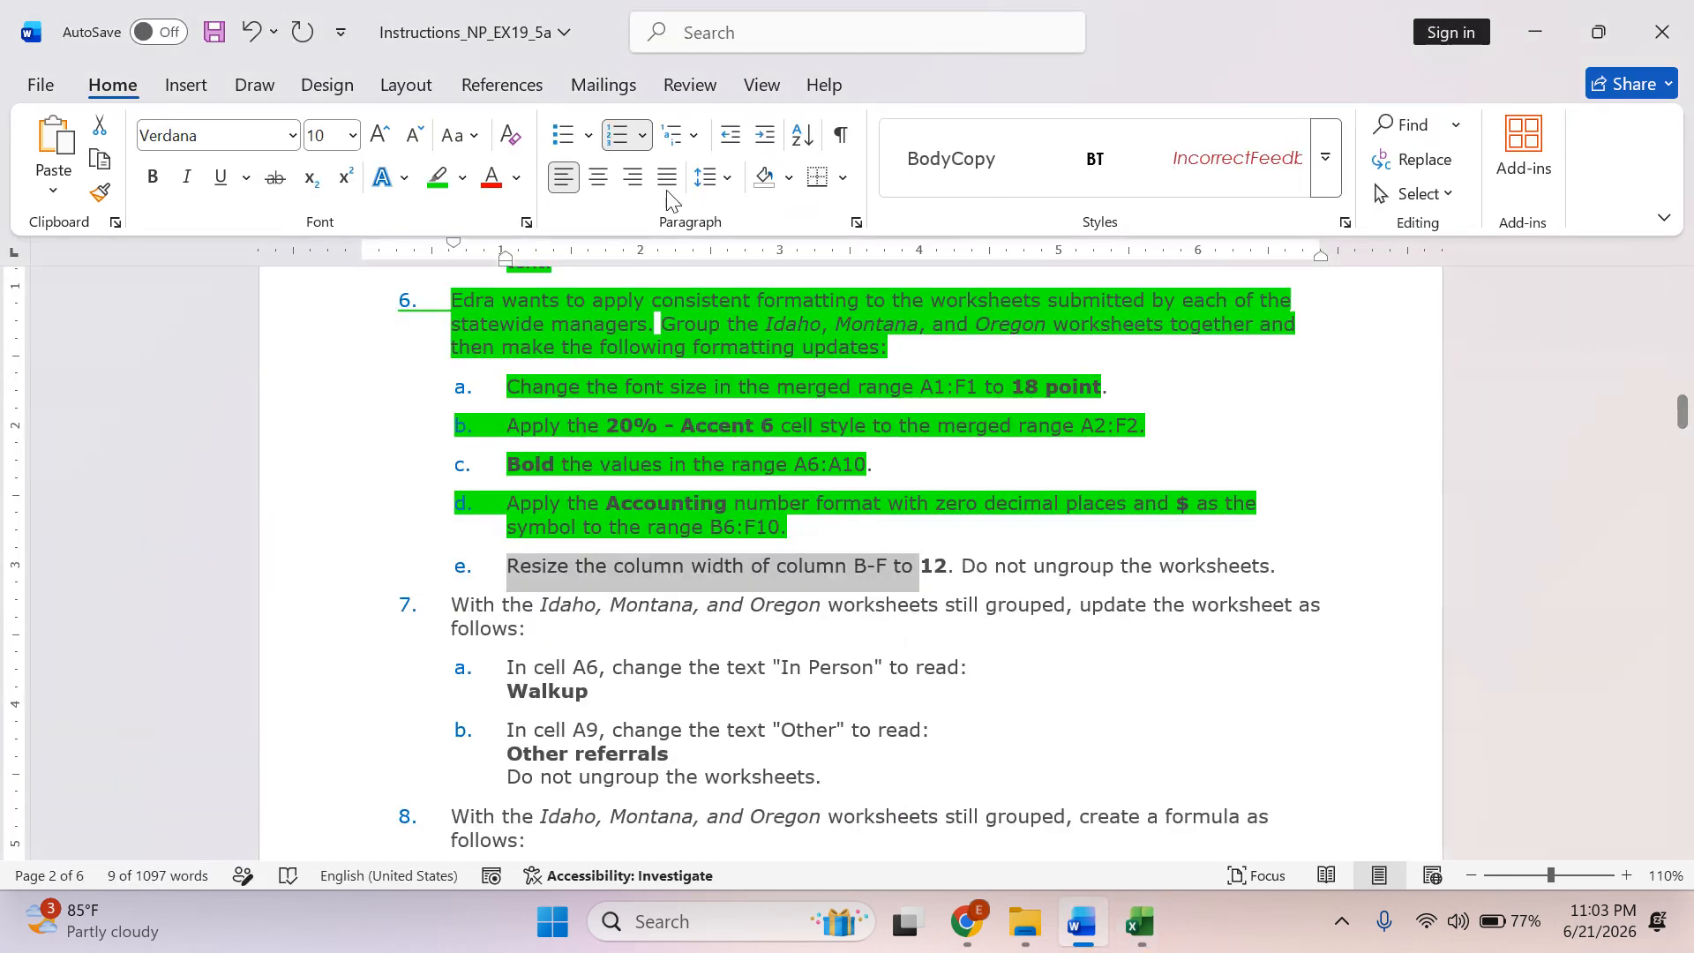
pyautogui.click(438, 177)
pyautogui.click(1003, 486)
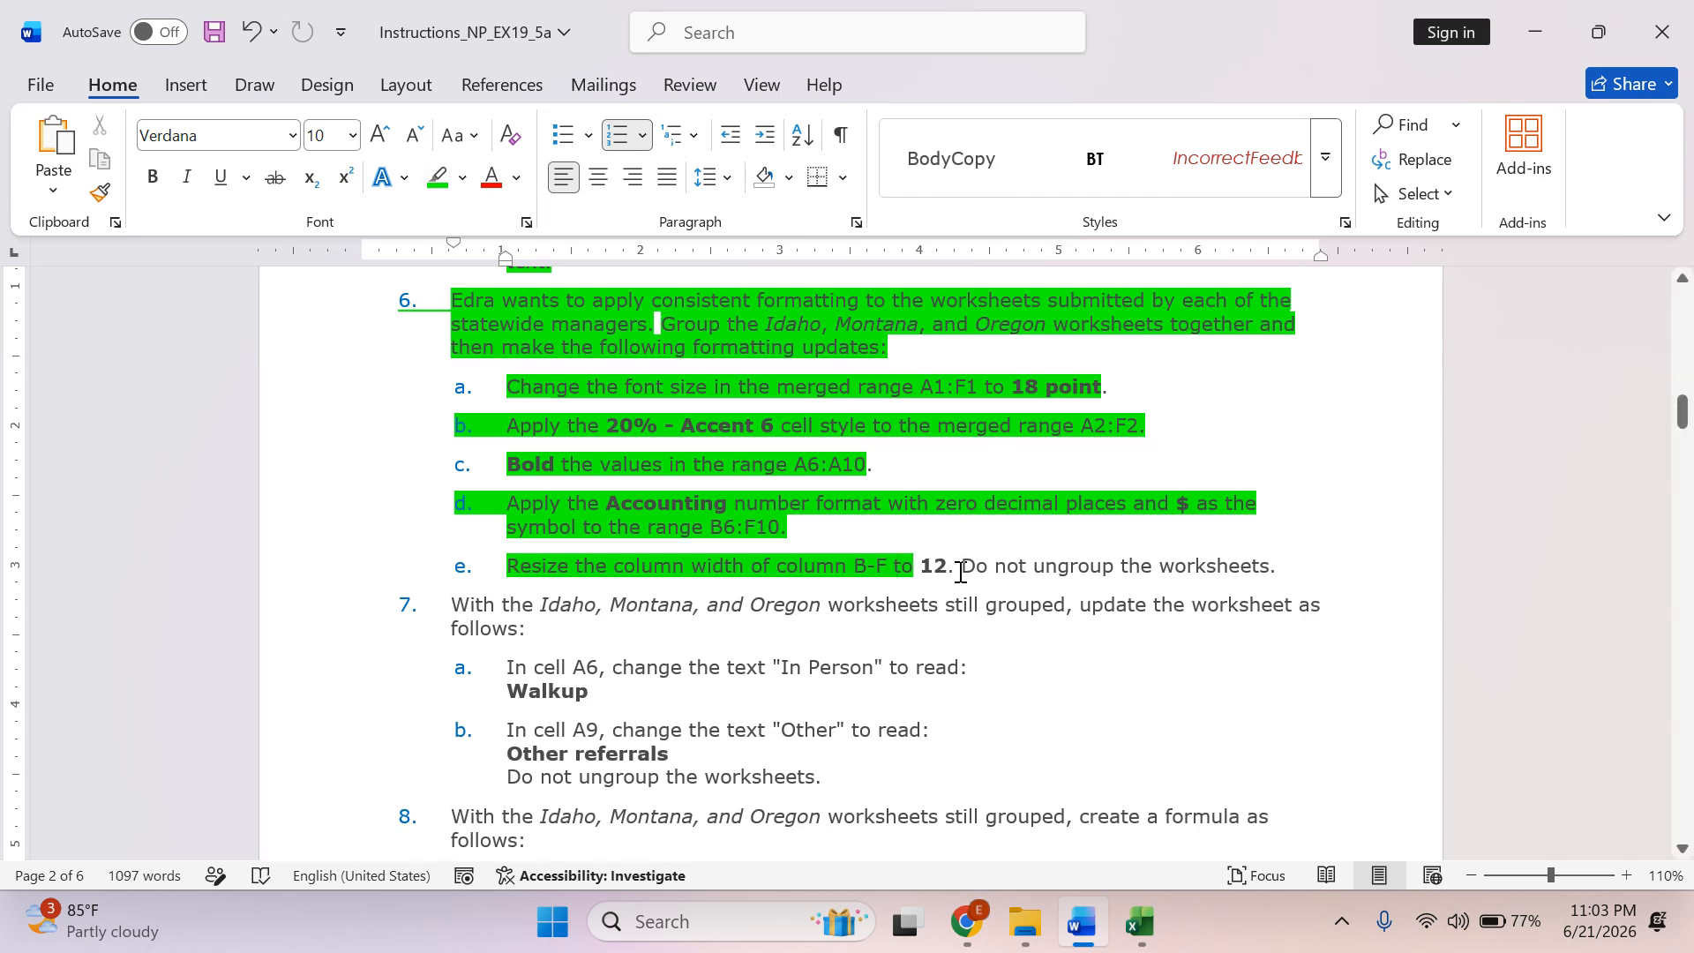
pyautogui.moveTo(1057, 569); pyautogui.dragTo(1275, 569)
pyautogui.hotkey('alt', 'Tab')
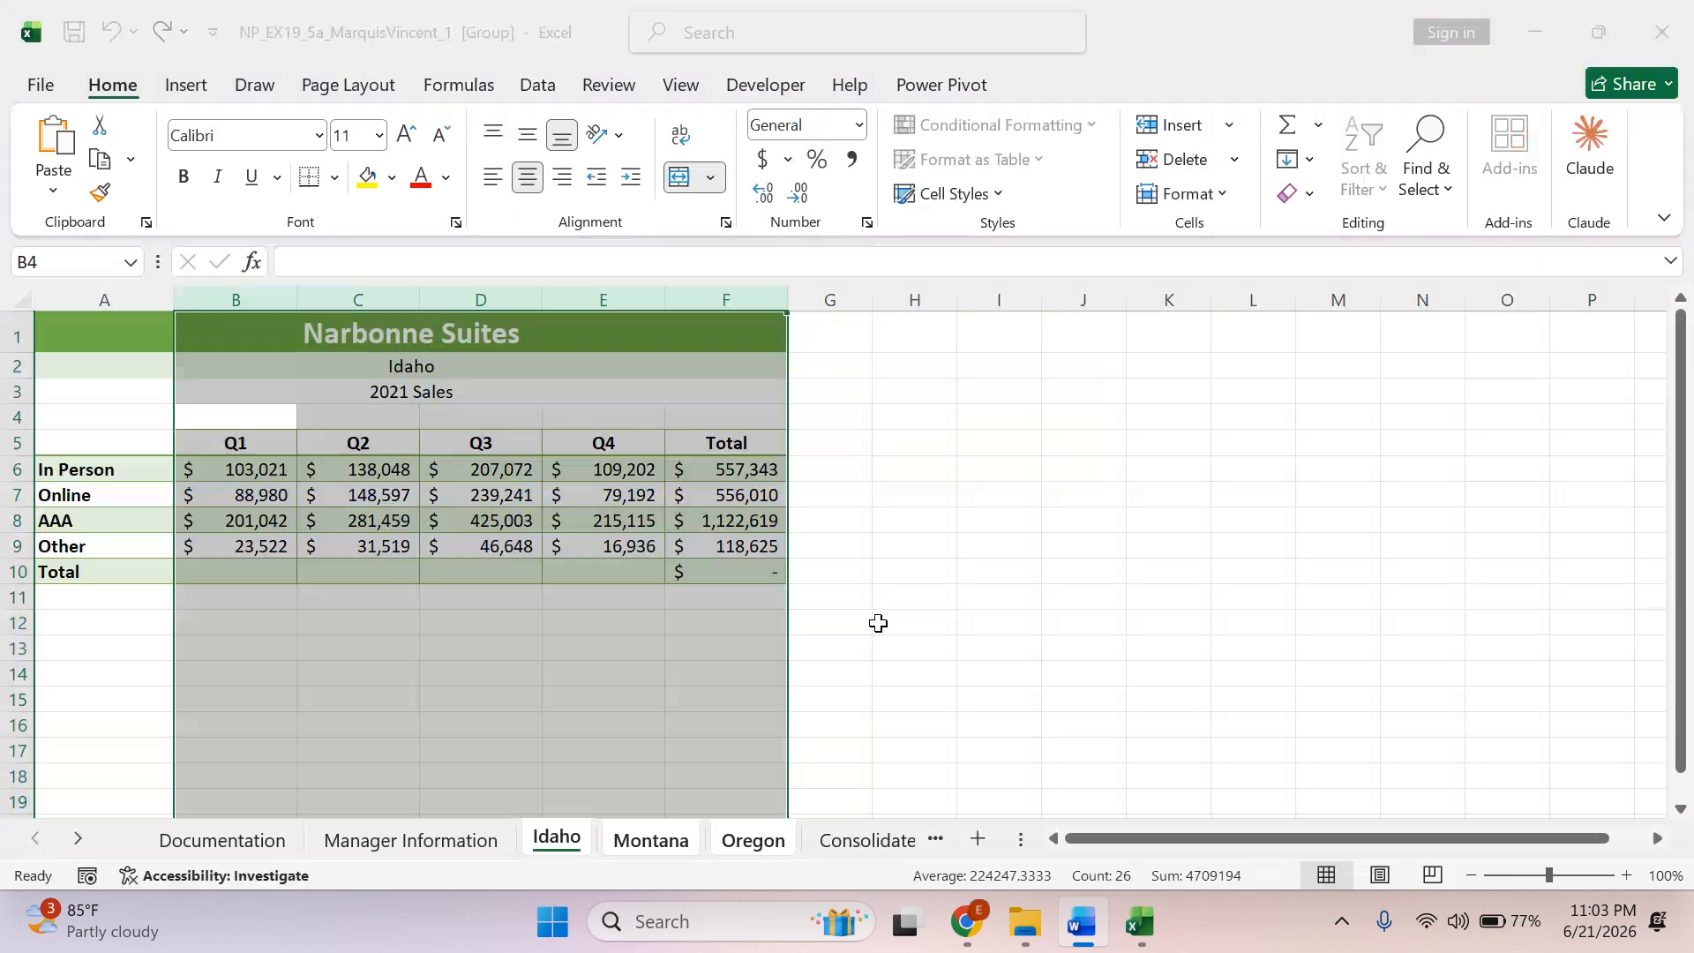
pyautogui.click(710, 613)
# Switch to Word, look through the remaining instructions from 7 to 16 and select the introduction of instruction 7.
pyautogui.hotkey('alt', 'Tab')
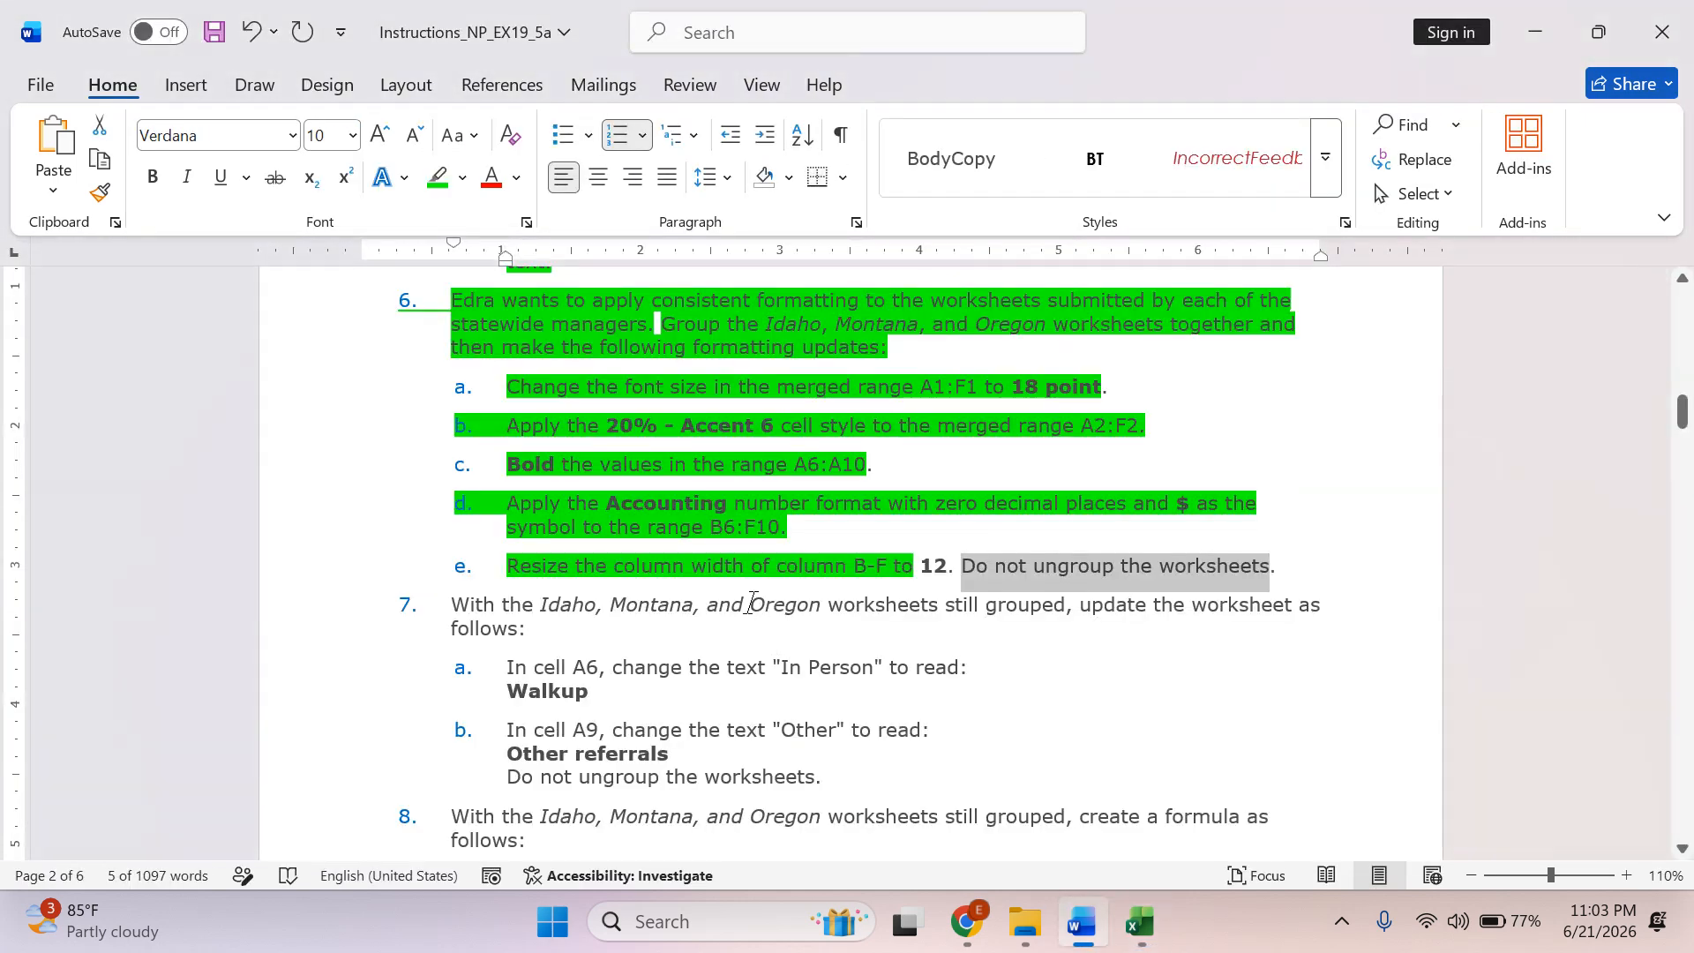
pyautogui.scroll(-1, 748, 602)
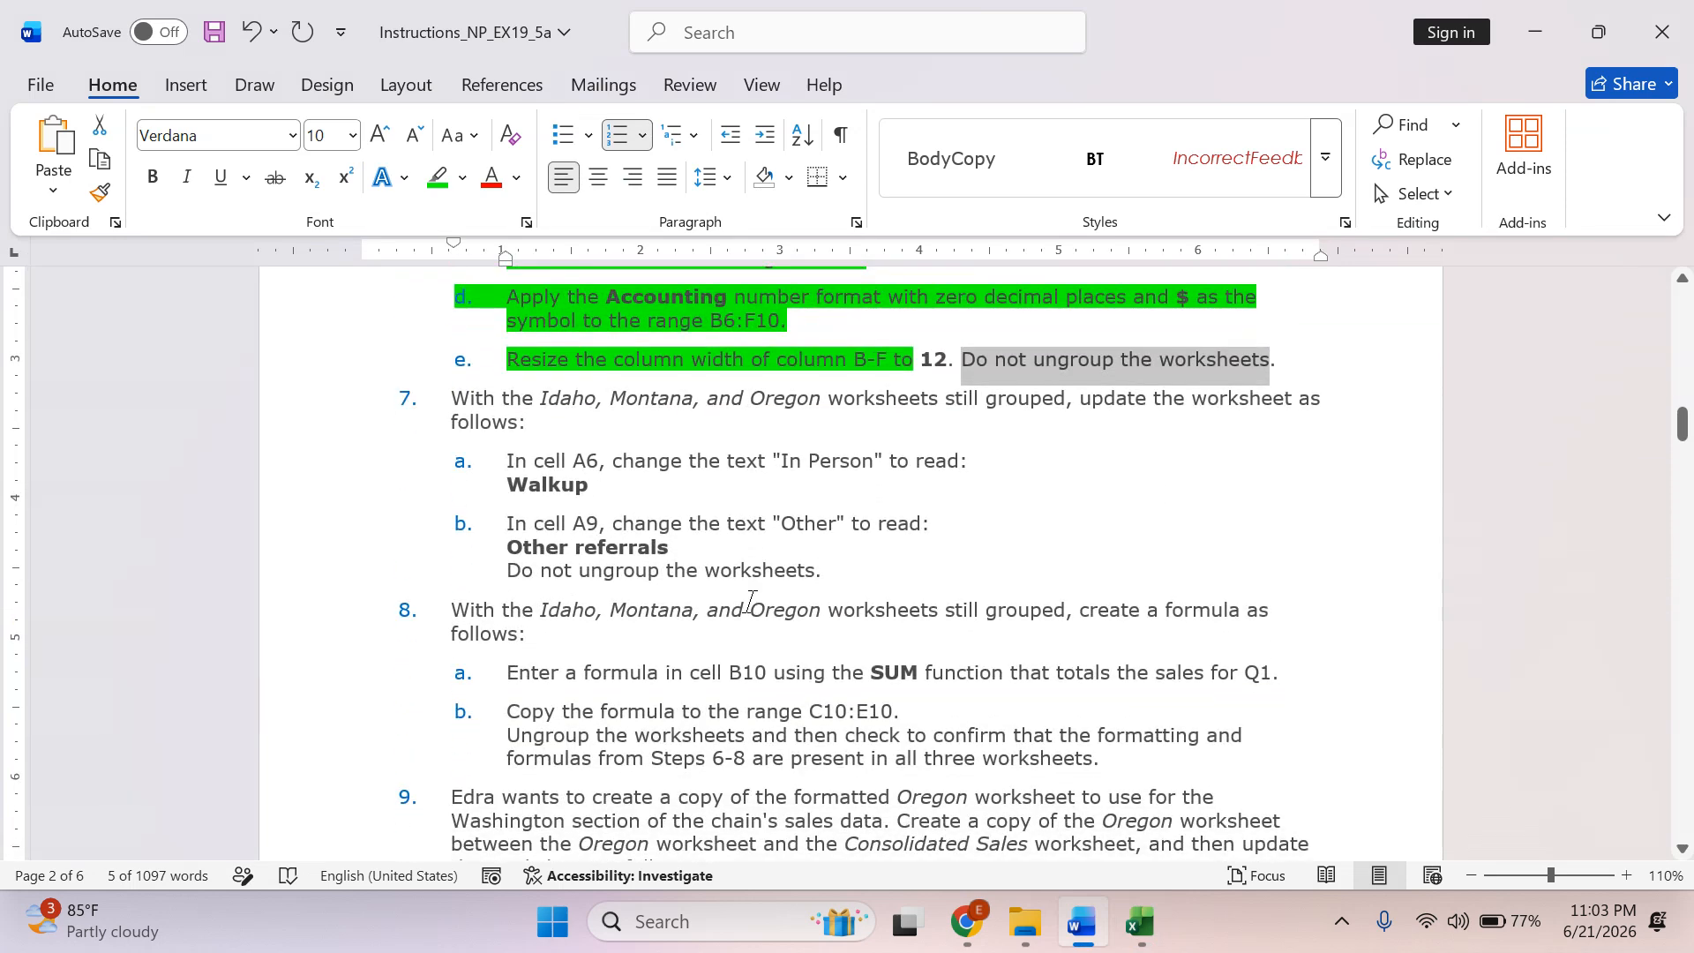
pyautogui.scroll(-15, 751, 602)
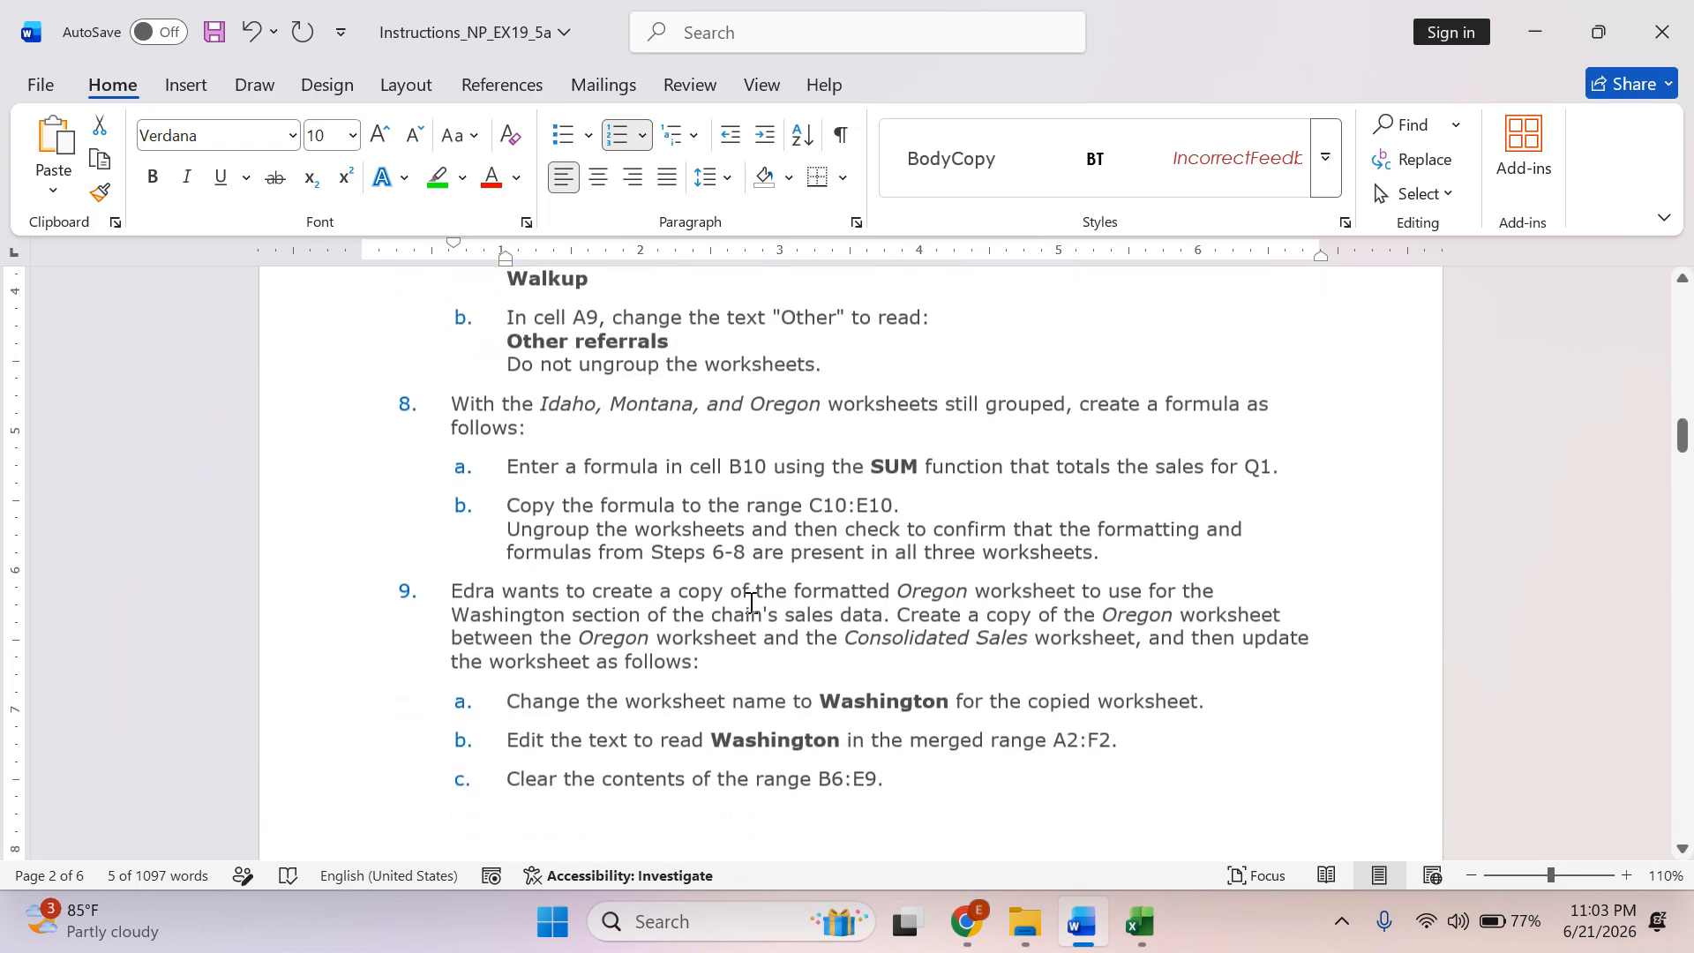
pyautogui.scroll(-8, 751, 603)
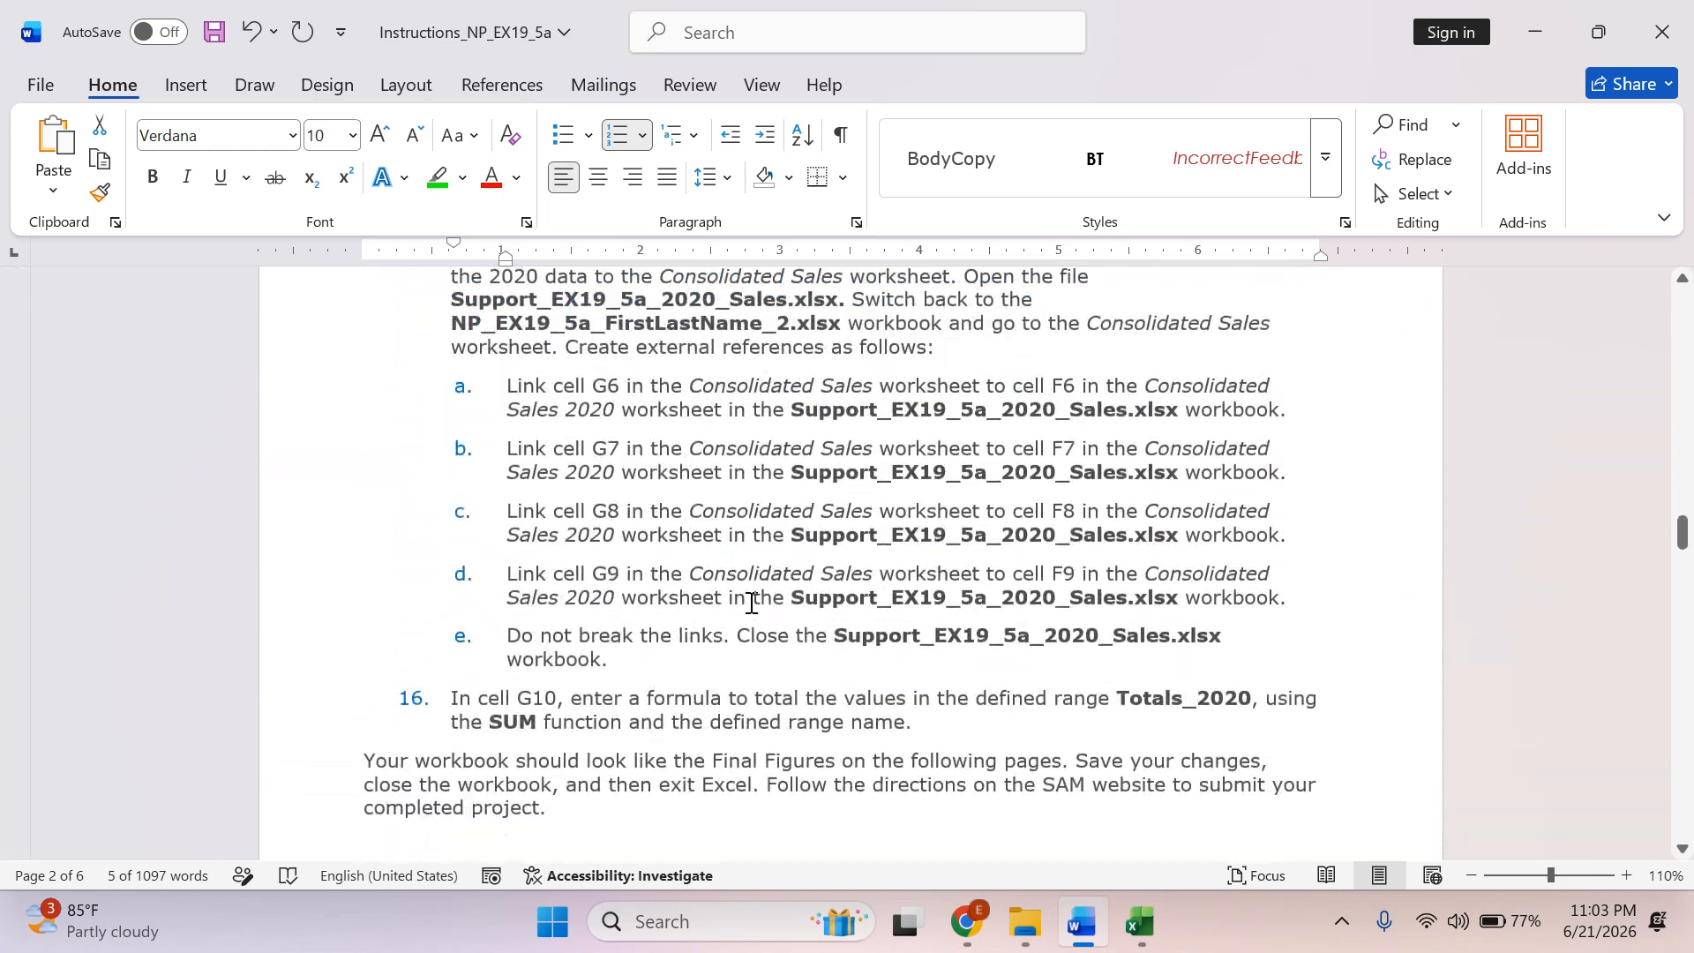
pyautogui.scroll(10, 753, 602)
pyautogui.scroll(10, 755, 602)
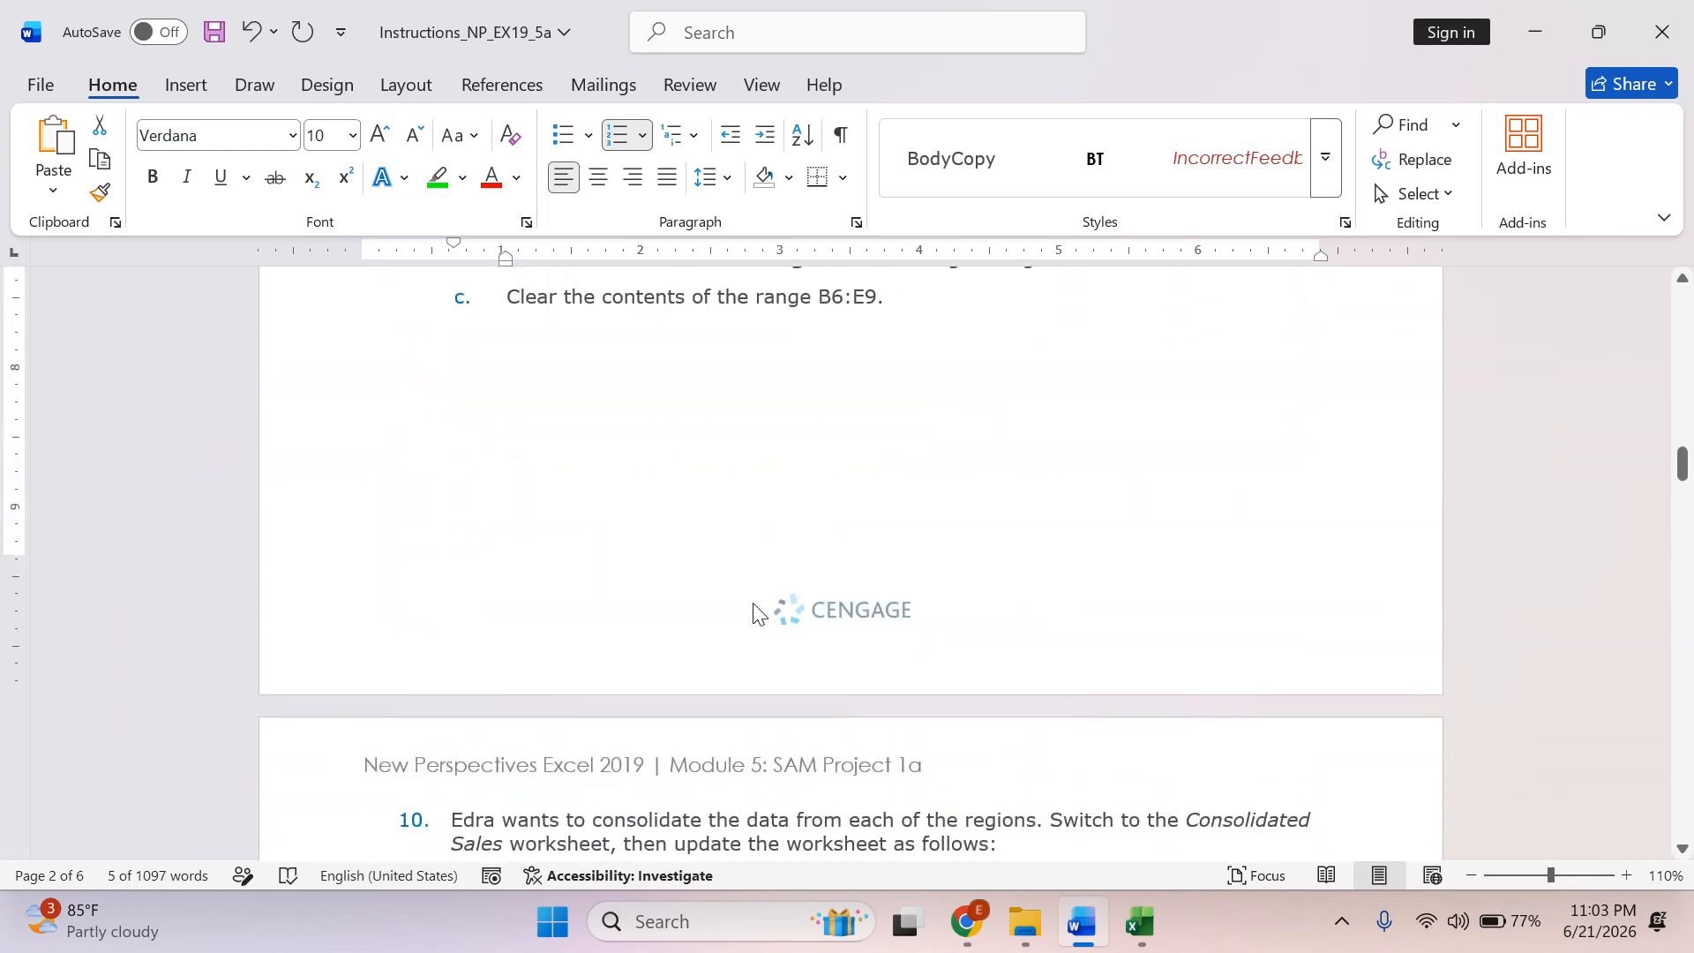
pyautogui.scroll(3, 755, 602)
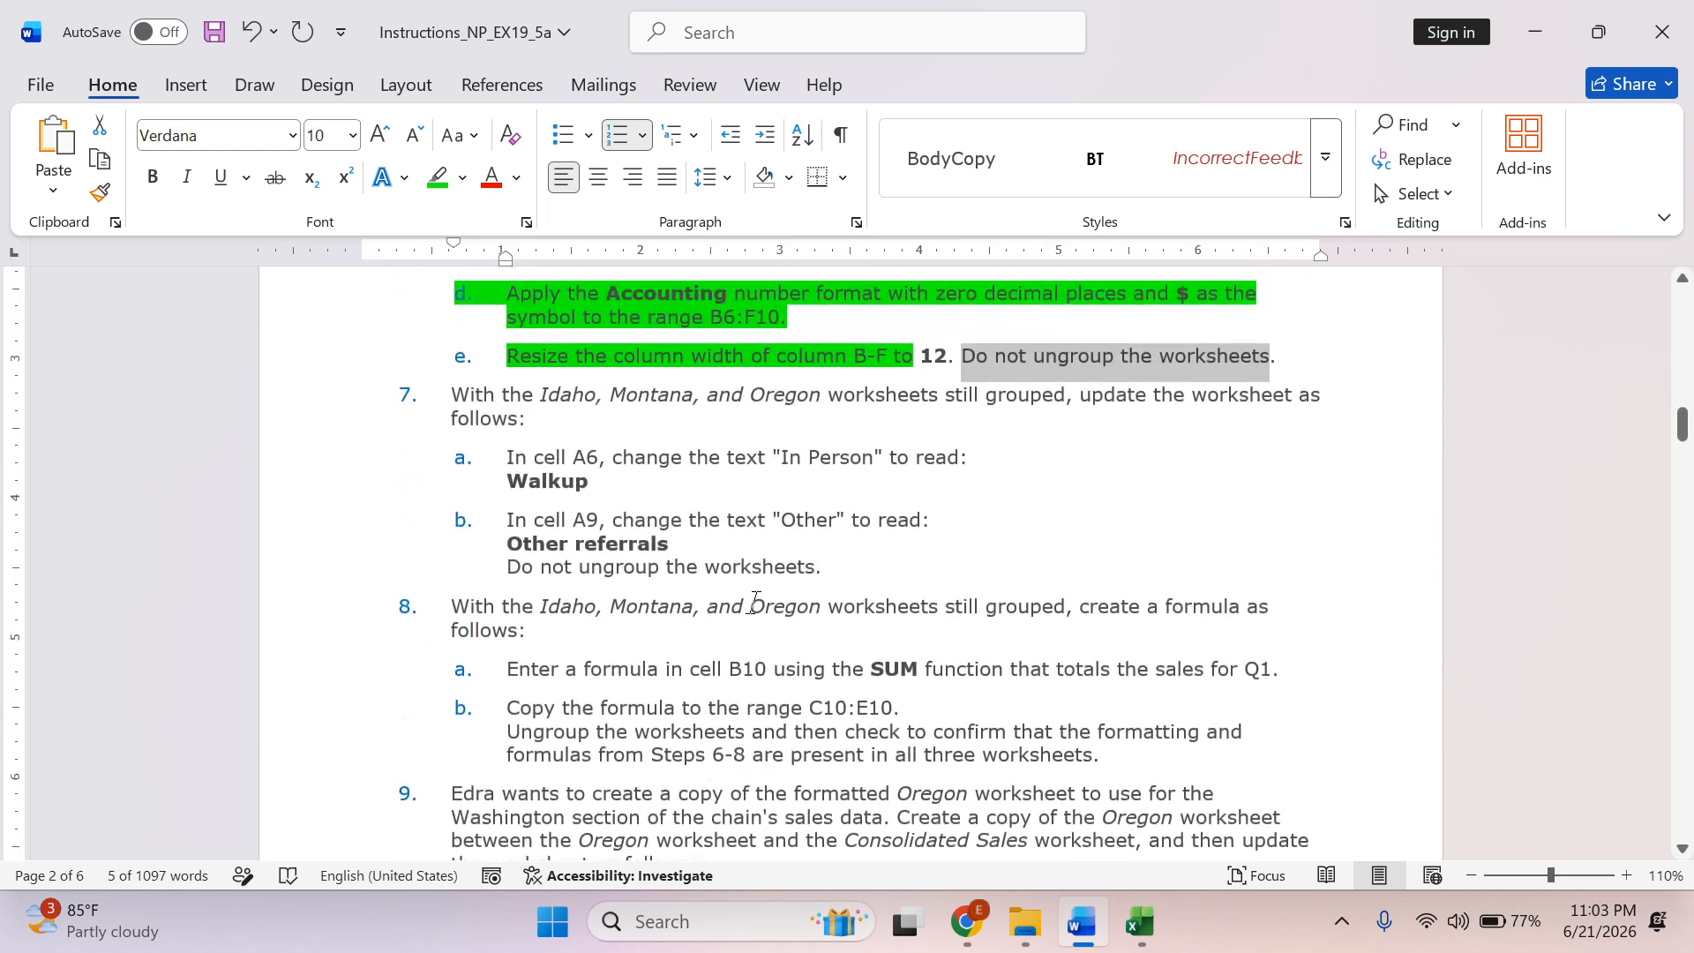
pyautogui.scroll(-4, 755, 602)
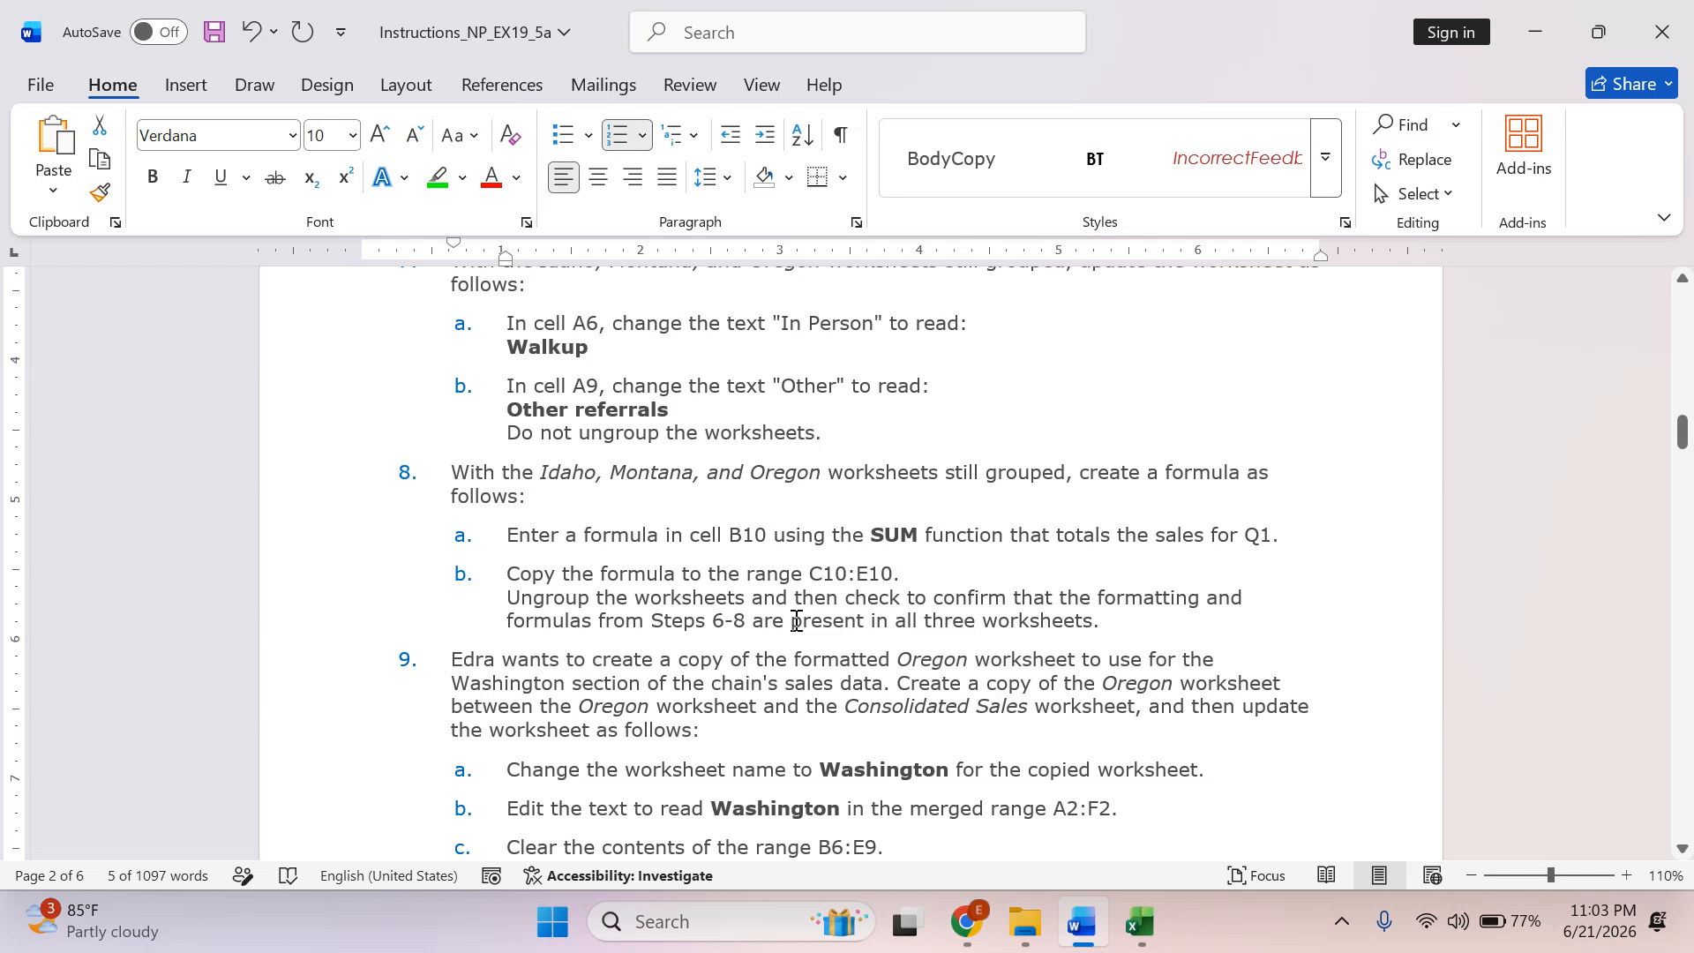
pyautogui.scroll(1, 796, 622)
pyautogui.moveTo(446, 330); pyautogui.dragTo(607, 353)
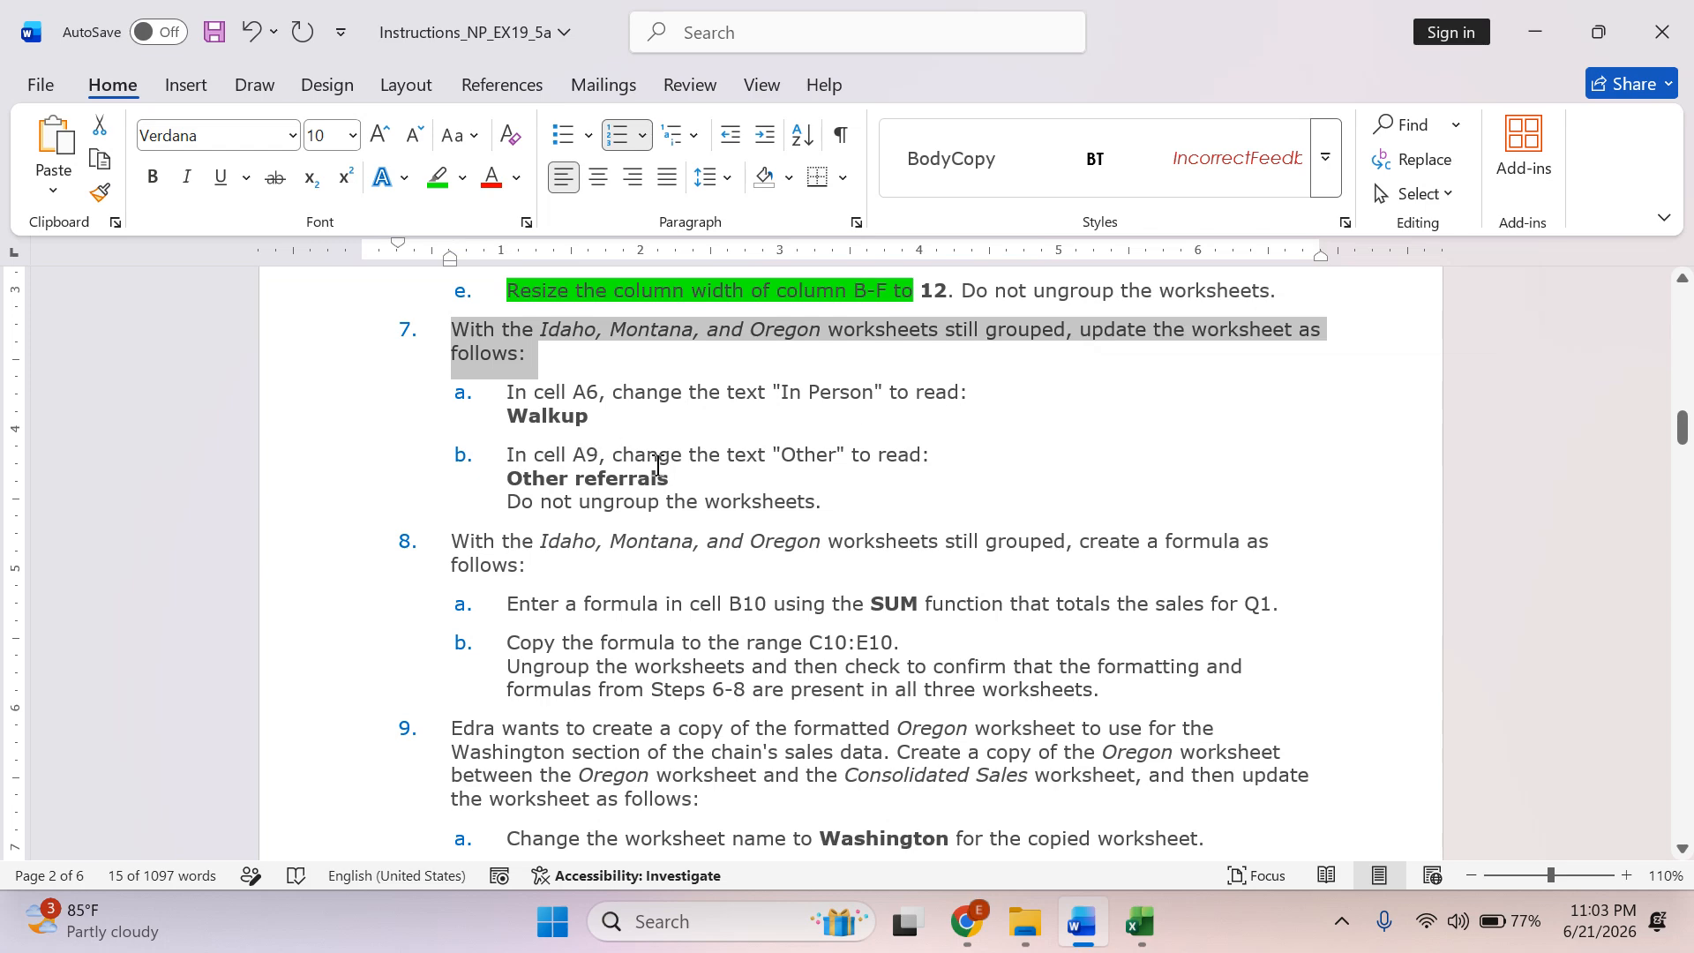
# Copy the word Walkup from instruction 7a and paste it over the text of cell A6 on the grouped Excel worksheets.
pyautogui.doubleClick(542, 418)
pyautogui.hotkey('ctrl', 'c')
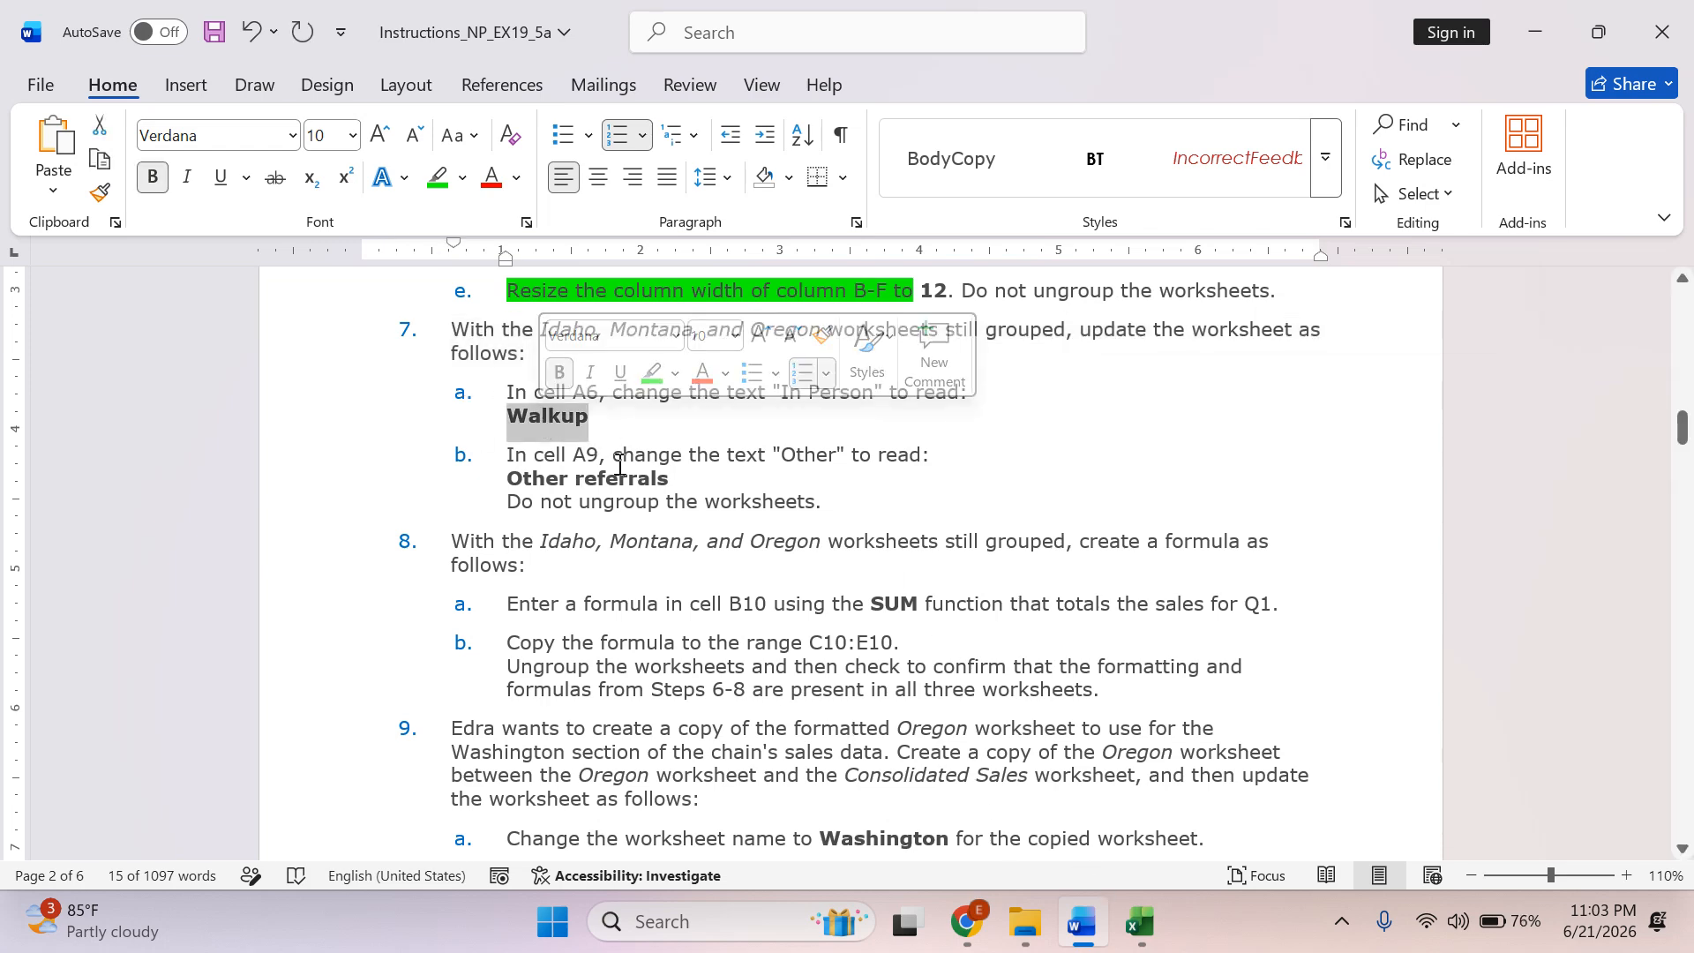
pyautogui.hotkey('alt', 'Tab')
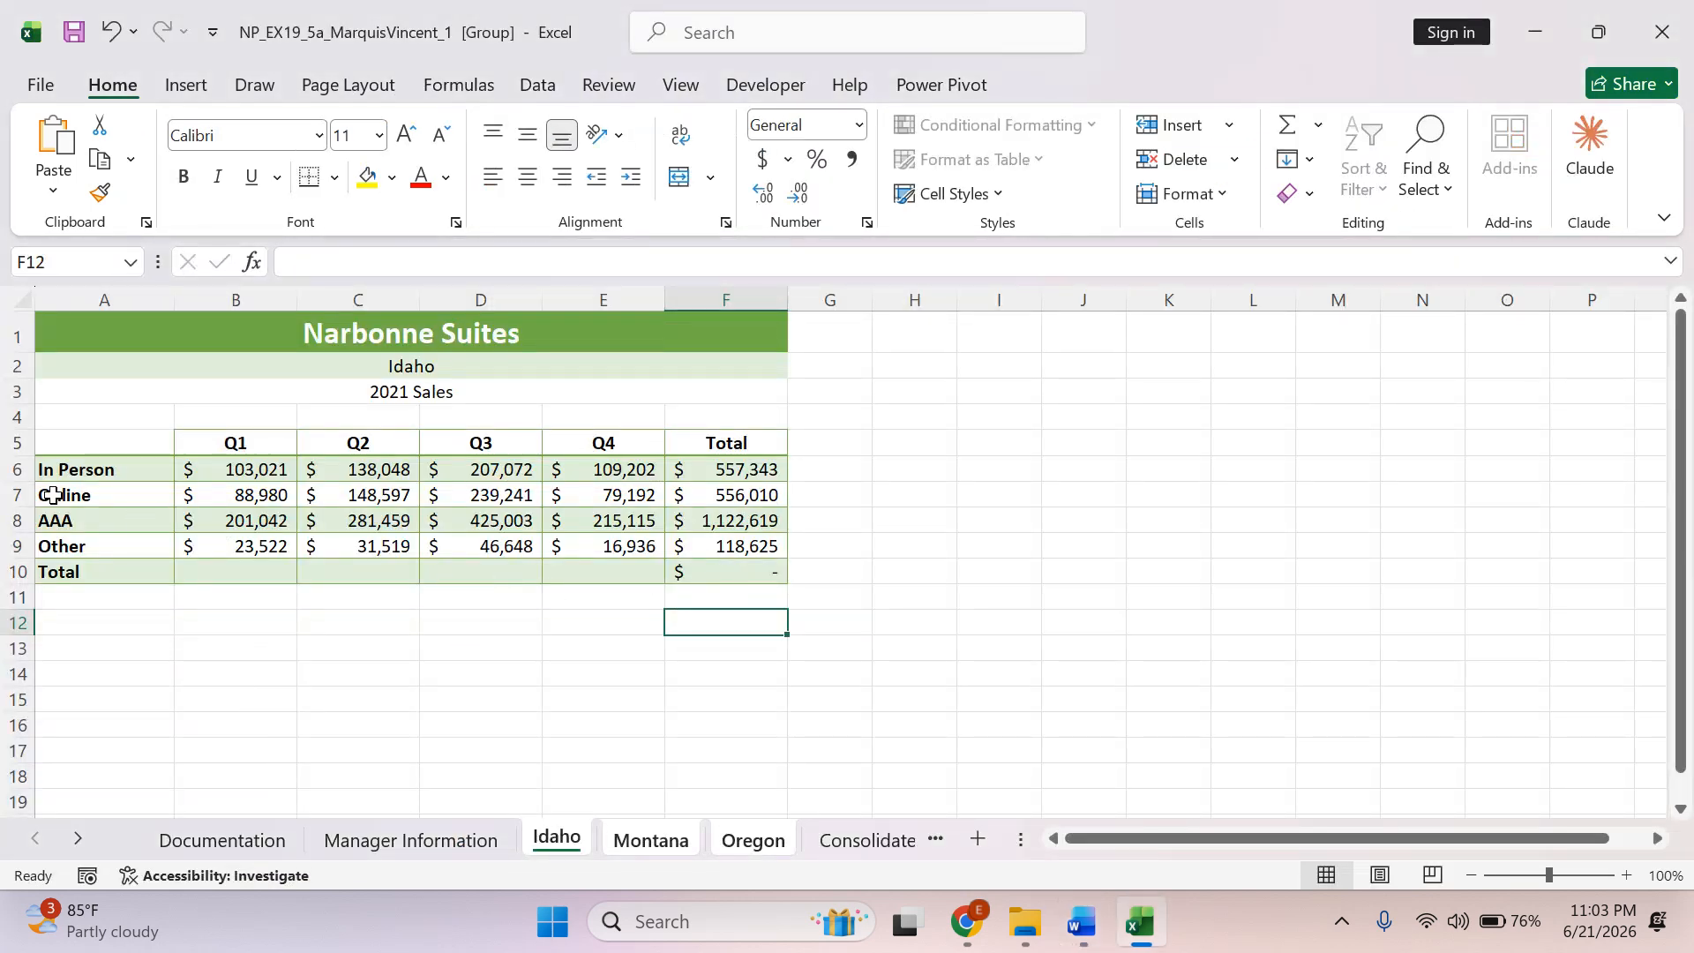
pyautogui.click(93, 471)
pyautogui.tripleClick(386, 273)
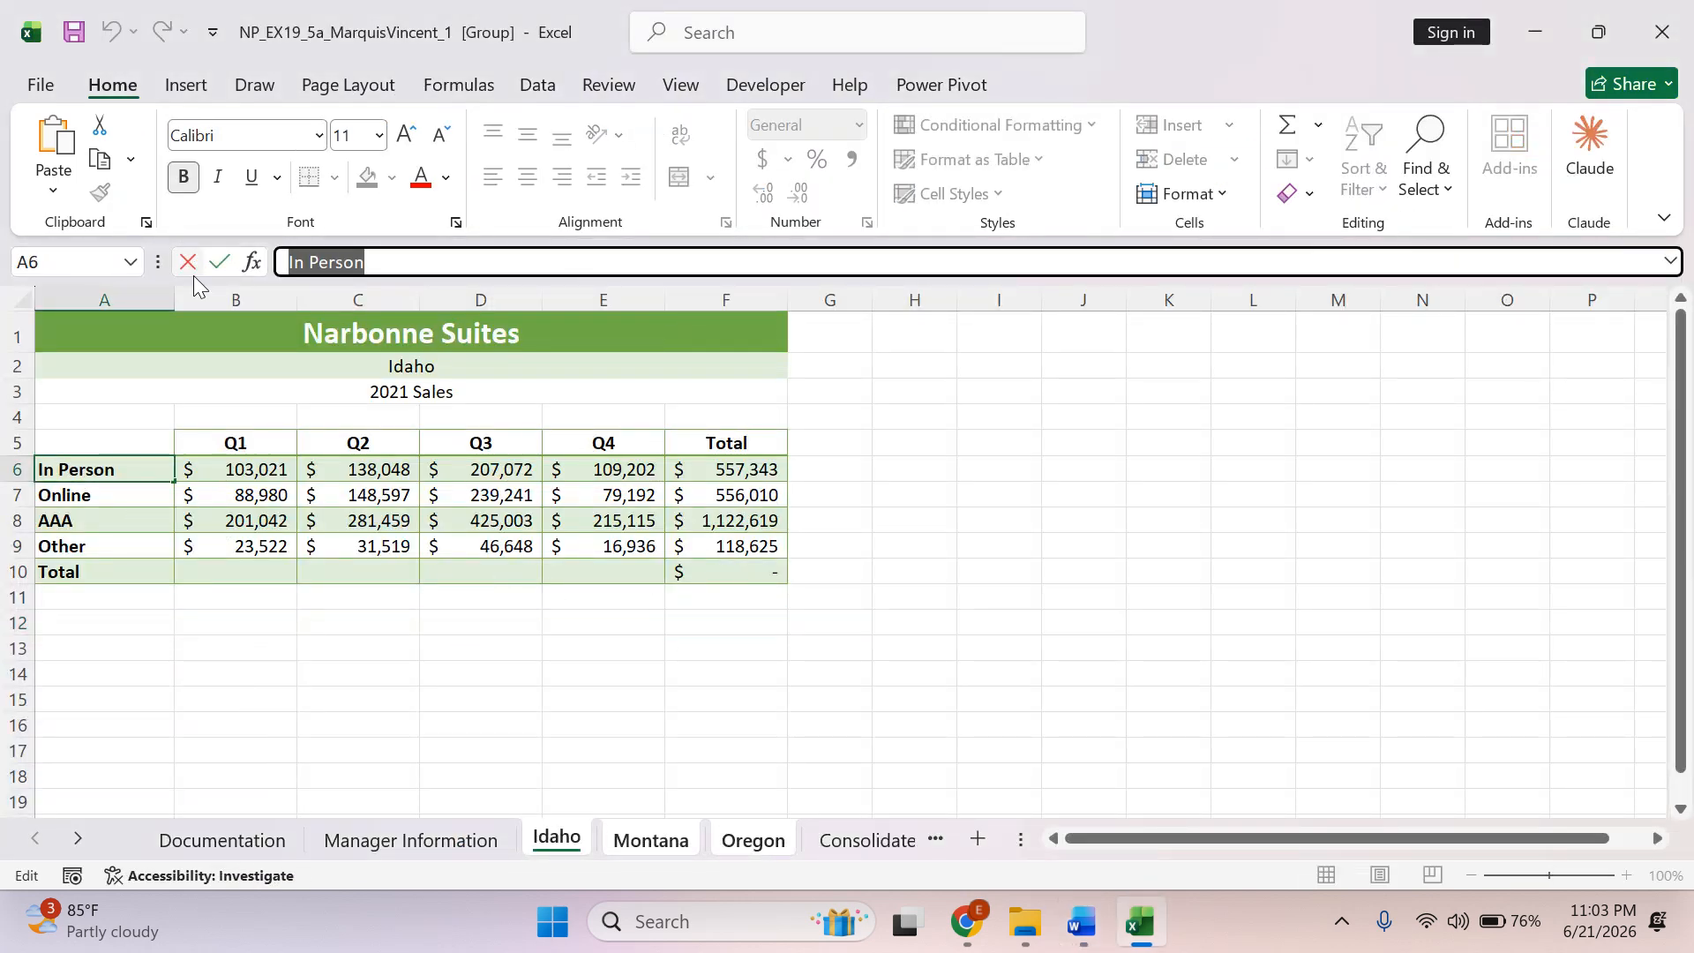
pyautogui.hotkey('ctrl', 'v')
pyautogui.click(639, 751)
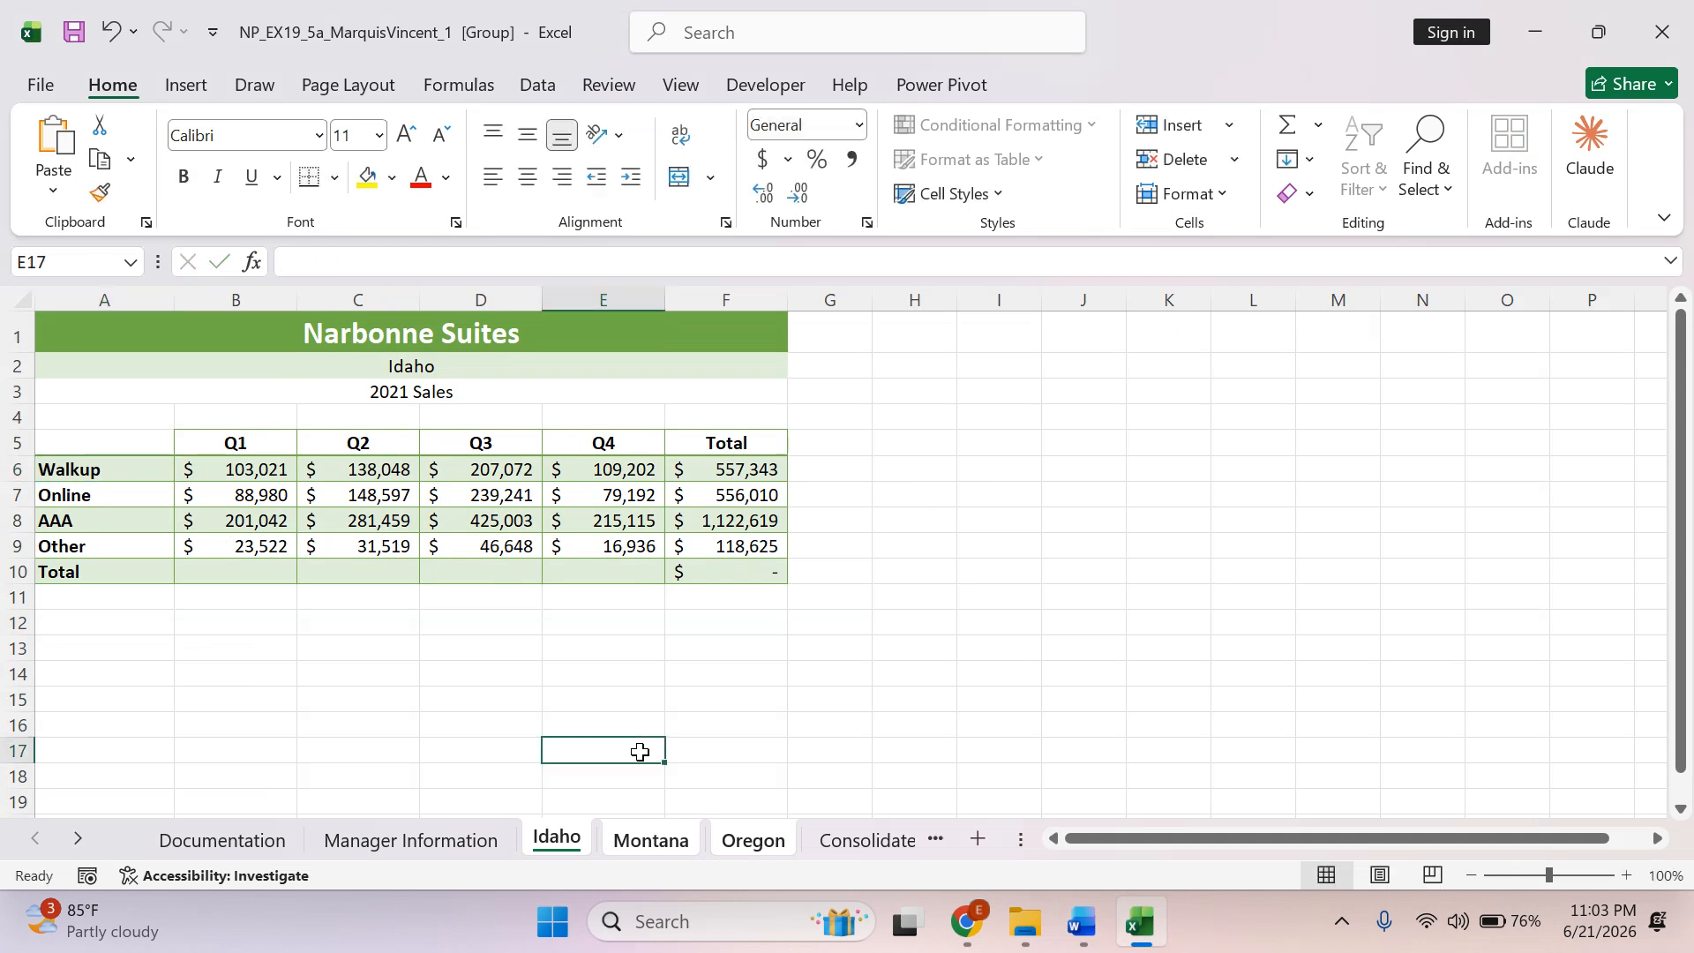
# Switch to Word and highlight the word Walkup in instruction 7a in green.
pyautogui.hotkey('alt', 'Tab')
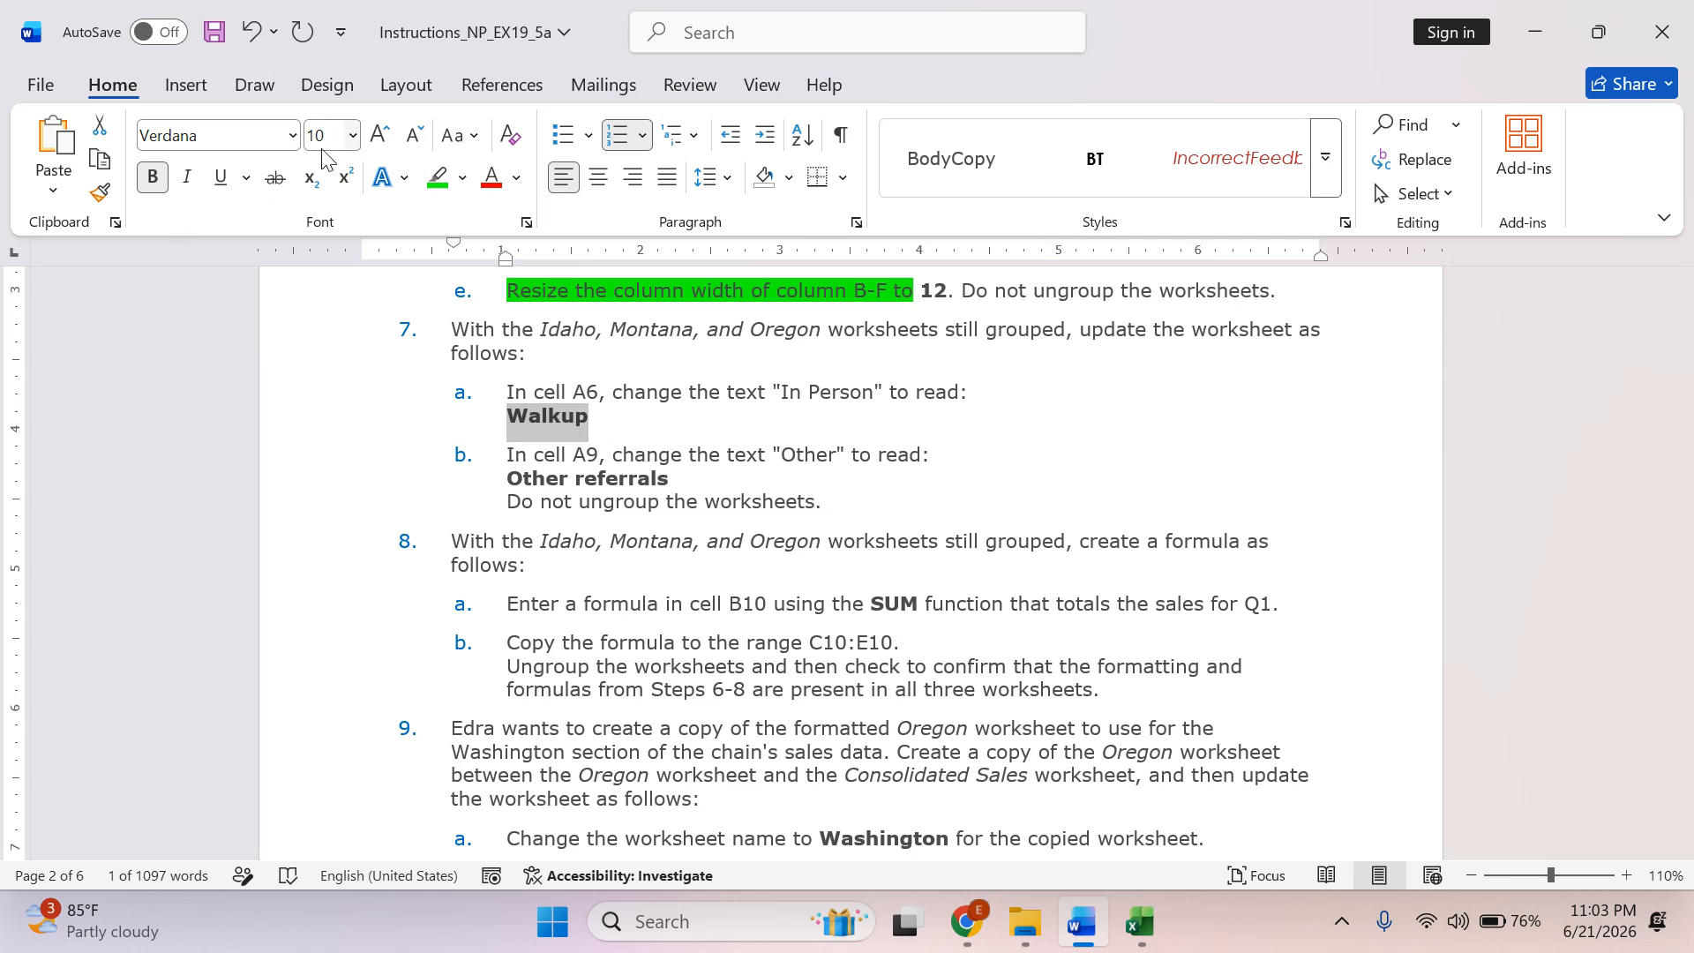
pyautogui.click(434, 180)
pyautogui.click(546, 490)
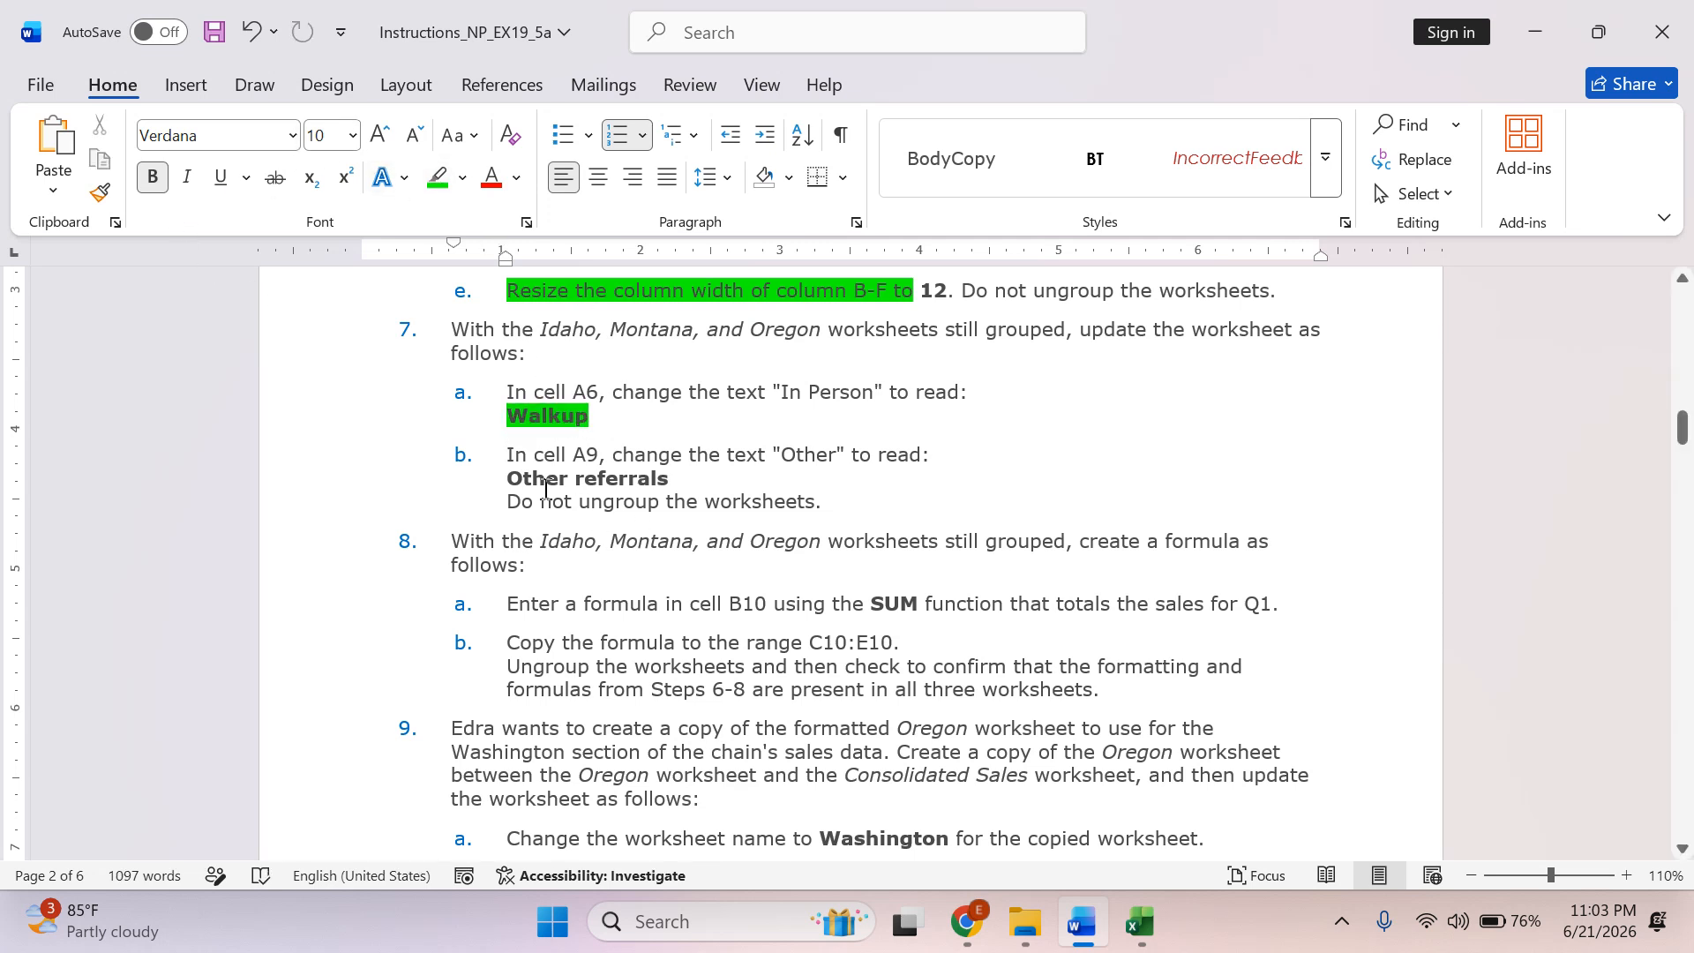
# Copy the text Other referrals from instruction 7b and paste it over the text of cell A9 on the grouped Excel worksheets.
pyautogui.moveTo(510, 453); pyautogui.dragTo(887, 455)
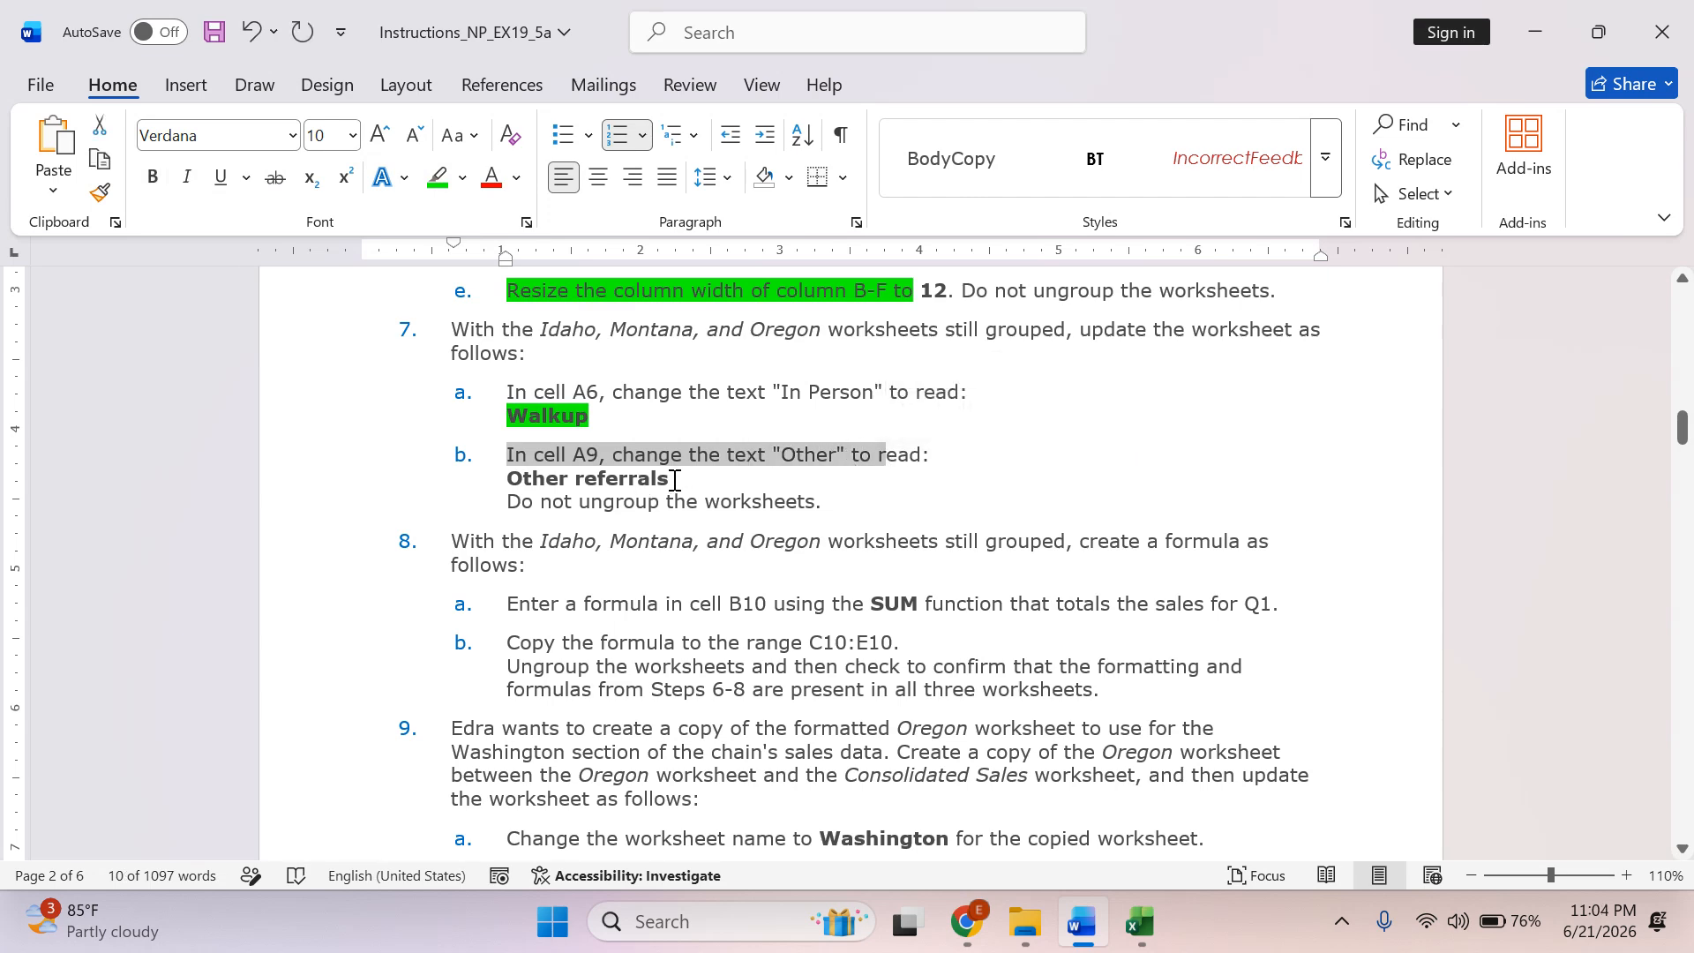
pyautogui.moveTo(669, 479); pyautogui.dragTo(522, 478)
pyautogui.hotkey('ctrl', 'c')
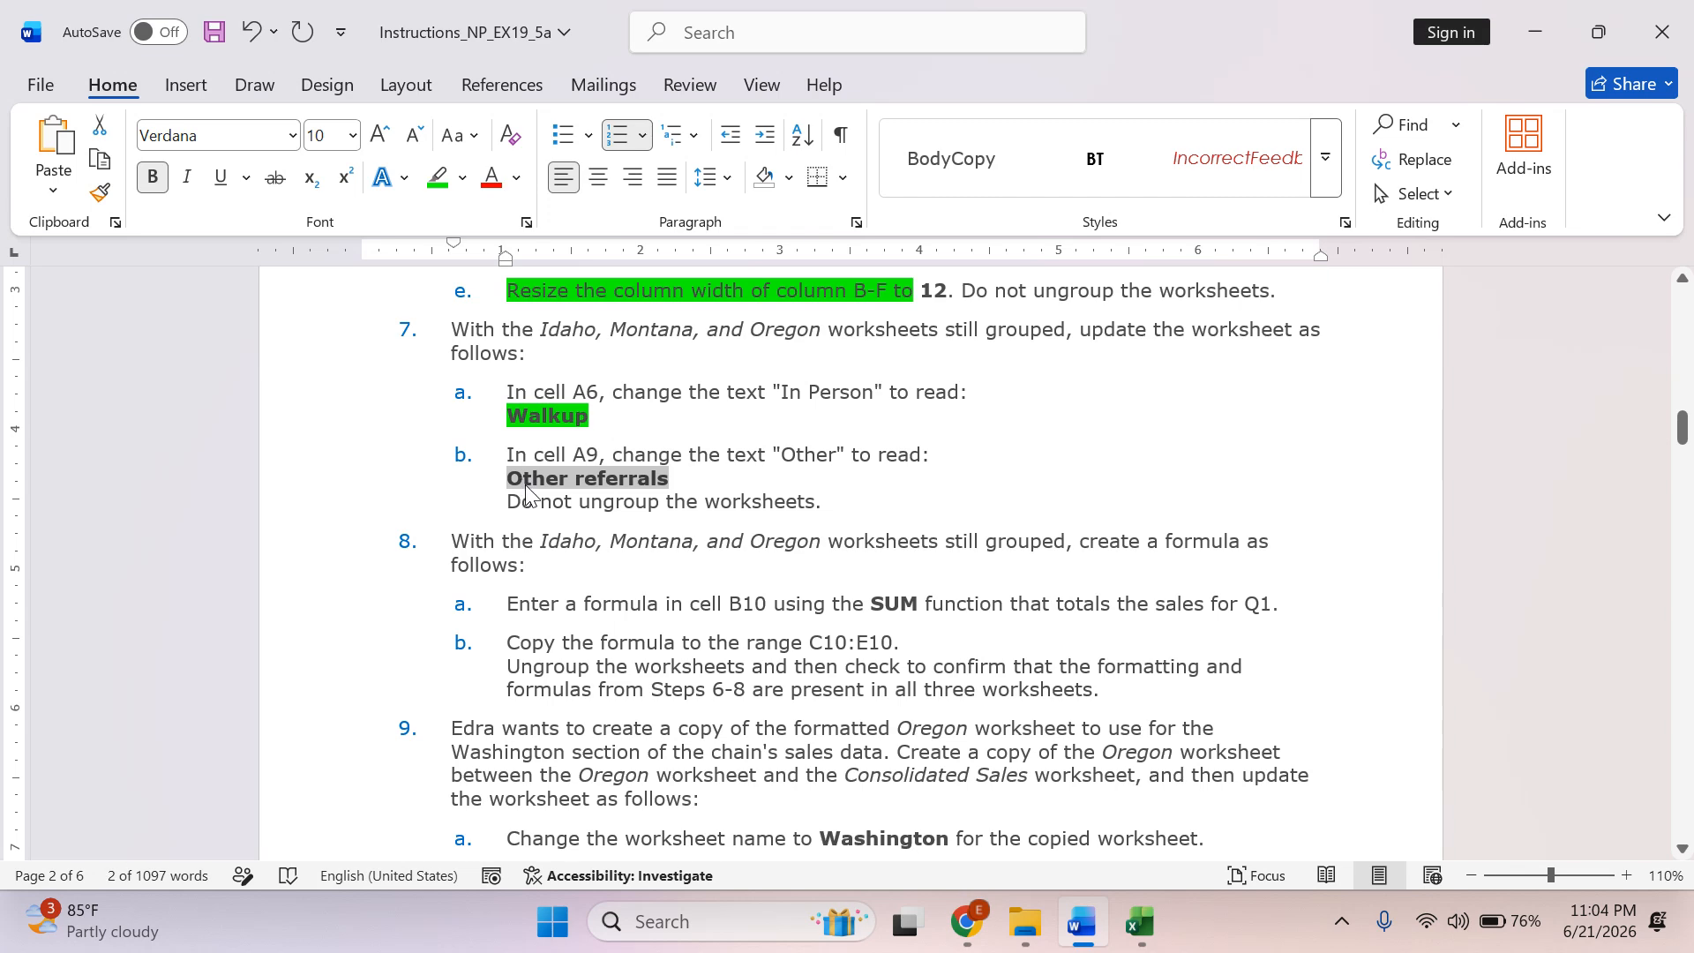
pyautogui.hotkey('alt', 'Tab')
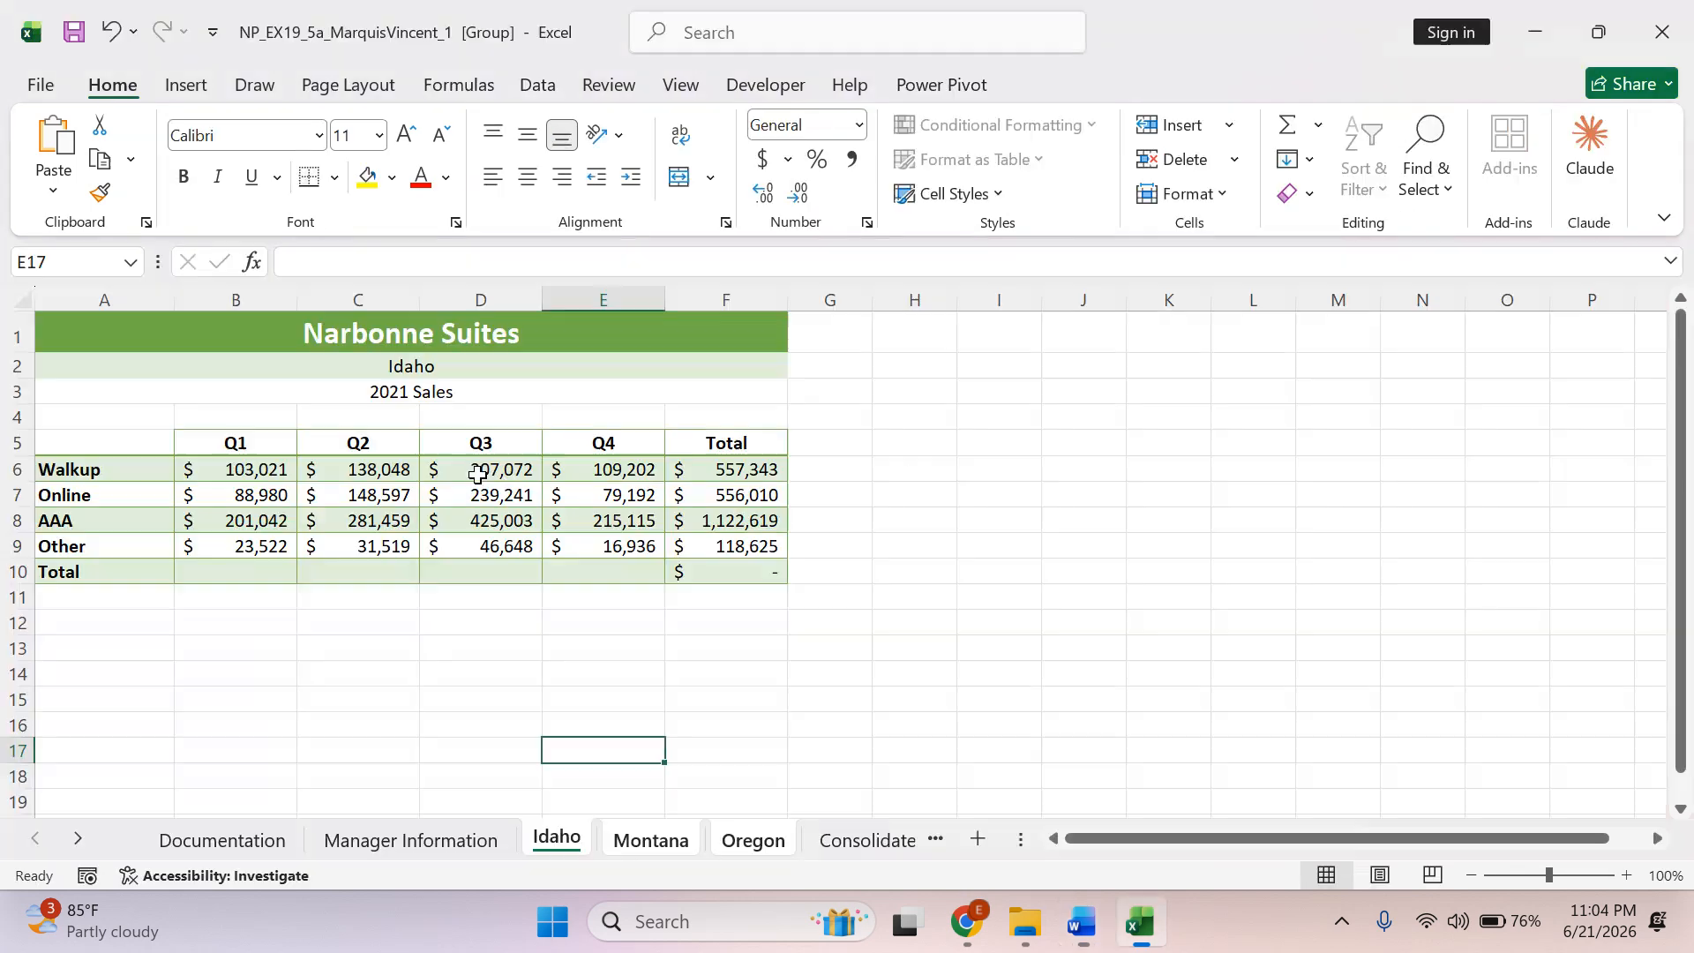
pyautogui.click(102, 548)
pyautogui.doubleClick(347, 261)
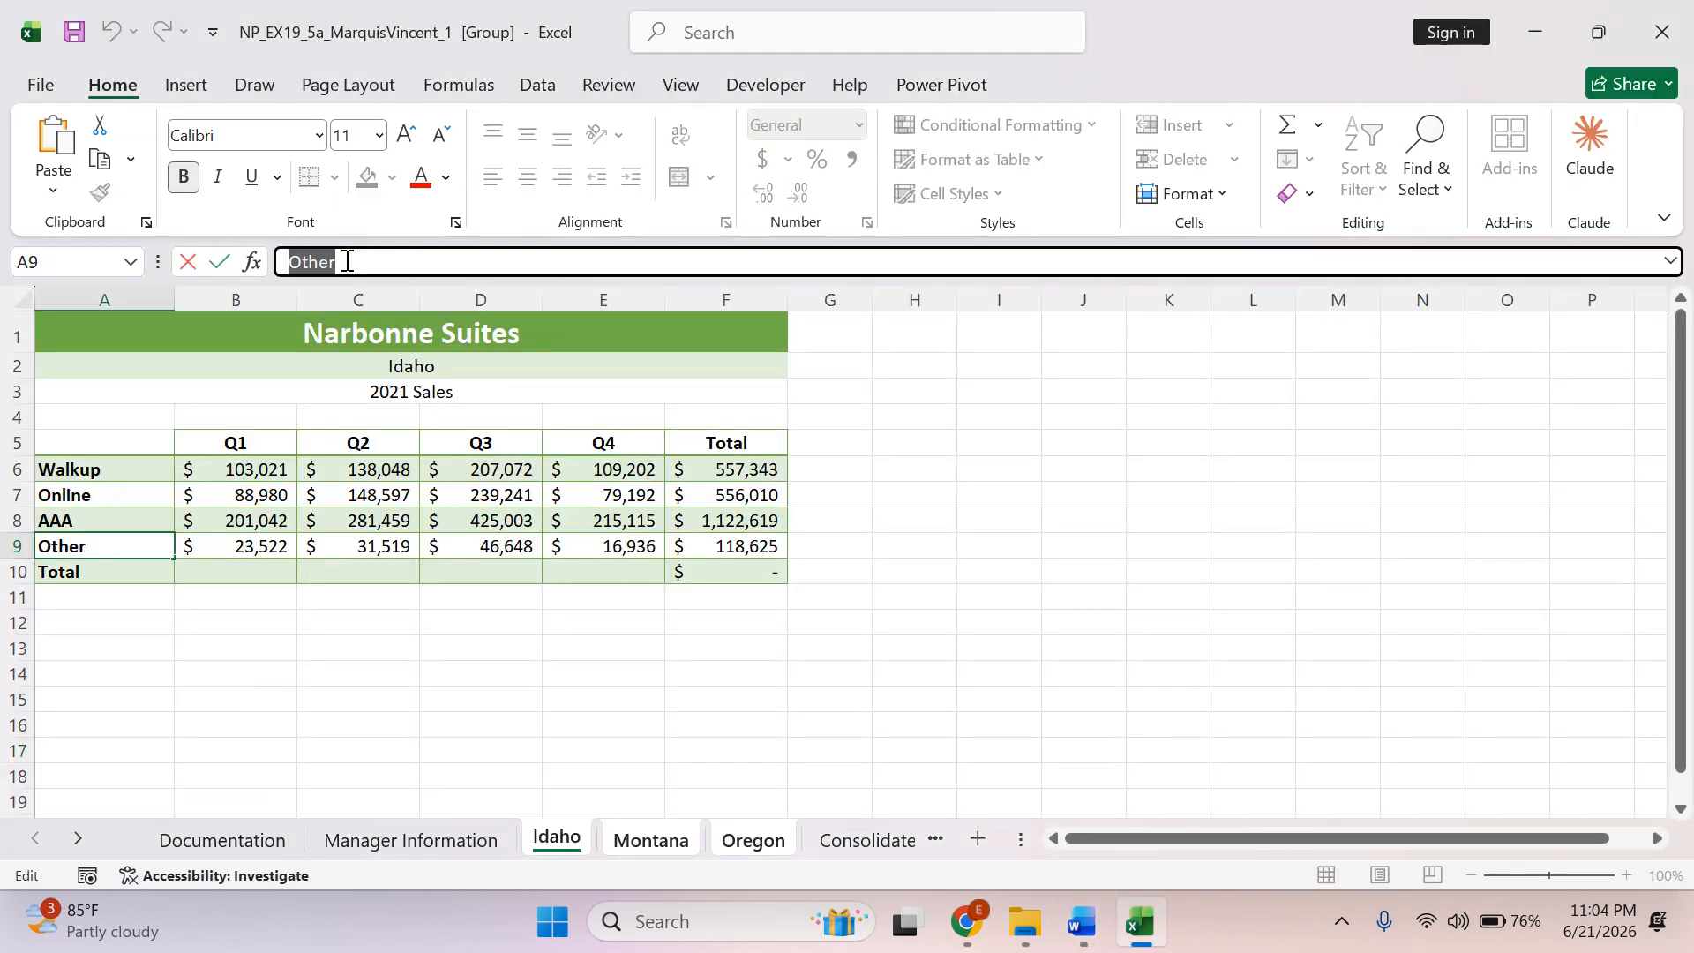
pyautogui.hotkey('ctrl', 'v')
pyautogui.click(505, 688)
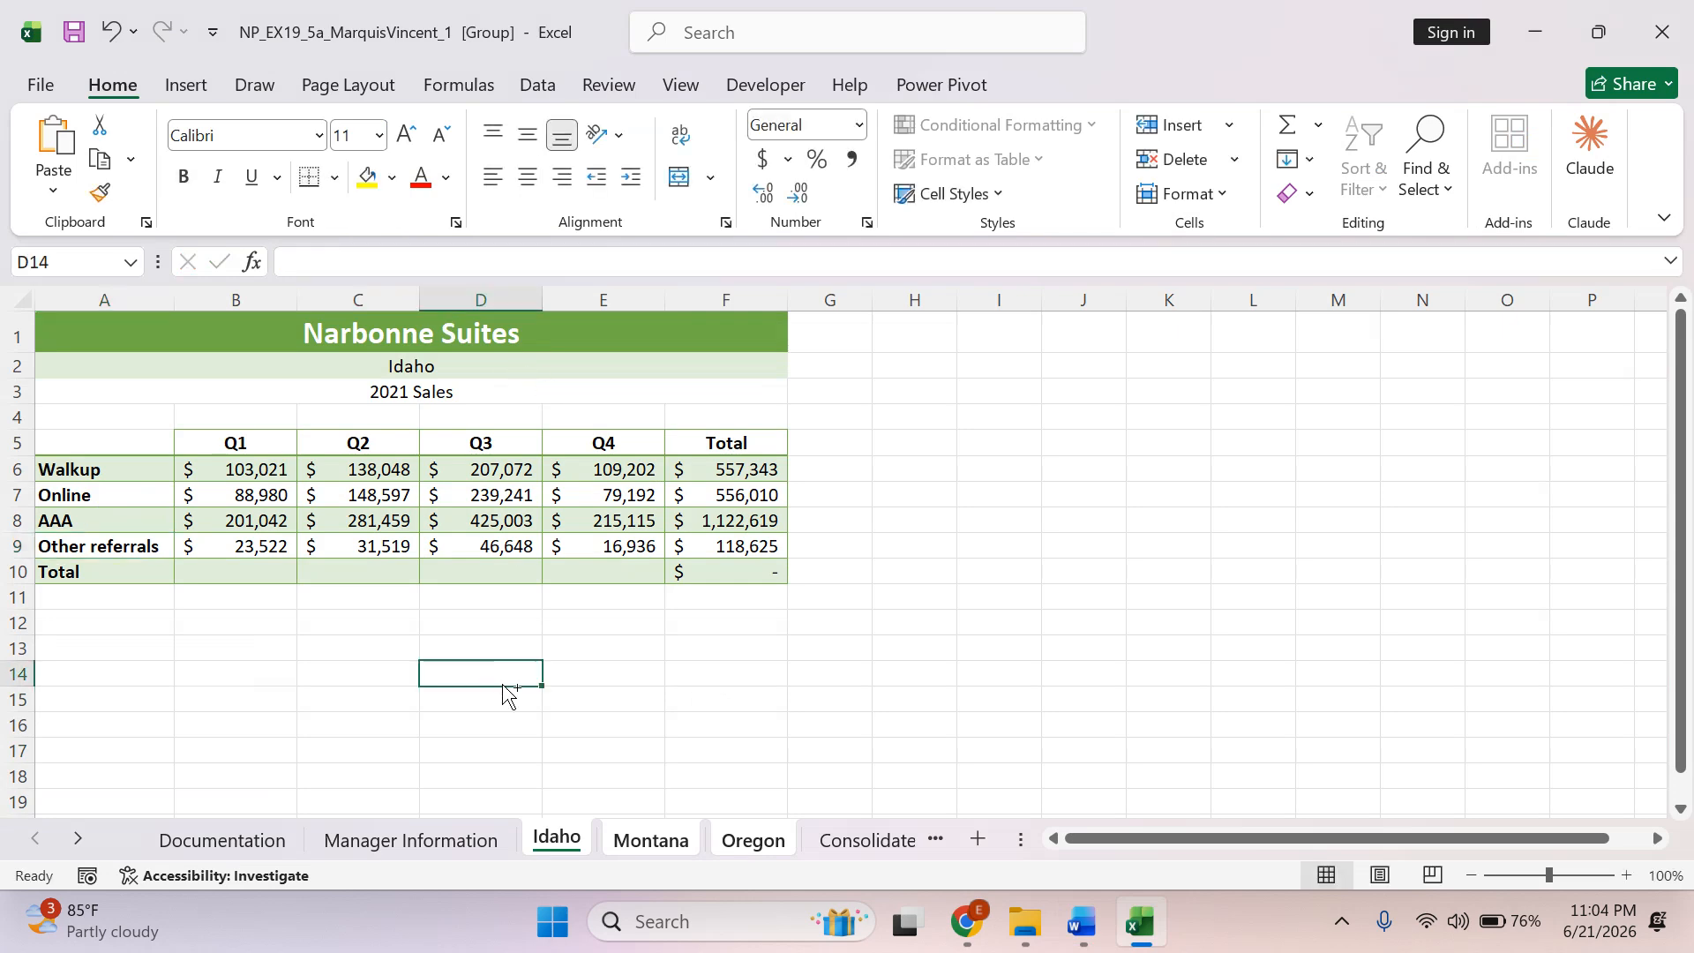
# Switch to Word and highlight Other referrals and the "Do not ungroup the worksheets" note of instruction 7b in green.
pyautogui.hotkey('alt', 'Tab')
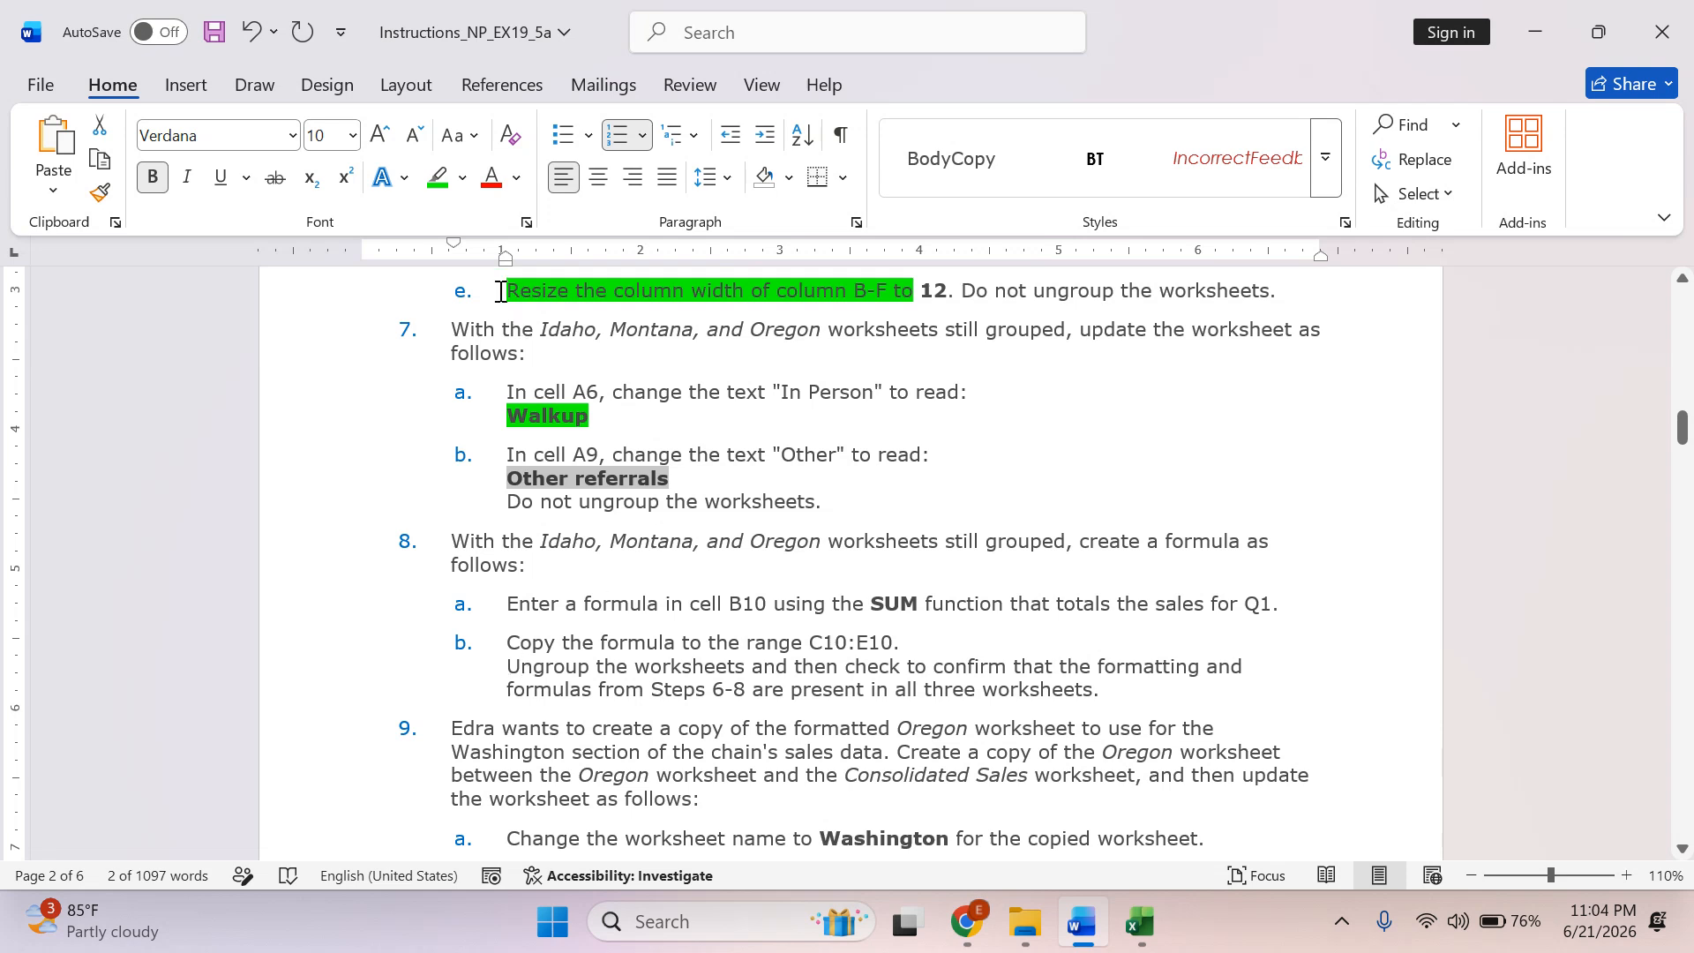
pyautogui.click(439, 178)
pyautogui.click(808, 534)
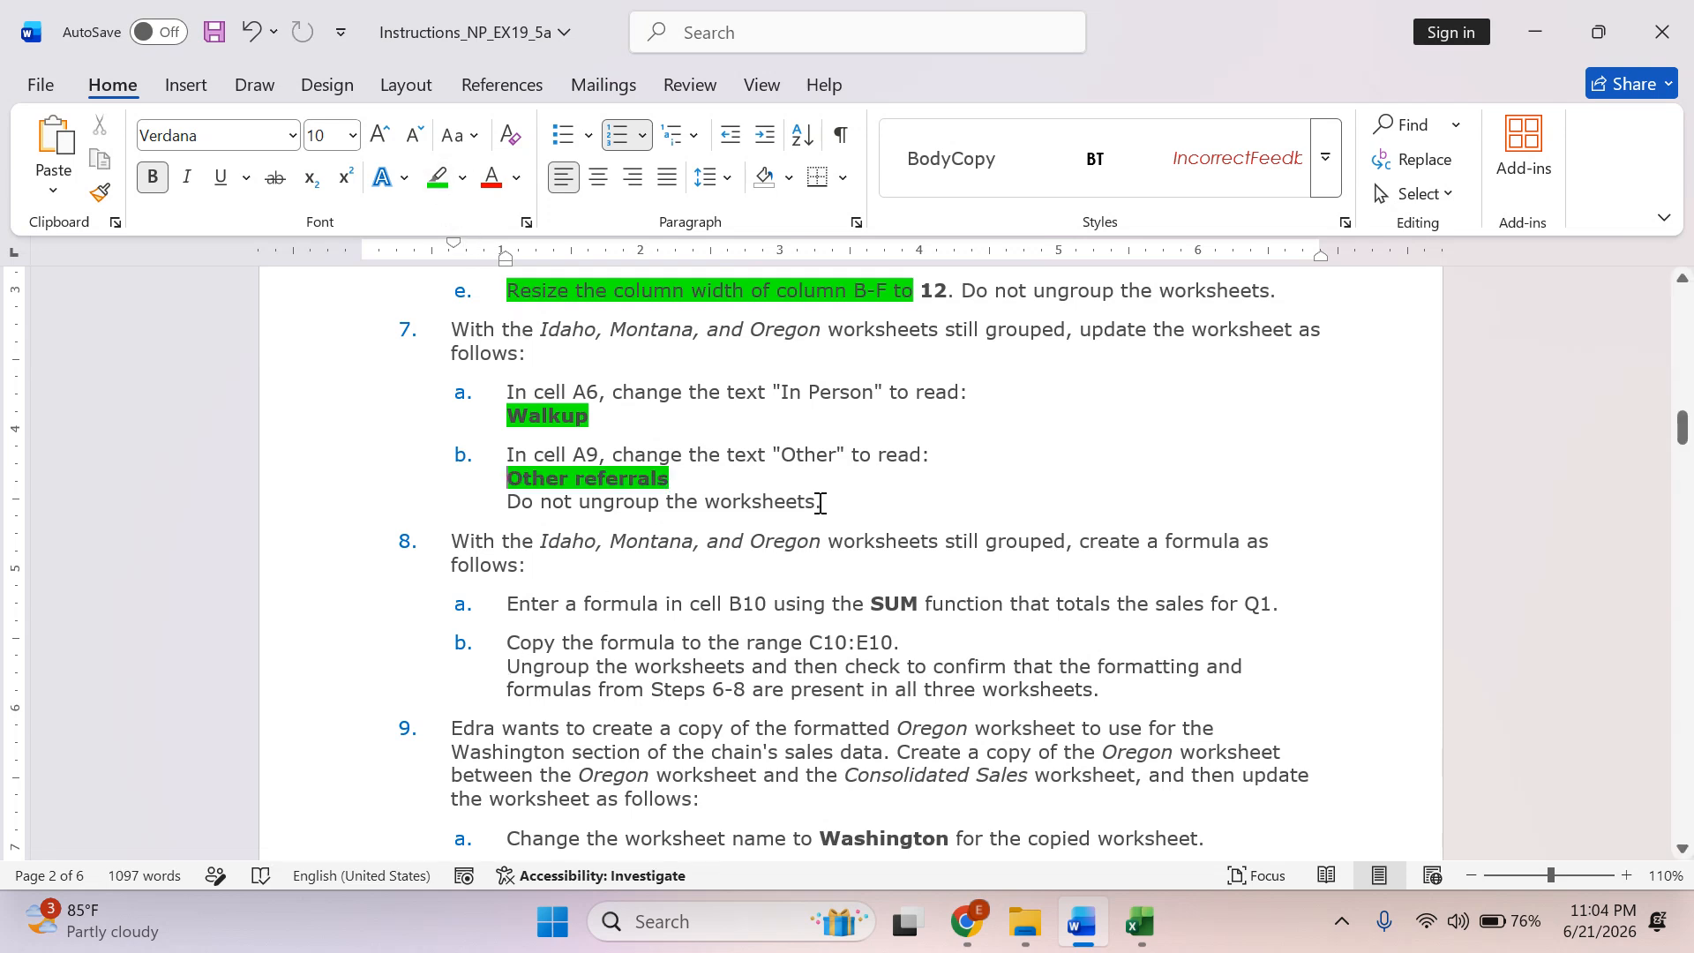
pyautogui.moveTo(820, 502); pyautogui.dragTo(506, 500)
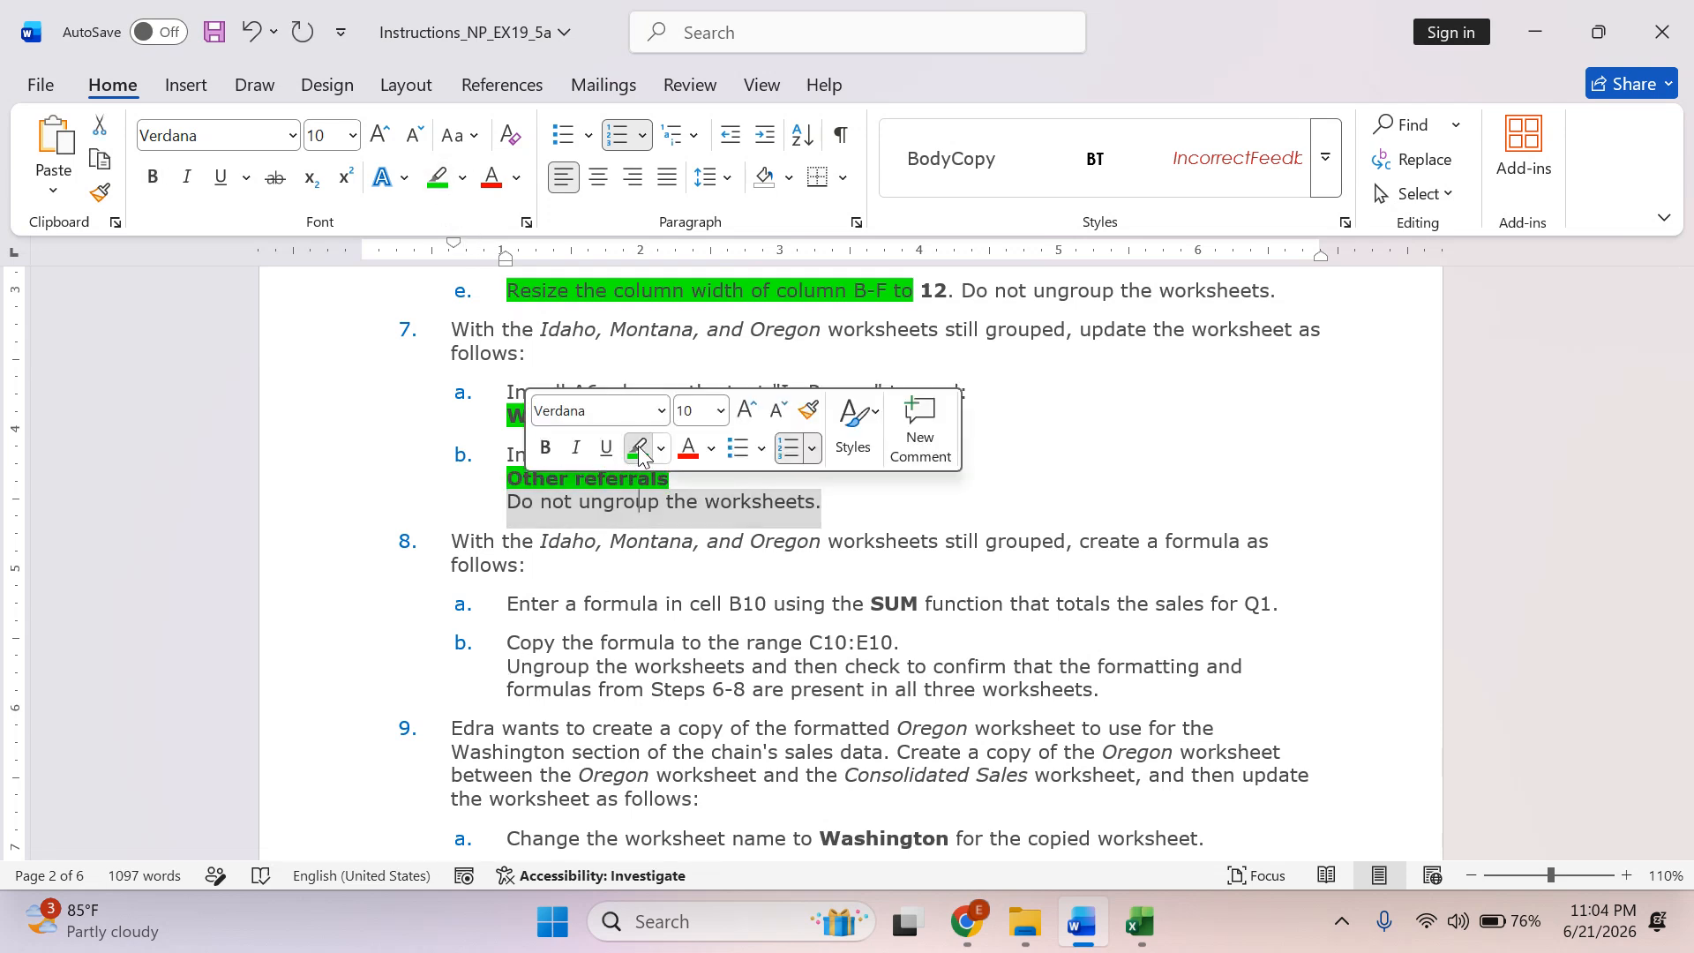
pyautogui.click(638, 446)
pyautogui.scroll(-3, 543, 501)
pyautogui.click(543, 501)
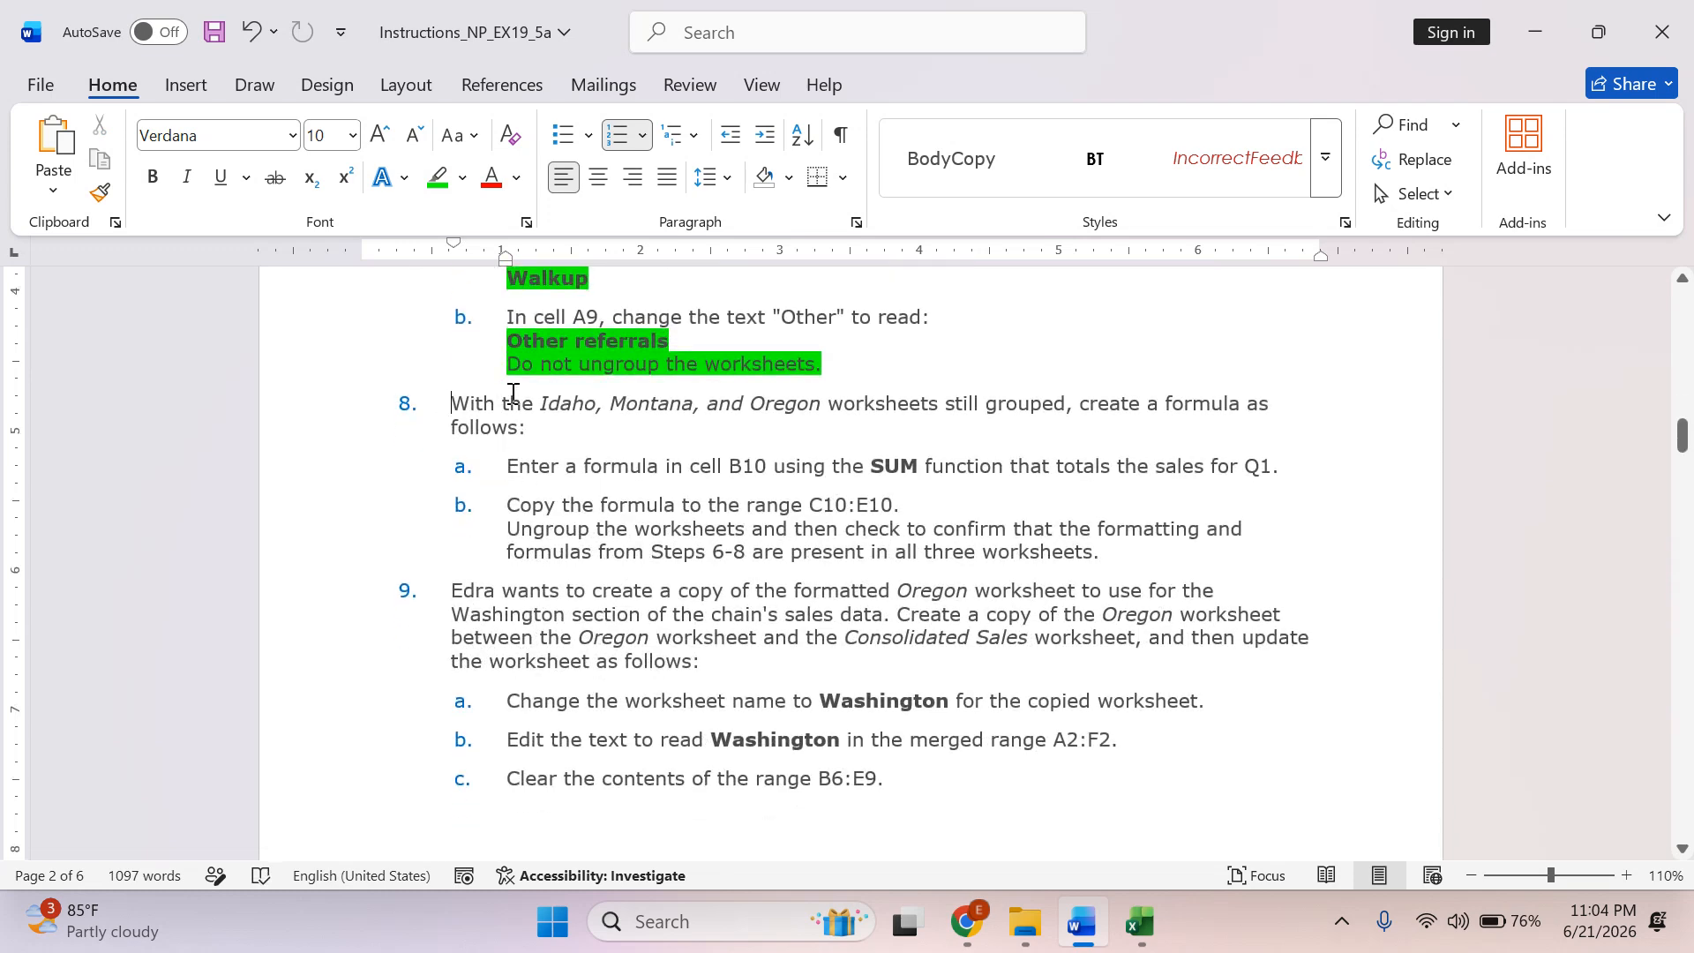
# Highlight the introduction of instruction 8 in green and select the text of instruction 8a.
pyautogui.moveTo(513, 392); pyautogui.dragTo(1084, 447)
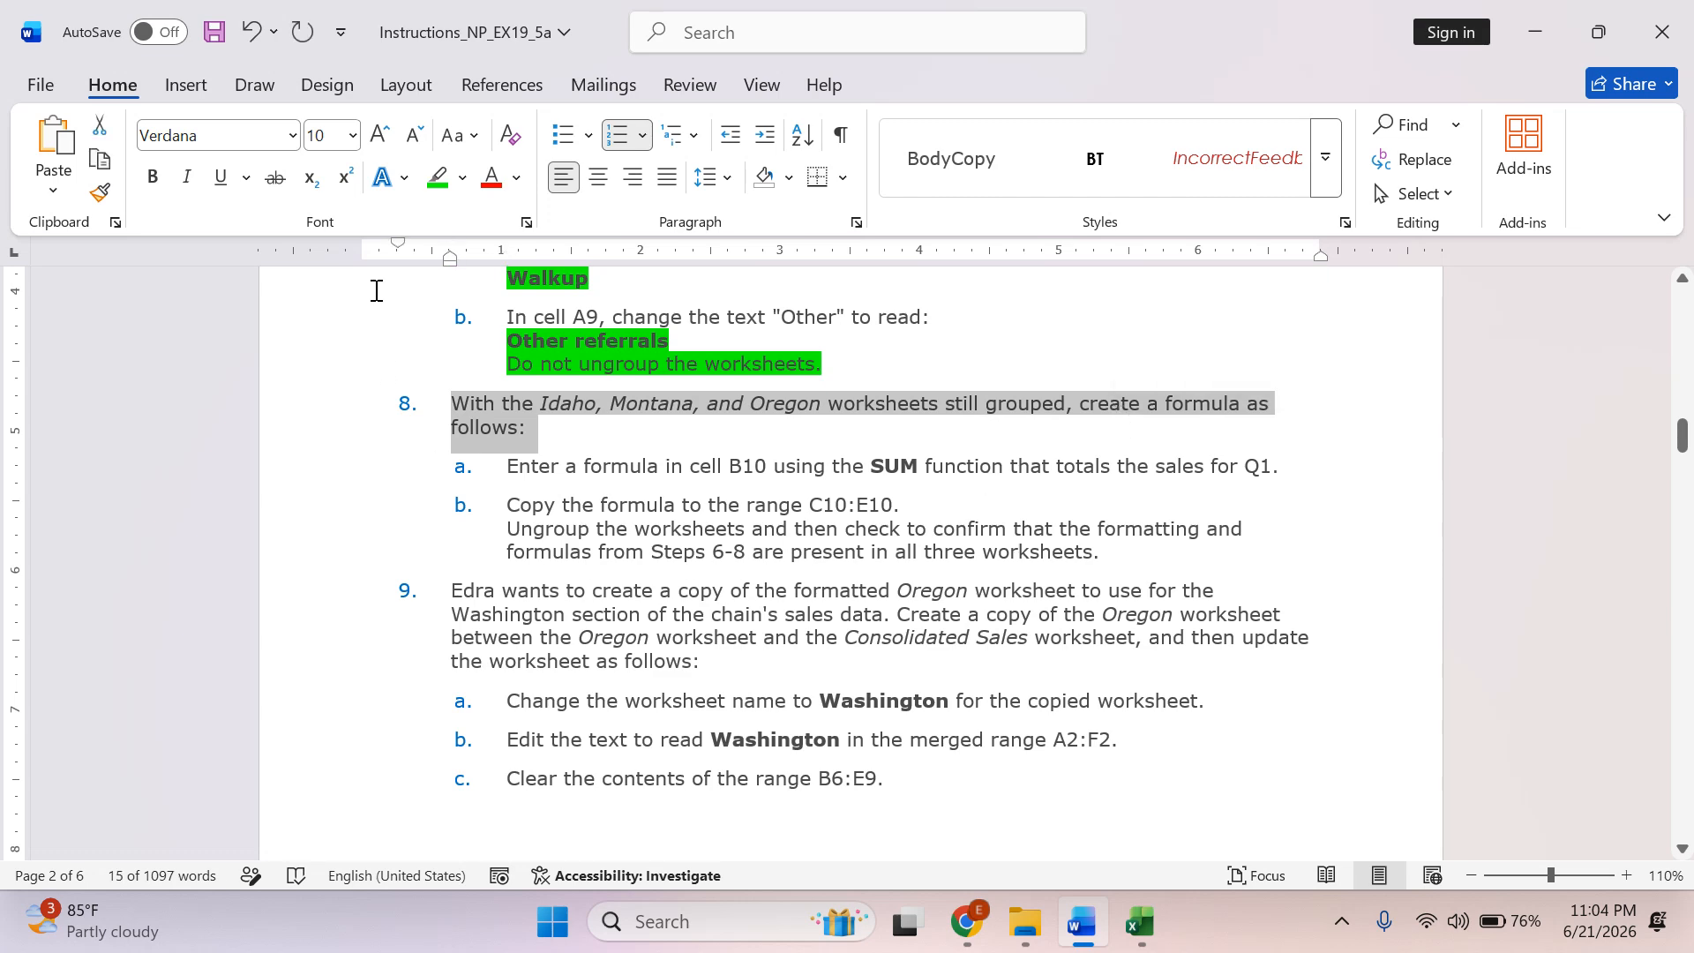
pyautogui.click(439, 177)
pyautogui.click(510, 474)
pyautogui.moveTo(510, 475); pyautogui.dragTo(1209, 474)
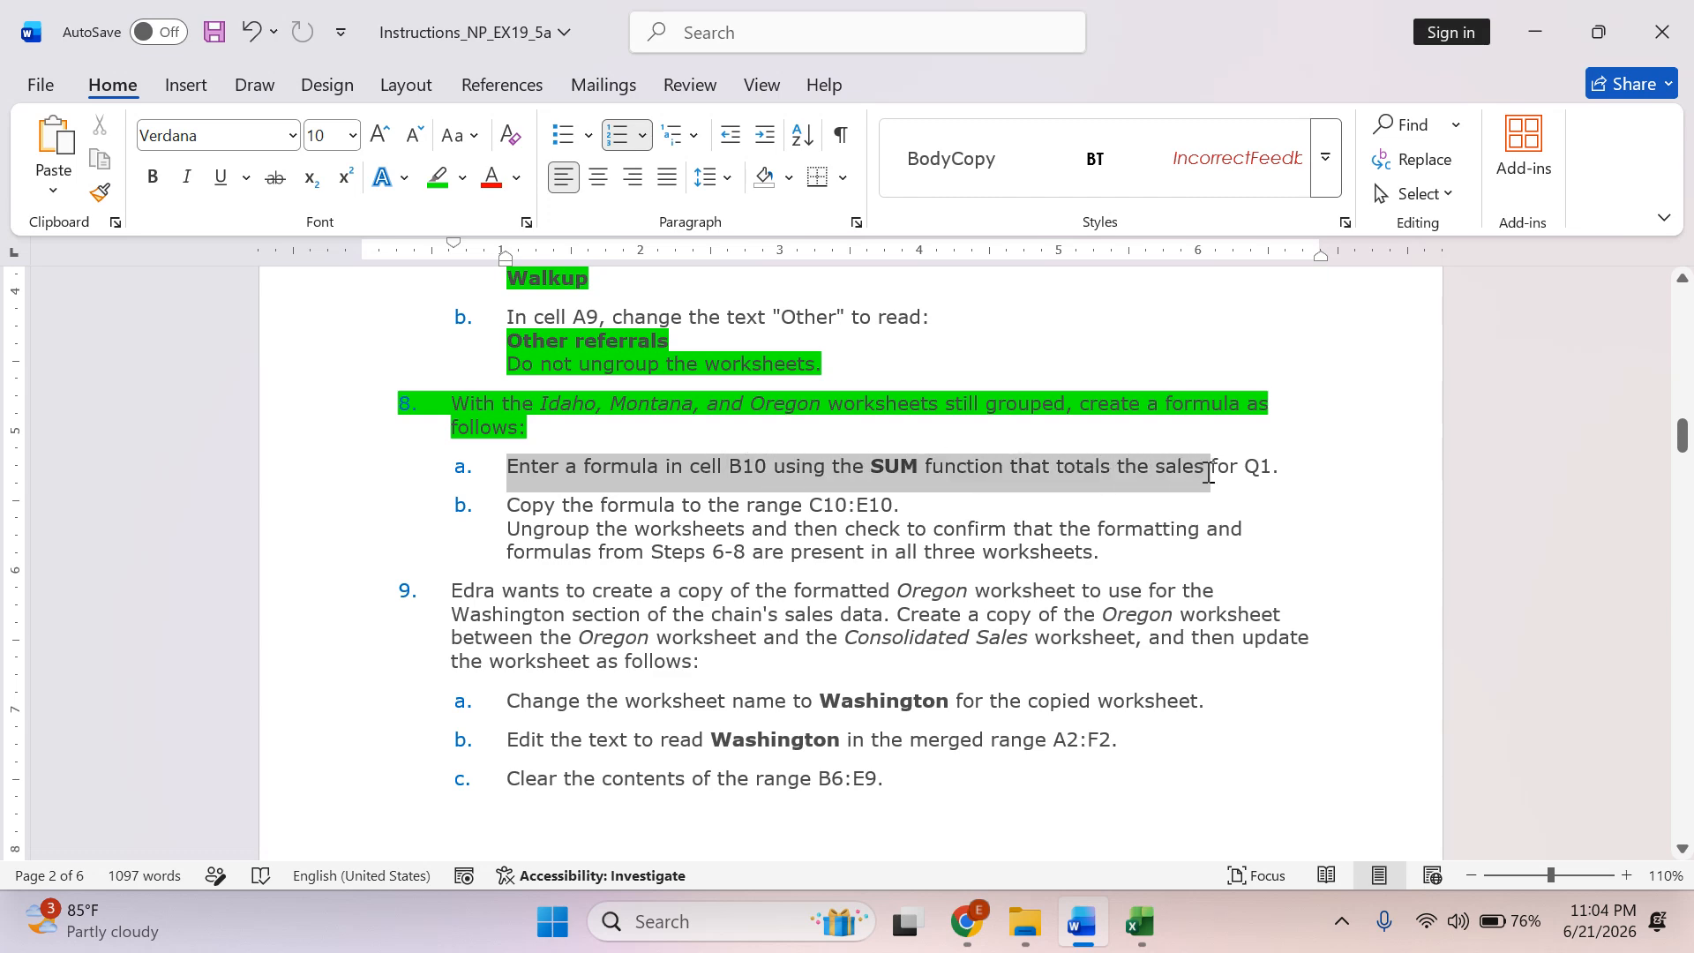
# Switch to Excel and enter the formula =SUM(B6:B9) in cell B10 on the grouped worksheets.
pyautogui.hotkey('alt', 'Tab')
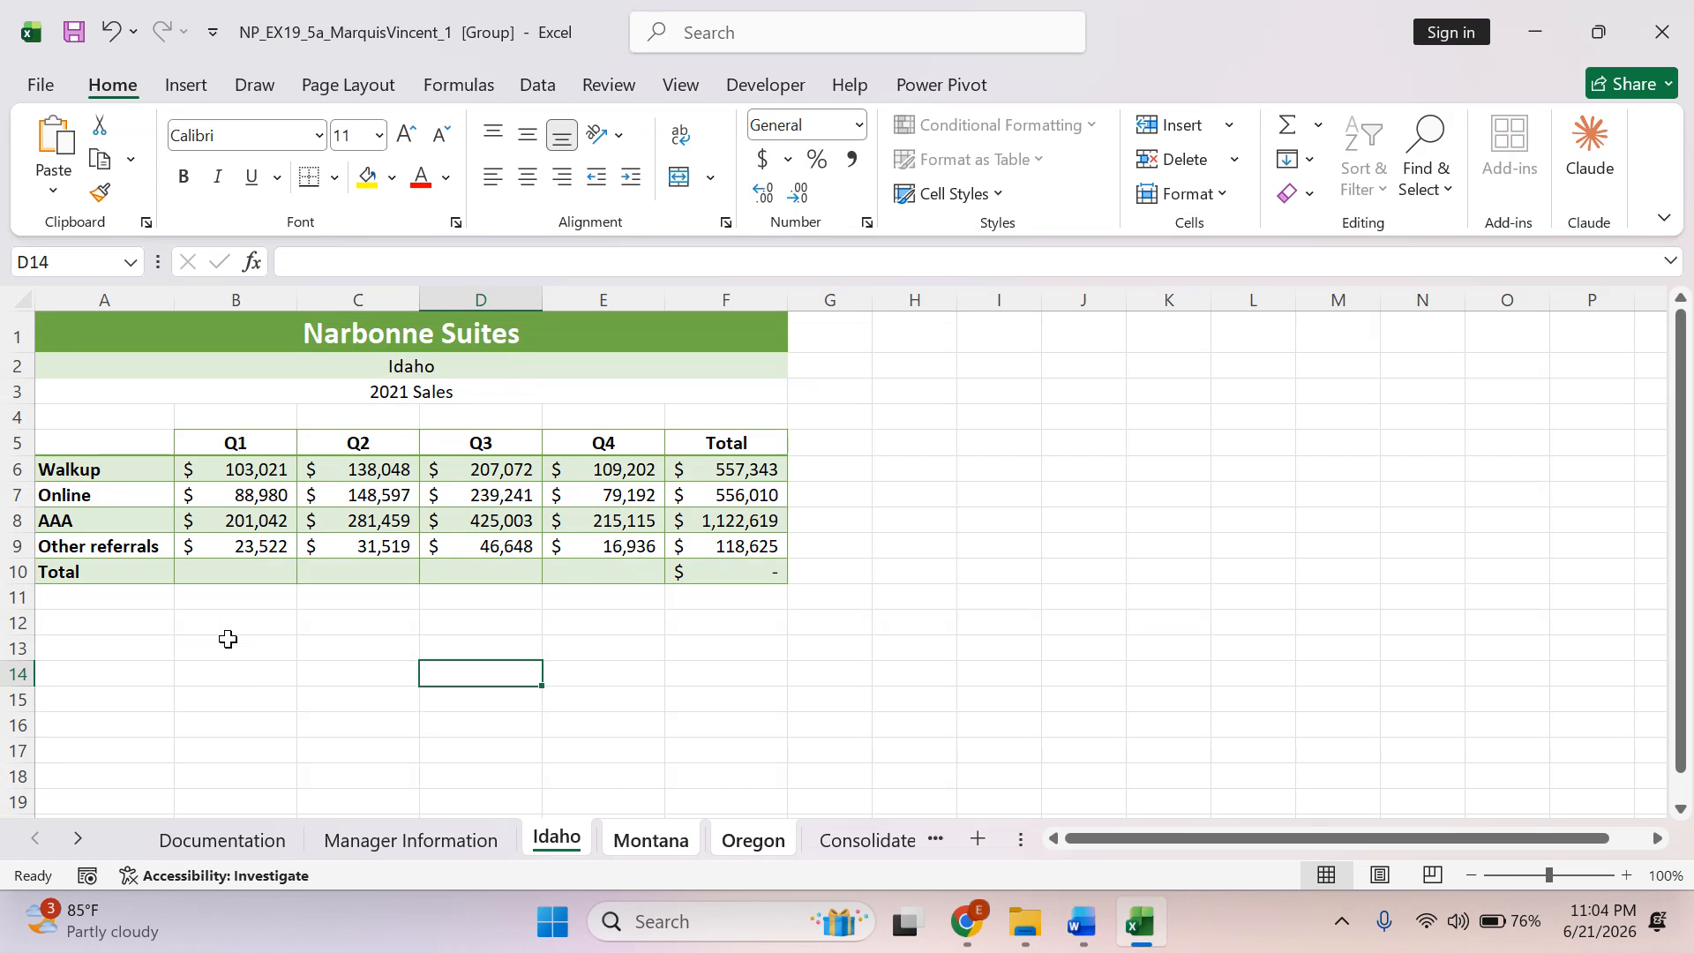
pyautogui.hotkey('alt', 'Tab')
pyautogui.hotkey('alt', 'Tab')
pyautogui.click(228, 574)
pyautogui.write('=')
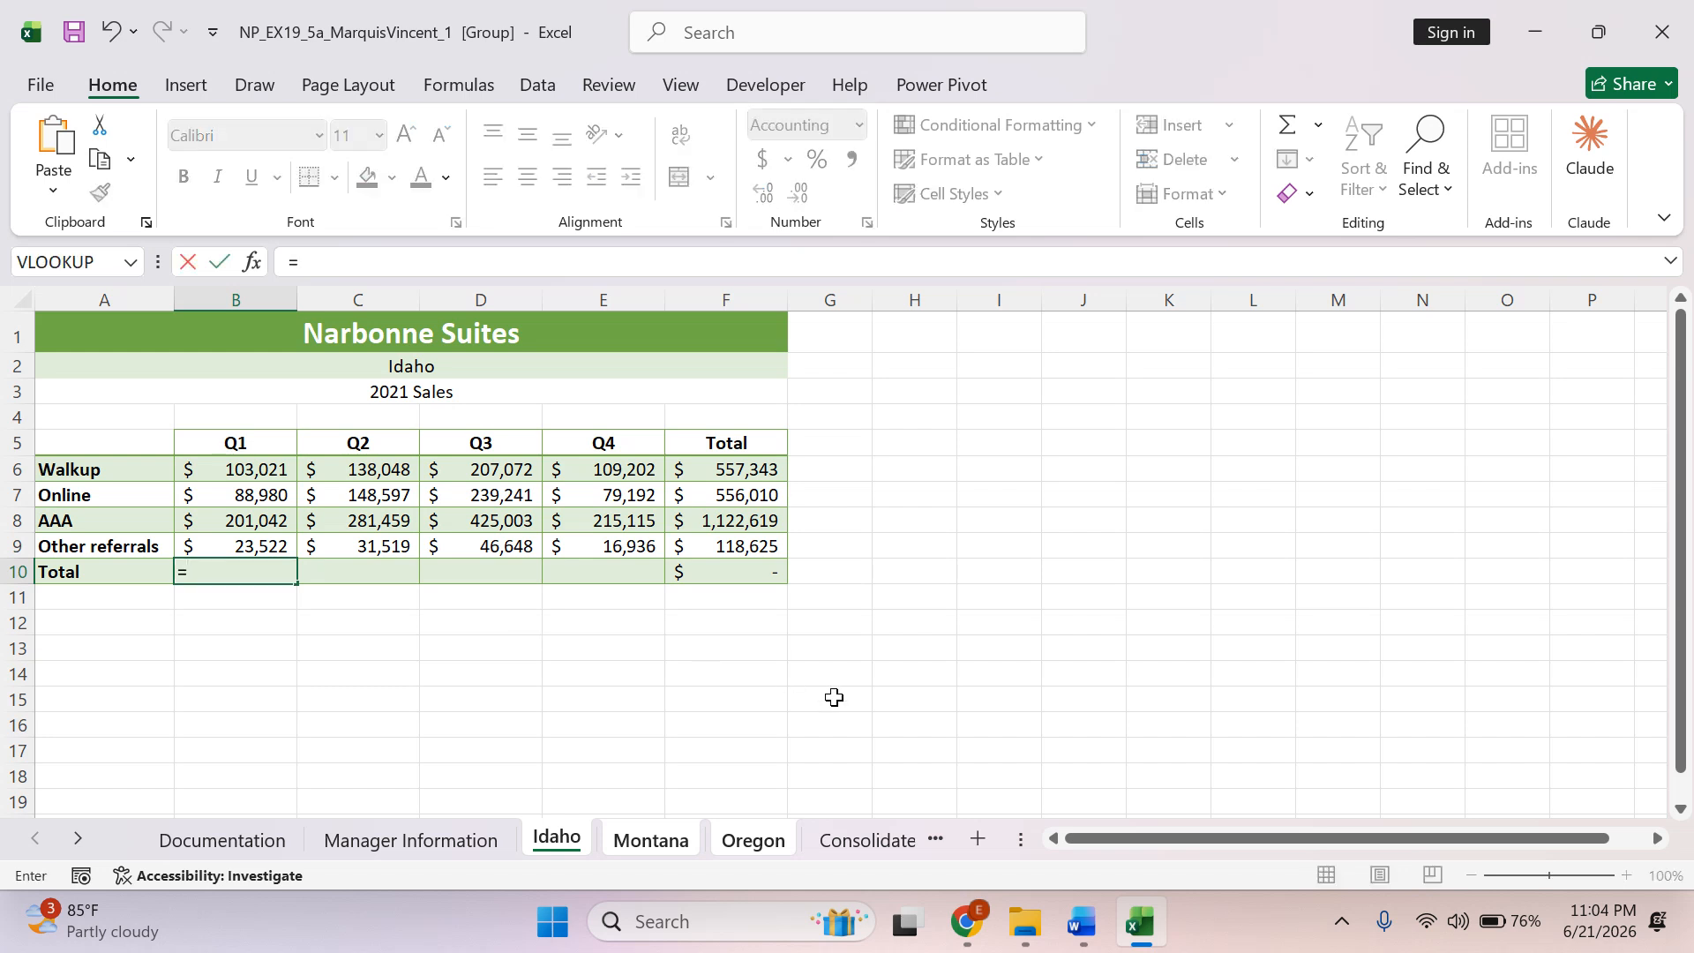
pyautogui.write('sum')
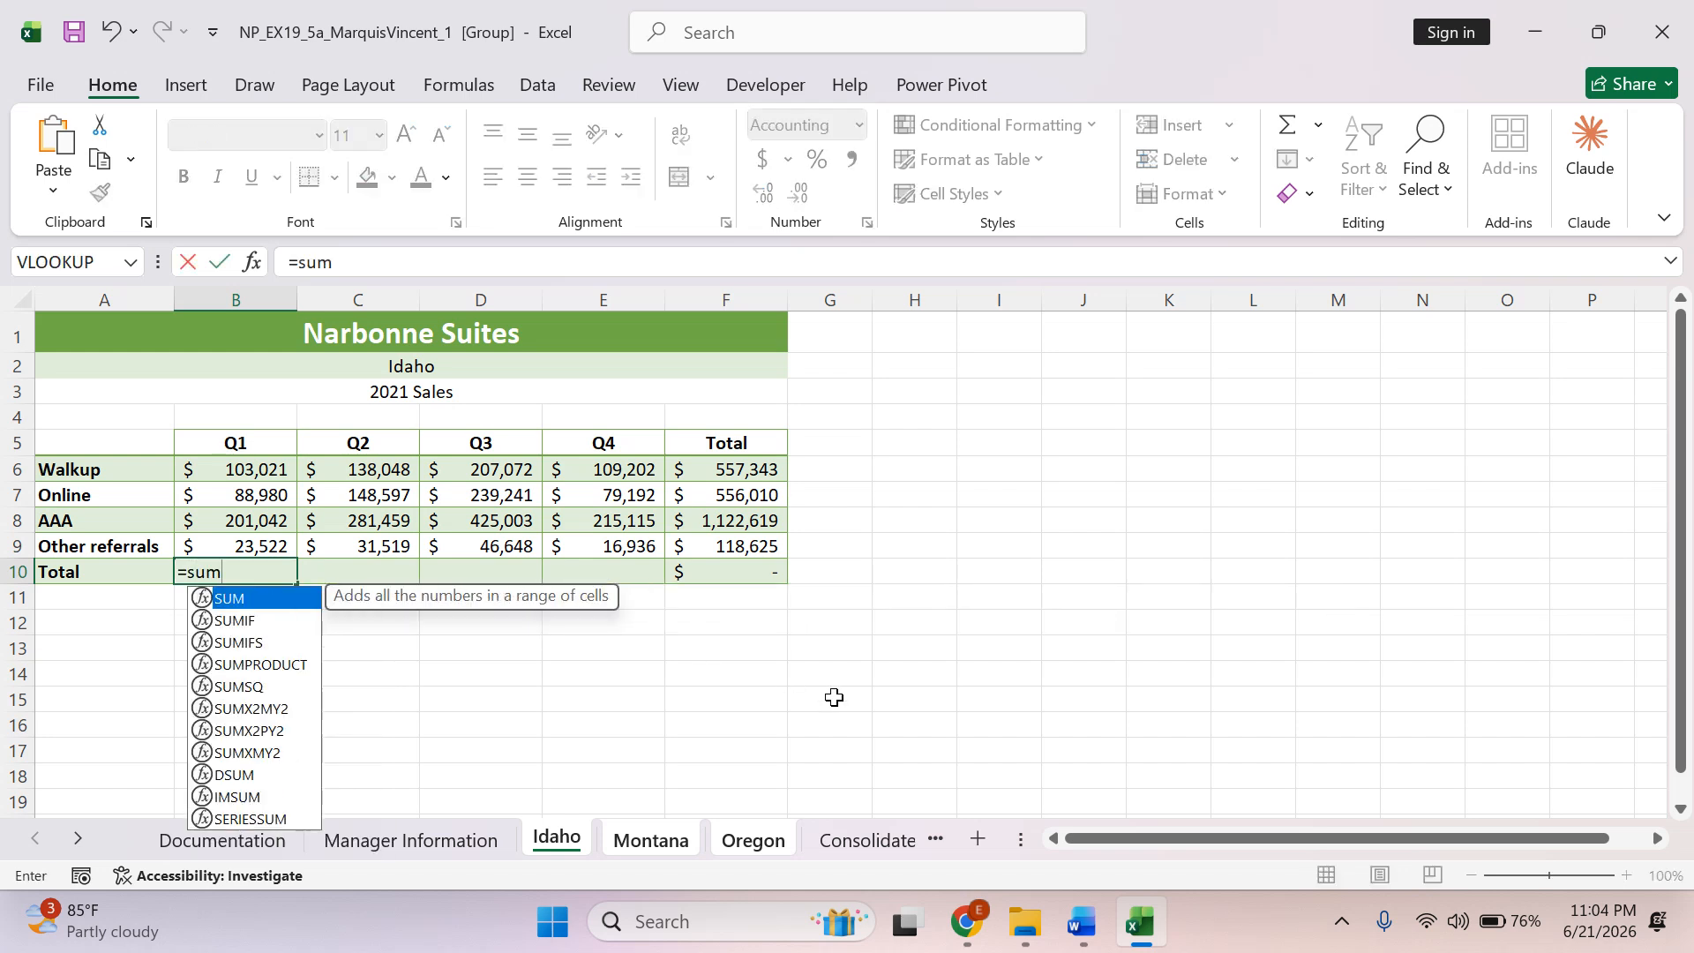
pyautogui.press('Tab')
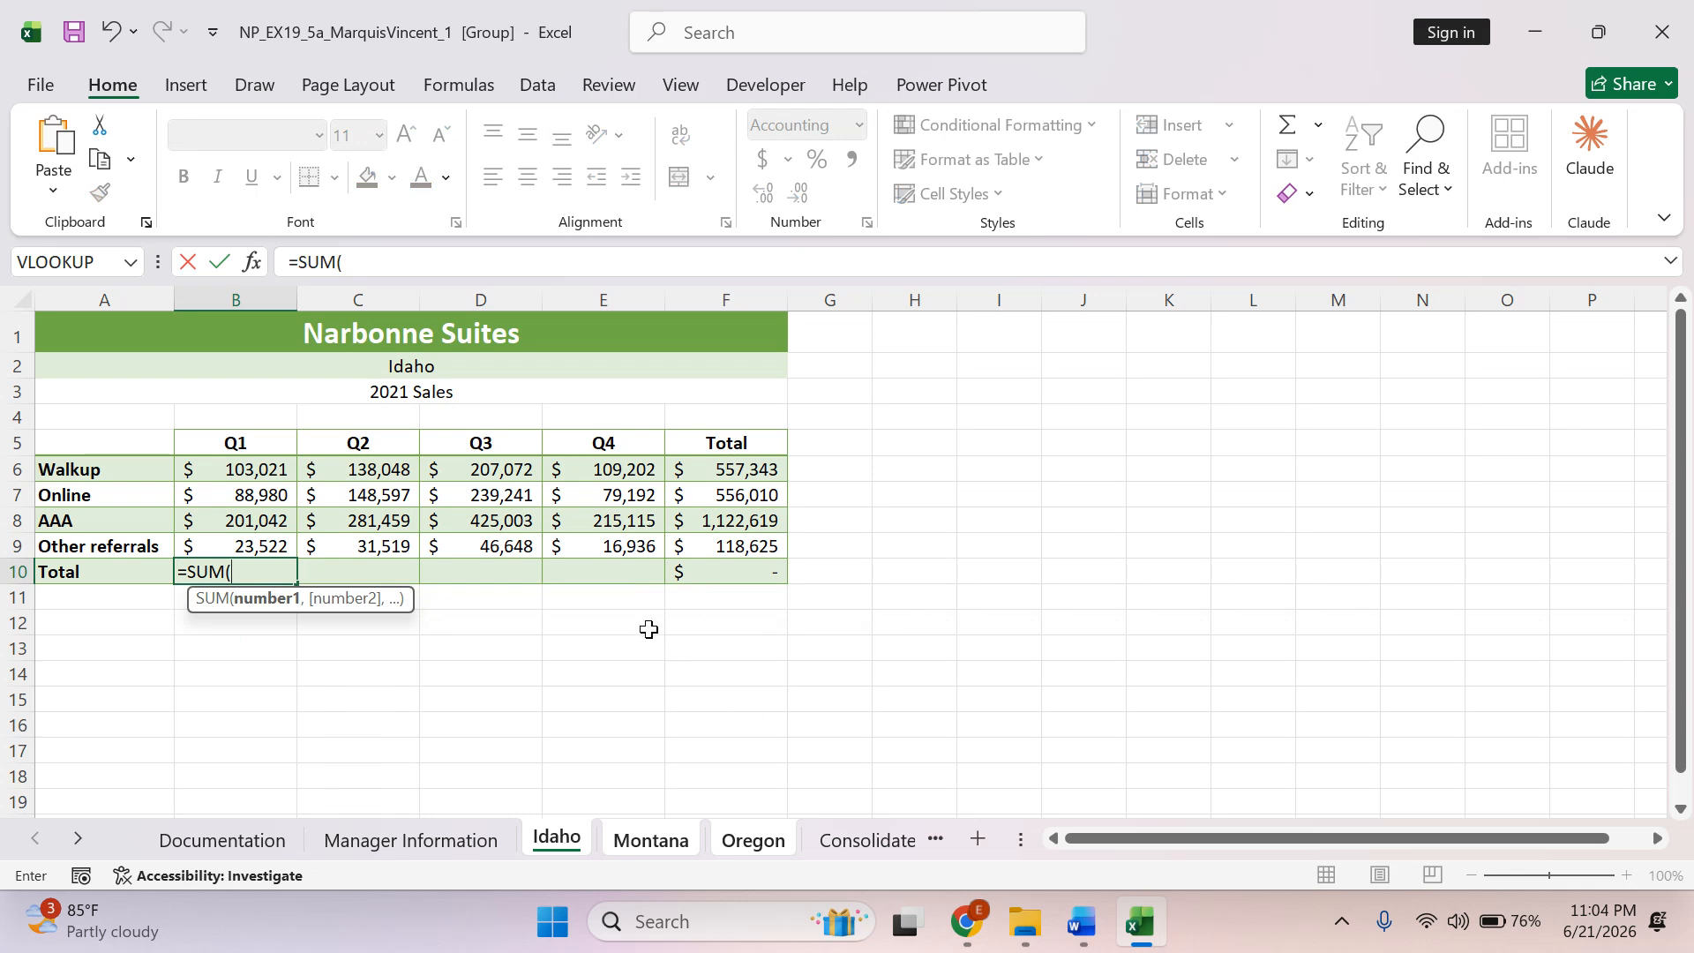
pyautogui.moveTo(256, 472); pyautogui.dragTo(265, 543)
pyautogui.write(')')
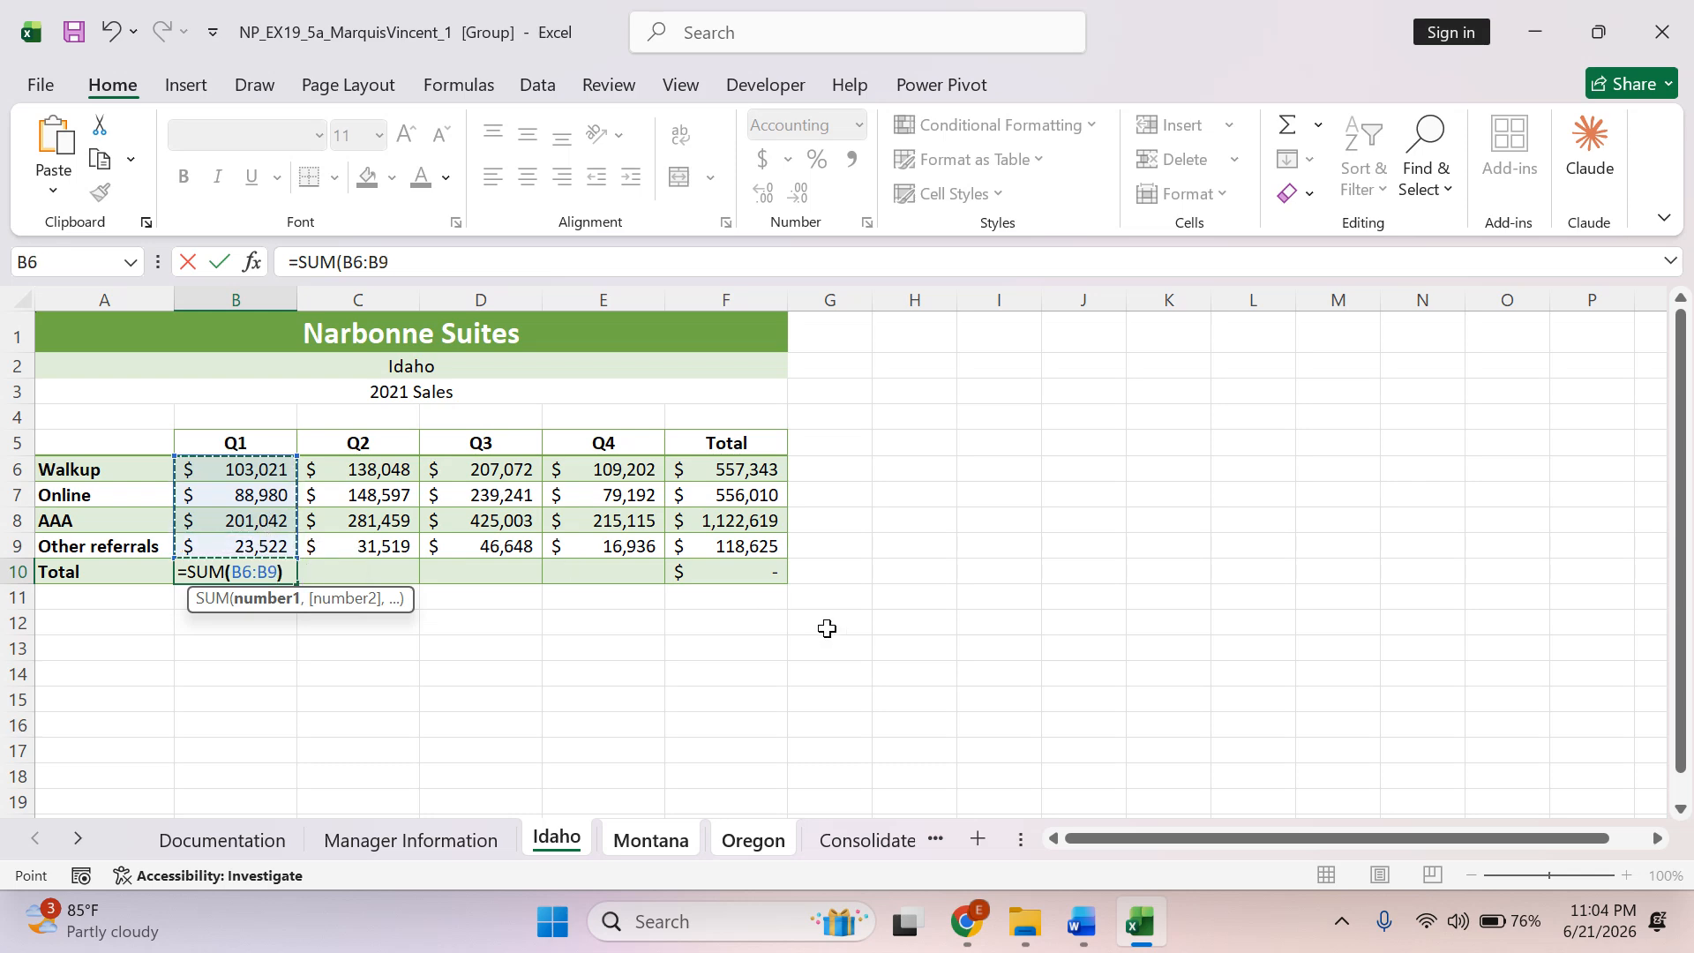
pyautogui.press('Return')
# Switch to Word, highlight the selected text of instruction 8a in green, and select the formula-copying sentence of instruction 8b.
pyautogui.hotkey('alt', 'Tab')
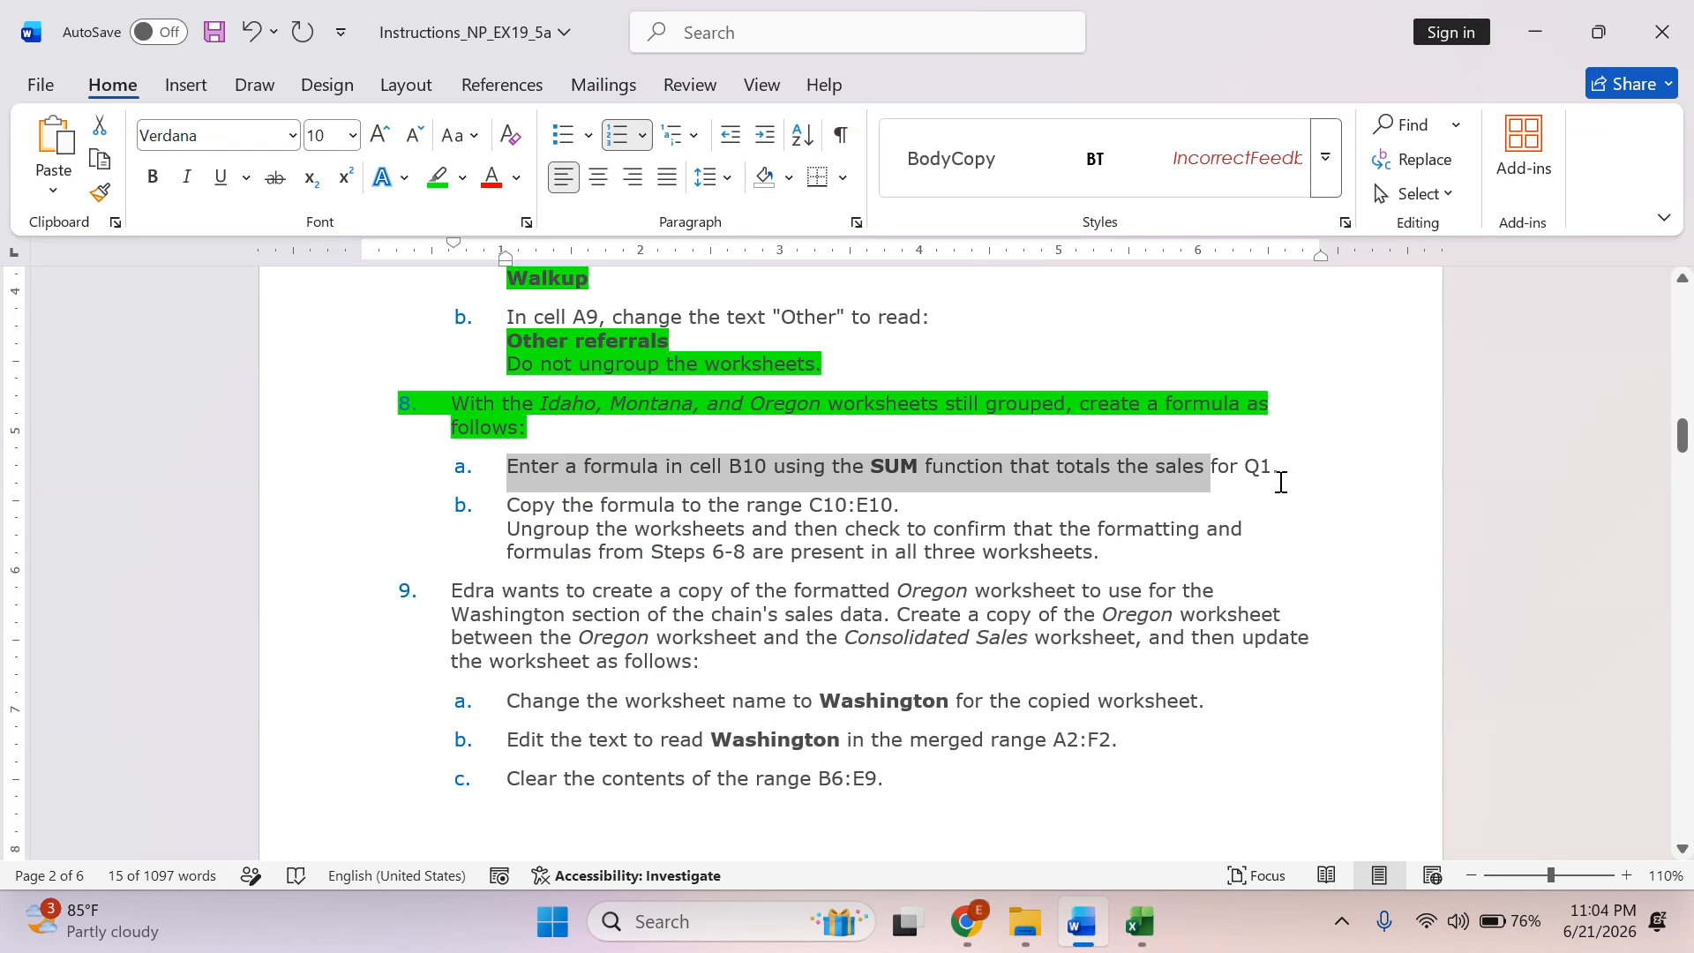
pyautogui.click(437, 179)
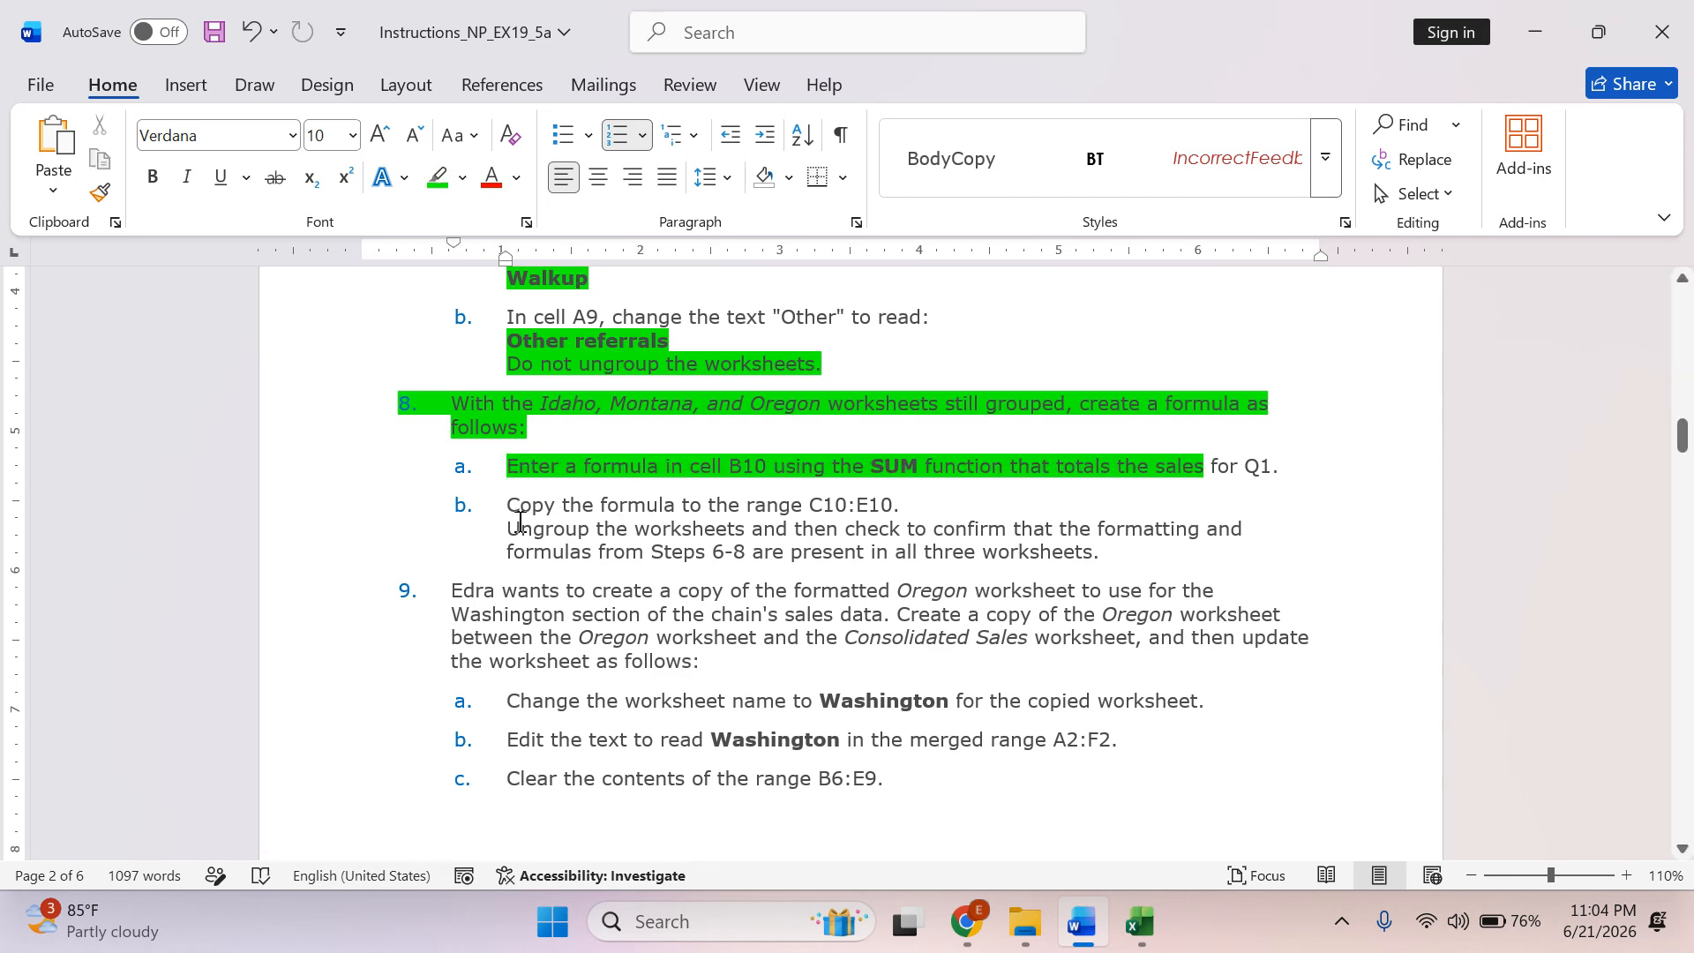
pyautogui.moveTo(537, 505); pyautogui.dragTo(897, 506)
# Switch to Excel and copy the formula of cell B10 to the range C10:E10, pasting formulas only.
pyautogui.hotkey('alt', 'Tab')
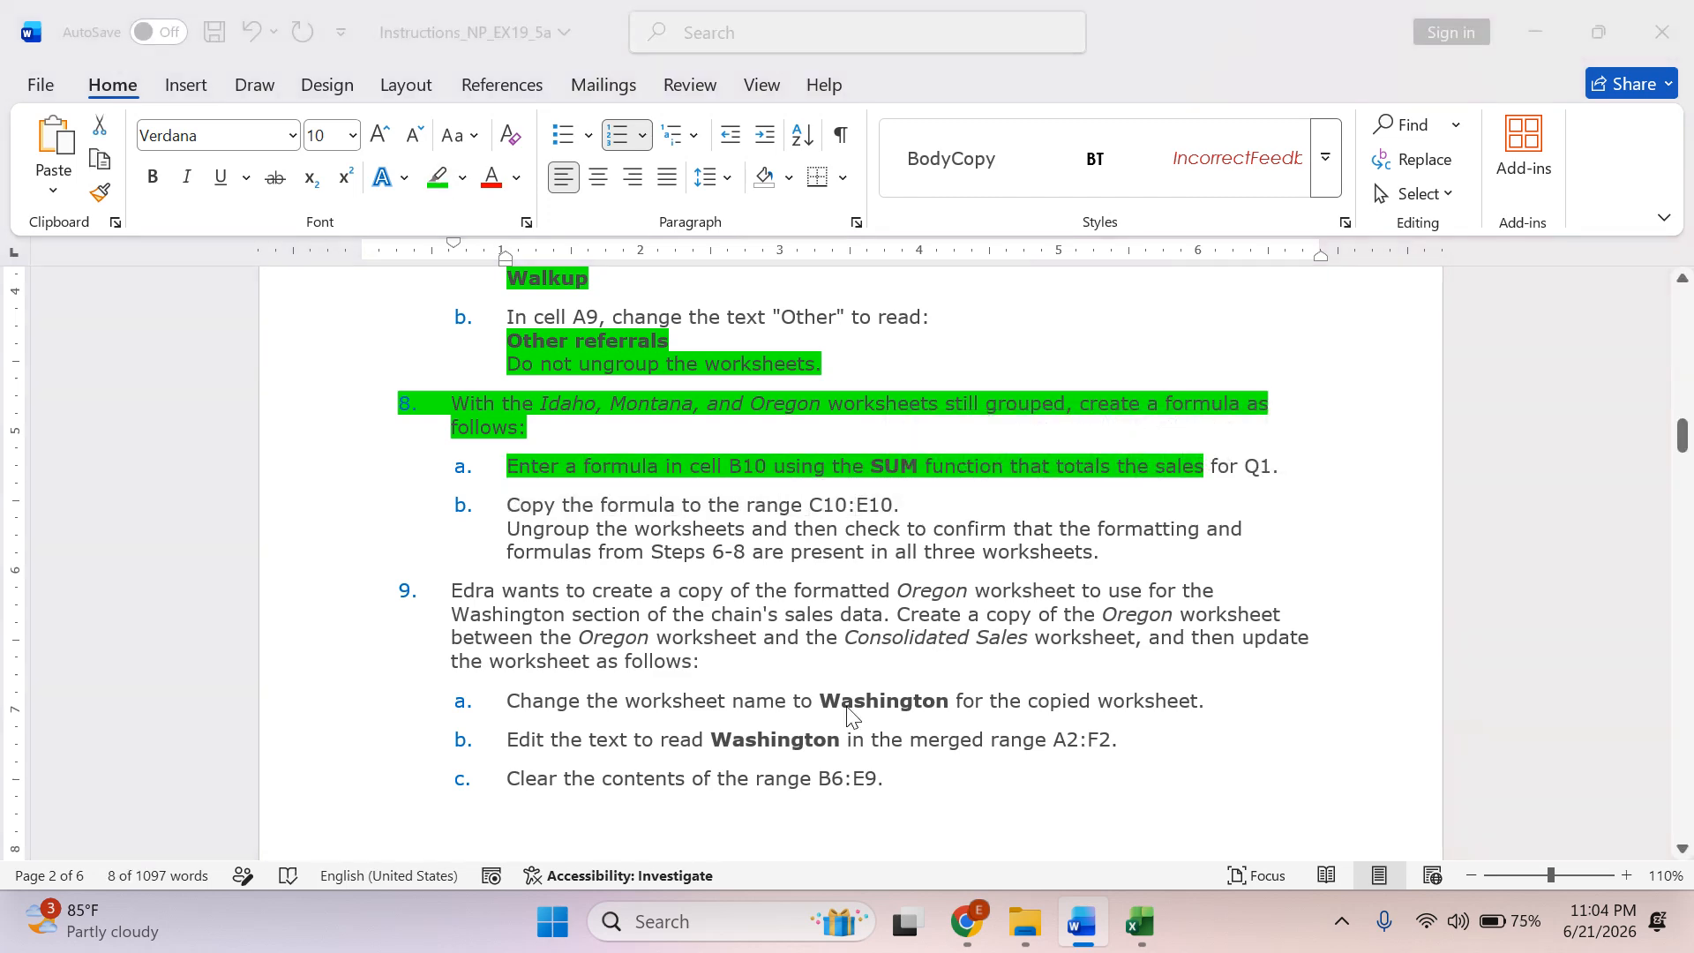
pyautogui.click(238, 572)
pyautogui.rightClick(238, 572)
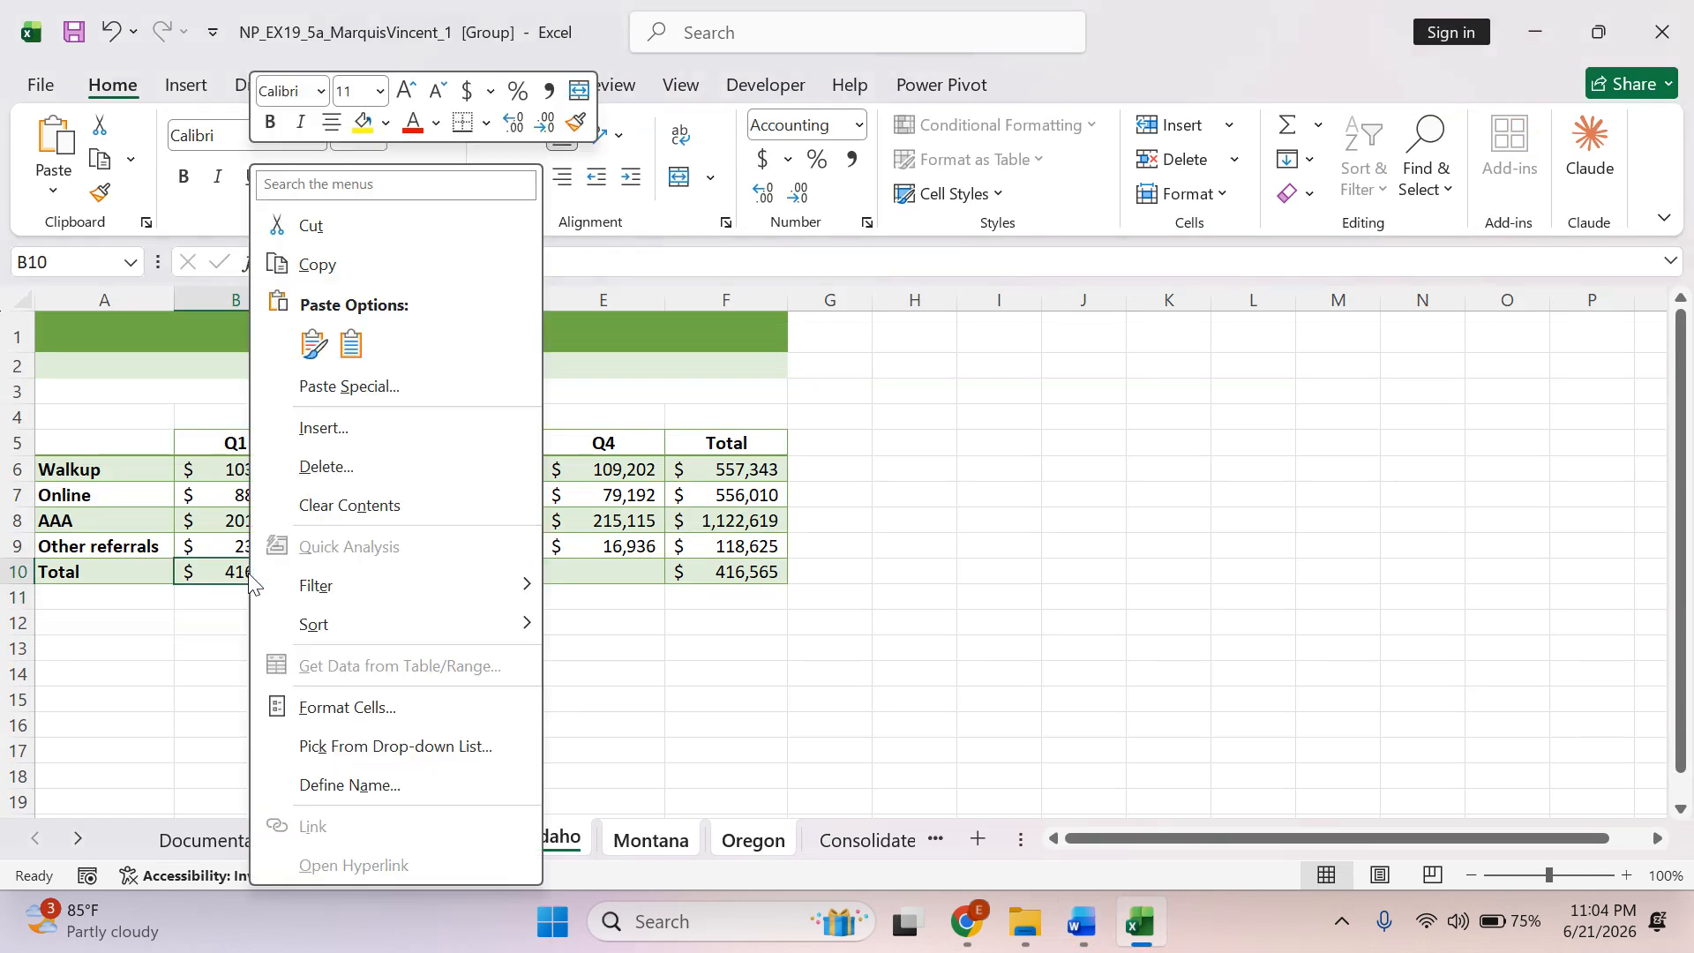
pyautogui.click(350, 280)
pyautogui.moveTo(352, 571); pyautogui.dragTo(591, 562)
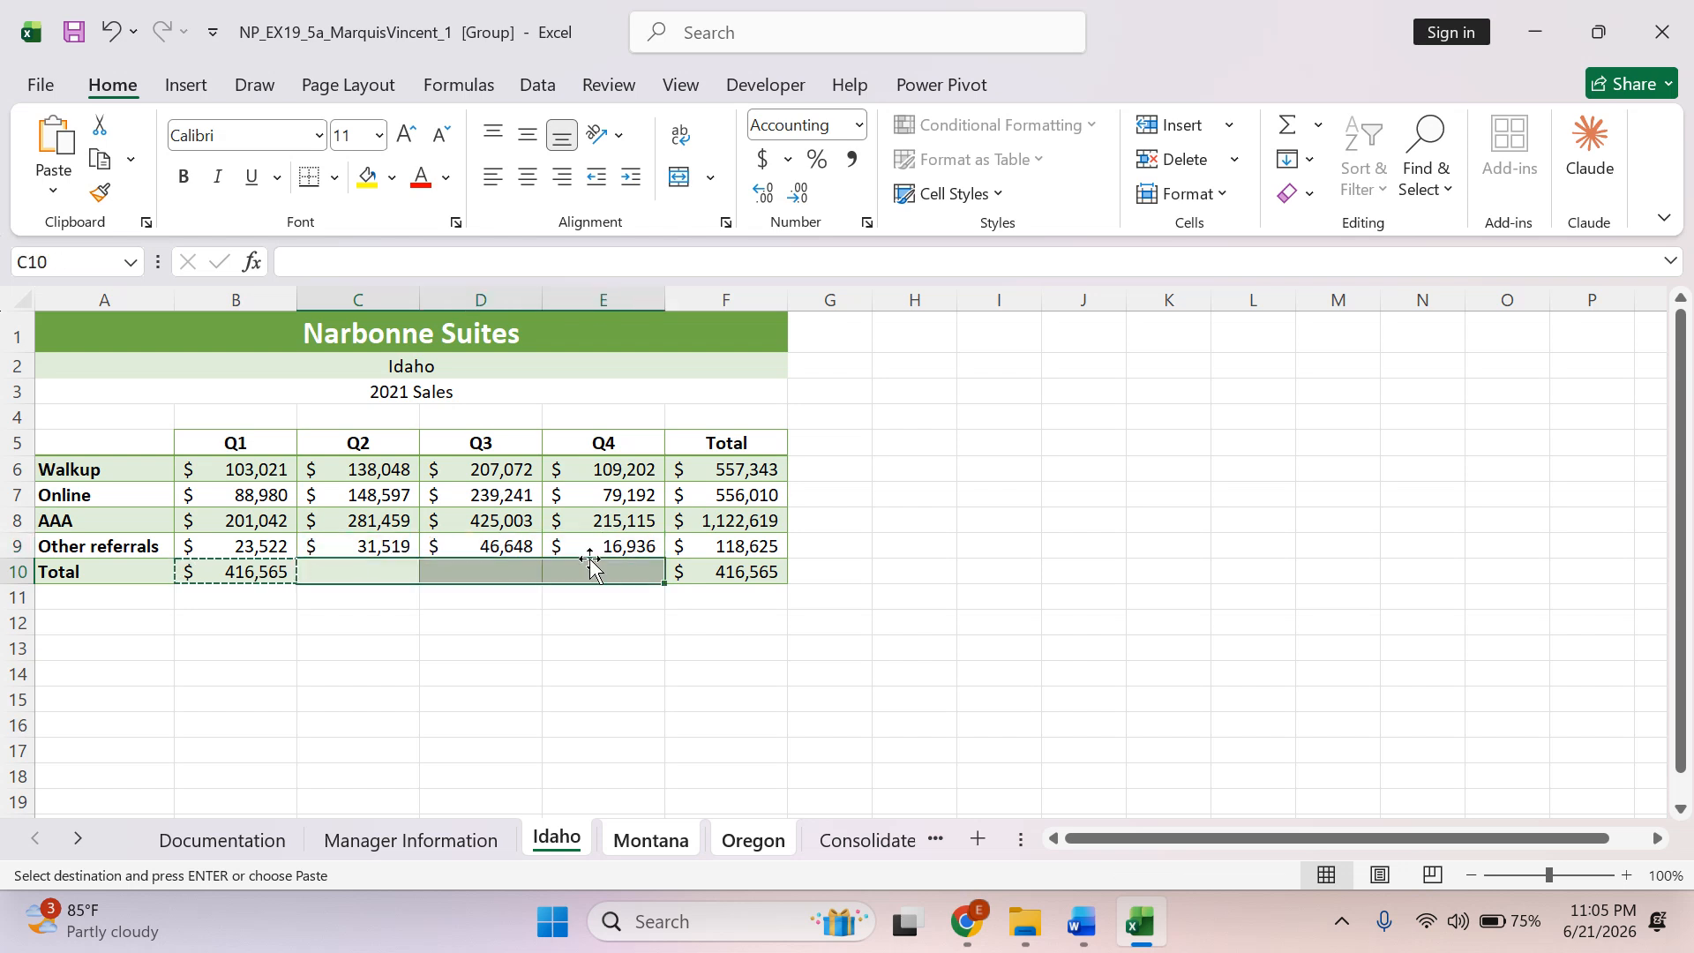
pyautogui.click(53, 184)
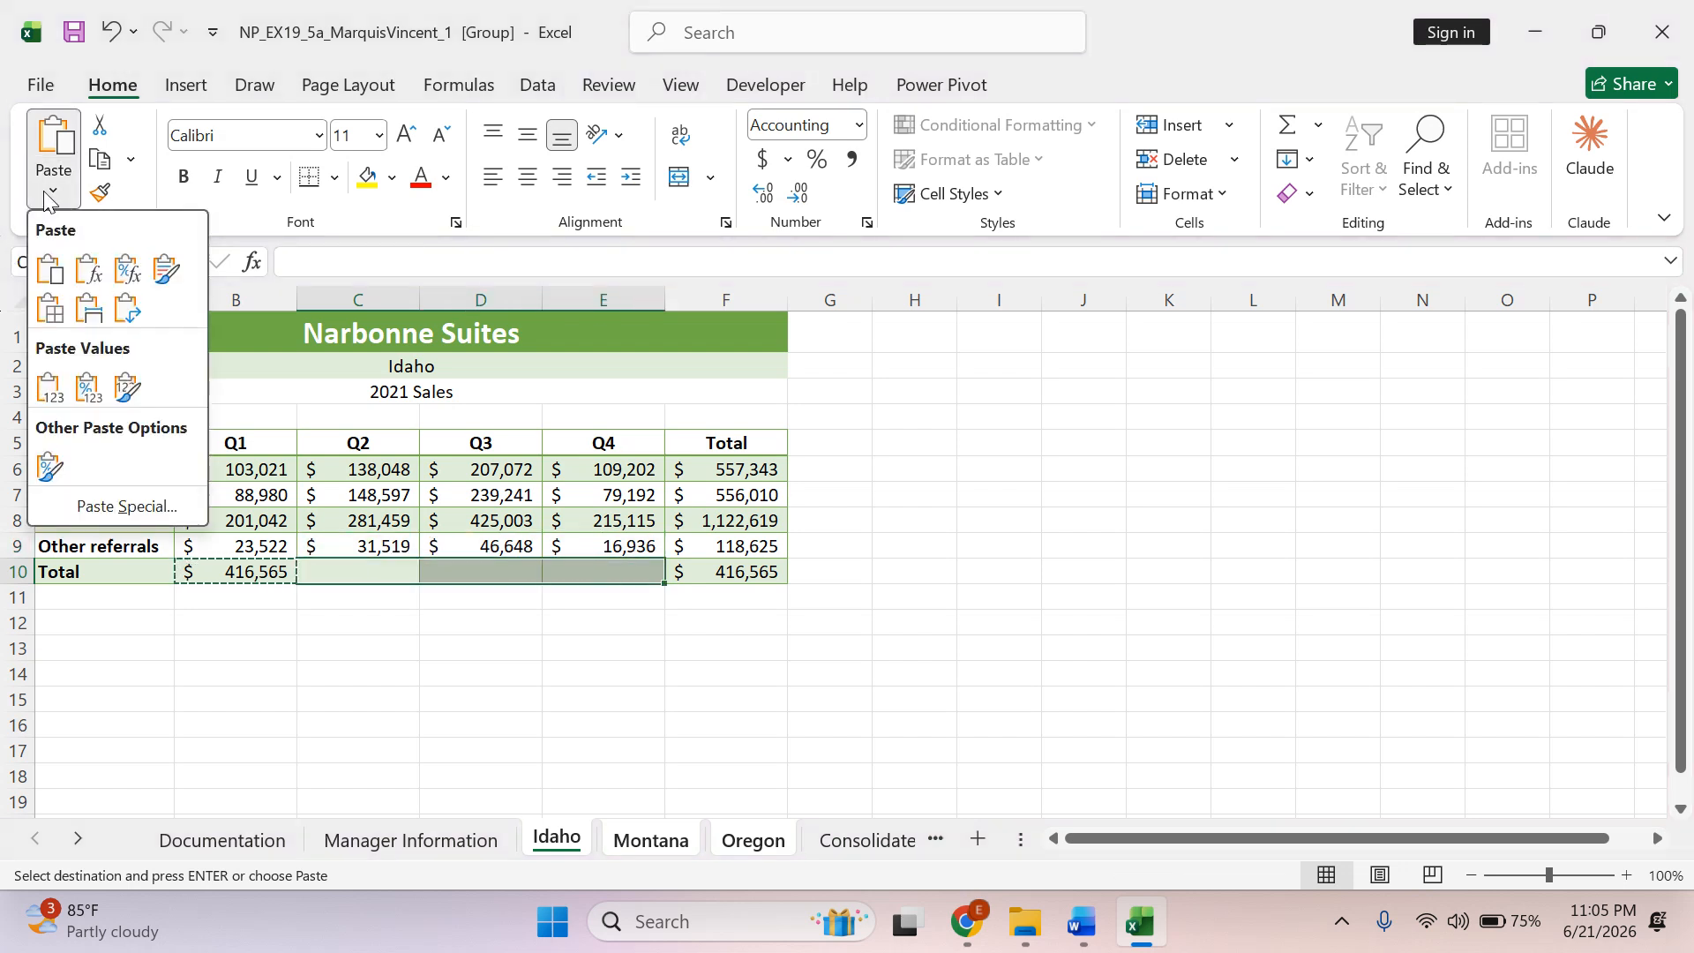
pyautogui.click(84, 270)
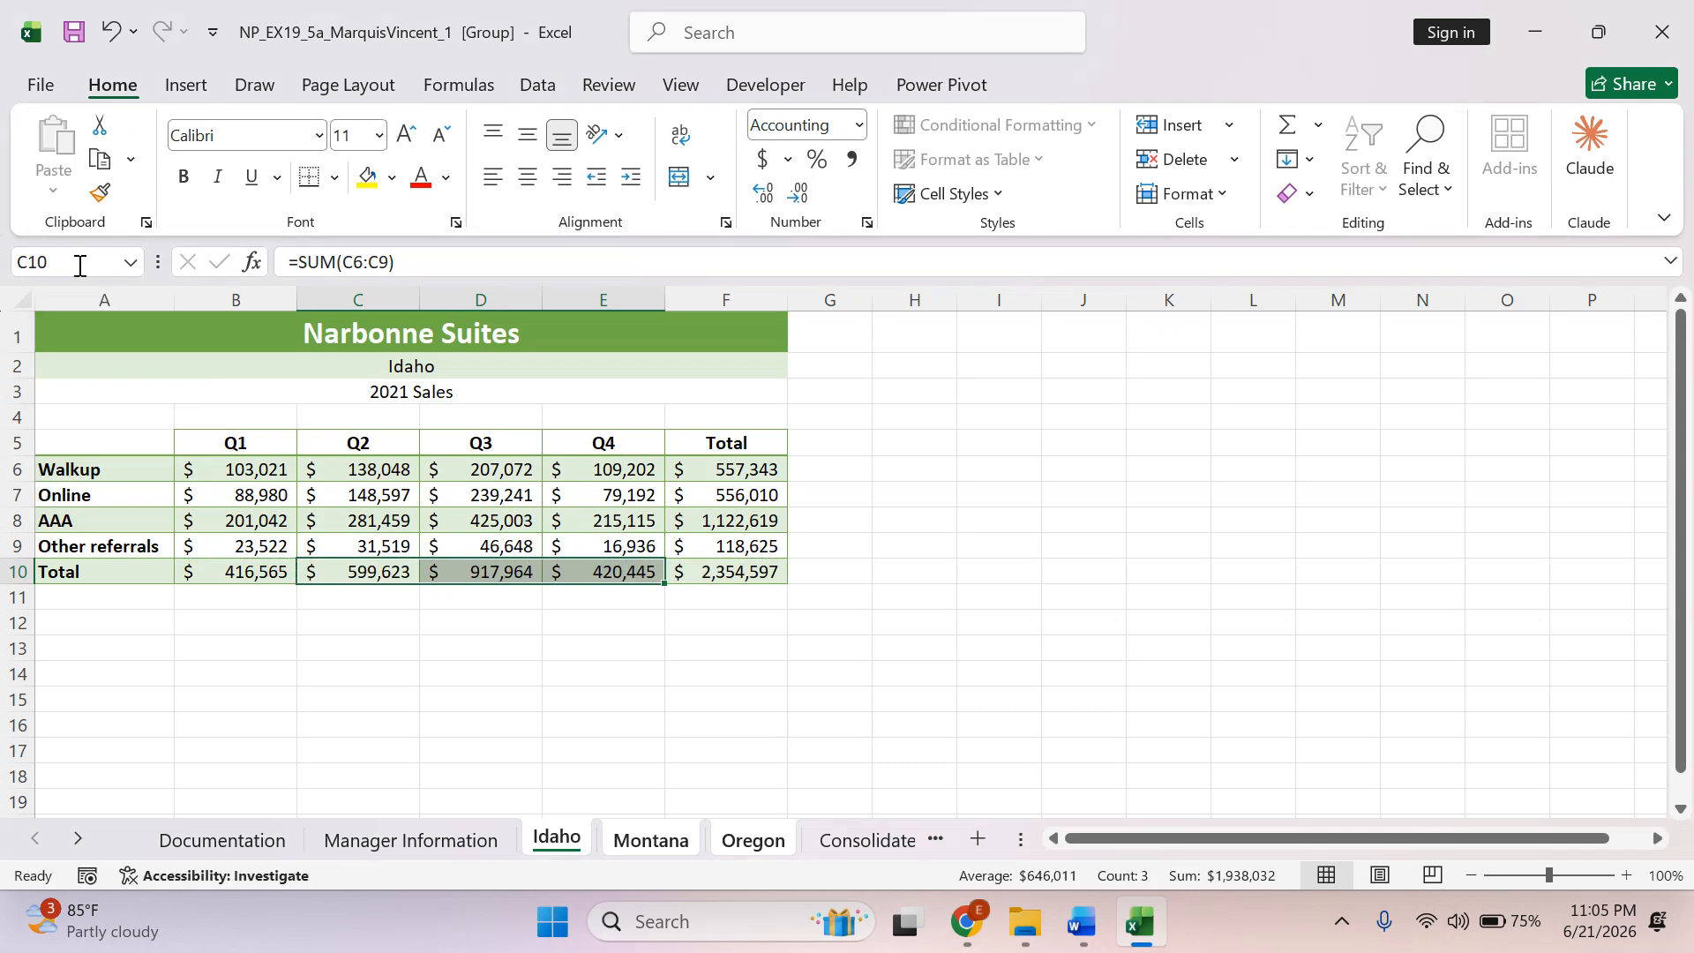
# Switch to Word, highlight the formula-copying sentence of instruction 8b in green, and select the last line of its ungroup-and-check note.
pyautogui.hotkey('alt', 'Tab')
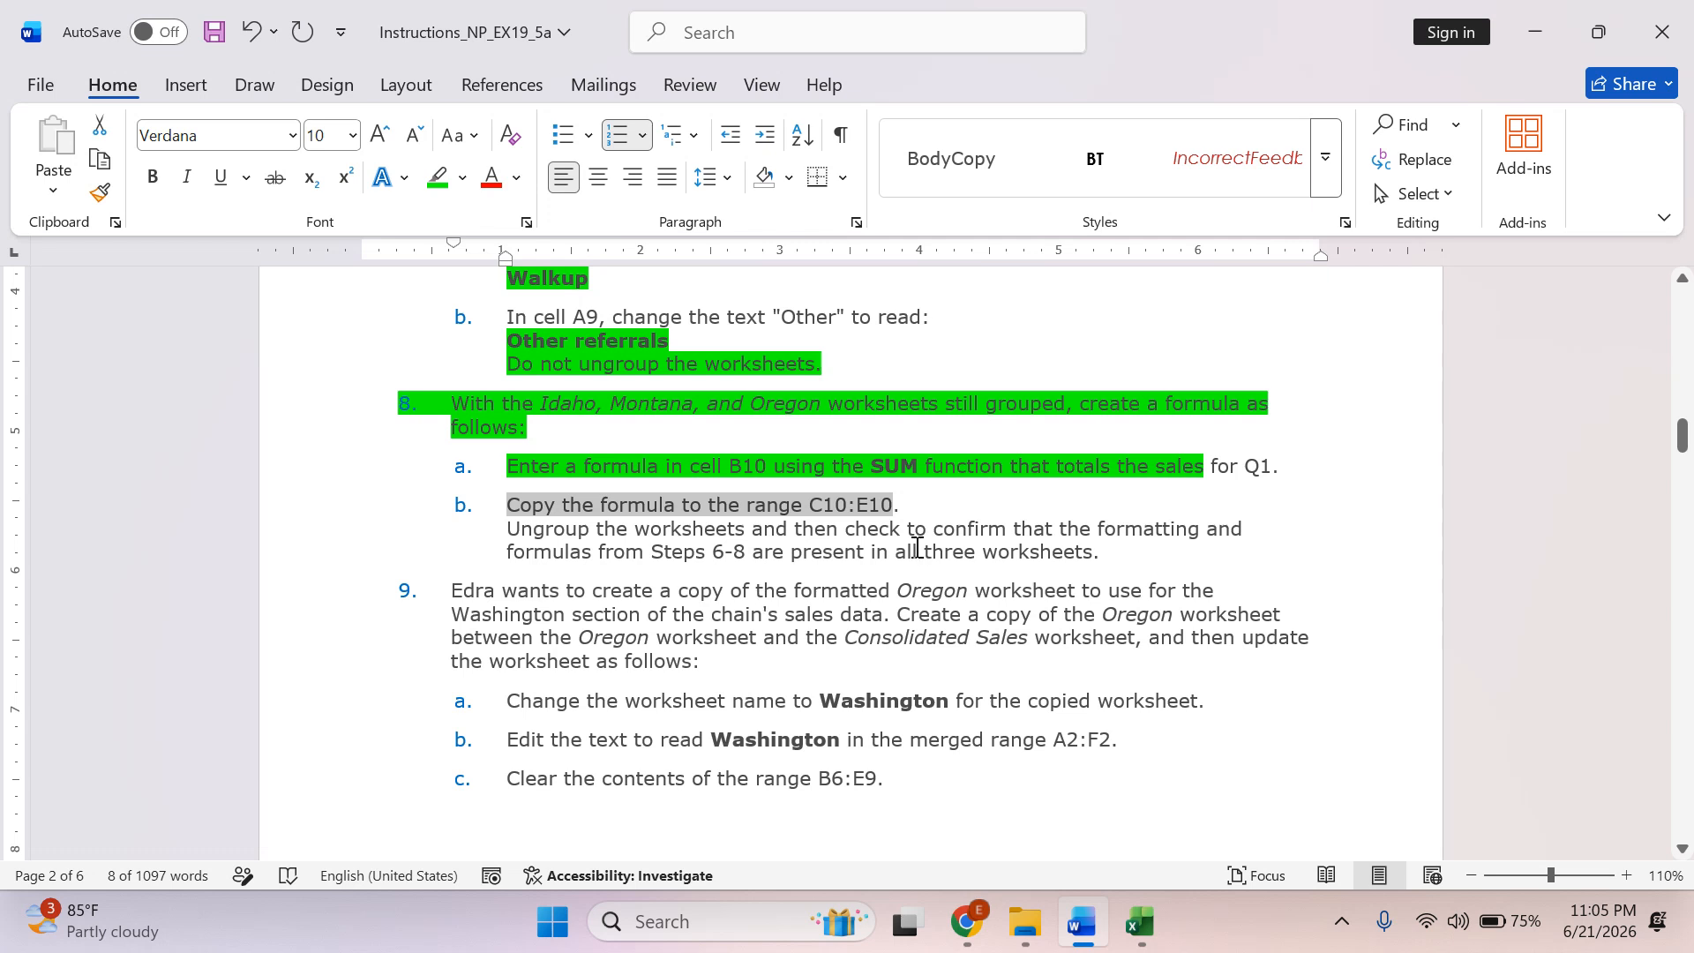
pyautogui.click(436, 176)
pyautogui.click(537, 512)
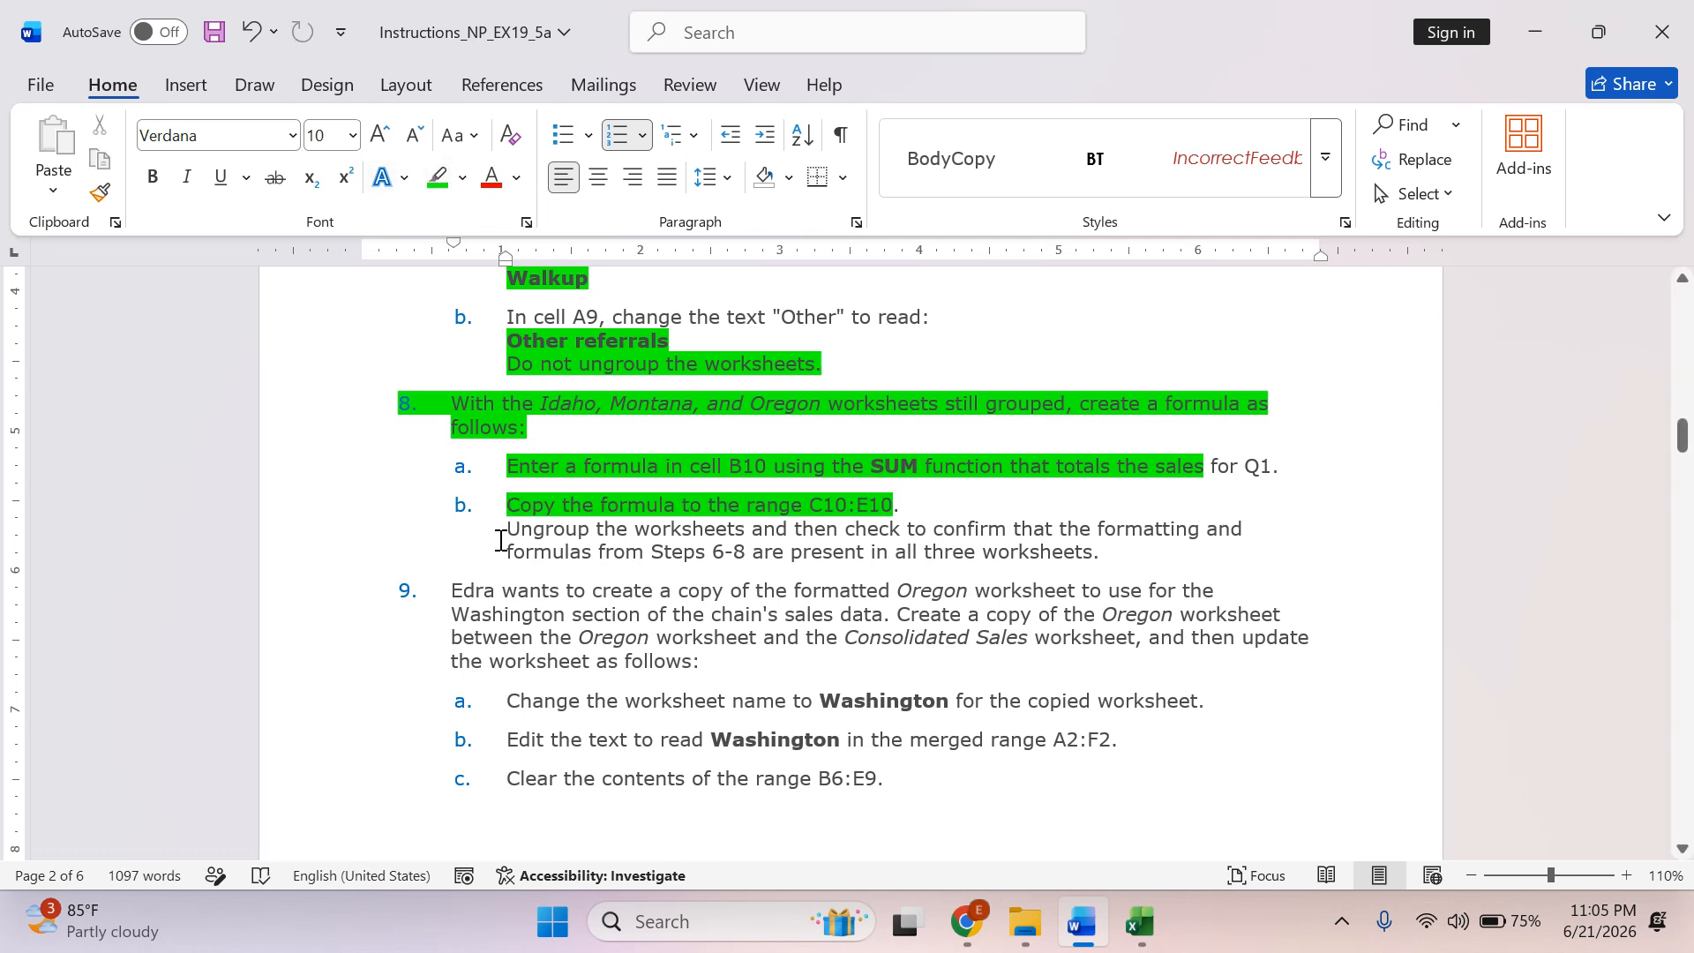
pyautogui.moveTo(501, 540); pyautogui.dragTo(1091, 551)
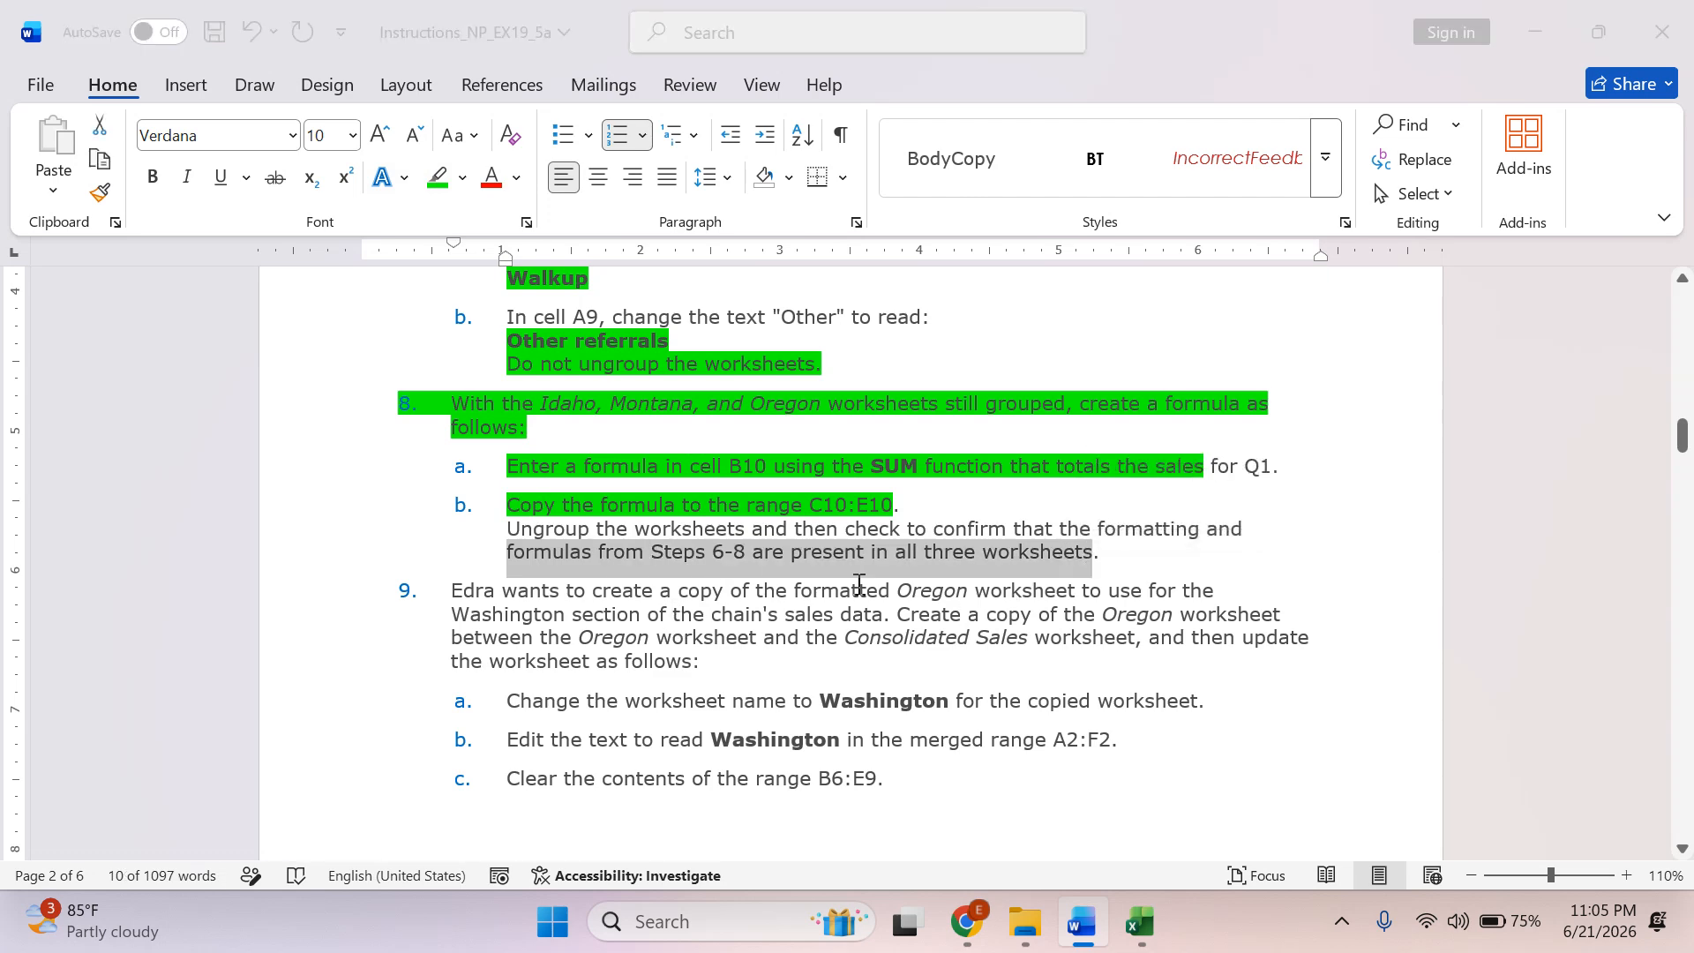
# Switch to Excel and ungroup the Idaho, Montana and Oregon worksheets.
pyautogui.hotkey('alt', 'Tab')
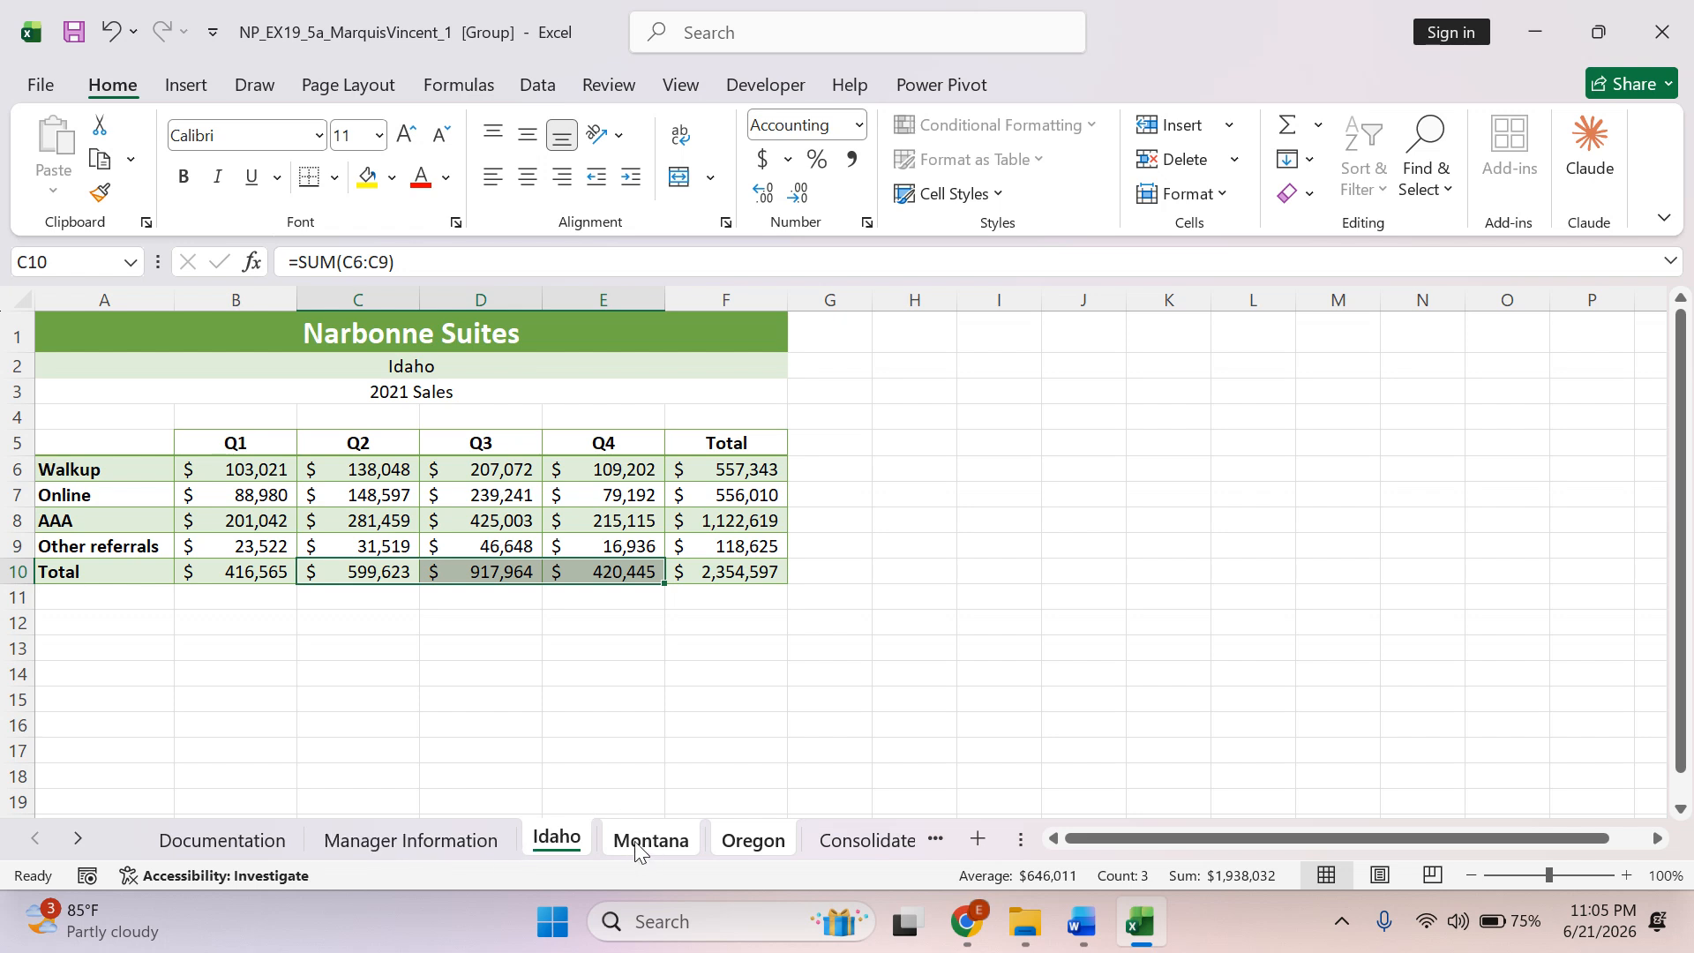
pyautogui.rightClick(561, 838)
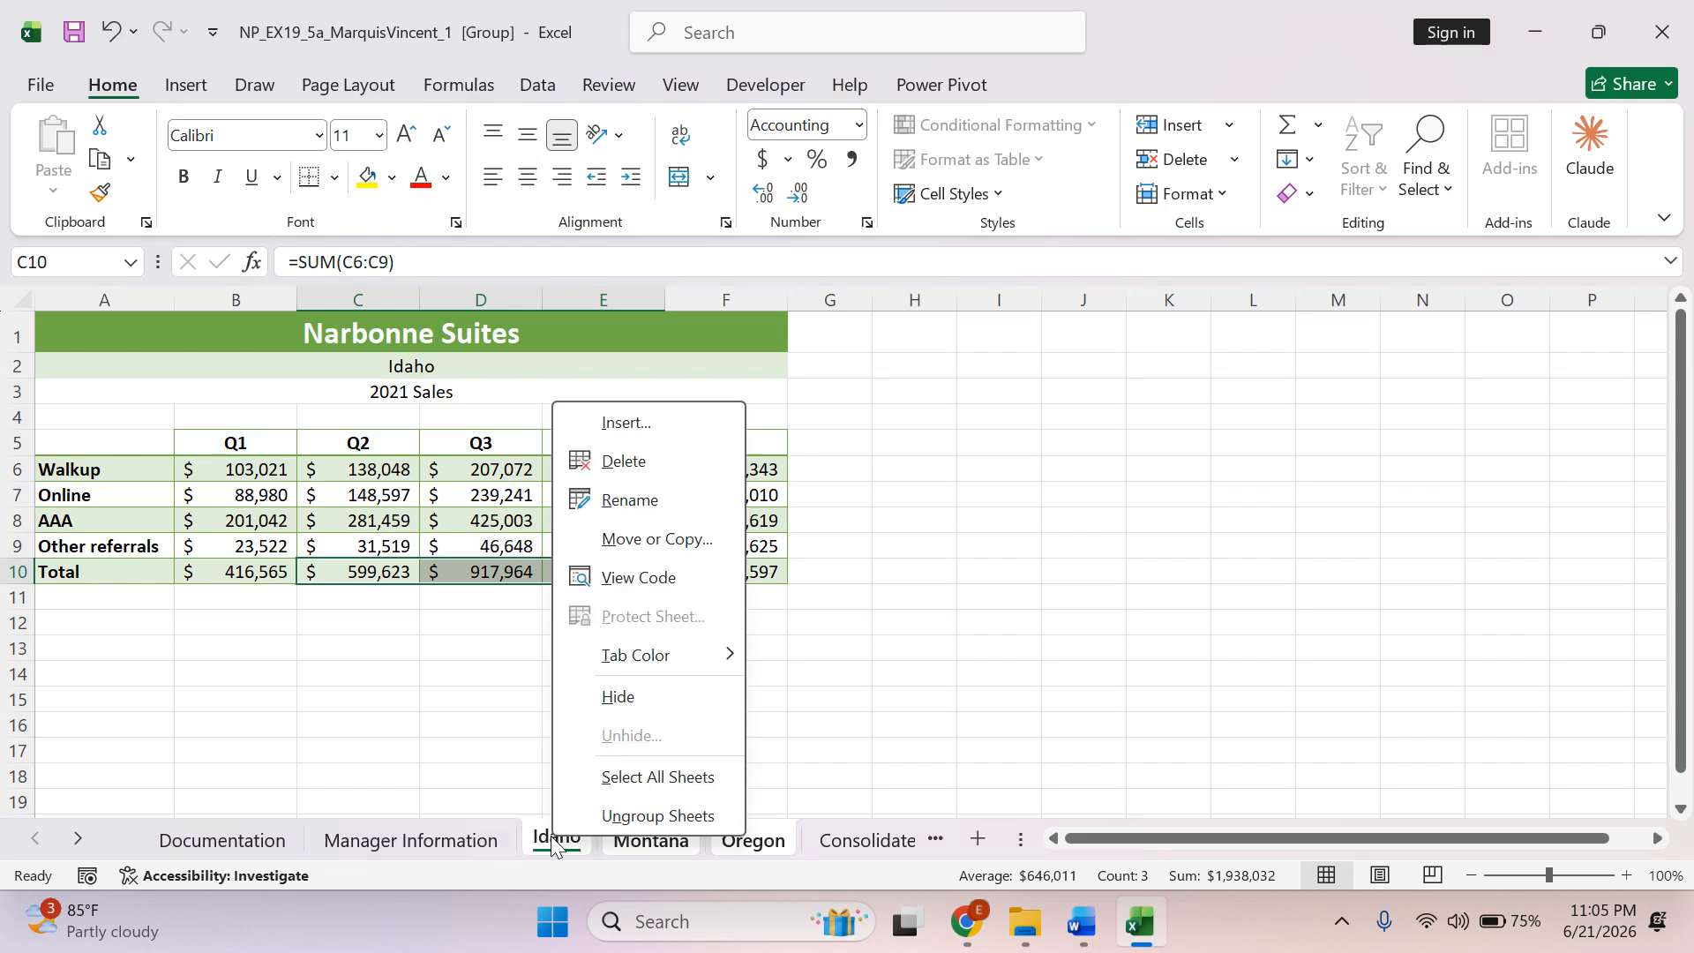
pyautogui.click(606, 816)
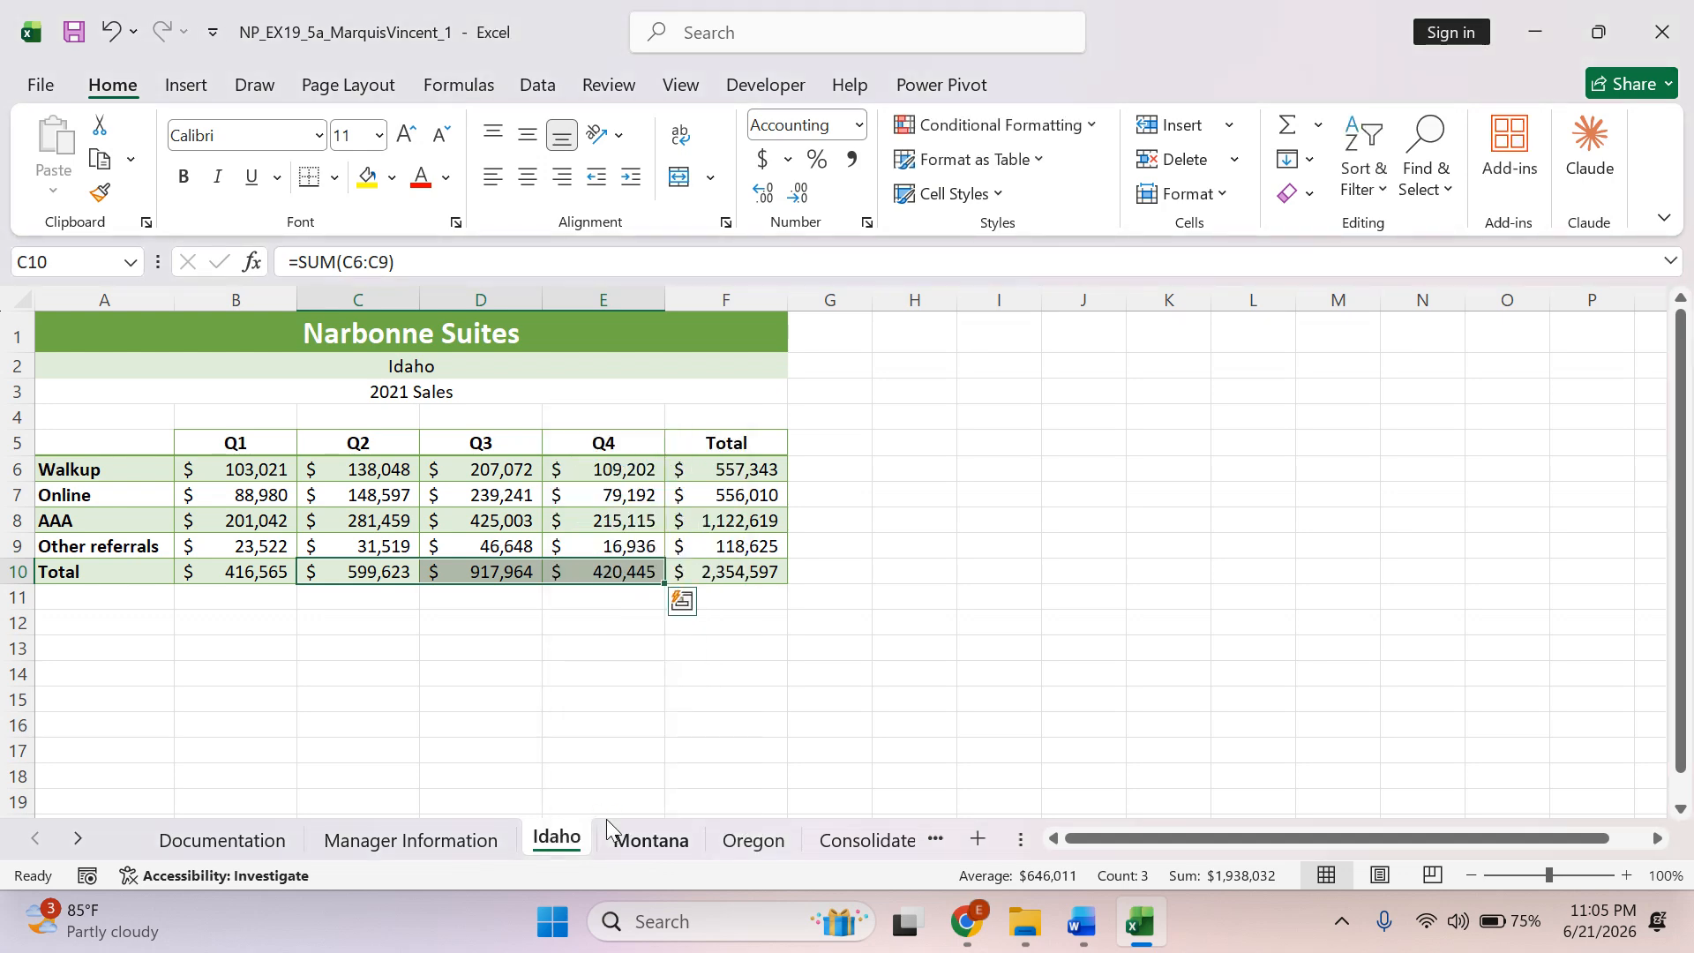
# Check the formatting and formulas on the Idaho, Montana and Oregon worksheets, and return to the Word instructions.
pyautogui.click(442, 842)
pyautogui.click(578, 843)
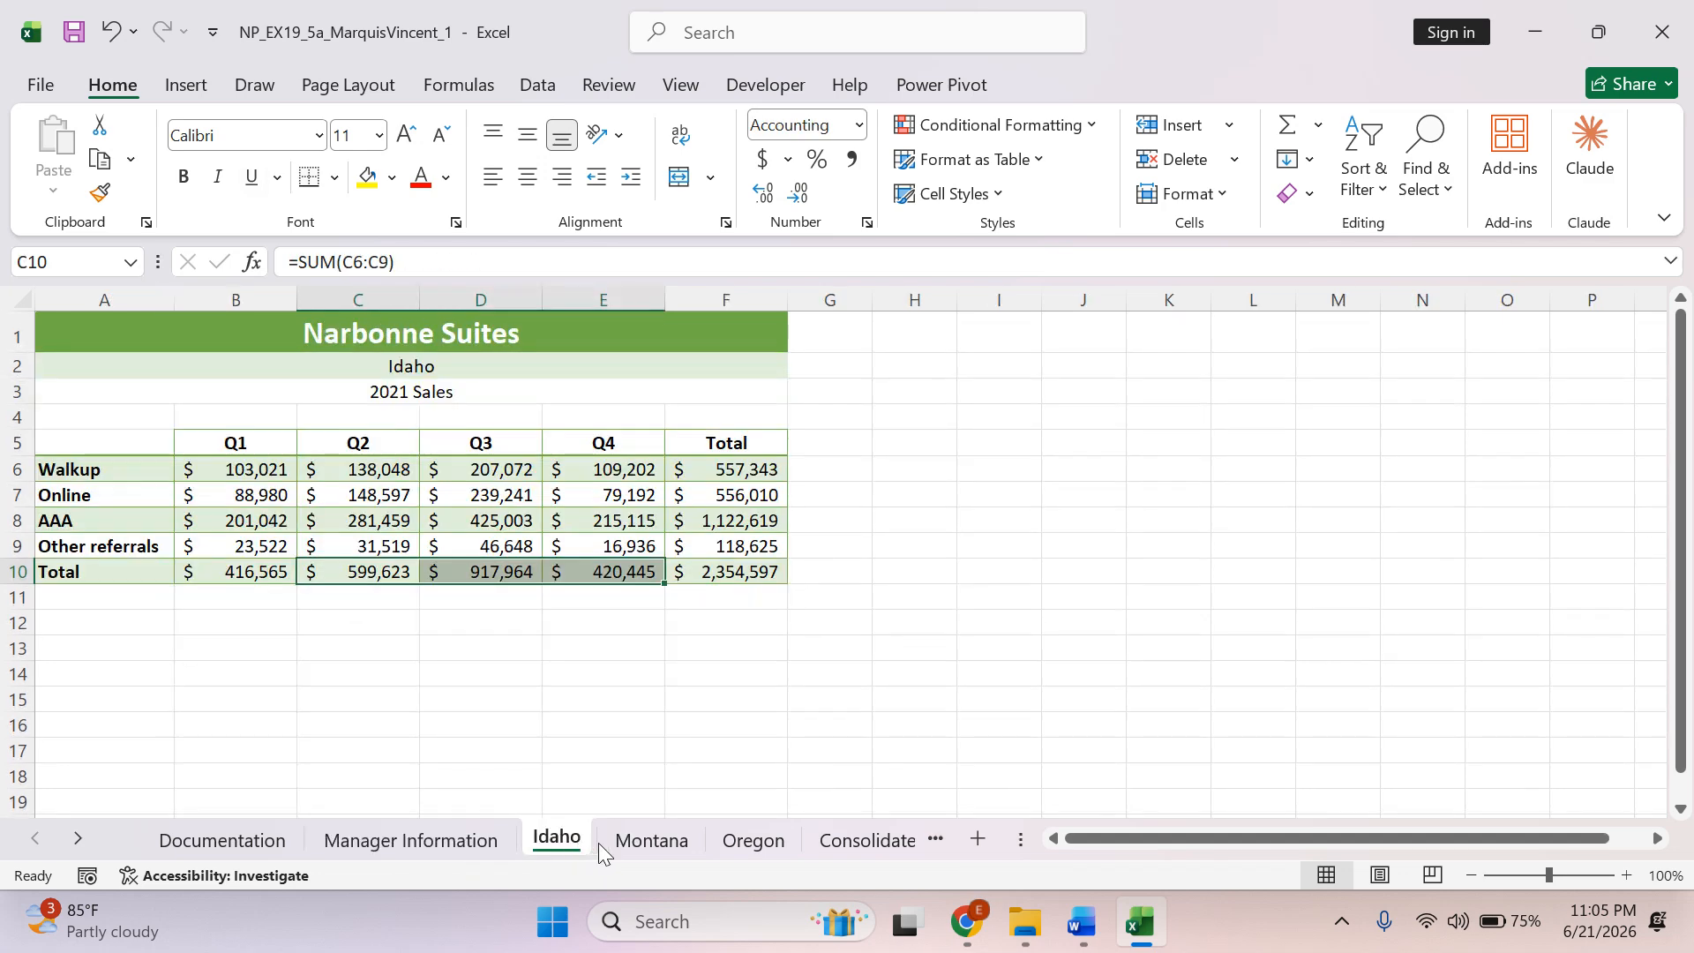
pyautogui.click(651, 839)
pyautogui.click(741, 777)
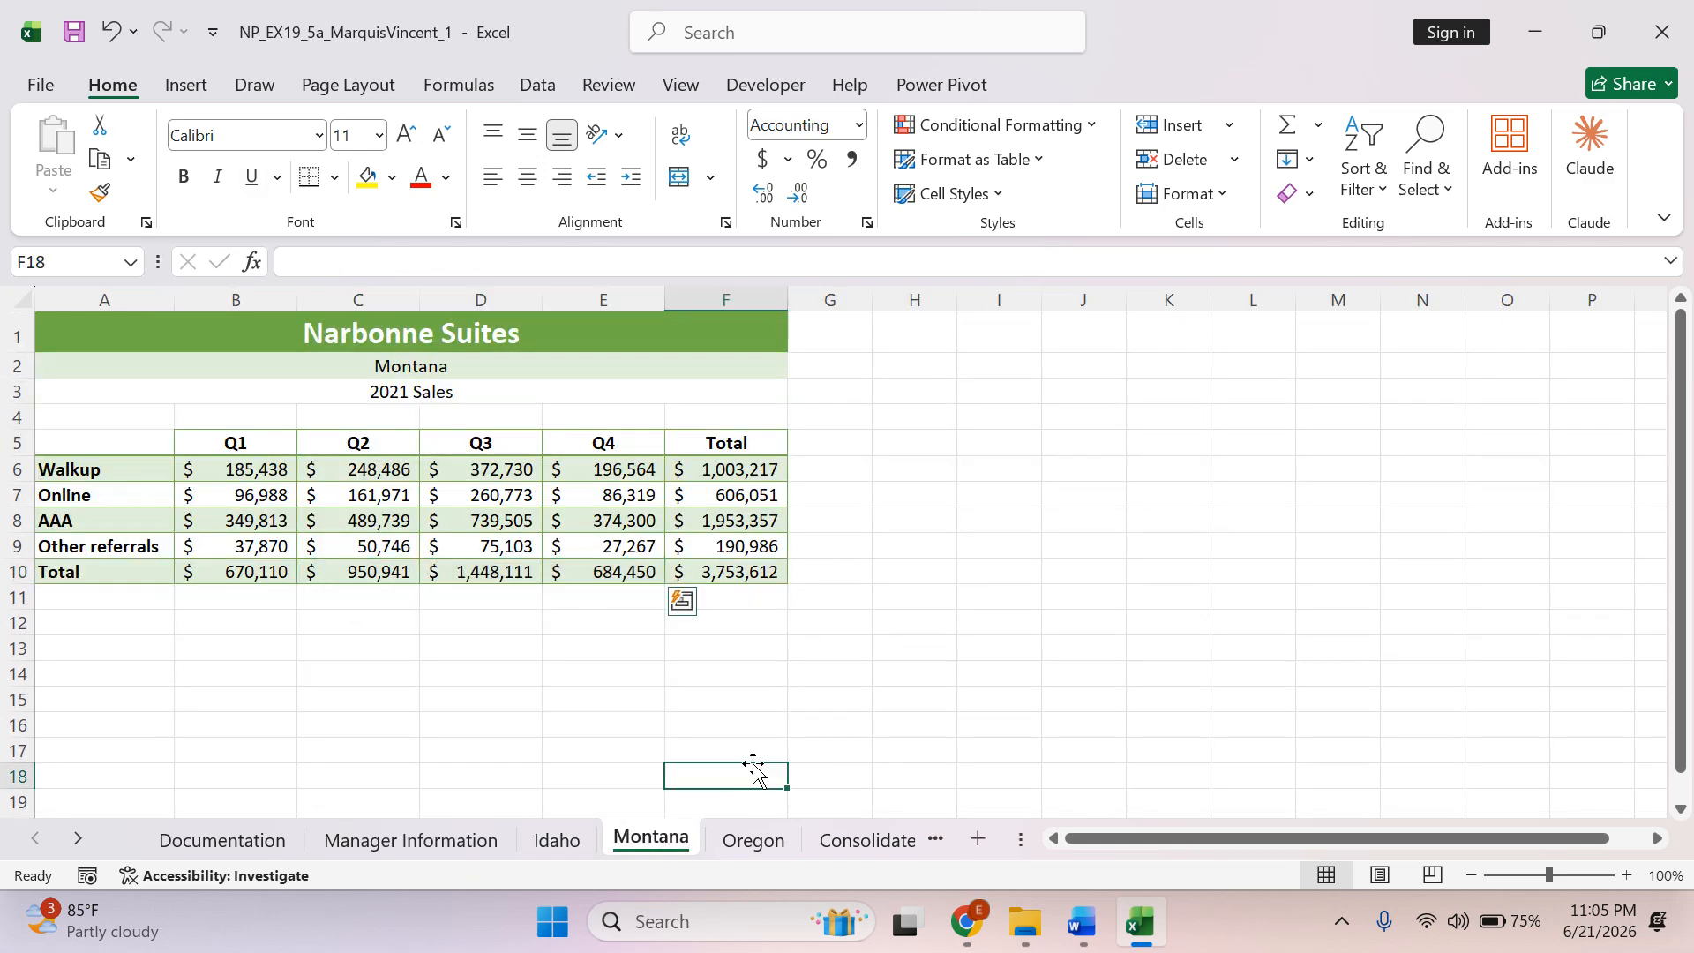
pyautogui.click(780, 847)
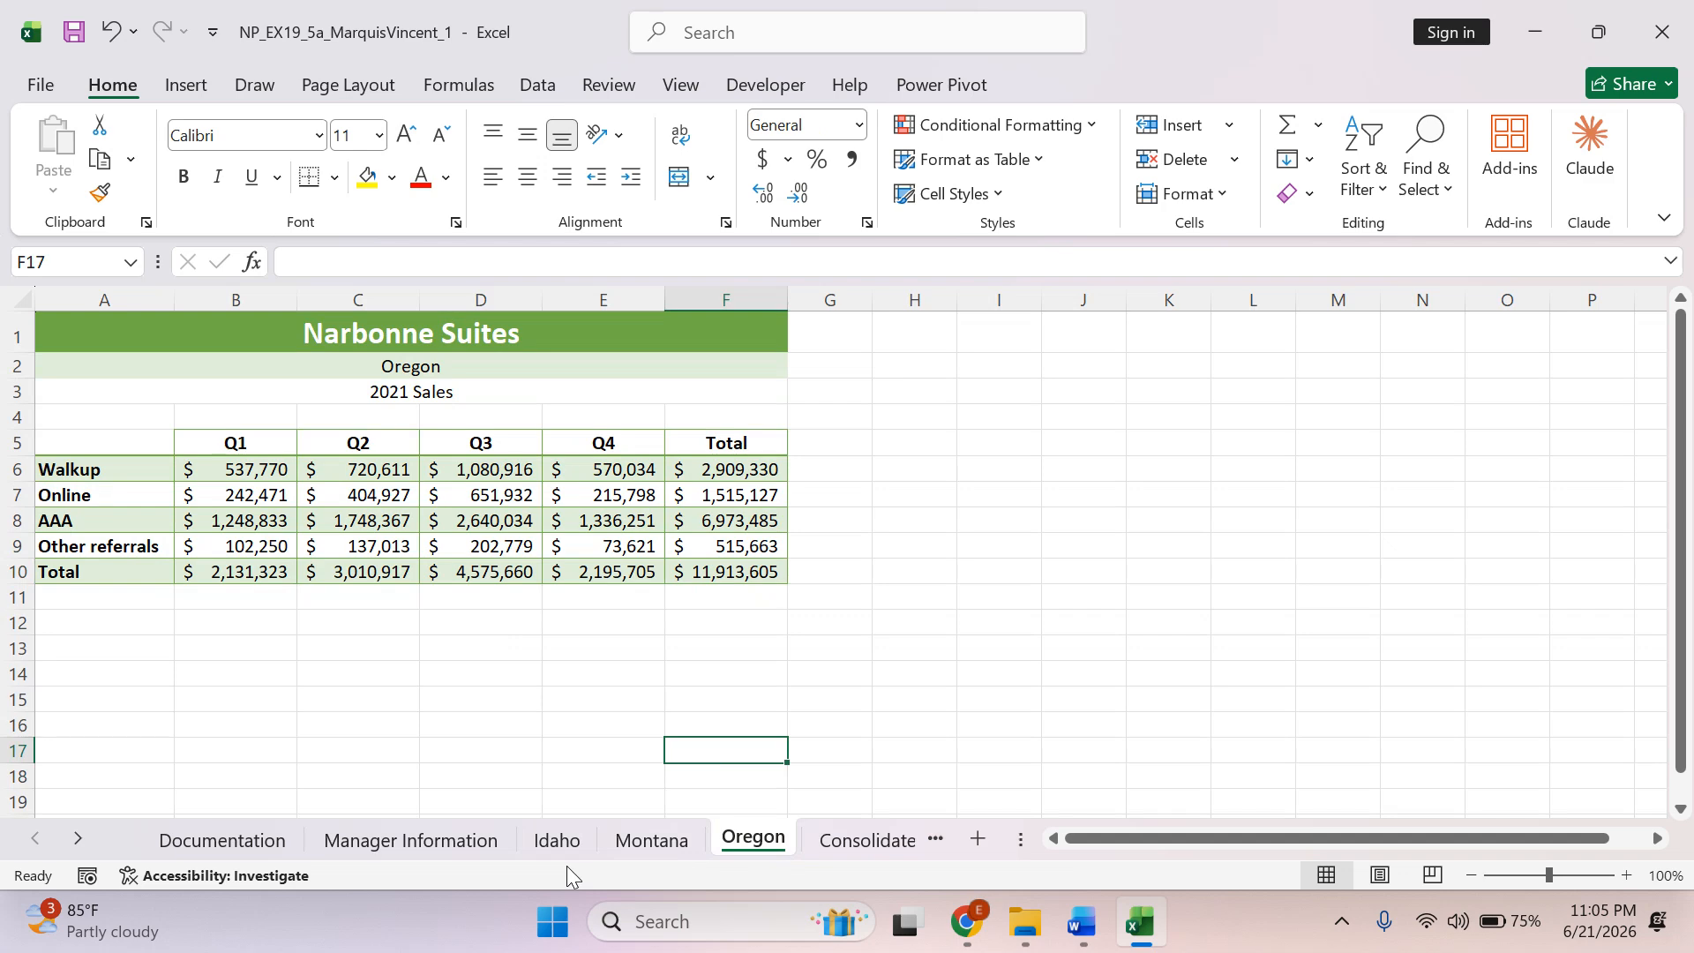
pyautogui.click(563, 843)
pyautogui.hotkey('alt', 'Tab')
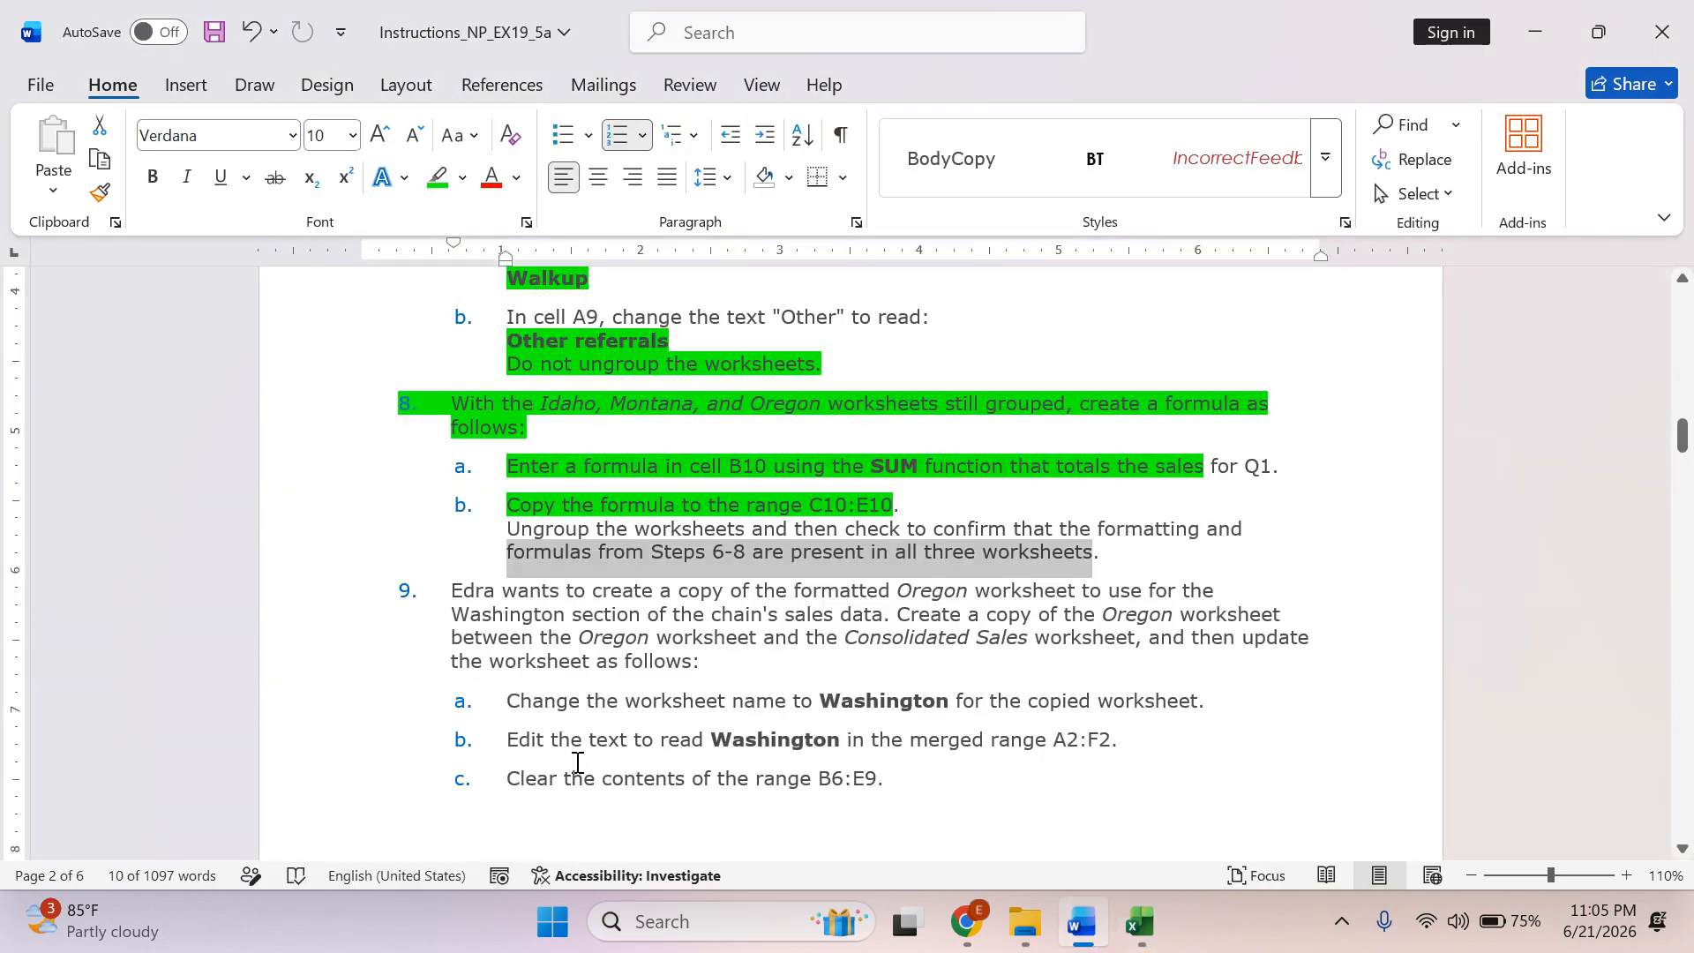
# Highlight the last line of instruction 8b's note and the introductory paragraph of instruction 9 in green.
pyautogui.click(437, 177)
pyautogui.scroll(-3, 665, 598)
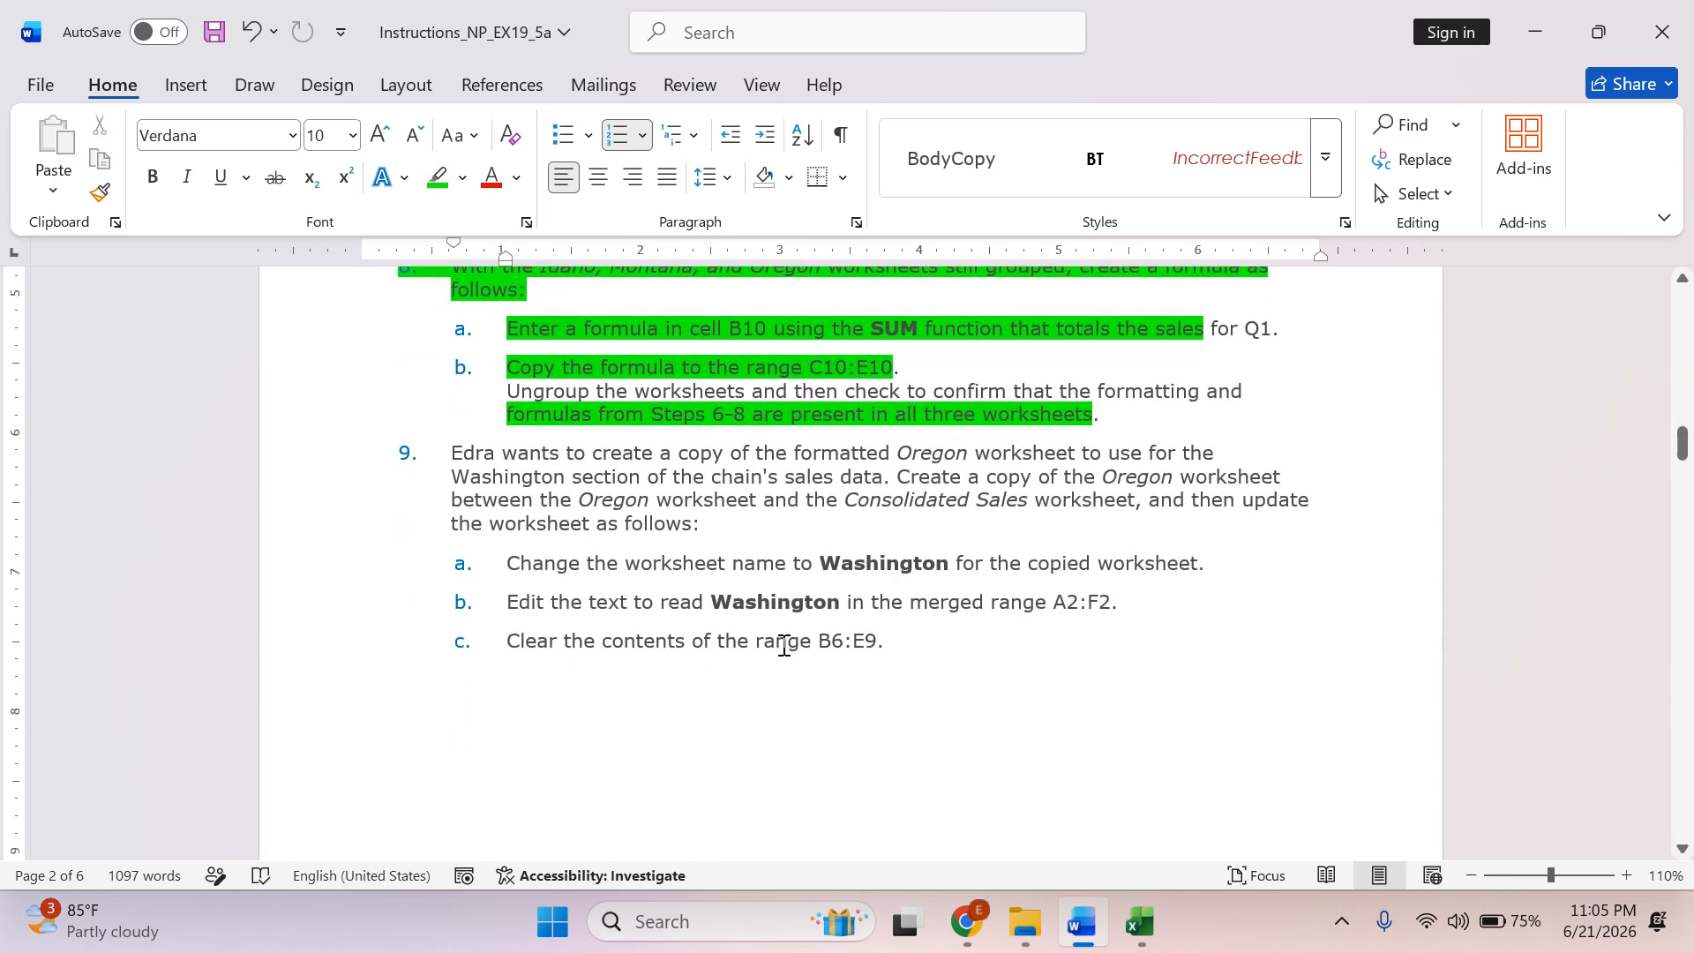
pyautogui.scroll(-12, 784, 646)
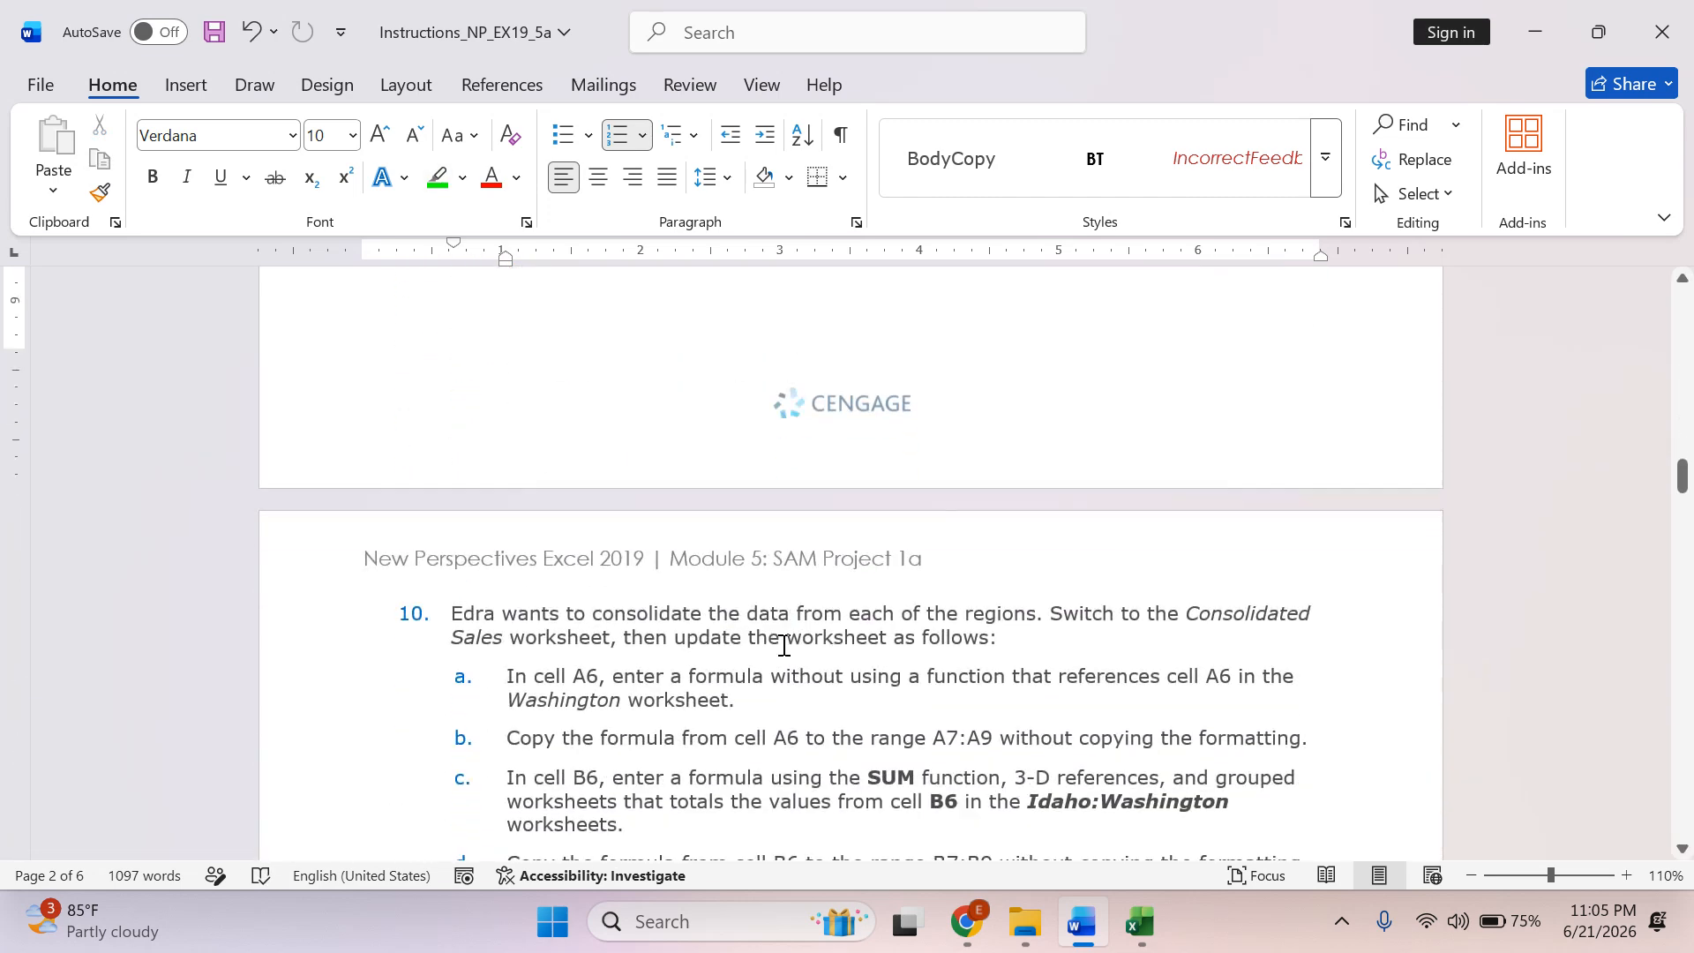
pyautogui.scroll(10, 783, 647)
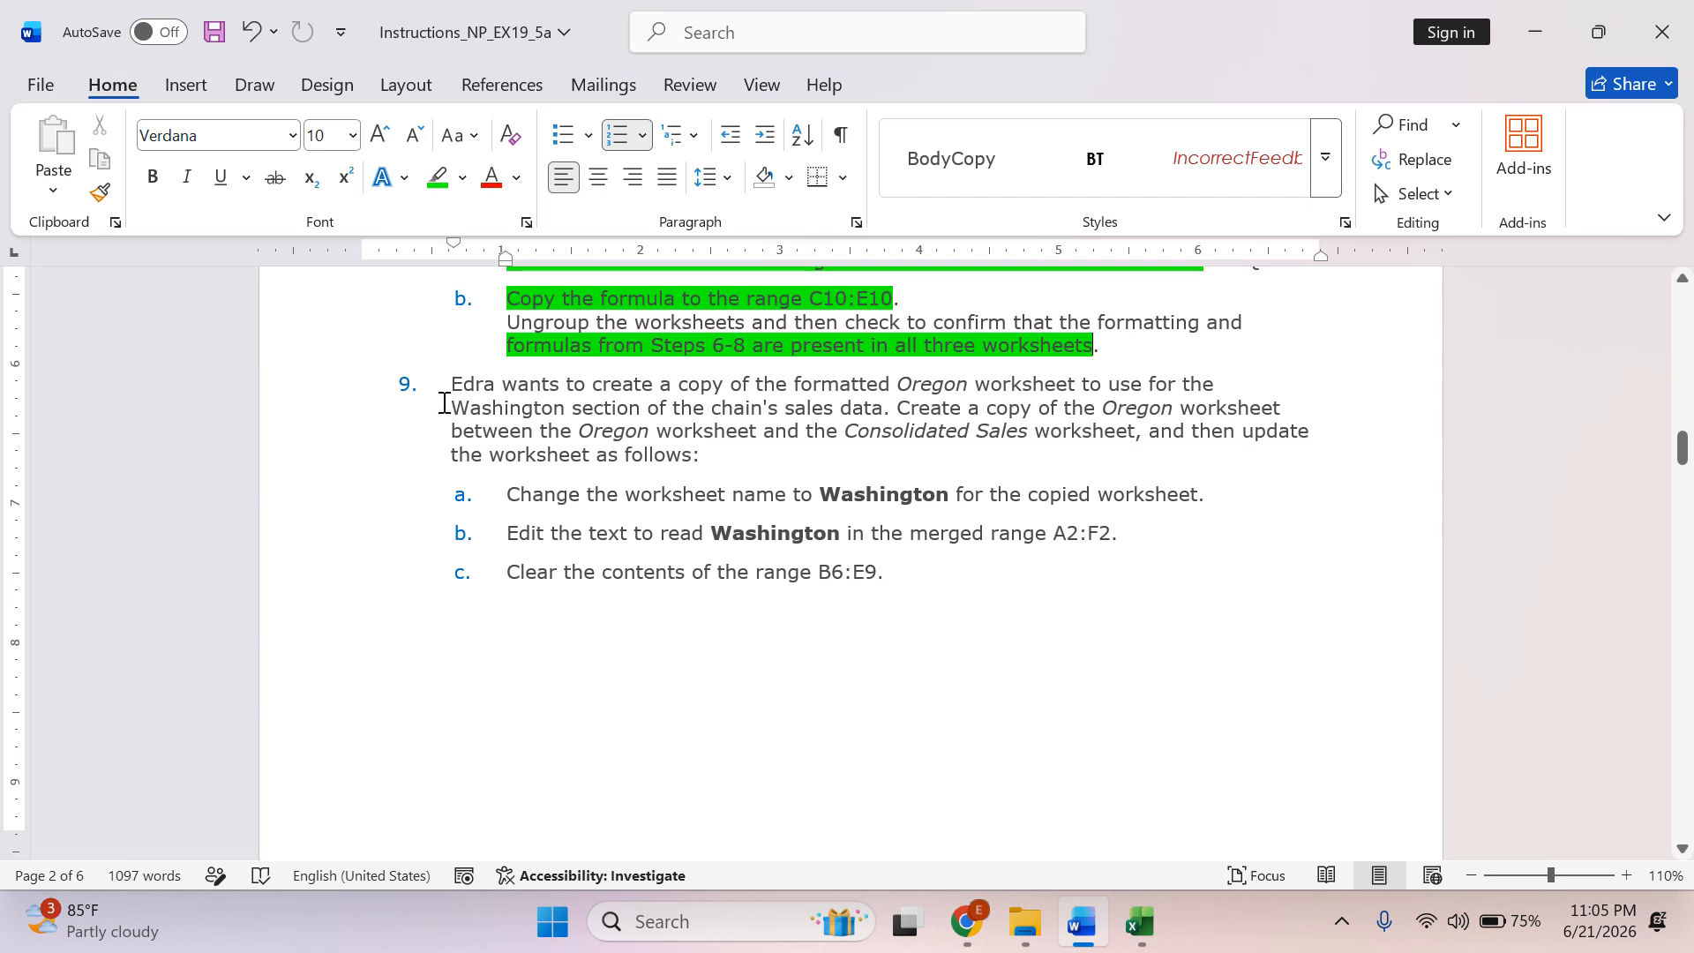
pyautogui.moveTo(453, 379); pyautogui.dragTo(883, 408)
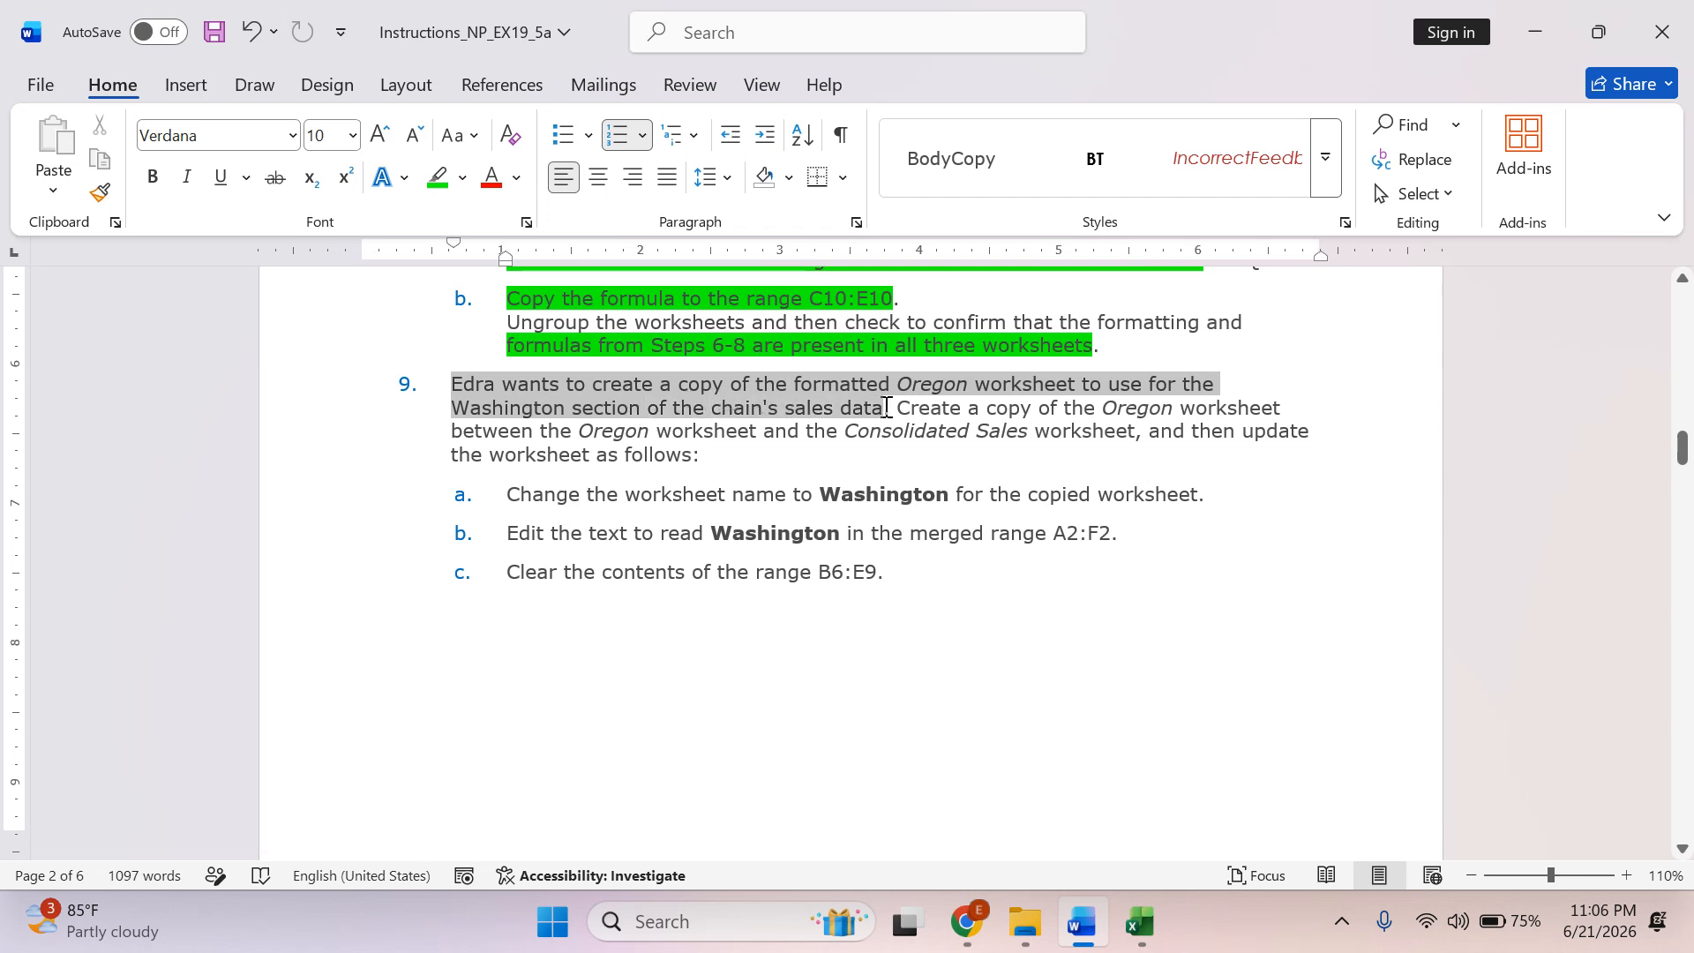
pyautogui.click(438, 177)
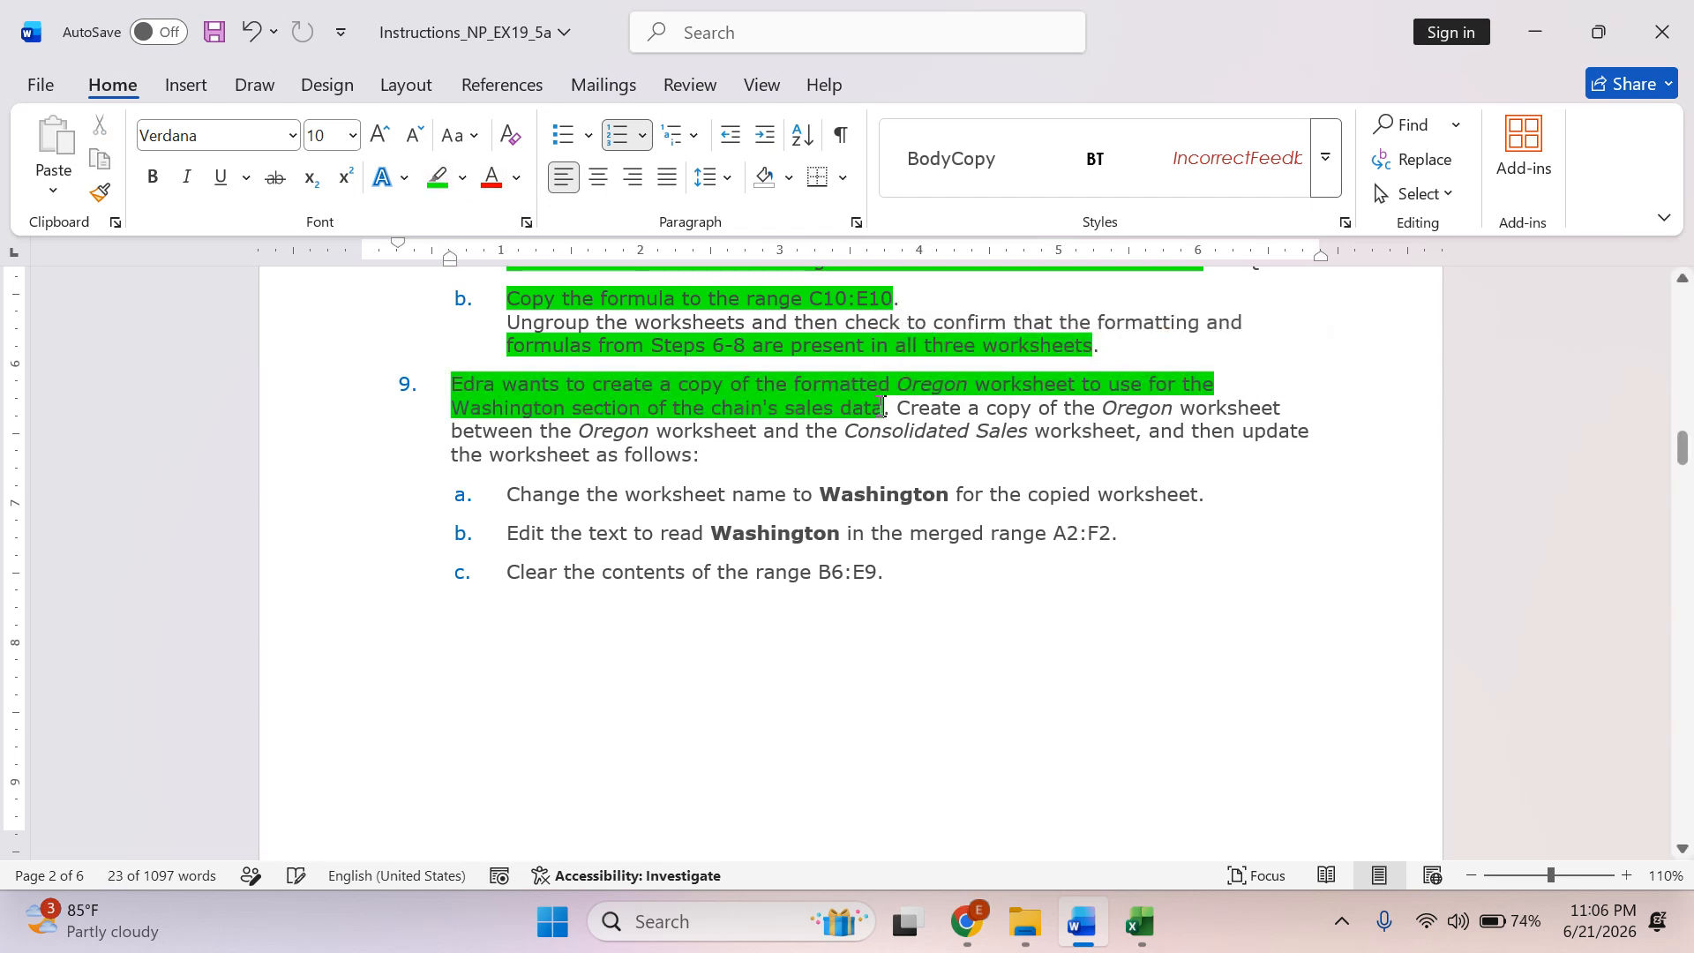
pyautogui.moveTo(885, 409); pyautogui.dragTo(1021, 448)
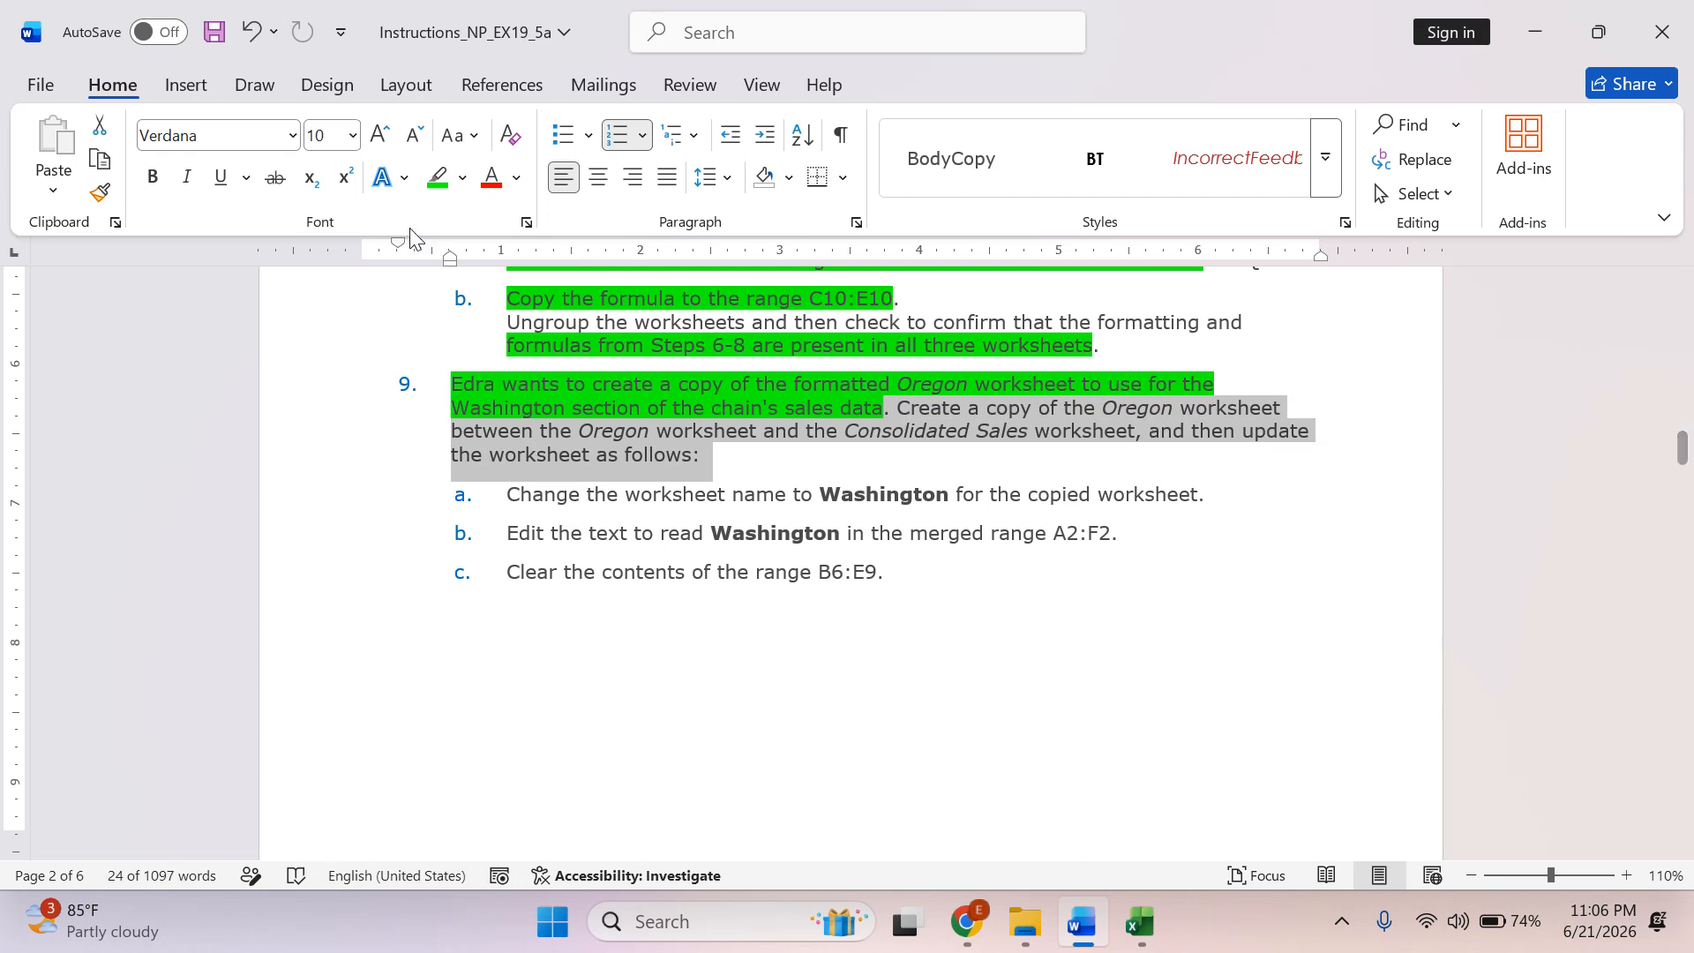
pyautogui.click(434, 177)
# Switch to Excel and create a copy of the Oregon worksheet placed before the Consolidated Sales worksheet.
pyautogui.hotkey('alt', 'Tab')
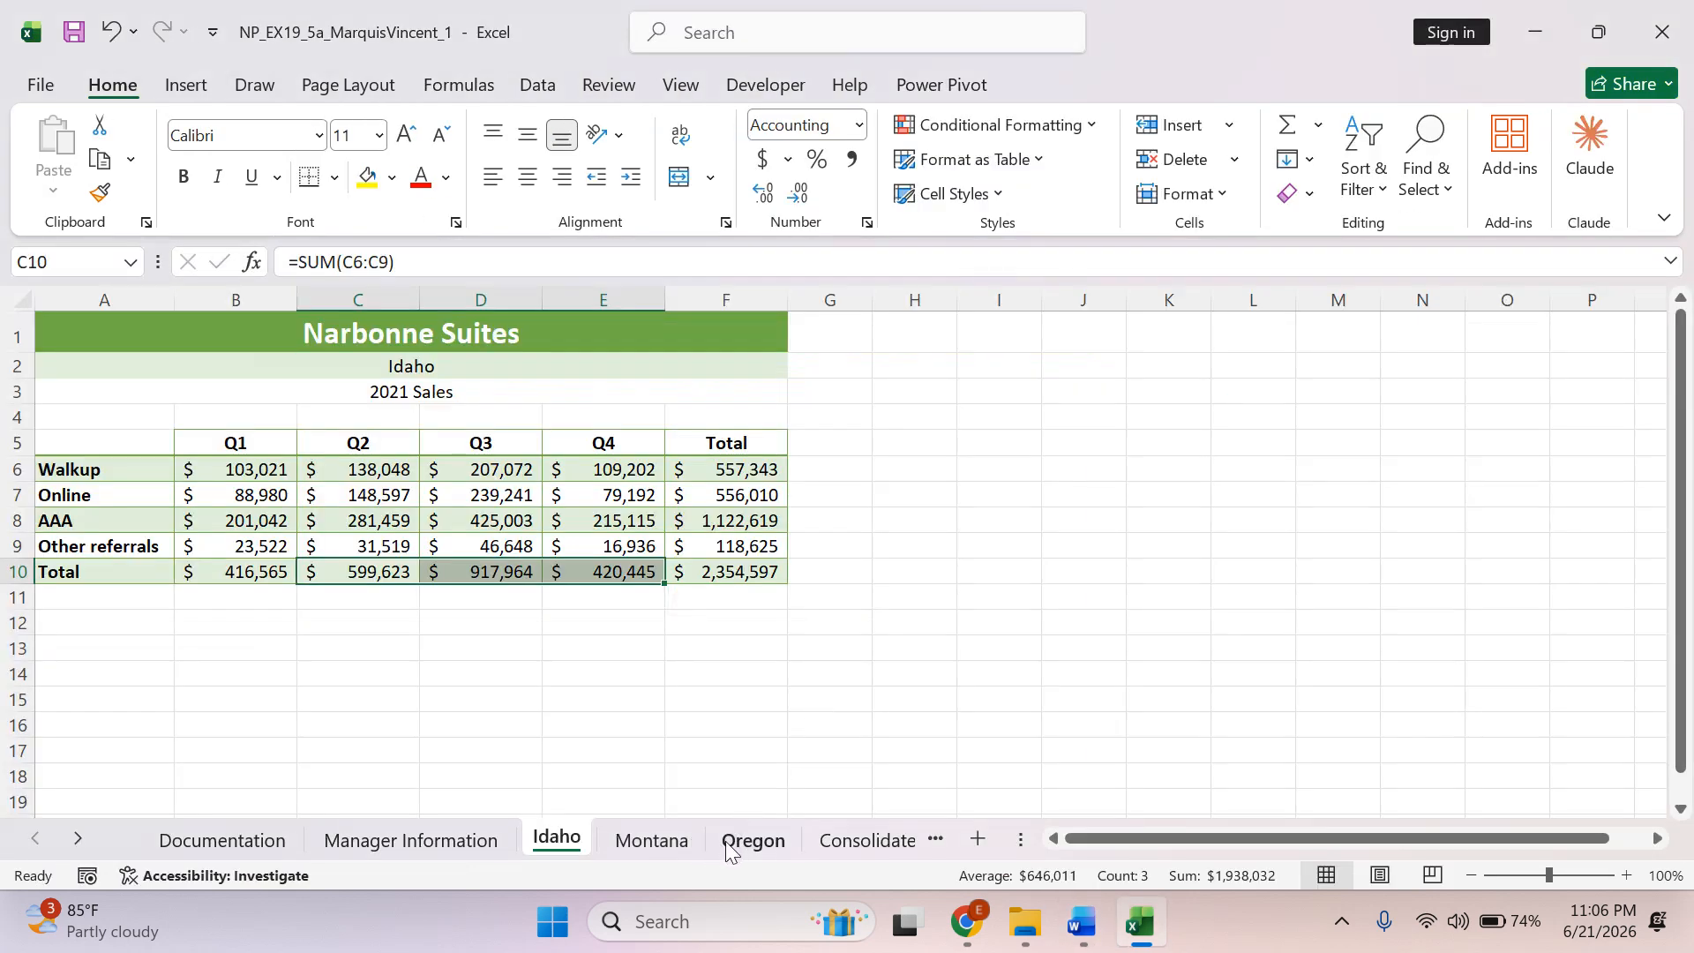
pyautogui.click(748, 840)
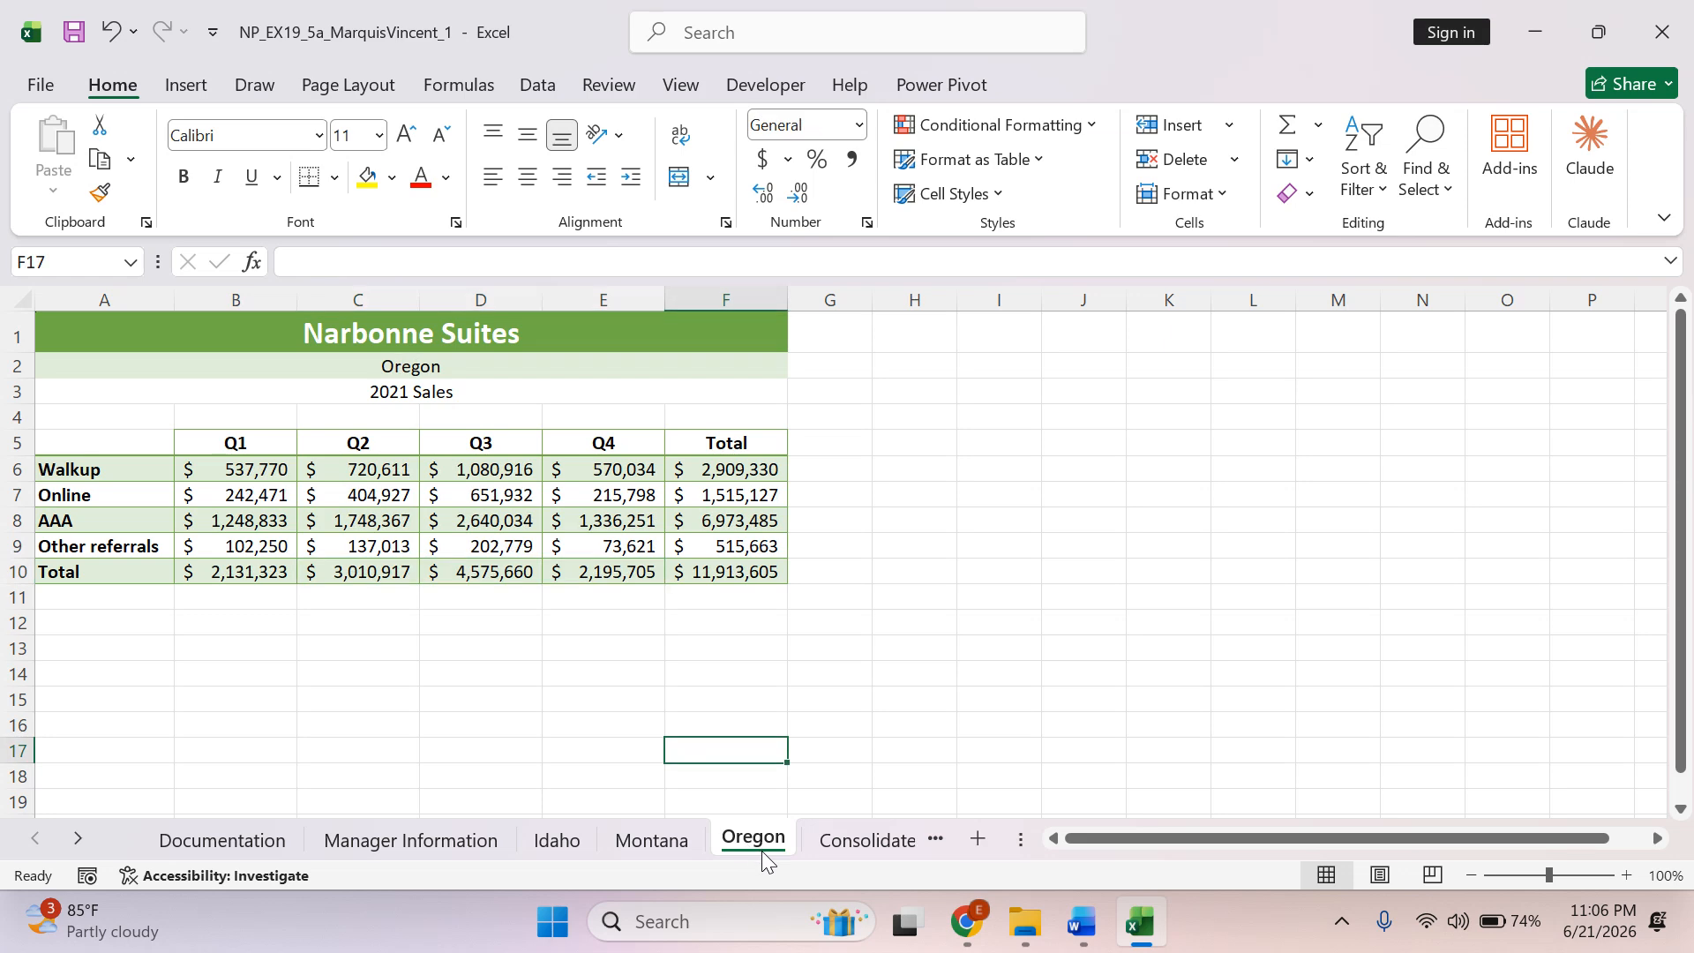
pyautogui.hotkey('alt', 'Tab')
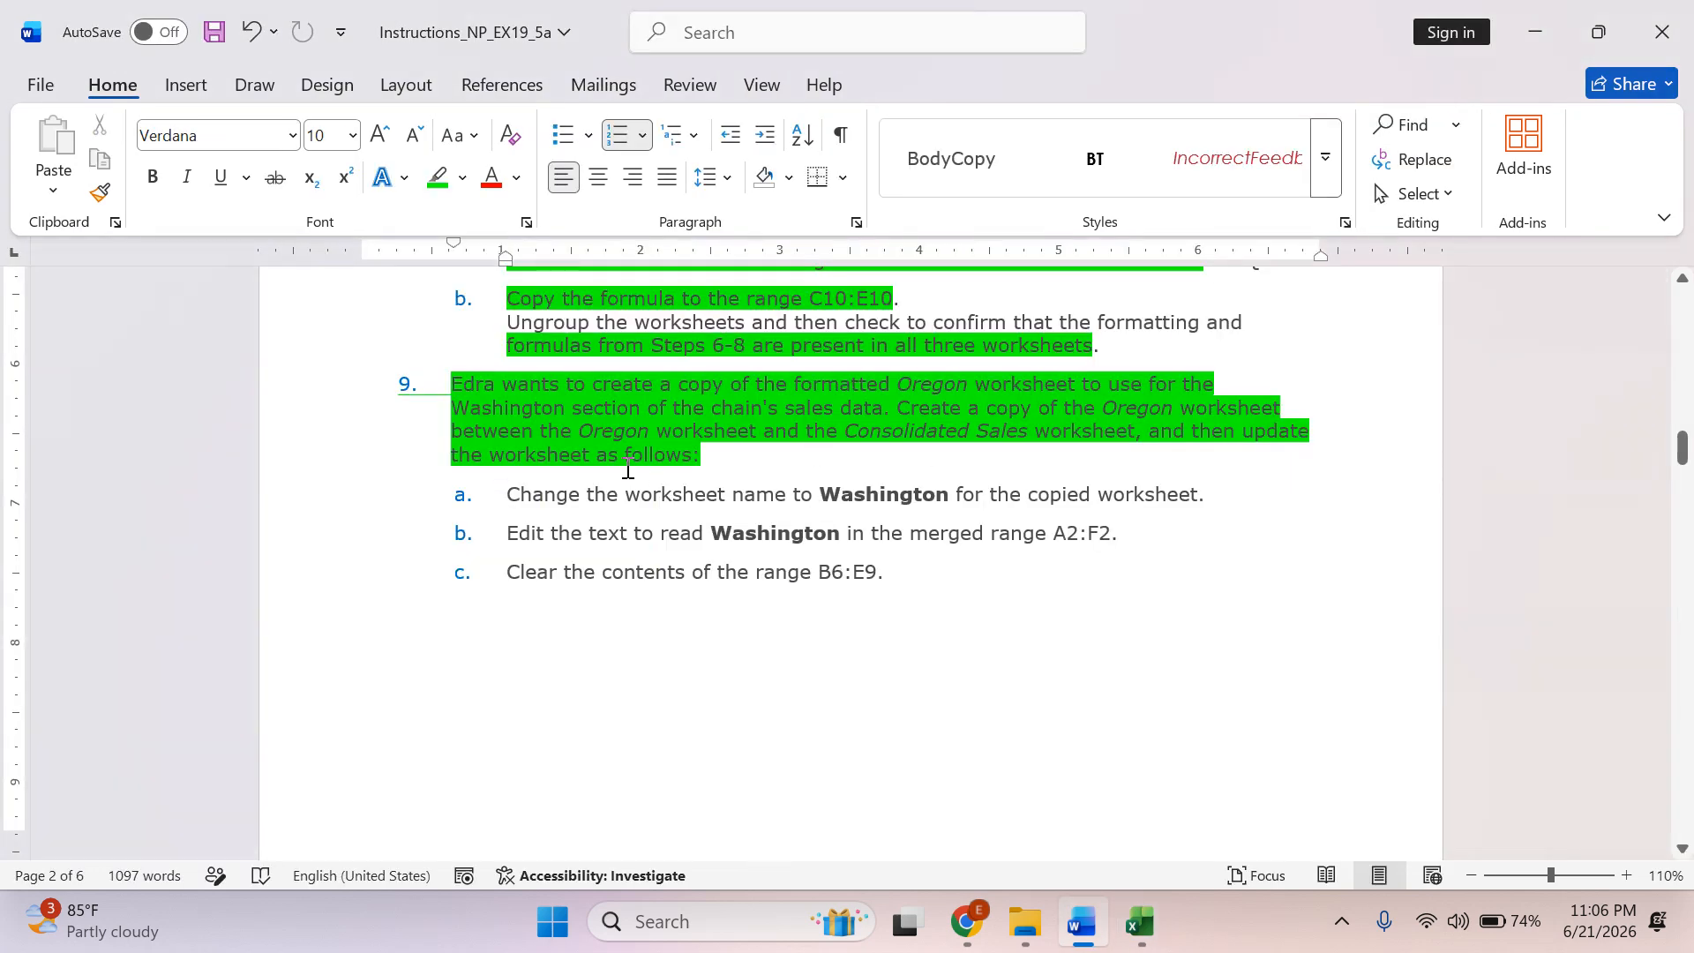
pyautogui.hotkey('alt', 'Tab')
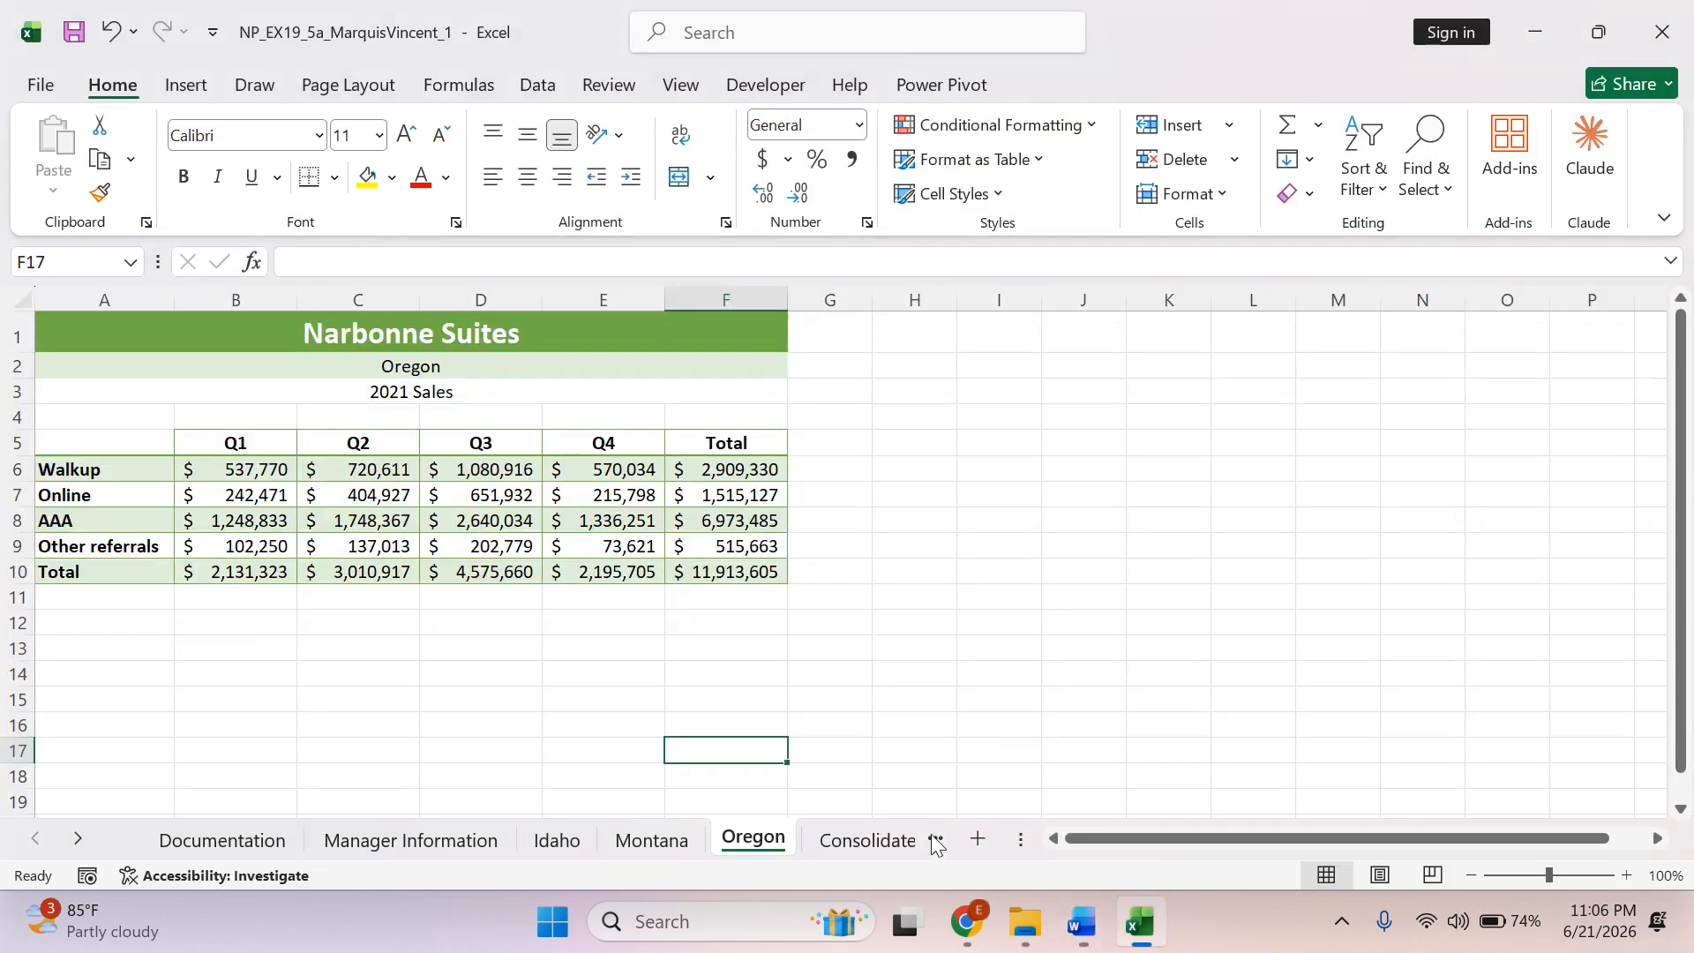
pyautogui.click(870, 847)
pyautogui.click(600, 830)
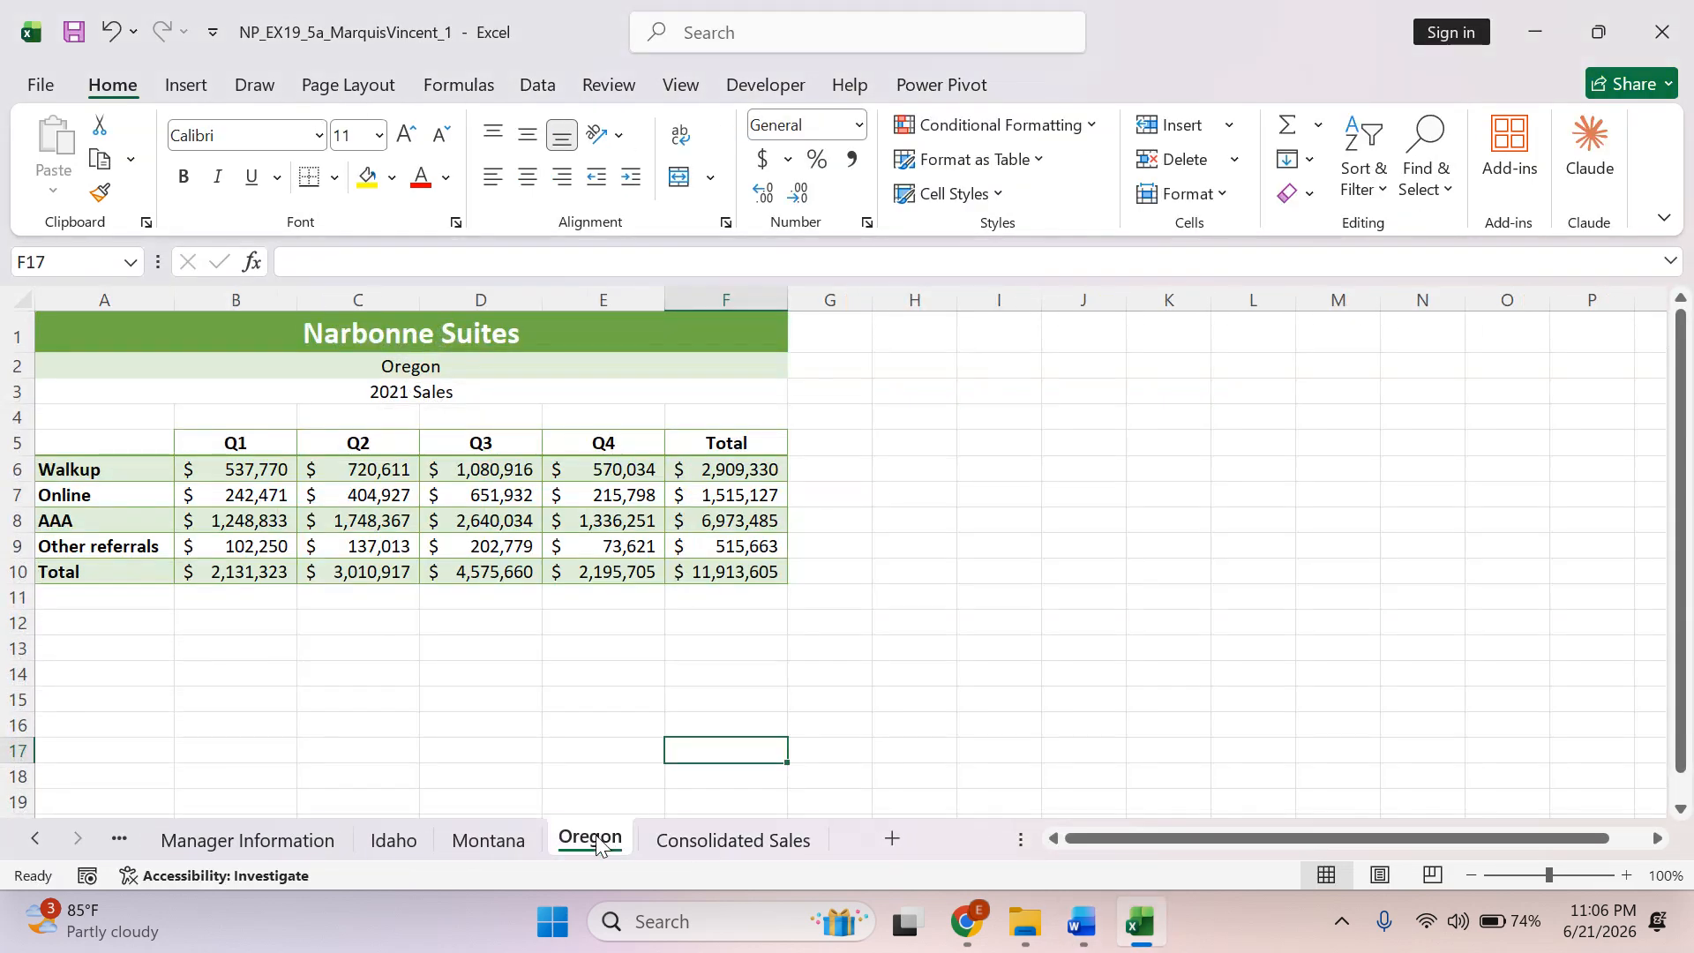
pyautogui.rightClick(601, 832)
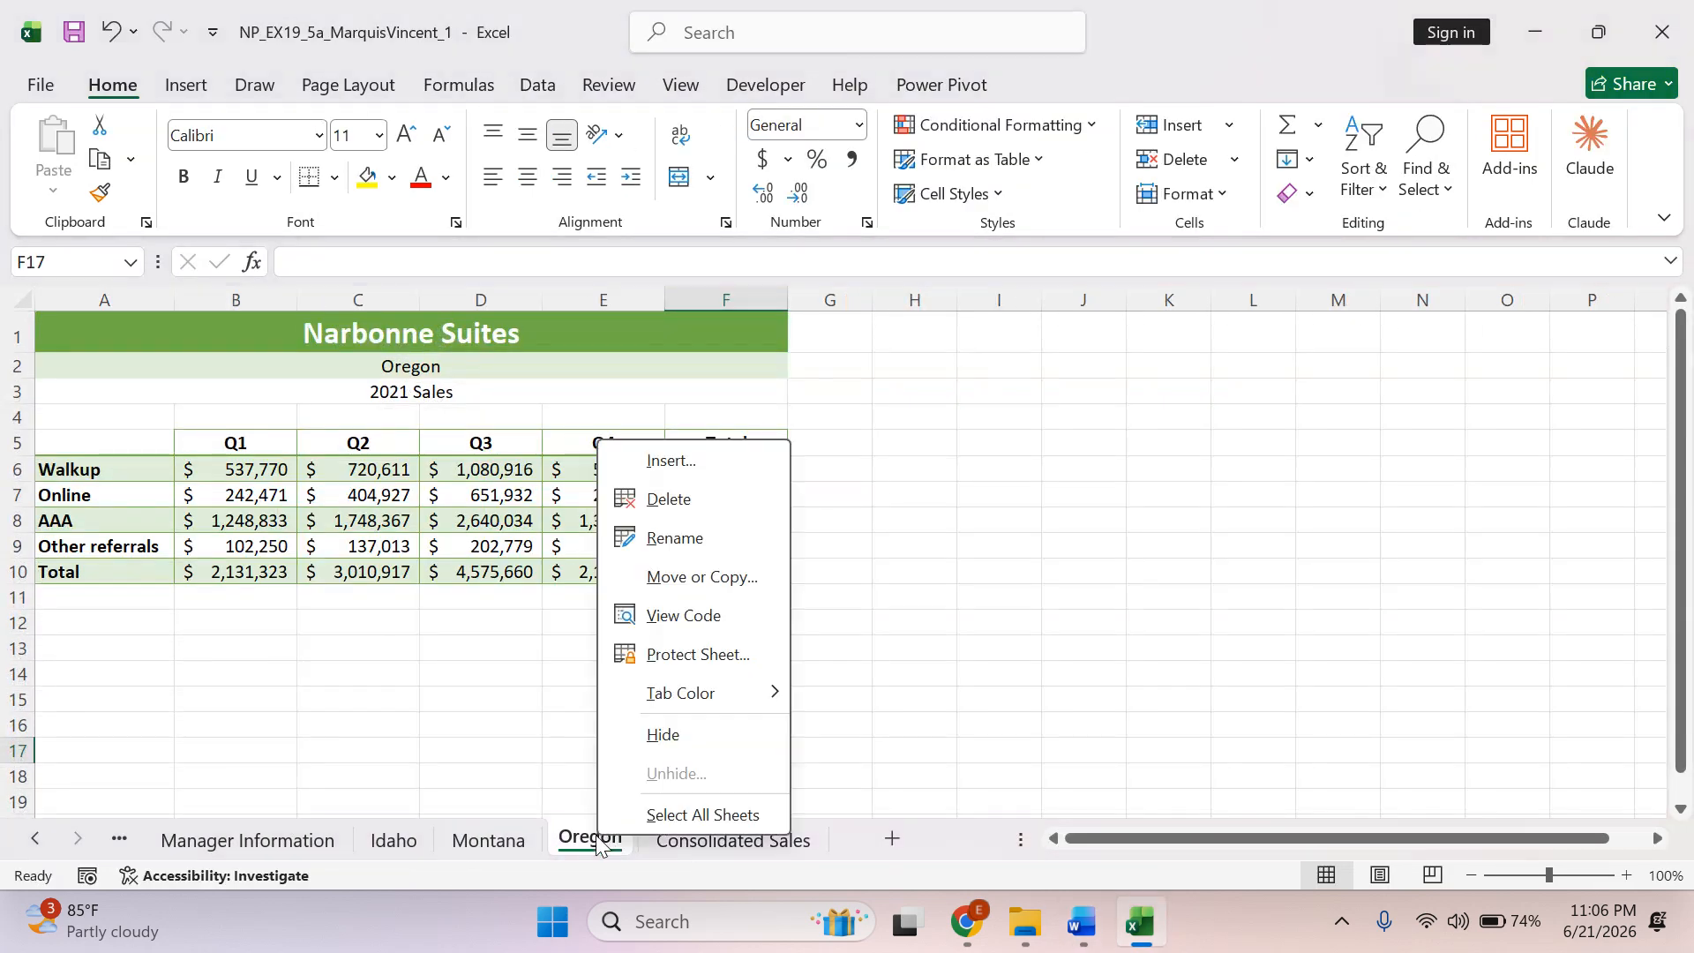
pyautogui.click(693, 578)
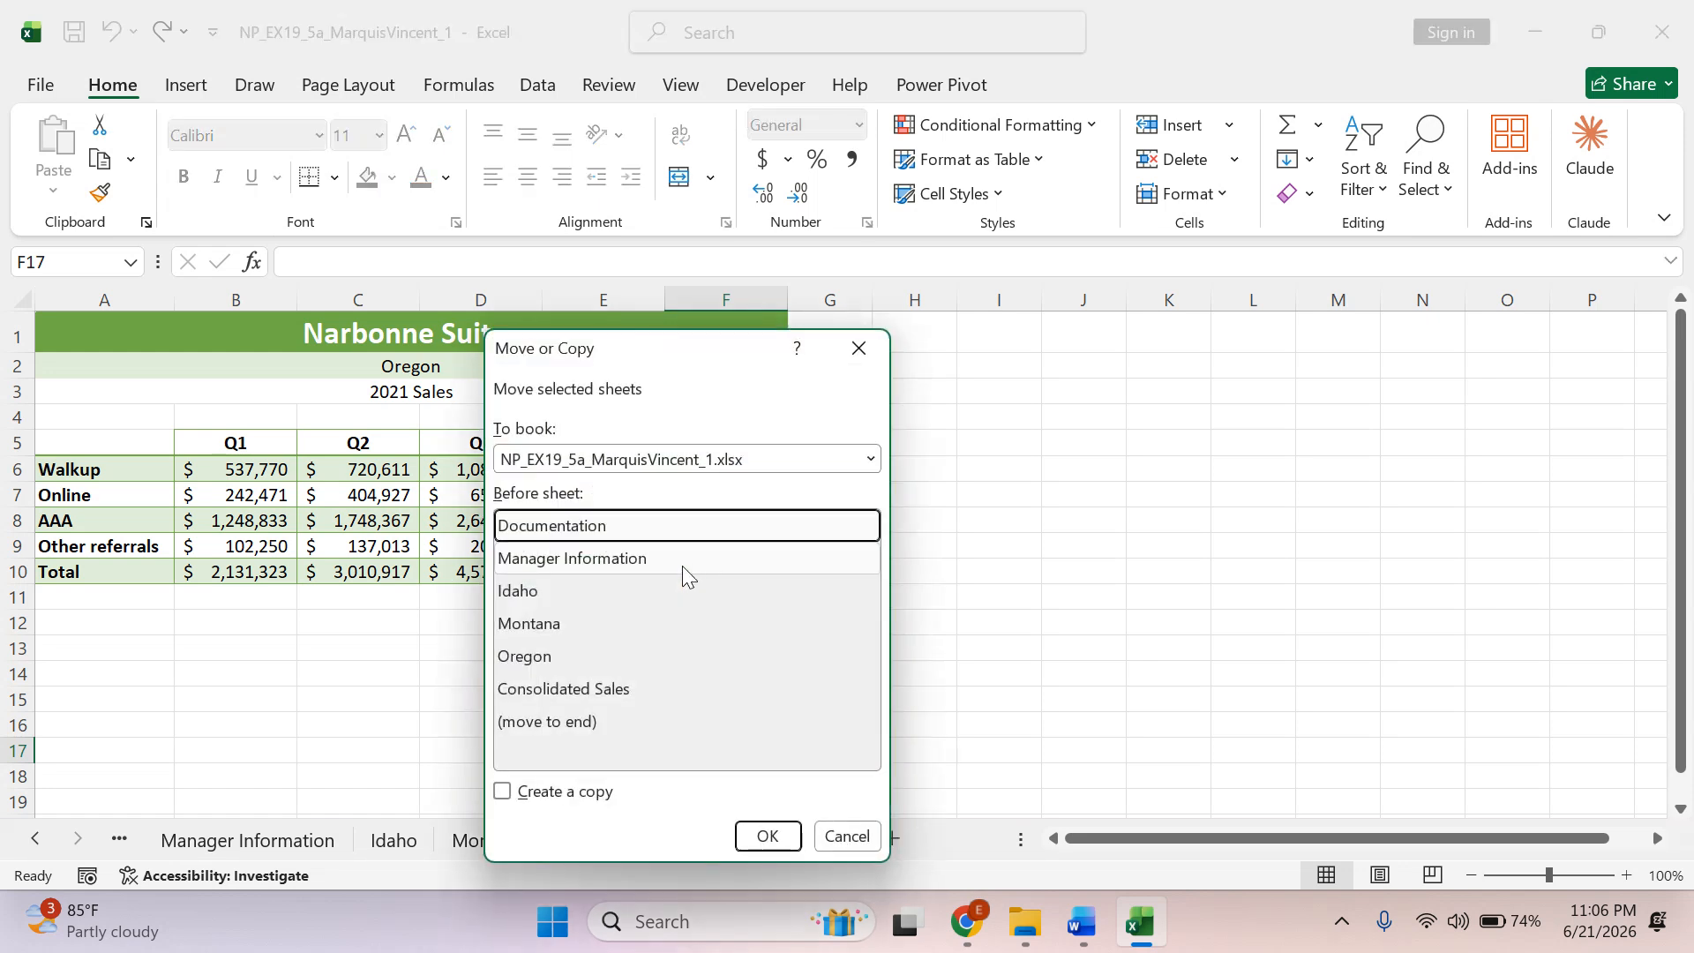
pyautogui.click(503, 791)
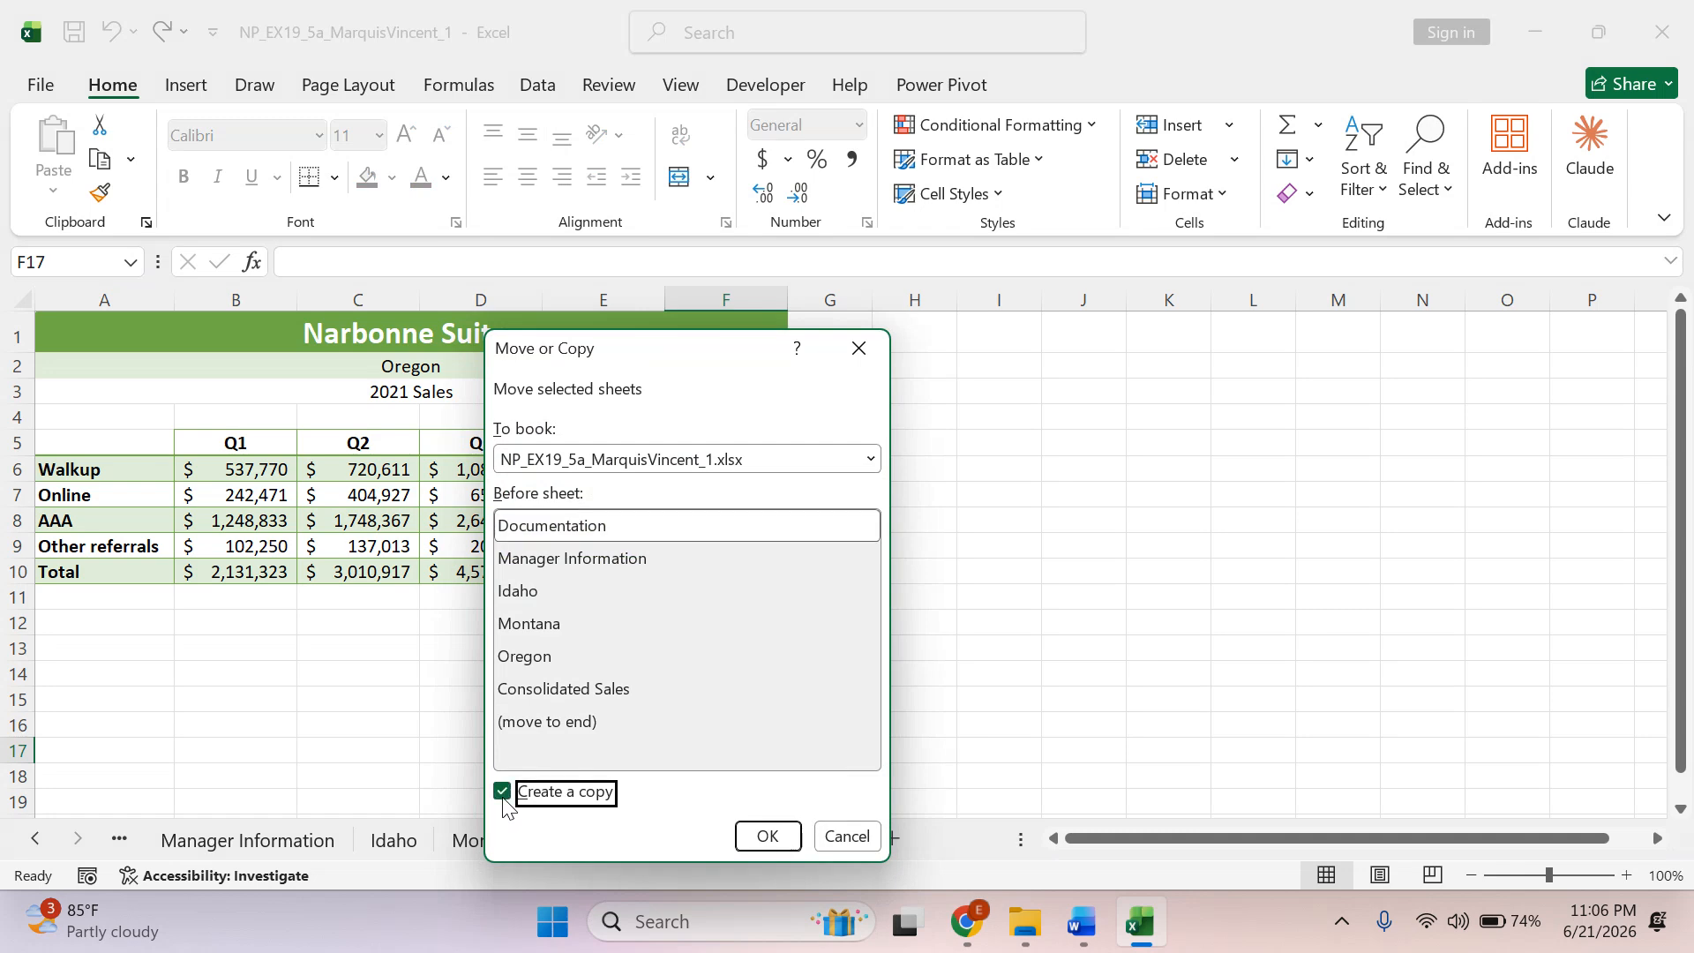
pyautogui.click(574, 691)
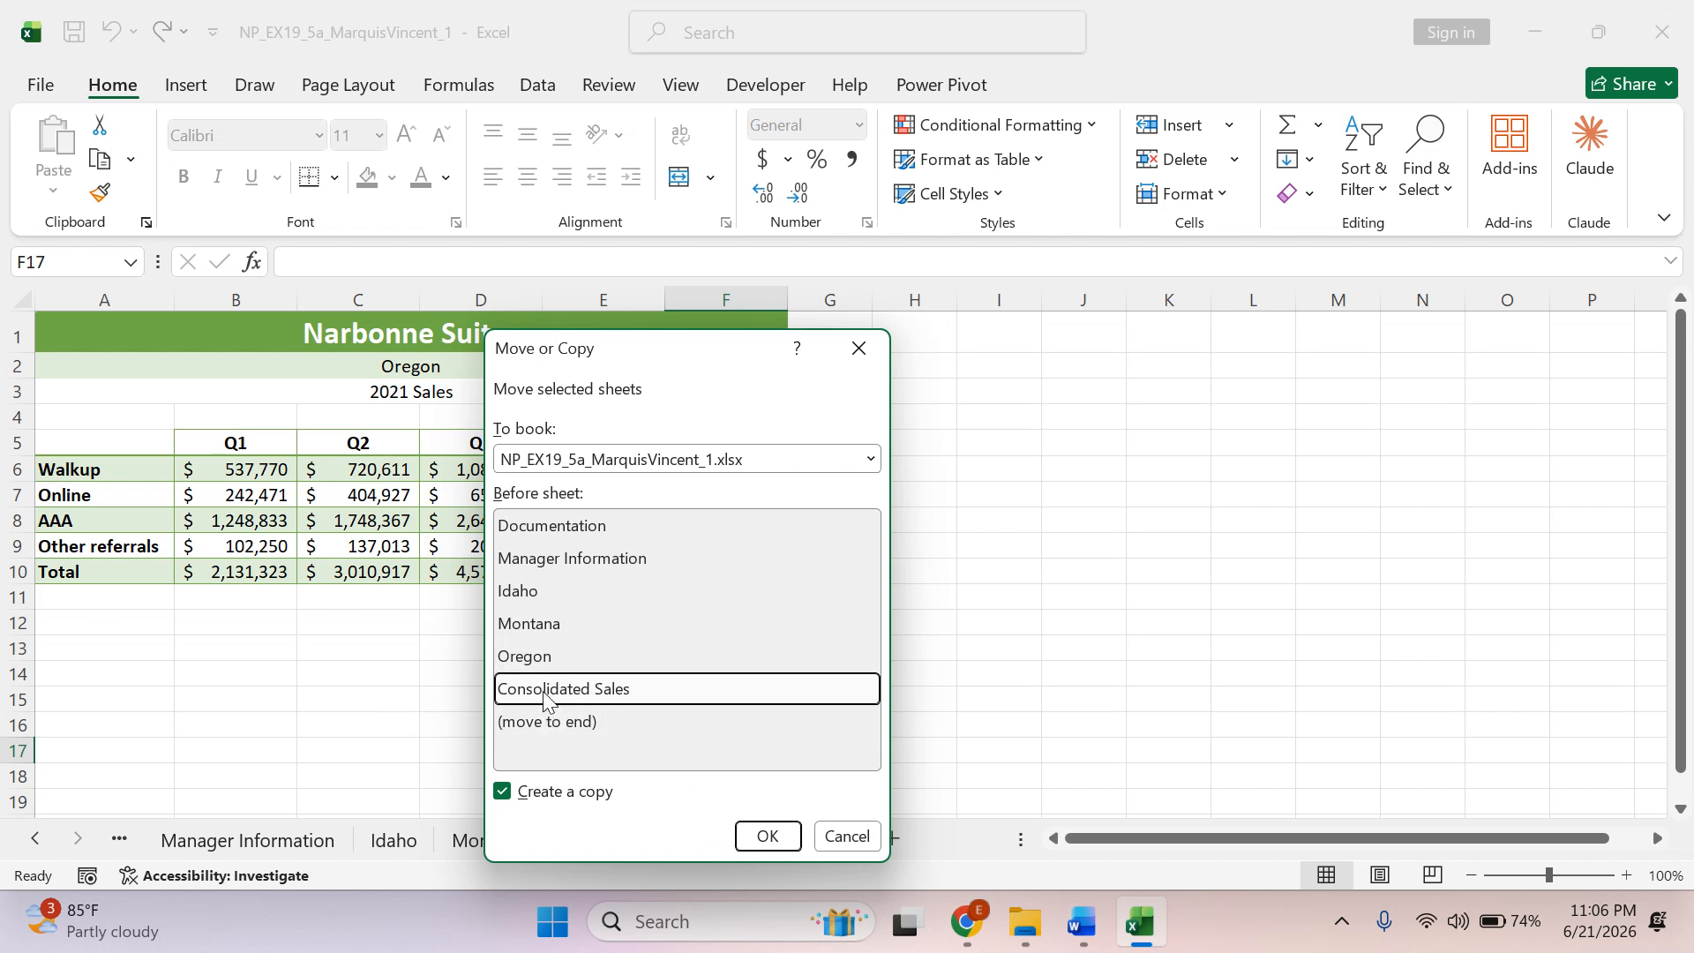
pyautogui.click(767, 835)
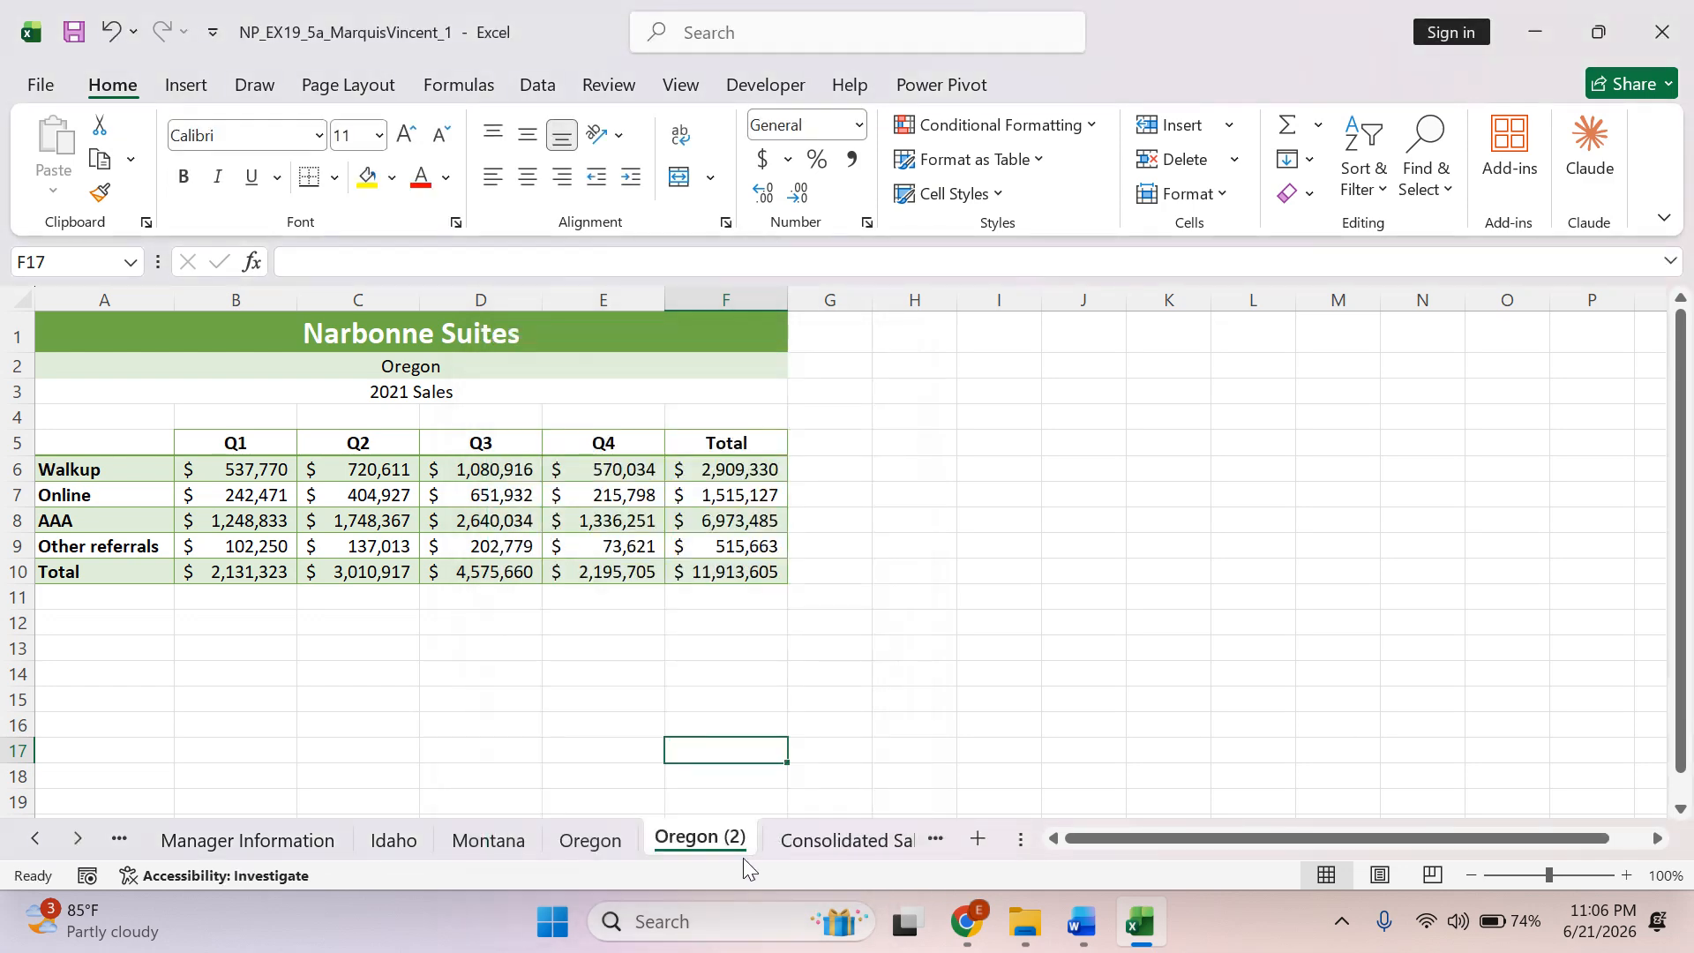
# Switch to Word and copy the word "Washington" from instruction 9a.
pyautogui.click(1082, 922)
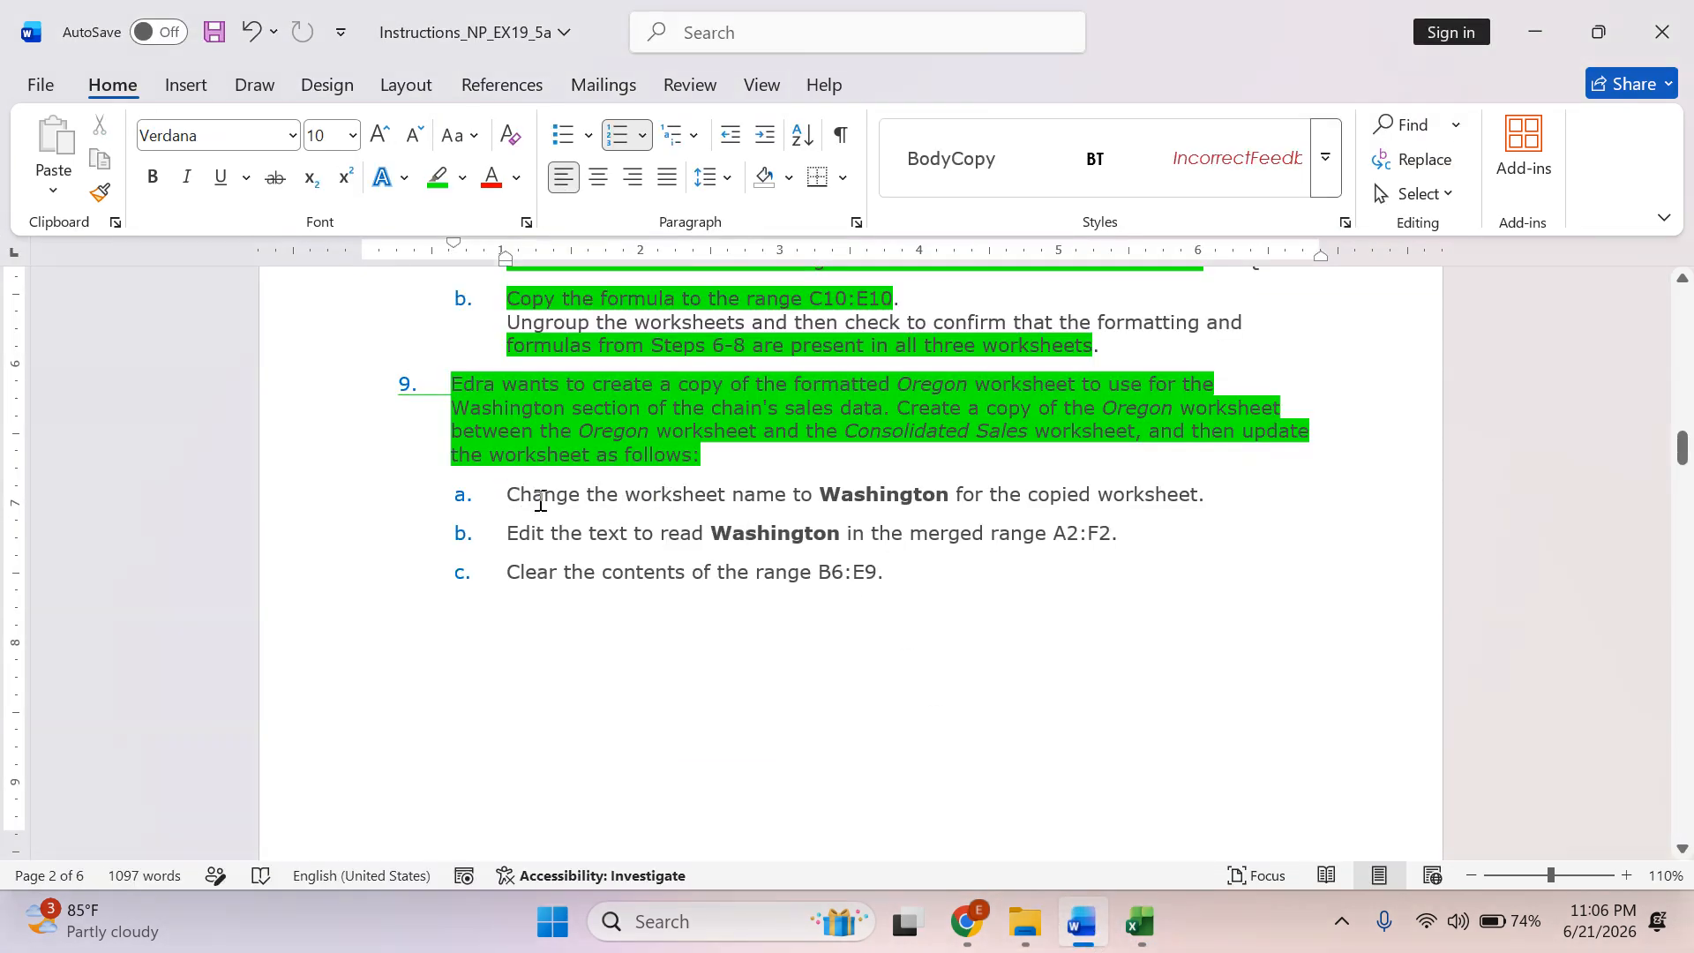
pyautogui.click(897, 492)
pyautogui.doubleClick(898, 491)
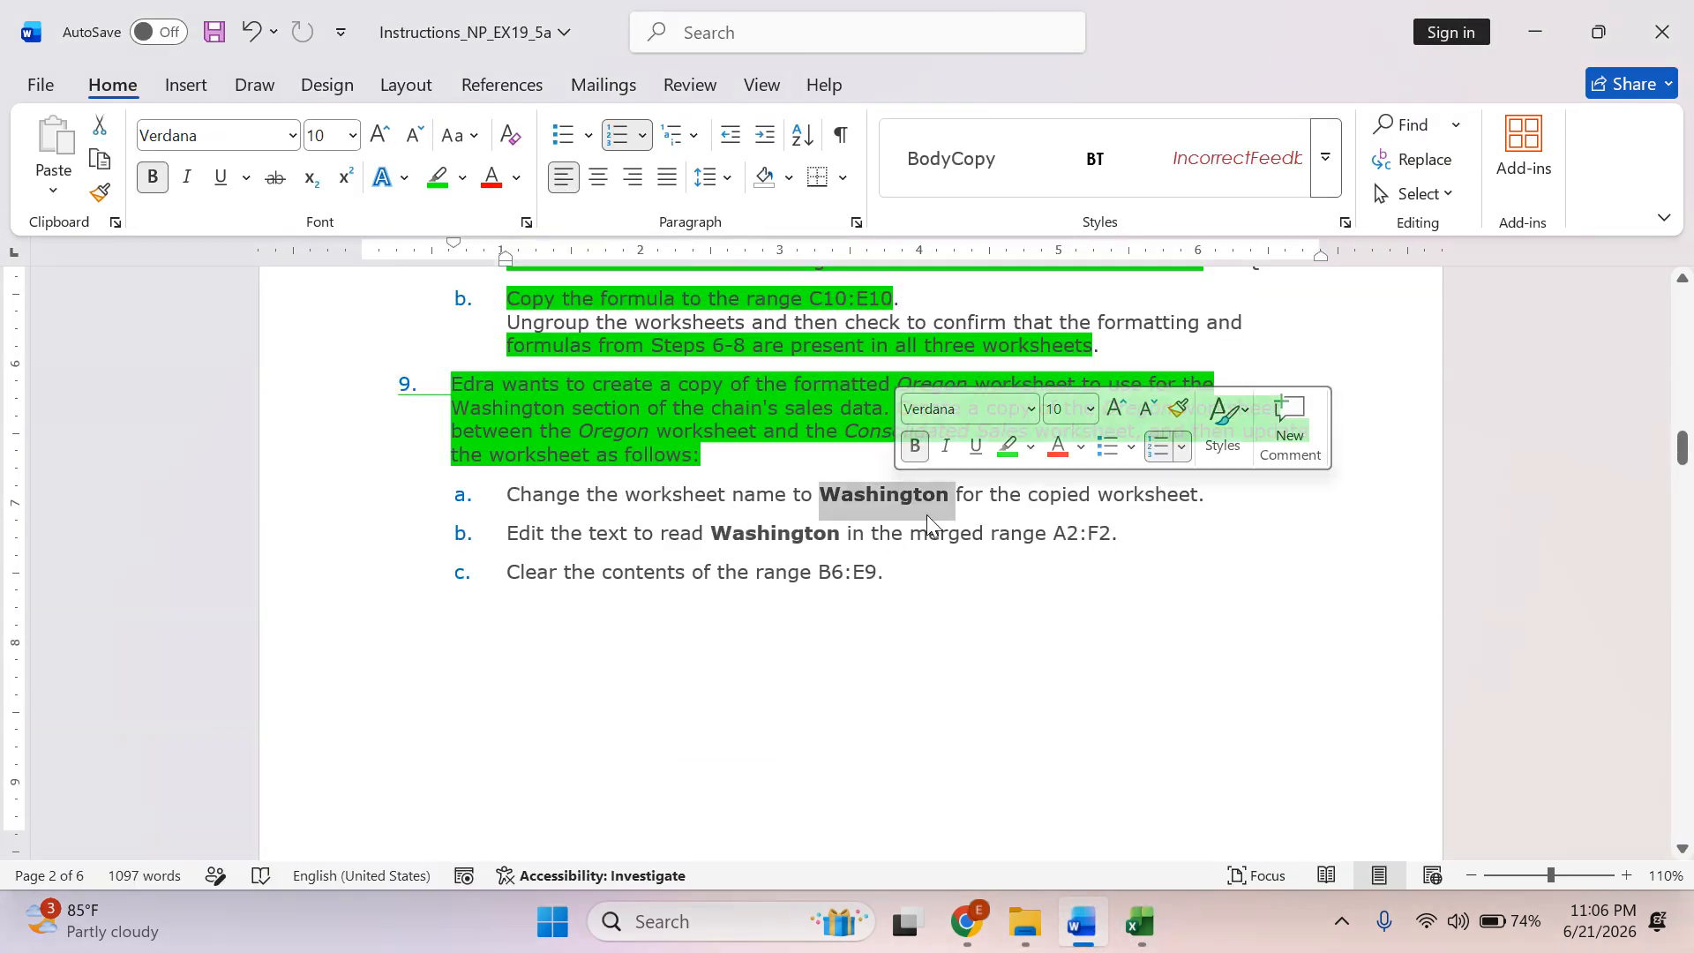
pyautogui.rightClick(880, 494)
pyautogui.click(949, 385)
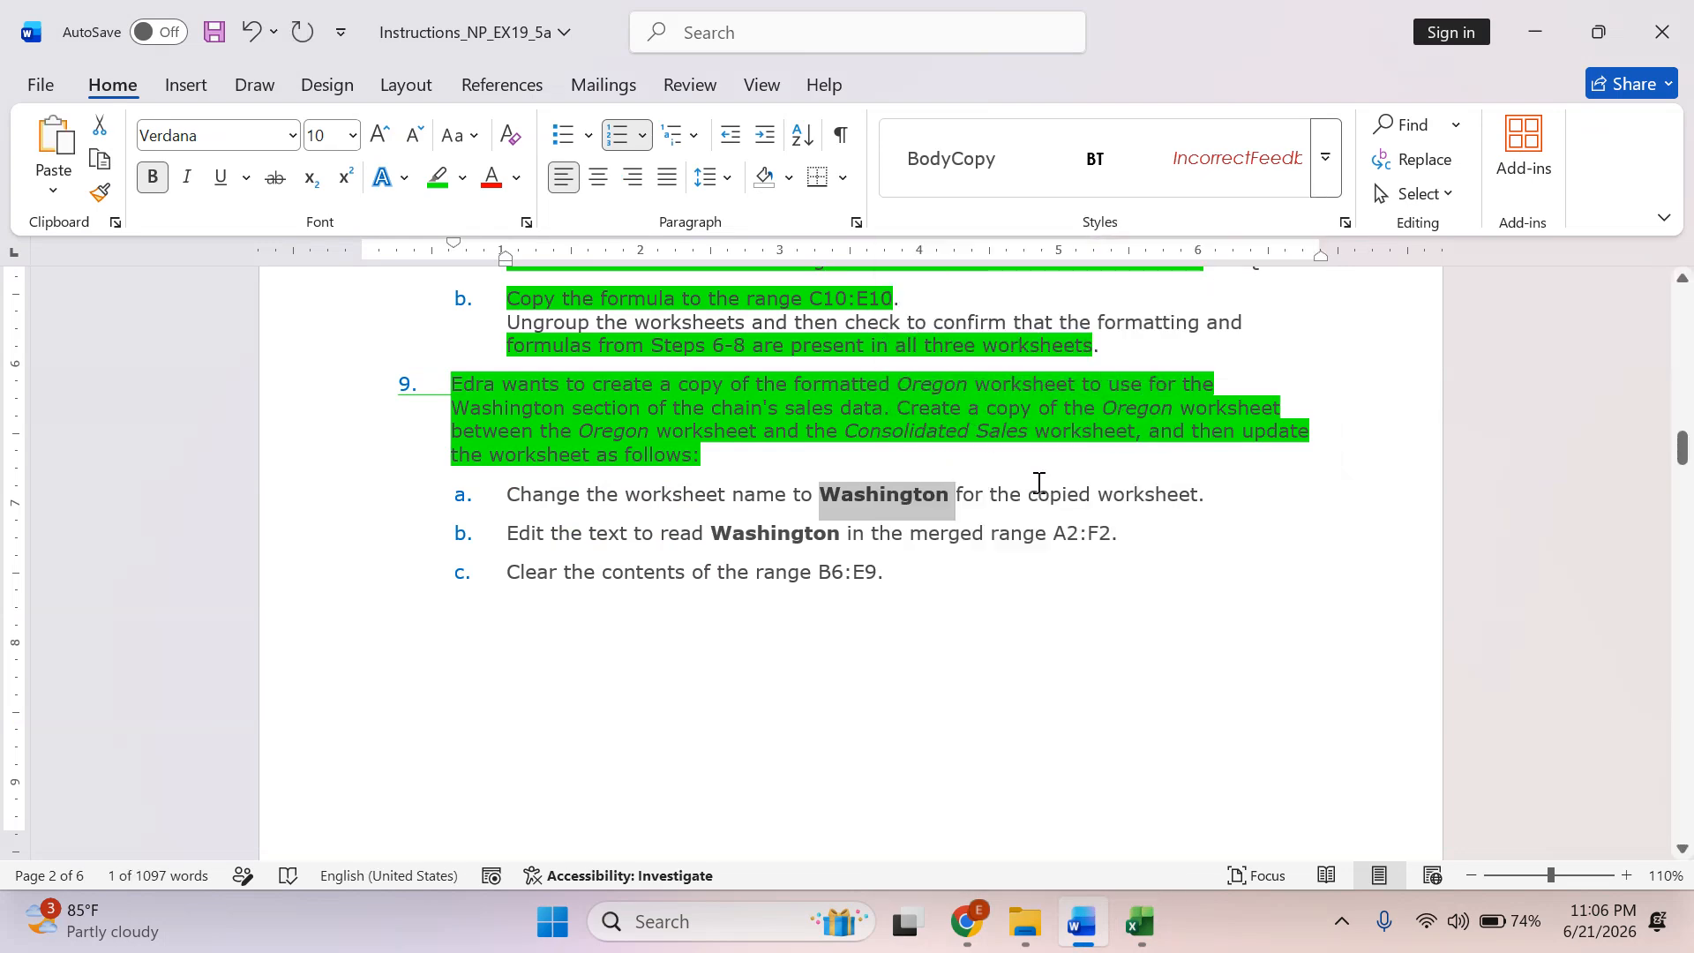
# Switch to Excel and rename the copied Oregon worksheet as Washington.
pyautogui.hotkey('alt', 'Tab')
pyautogui.rightClick(696, 838)
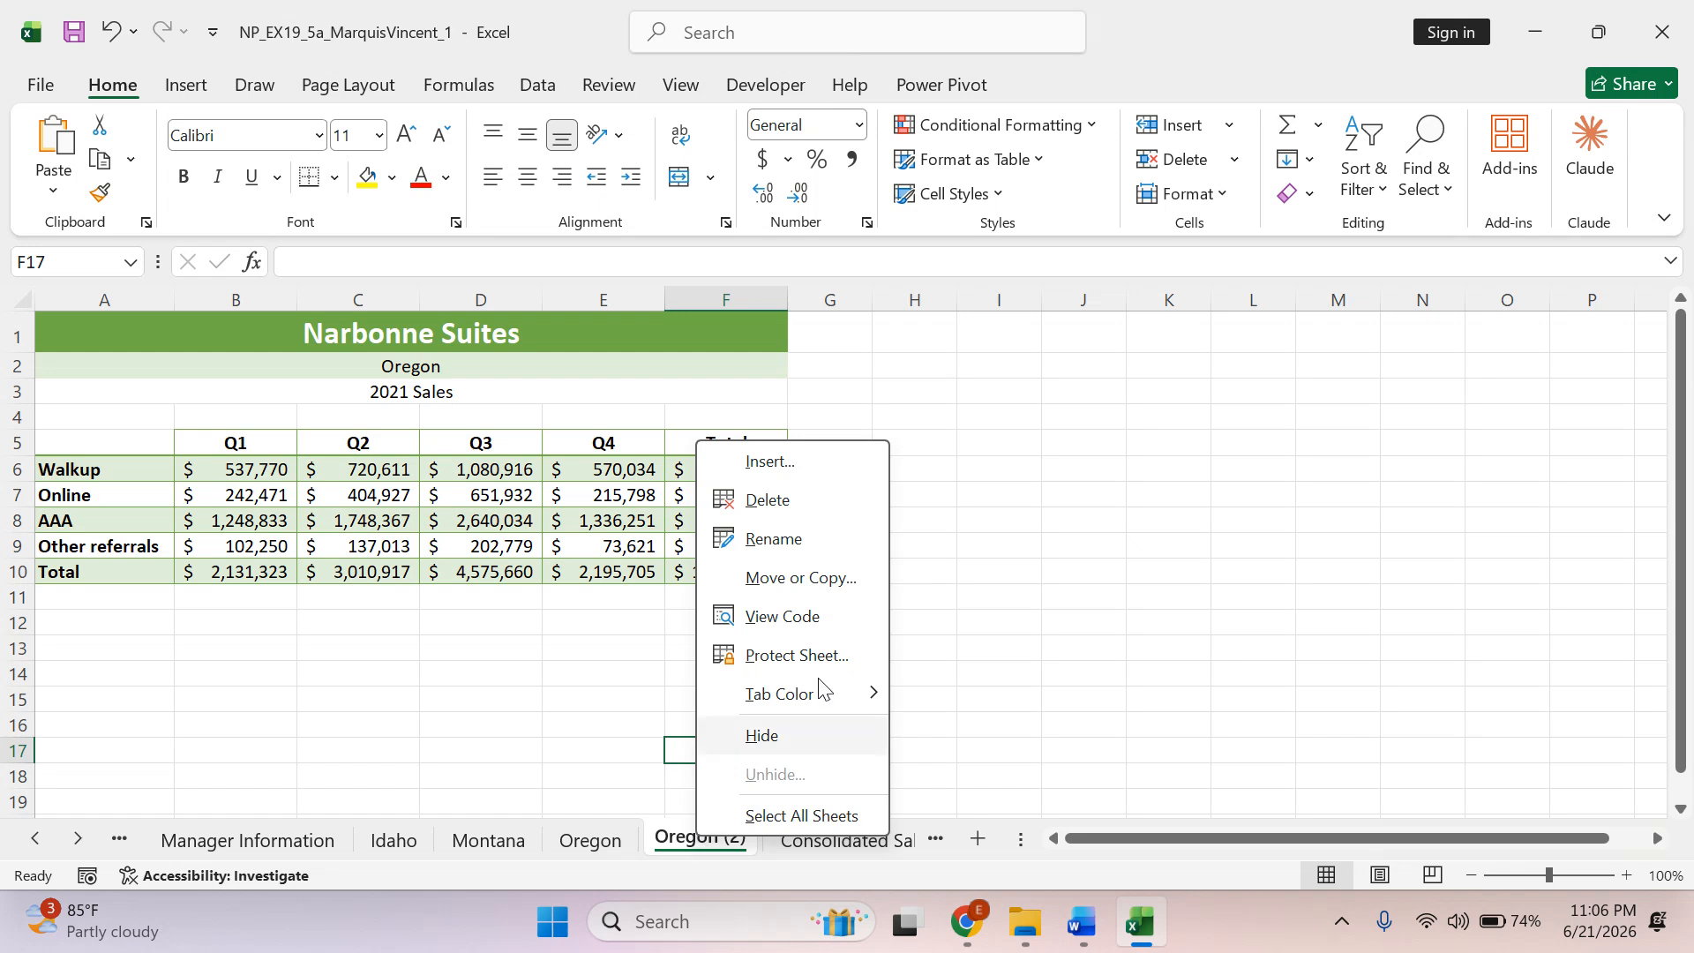
pyautogui.click(801, 537)
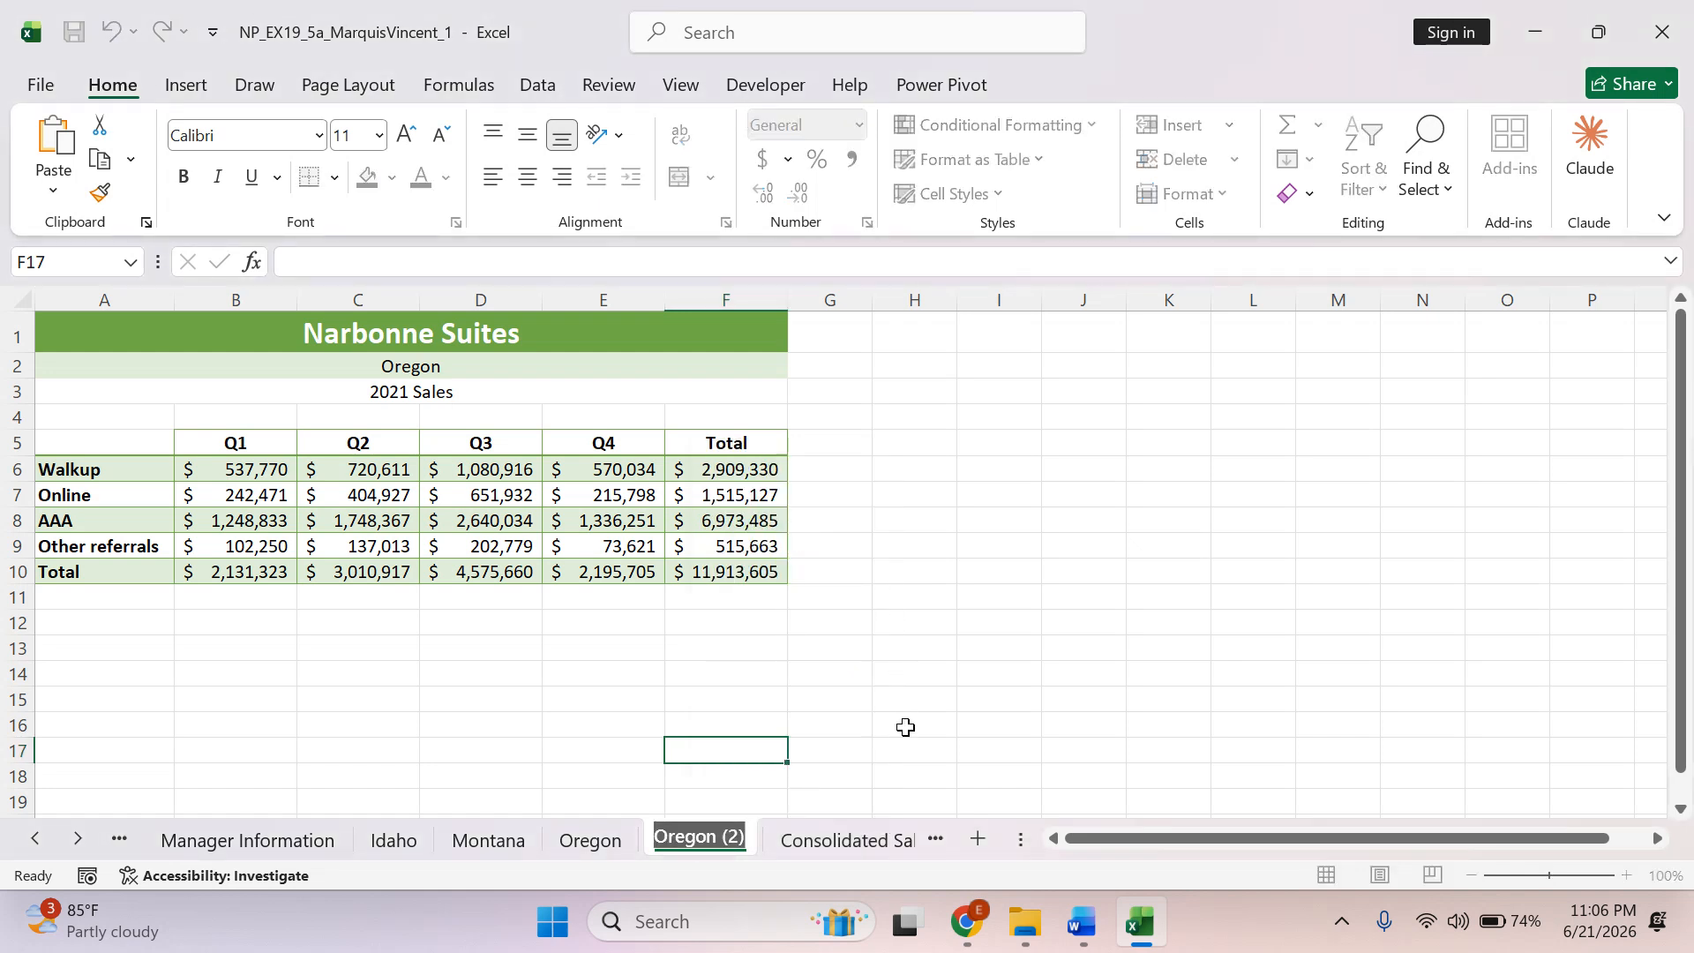
pyautogui.hotkey('ctrl', 'v')
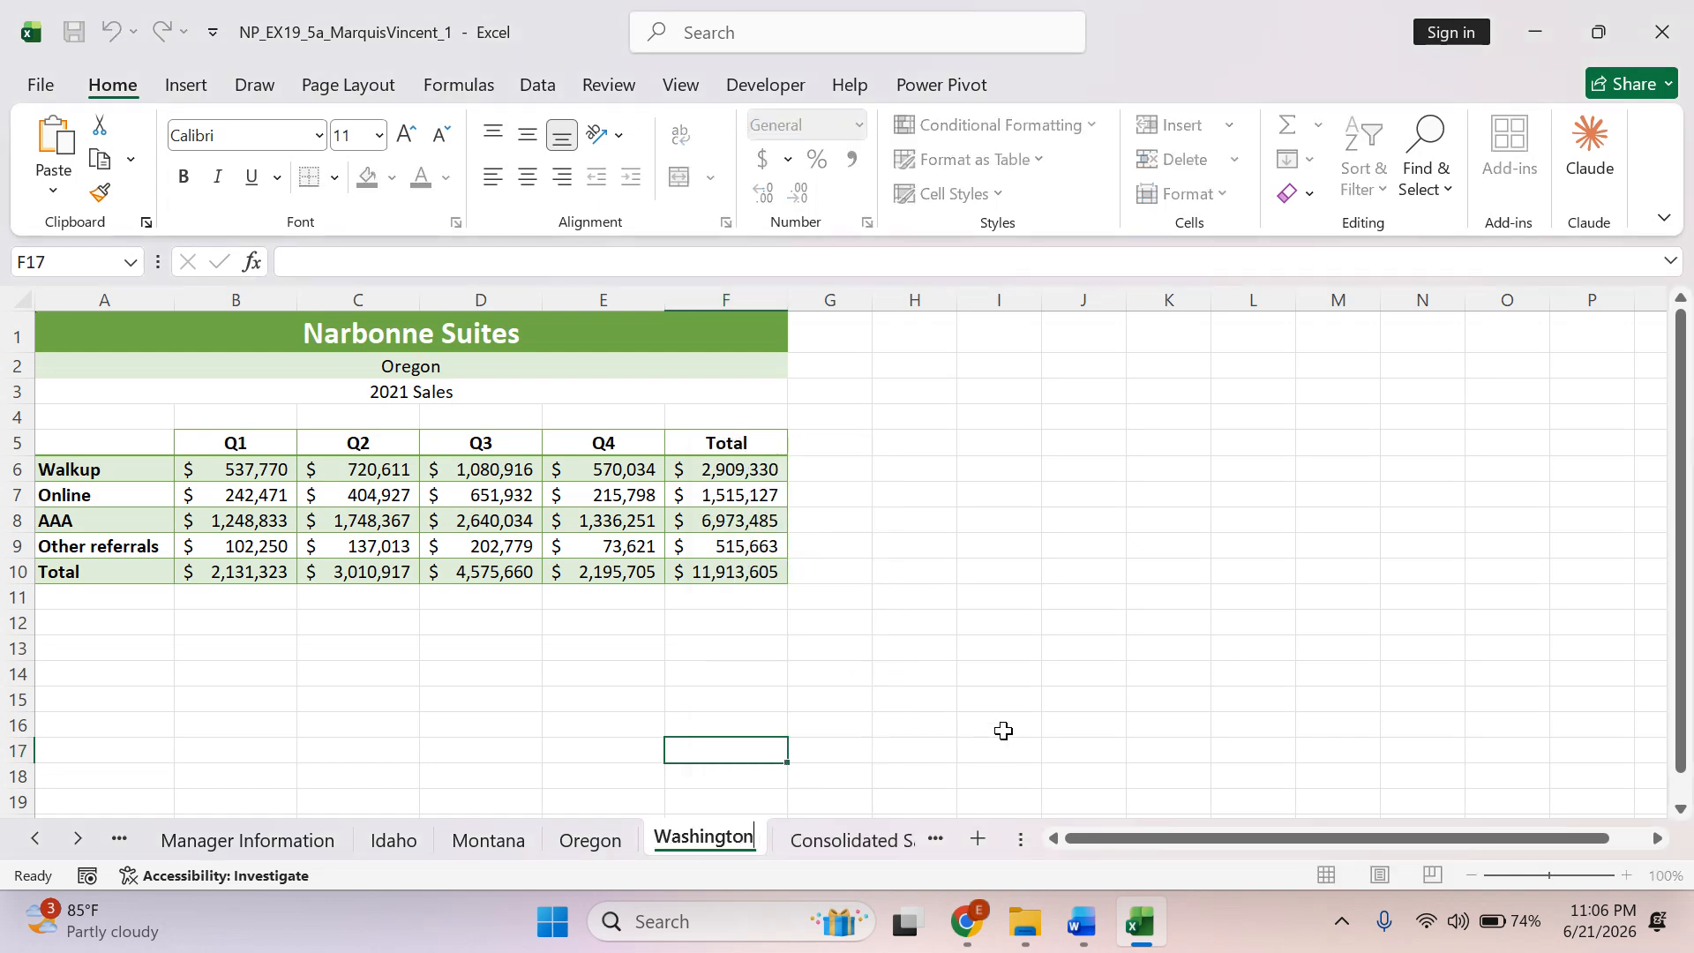
pyautogui.press('Return')
pyautogui.click(1001, 694)
# Switch to Word, highlight "Washington" in instruction 9a in green, and select the word "Washington" in instruction 9b.
pyautogui.hotkey('alt', 'Tab')
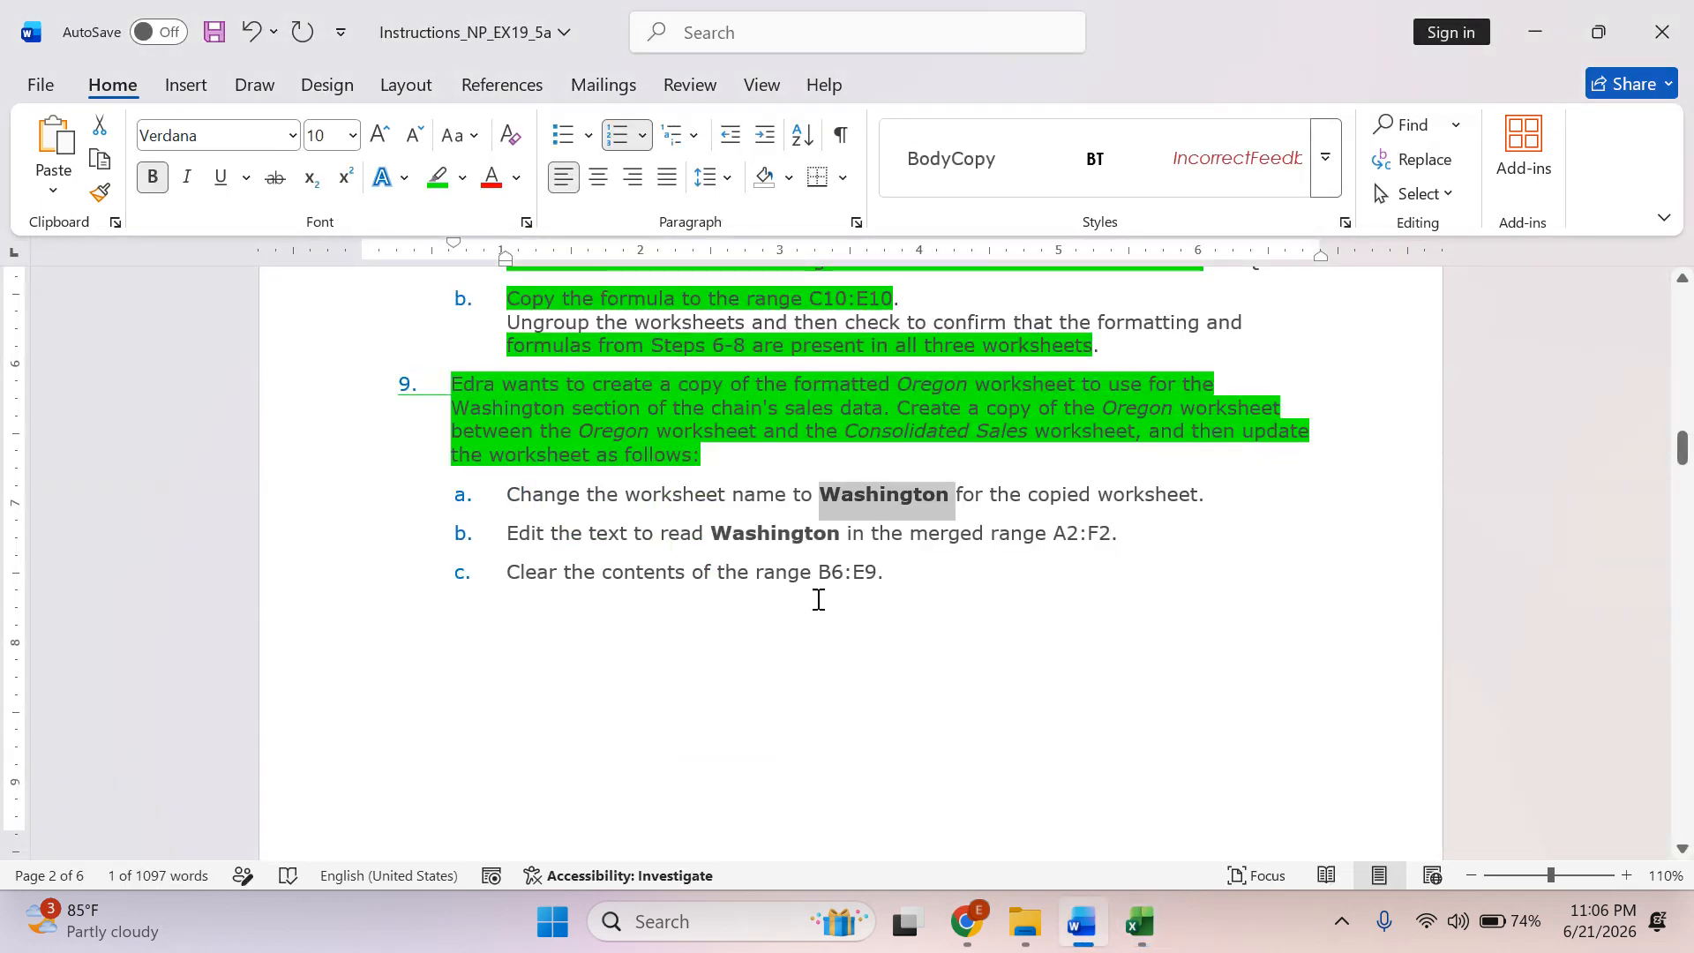
pyautogui.click(438, 177)
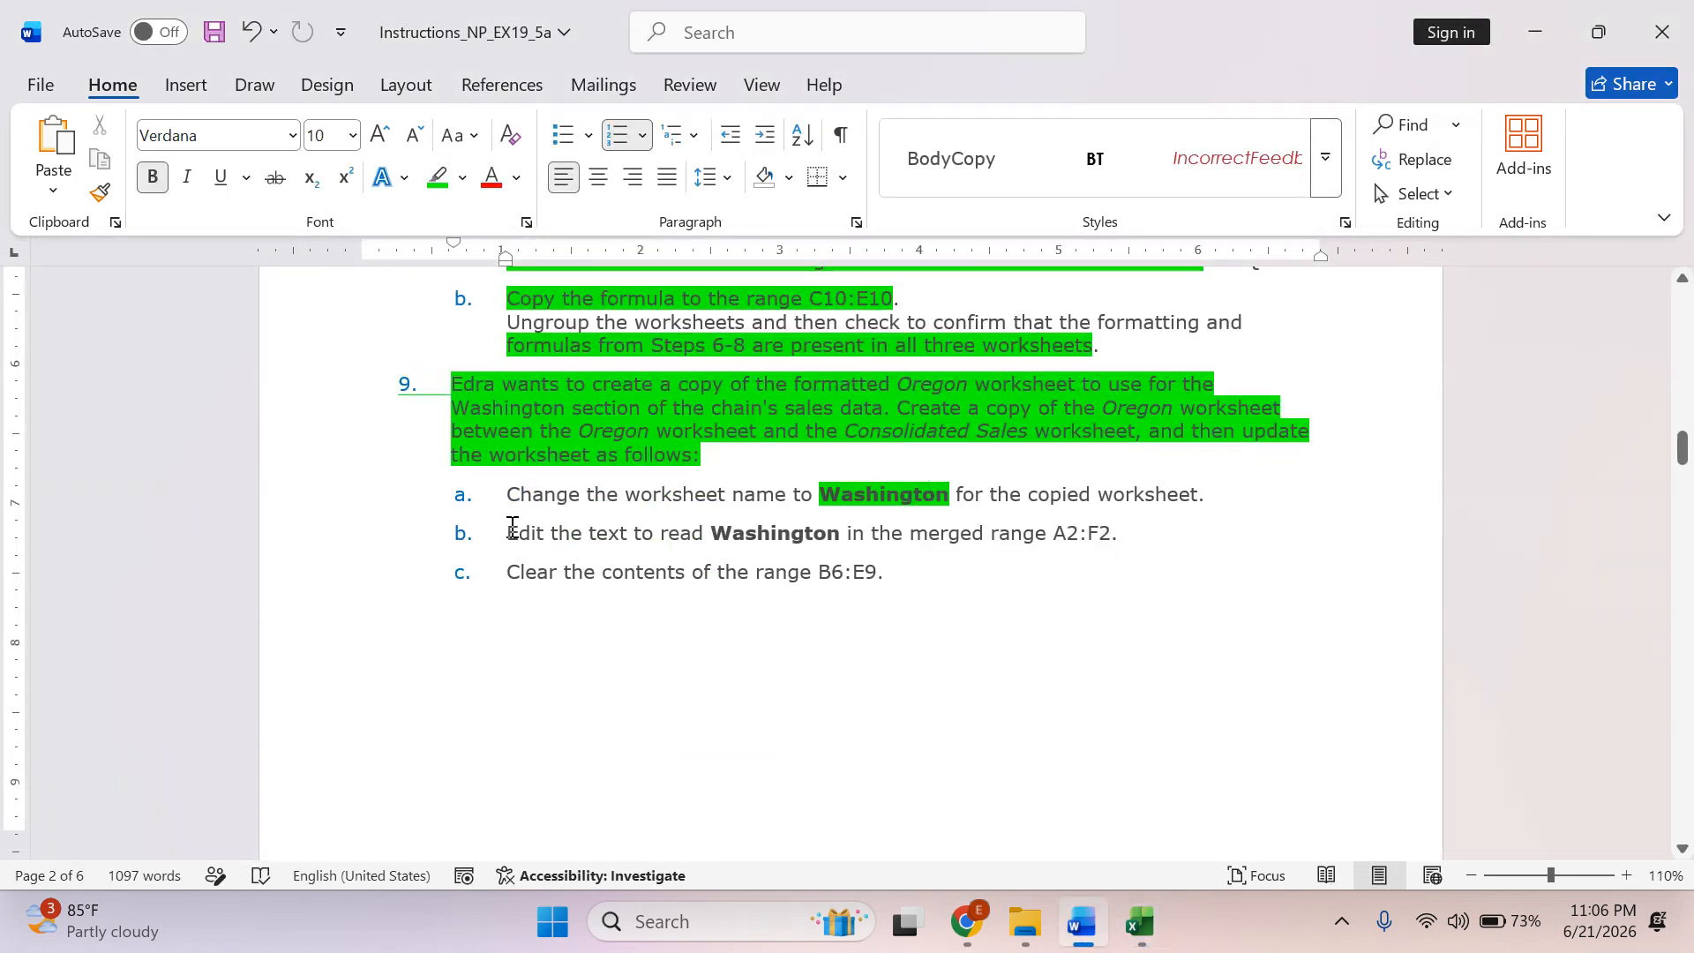
pyautogui.moveTo(512, 528); pyautogui.dragTo(711, 533)
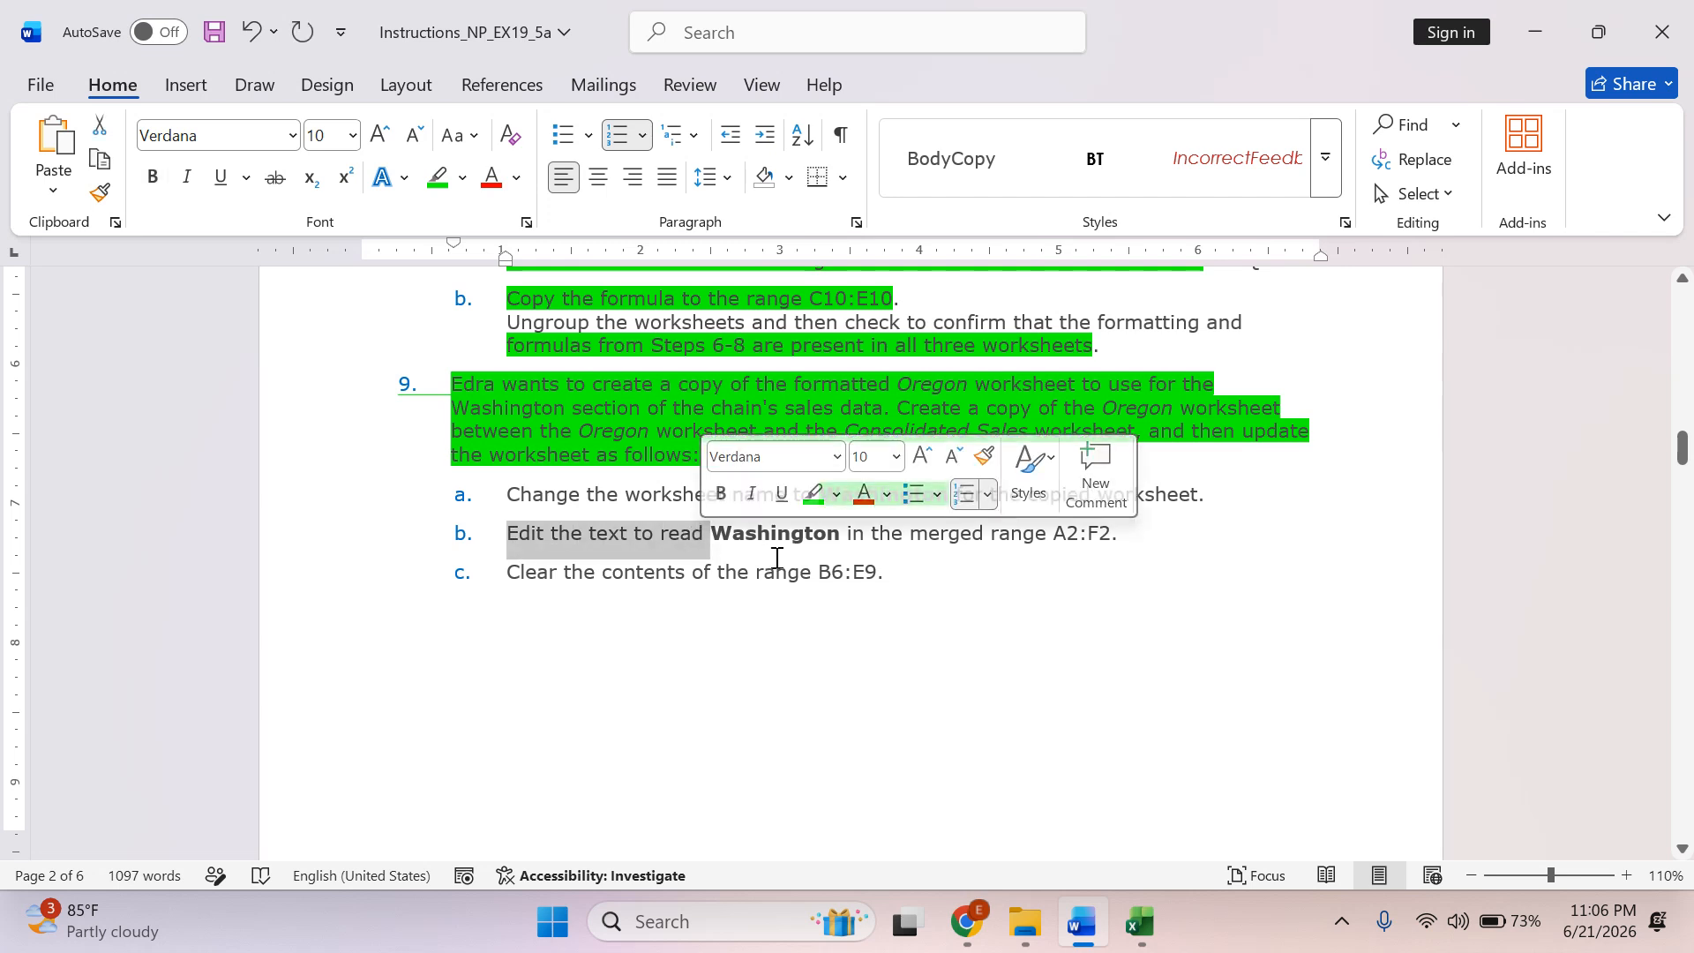
pyautogui.doubleClick(780, 542)
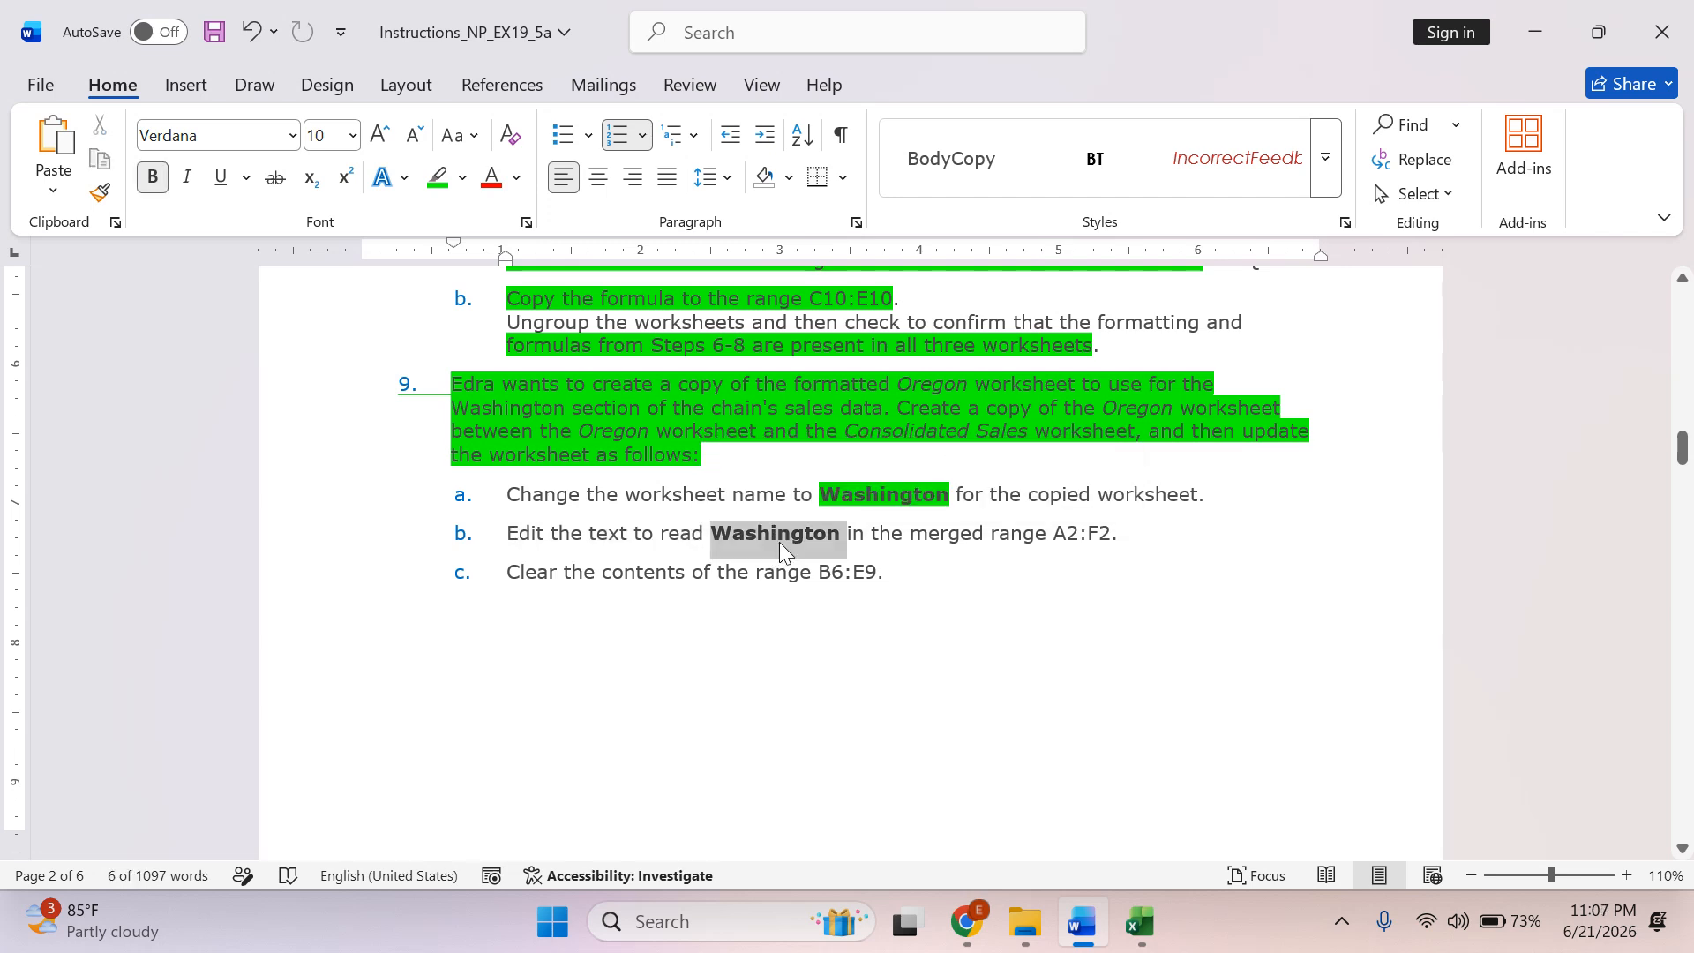
# Switch to Excel and change the text in the merged range A2:F2 of the Washington worksheet to "Washington".
pyautogui.hotkey('alt', 'Tab')
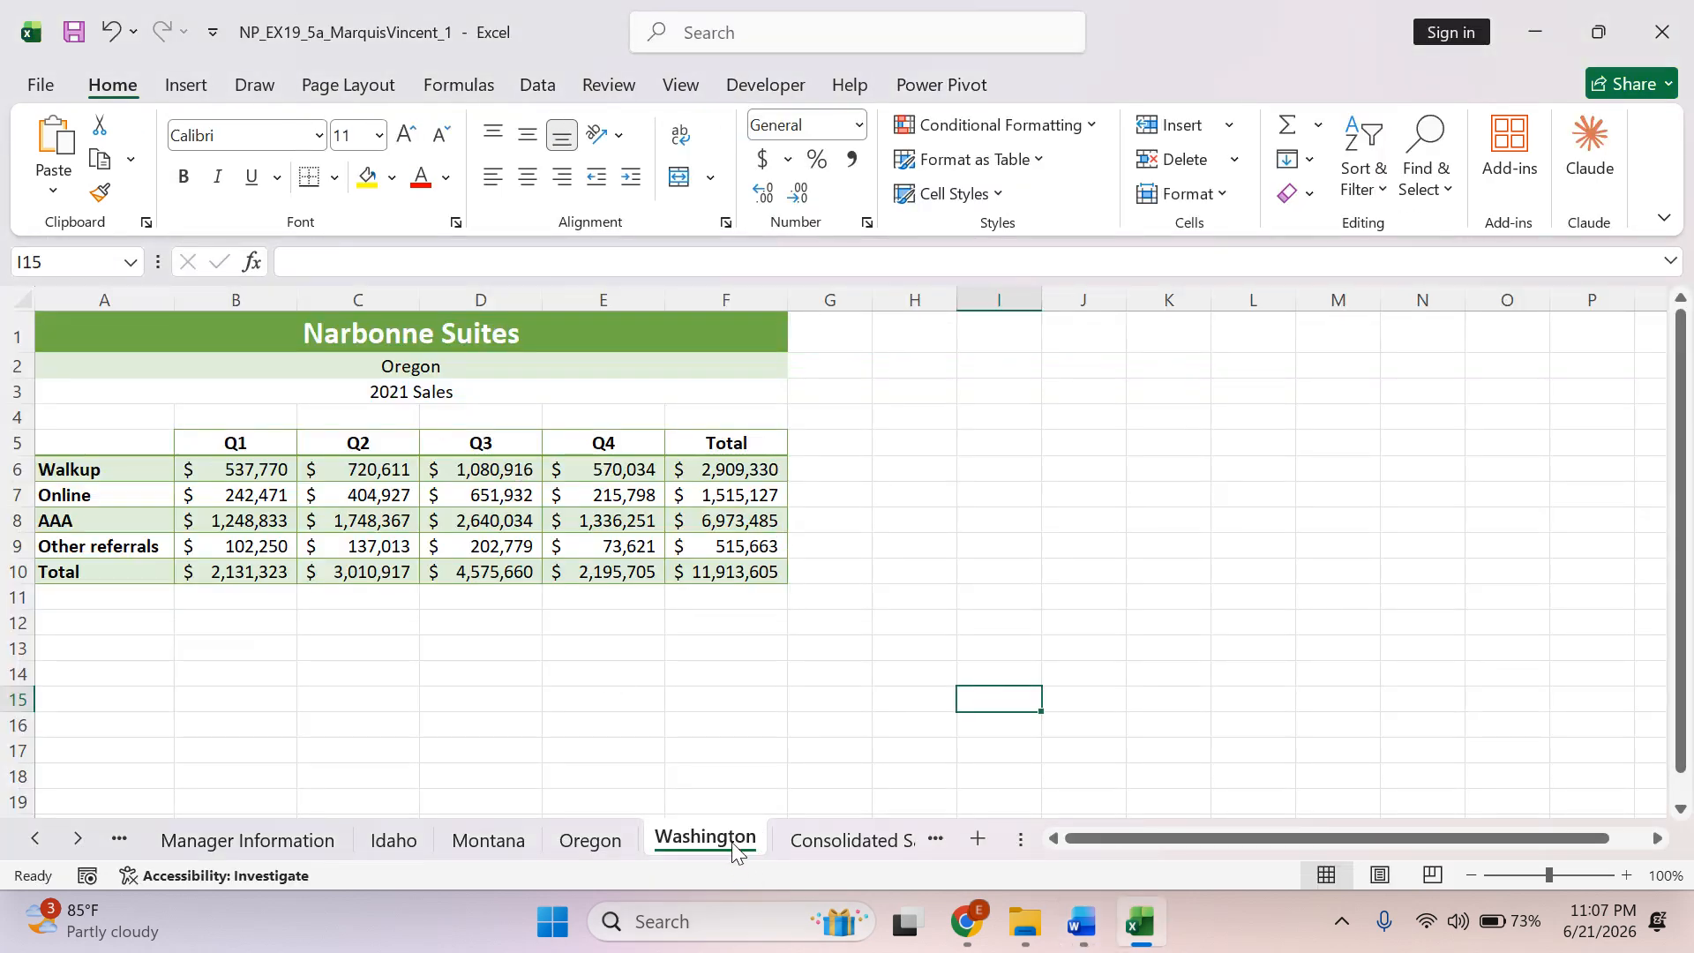
pyautogui.click(438, 367)
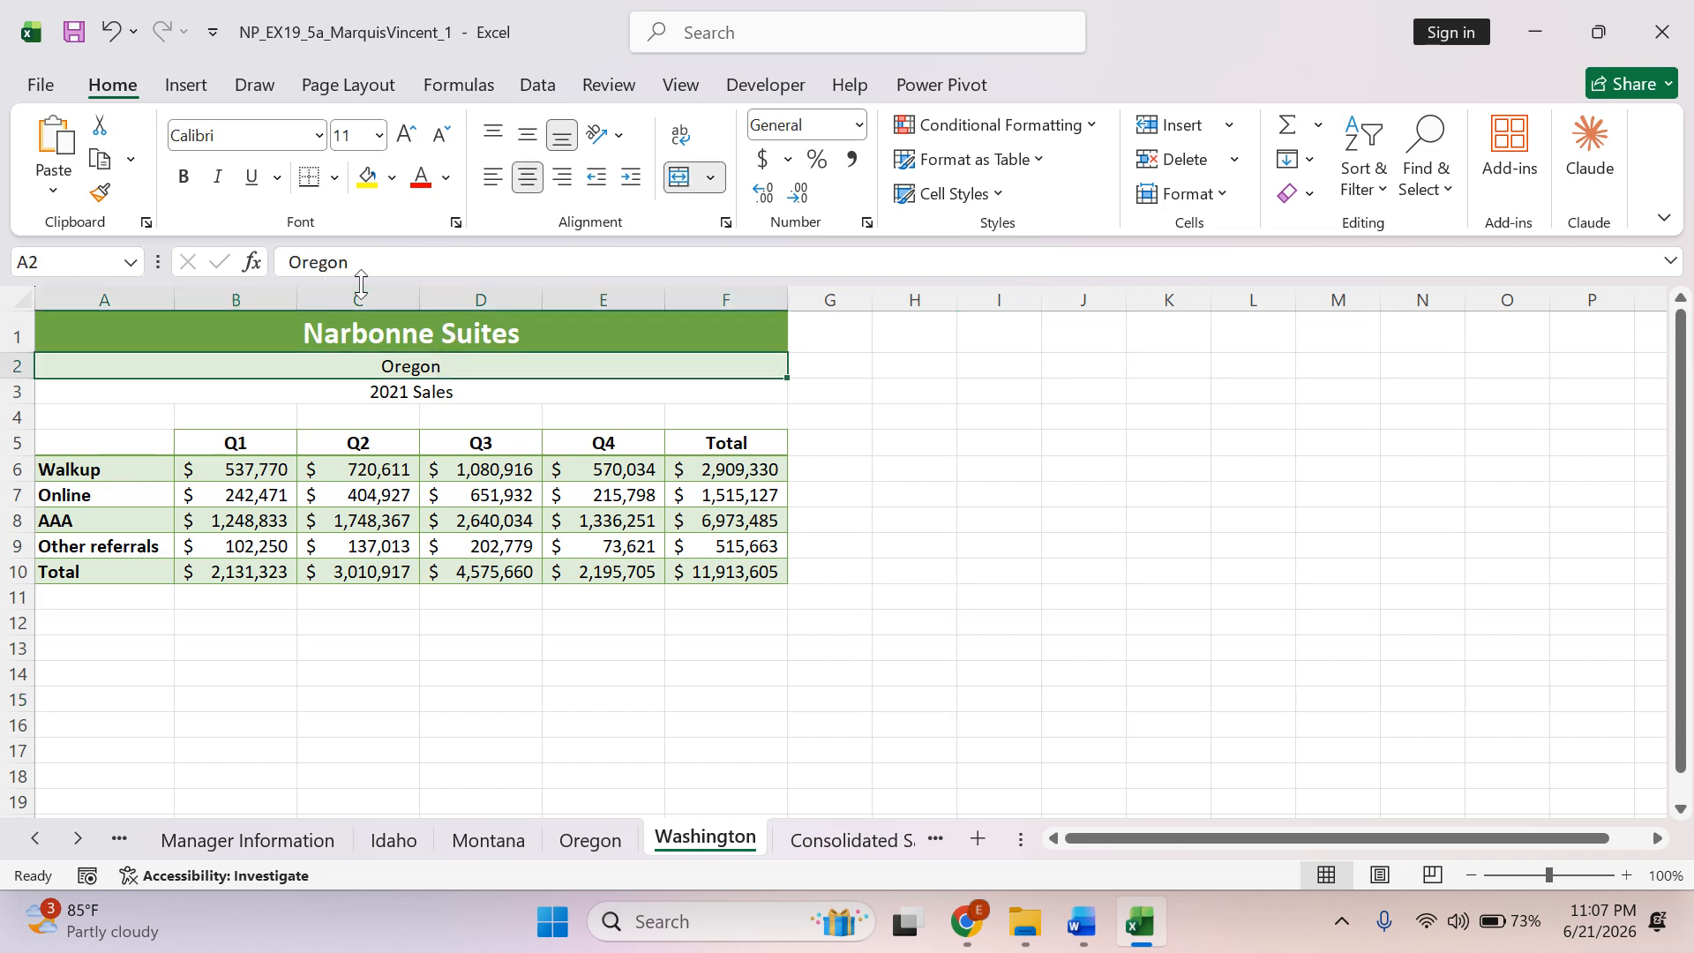
pyautogui.doubleClick(318, 262)
pyautogui.write('Washington')
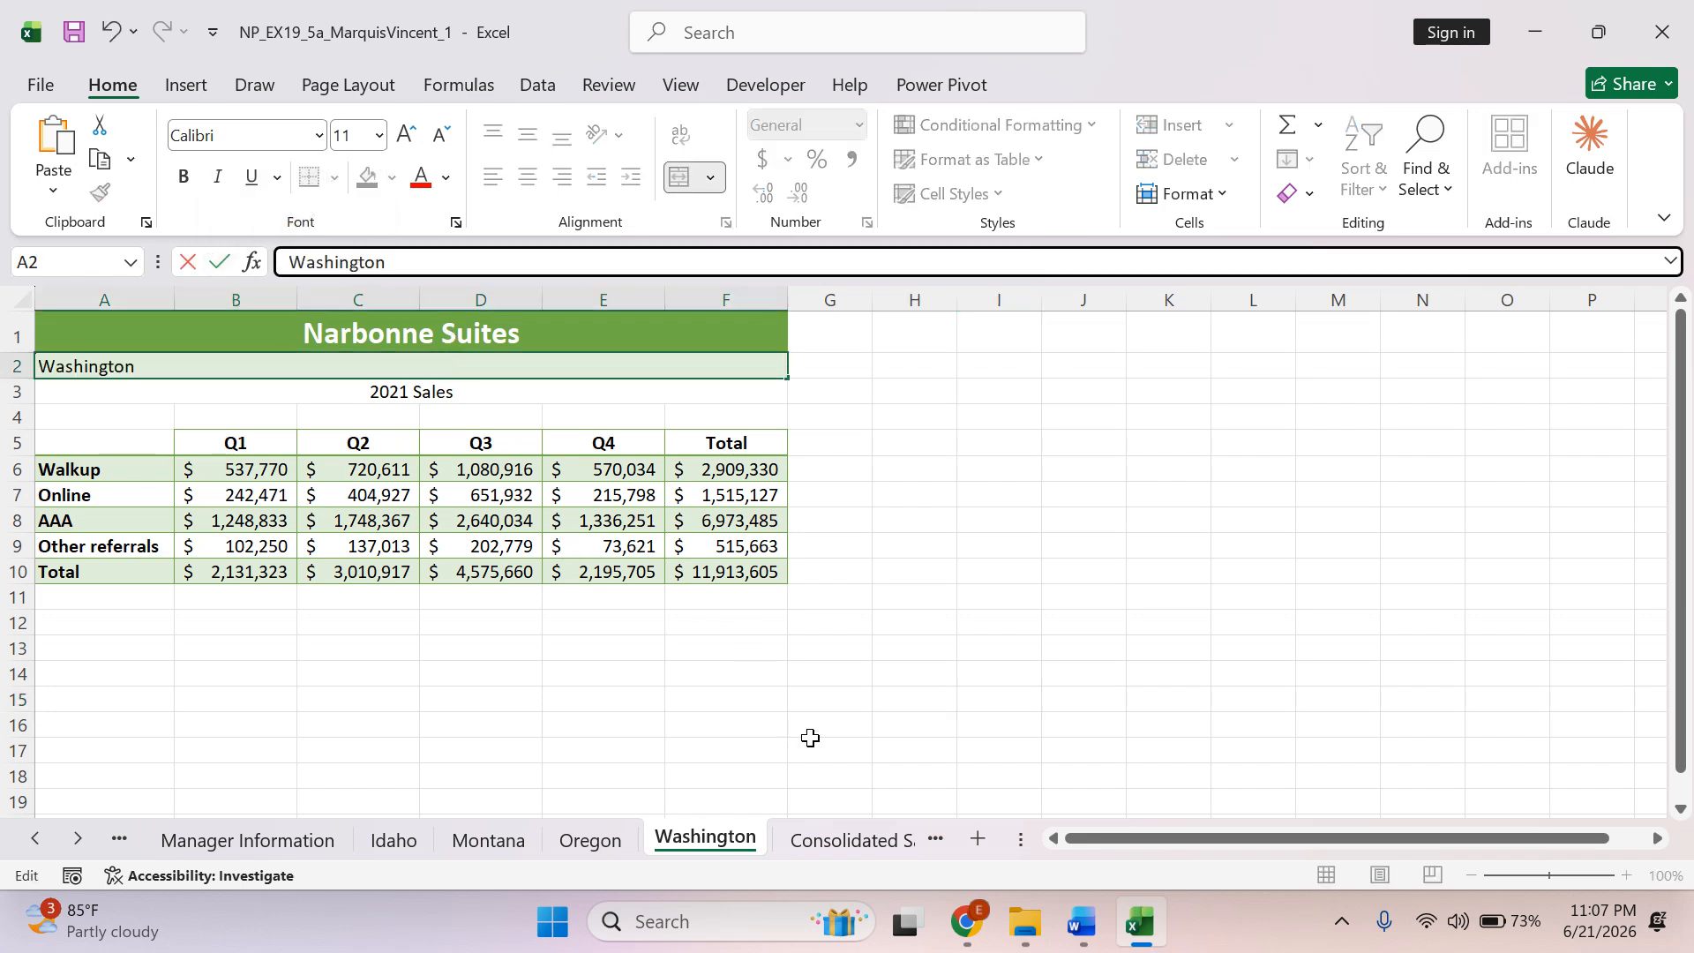
pyautogui.press('Return')
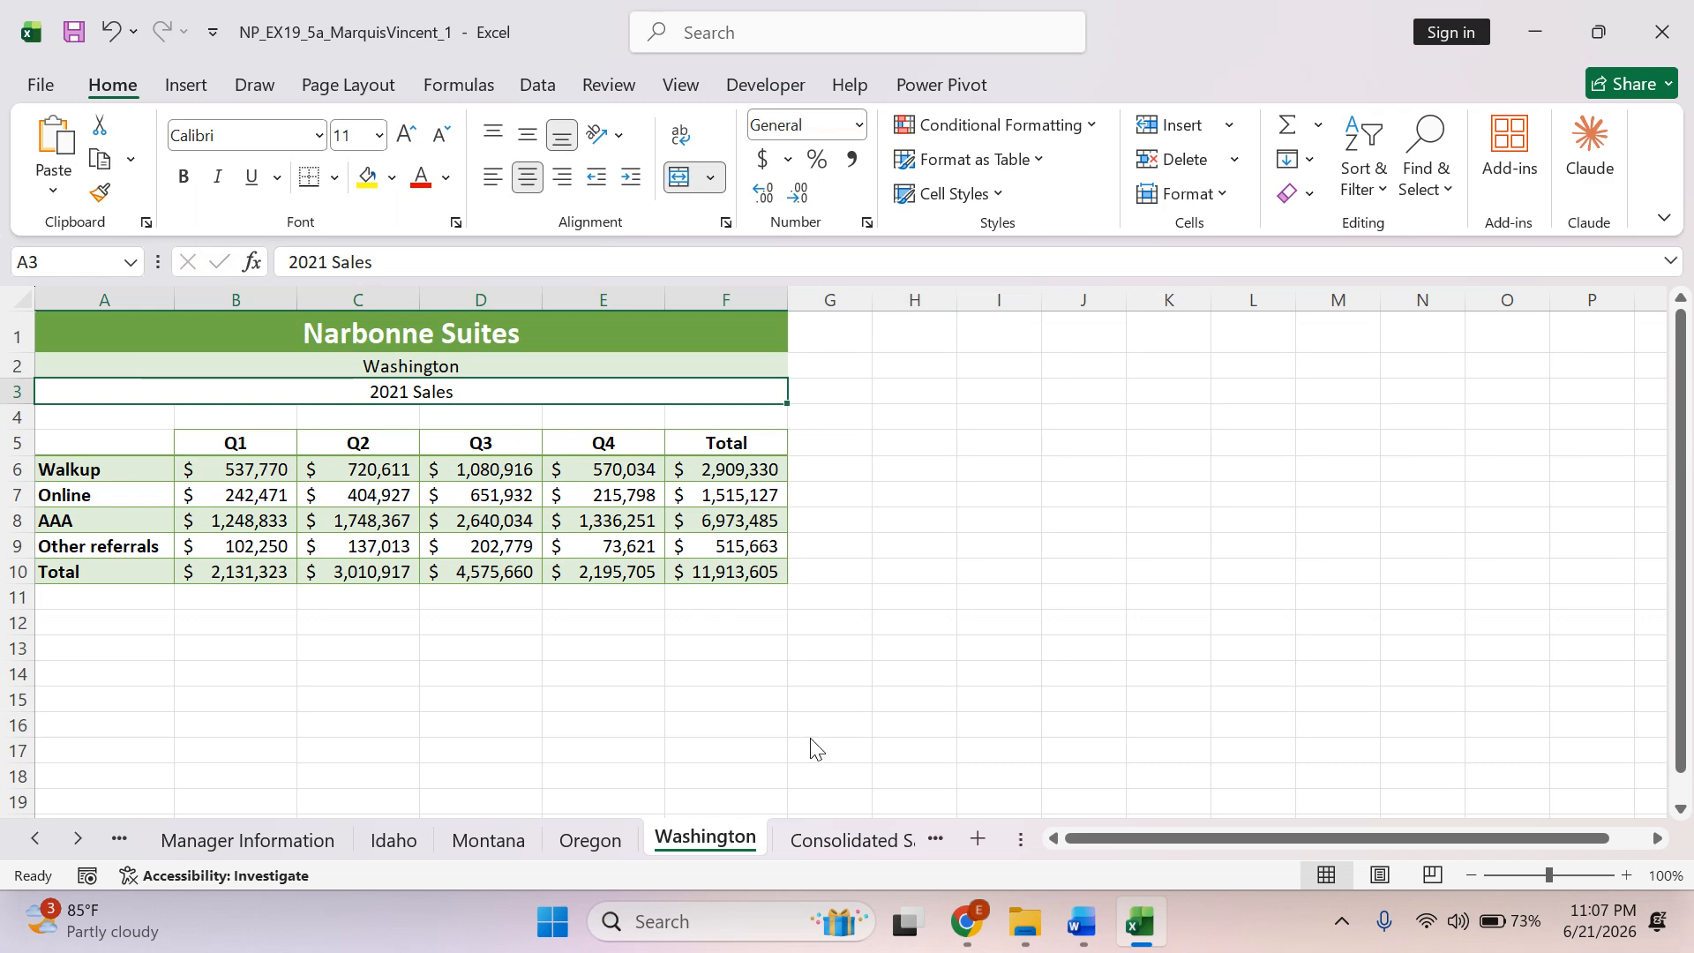
# Check instruction 9c in Word, and clear only the contents of the range B6:E9 on the Washington worksheet in Excel.
pyautogui.hotkey('alt', 'Tab')
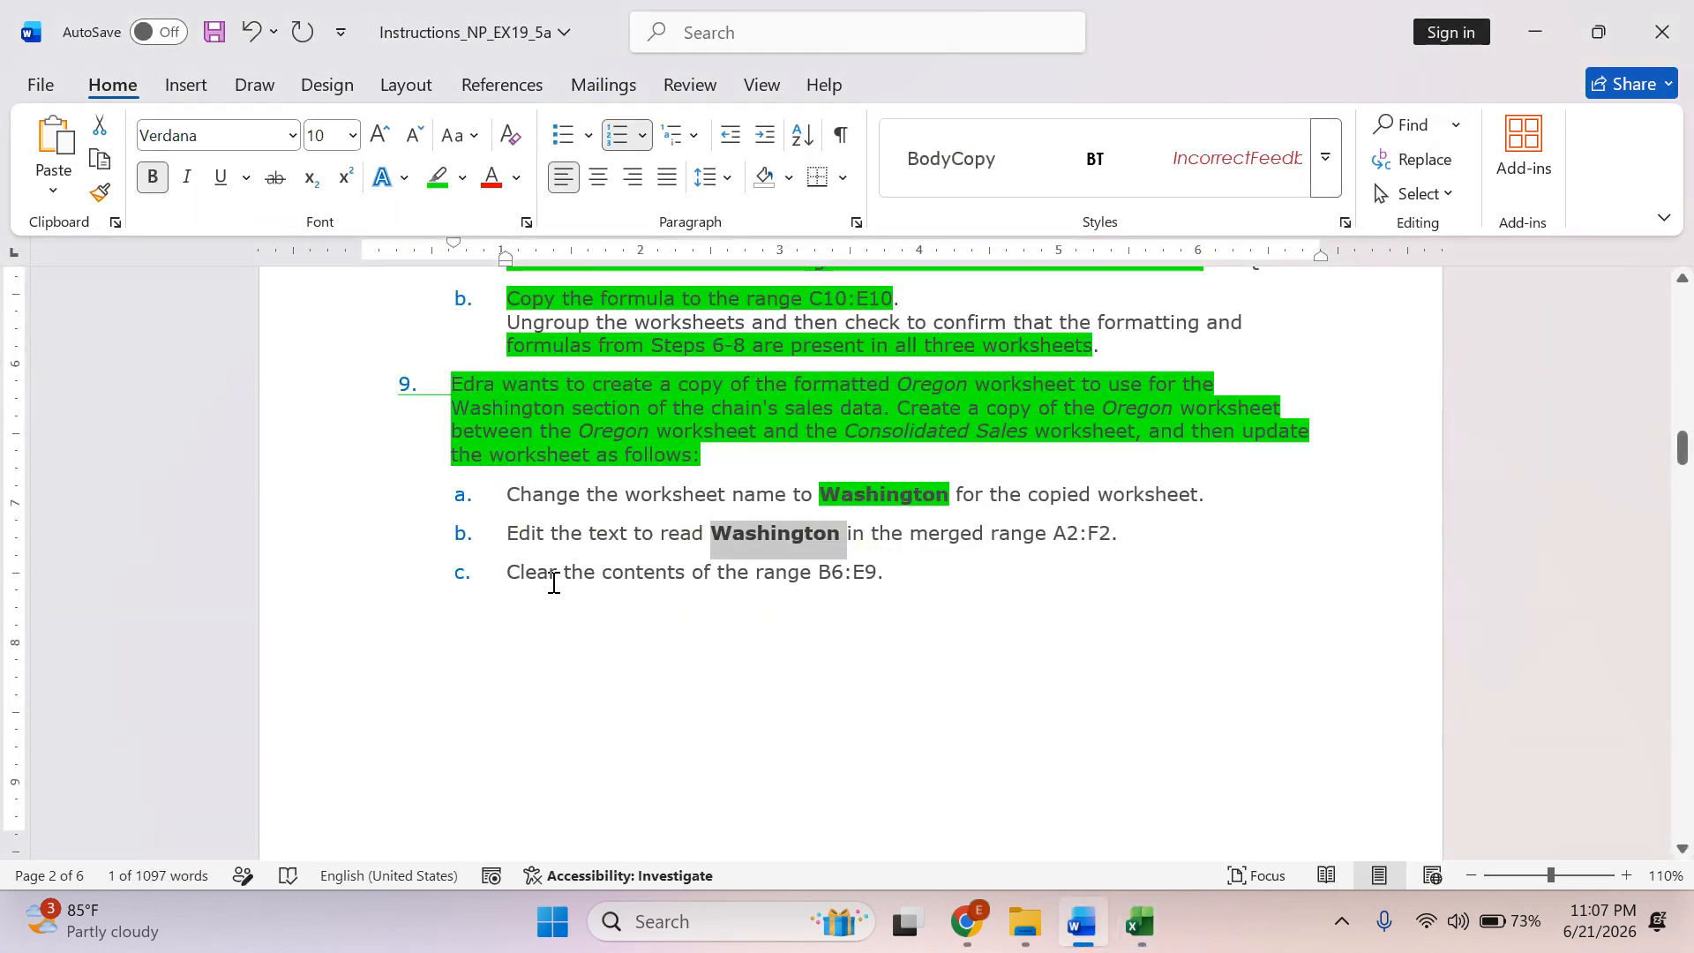
pyautogui.moveTo(600, 574); pyautogui.dragTo(869, 574)
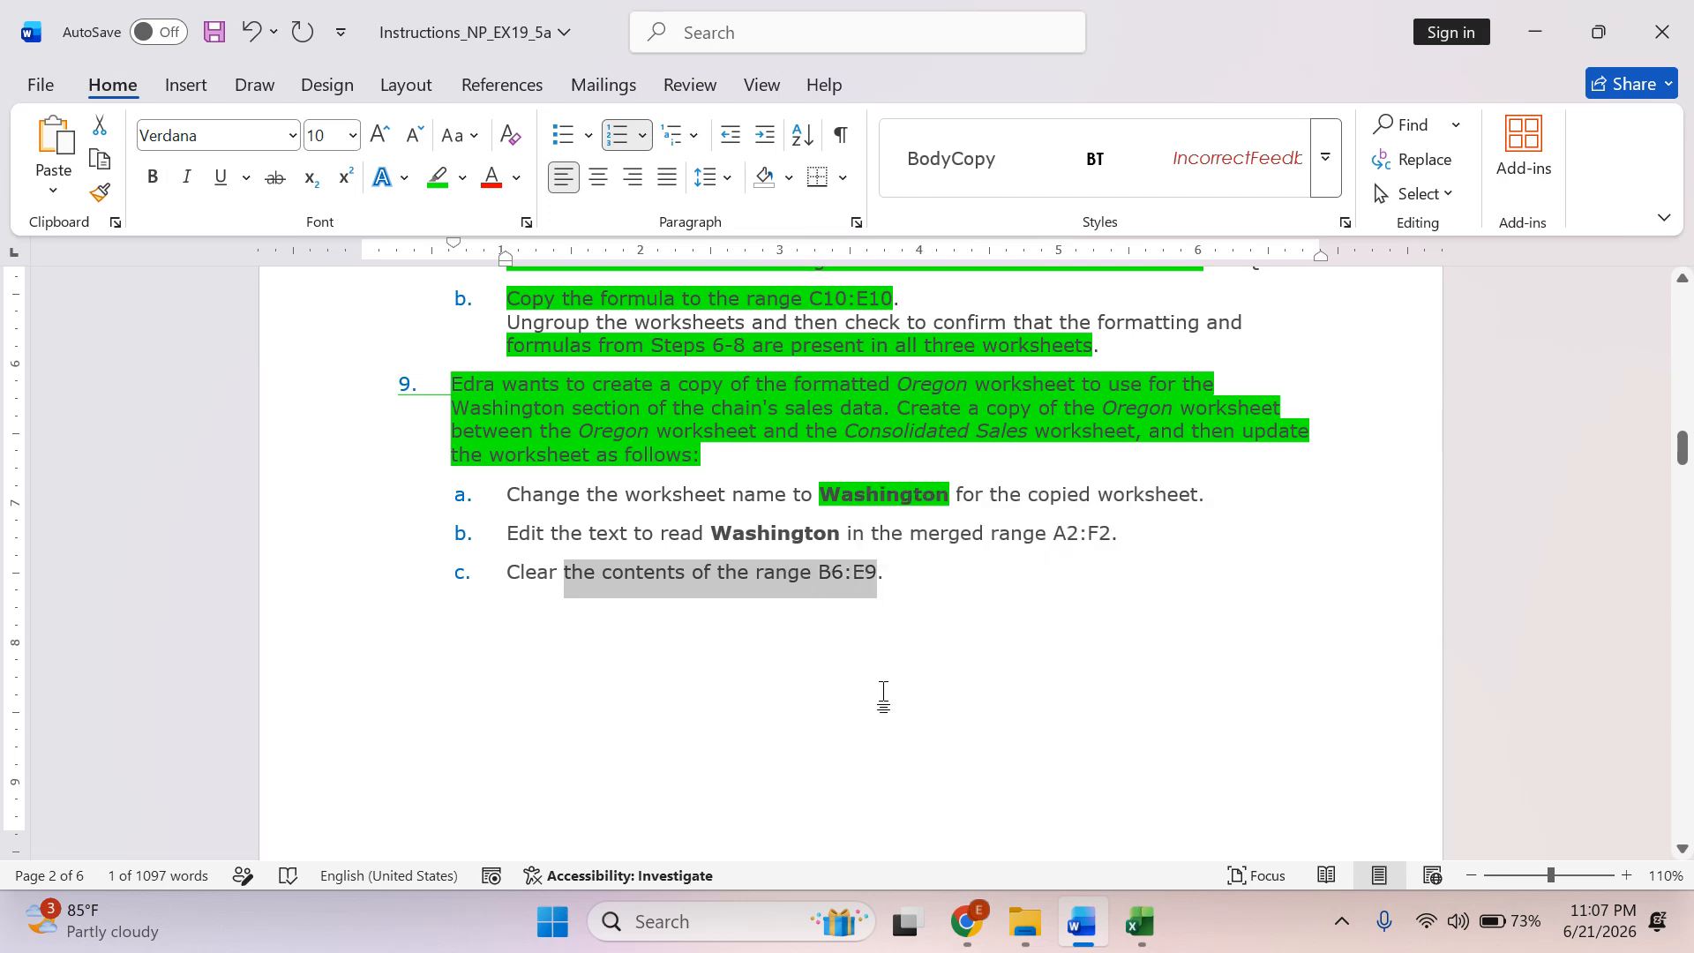
pyautogui.hotkey('alt', 'Tab')
pyautogui.moveTo(197, 468); pyautogui.dragTo(630, 537)
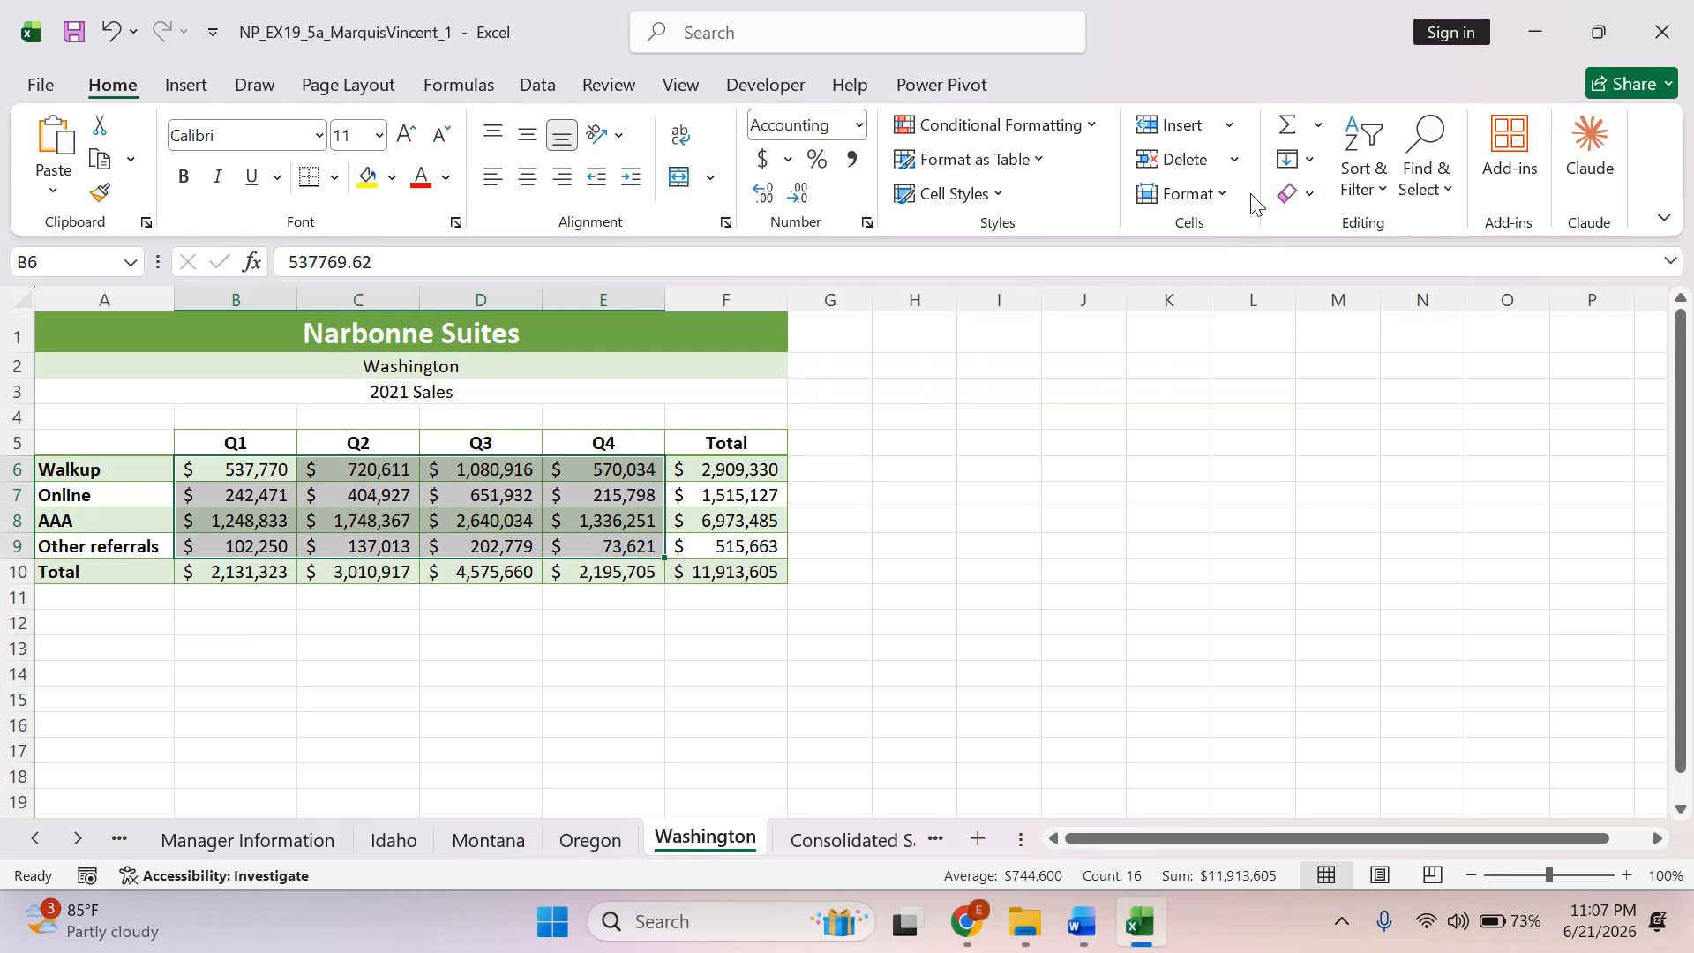
pyautogui.click(1306, 194)
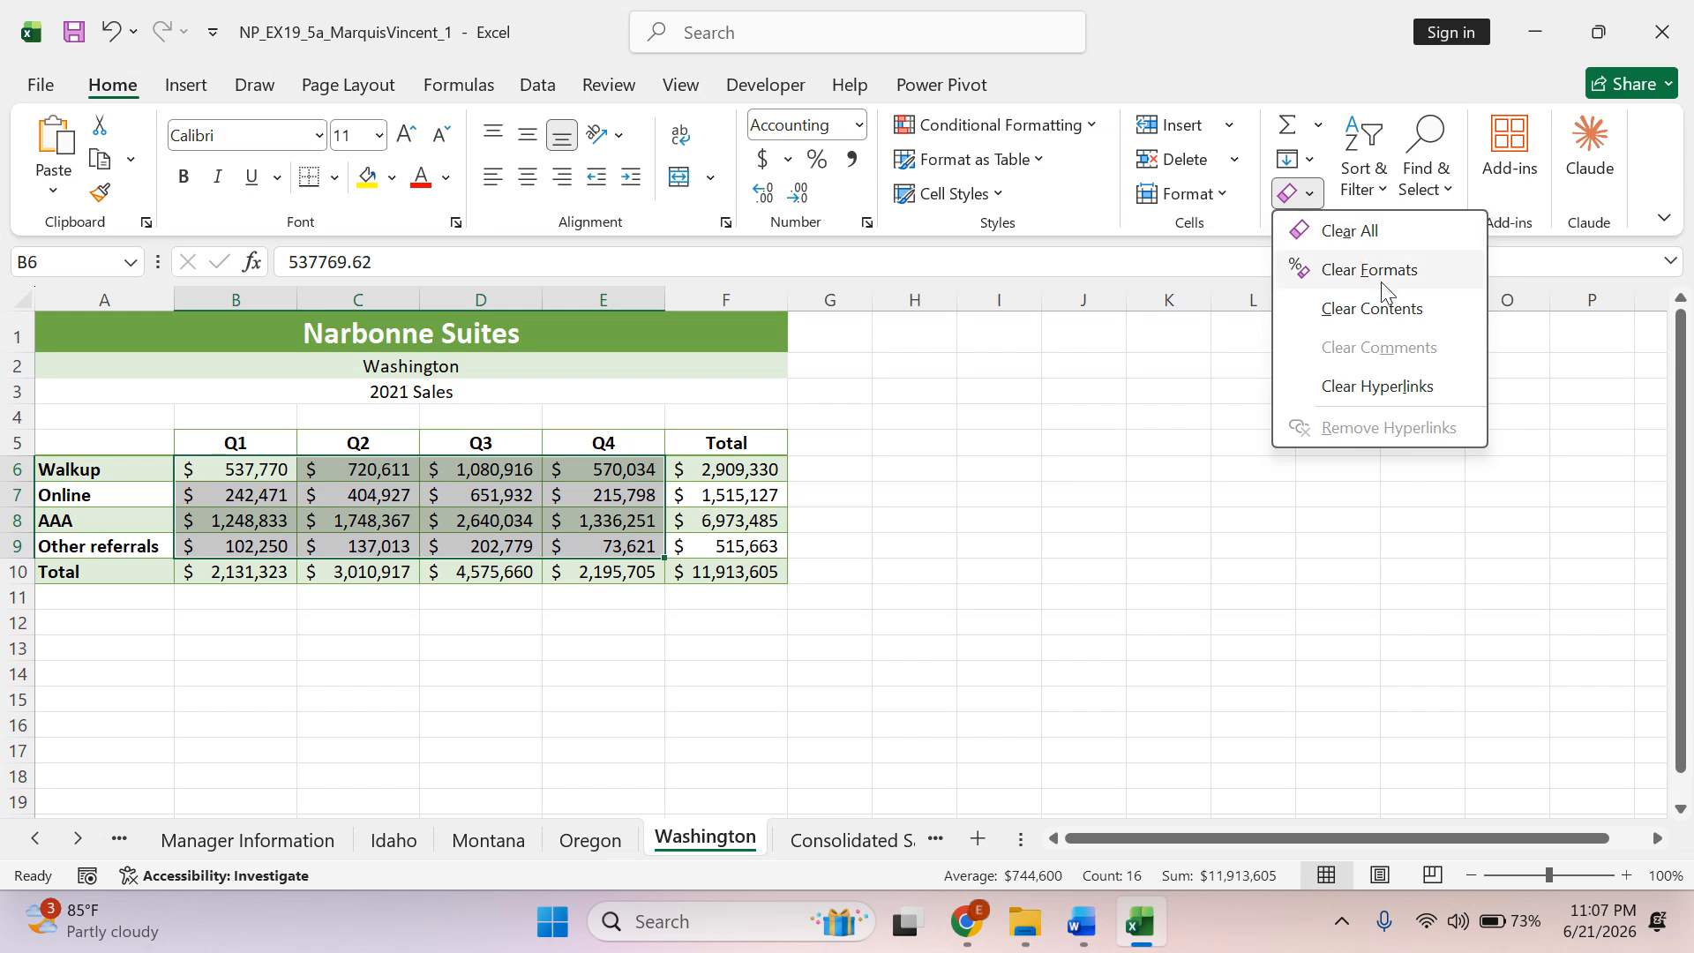
pyautogui.click(1396, 321)
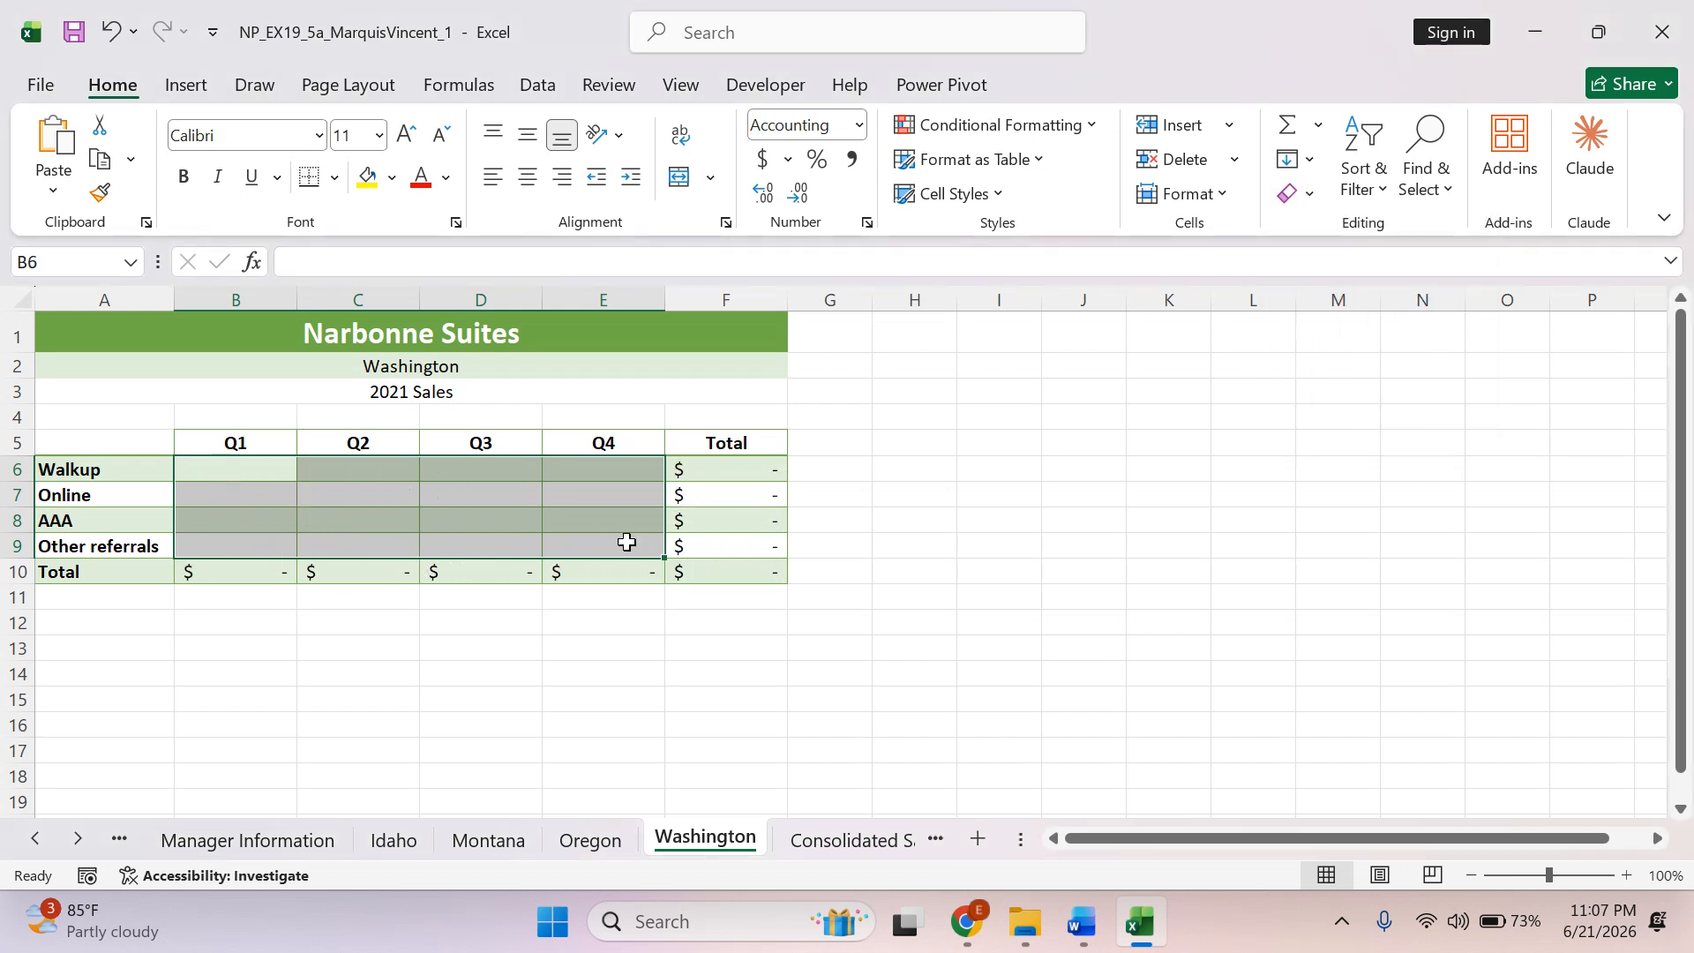
# Check the totals in F6:F10 and B10:E10 and the cleared range B6:E9 on the Washington worksheet.
pyautogui.moveTo(732, 480); pyautogui.dragTo(733, 574)
pyautogui.moveTo(203, 578); pyautogui.dragTo(590, 571)
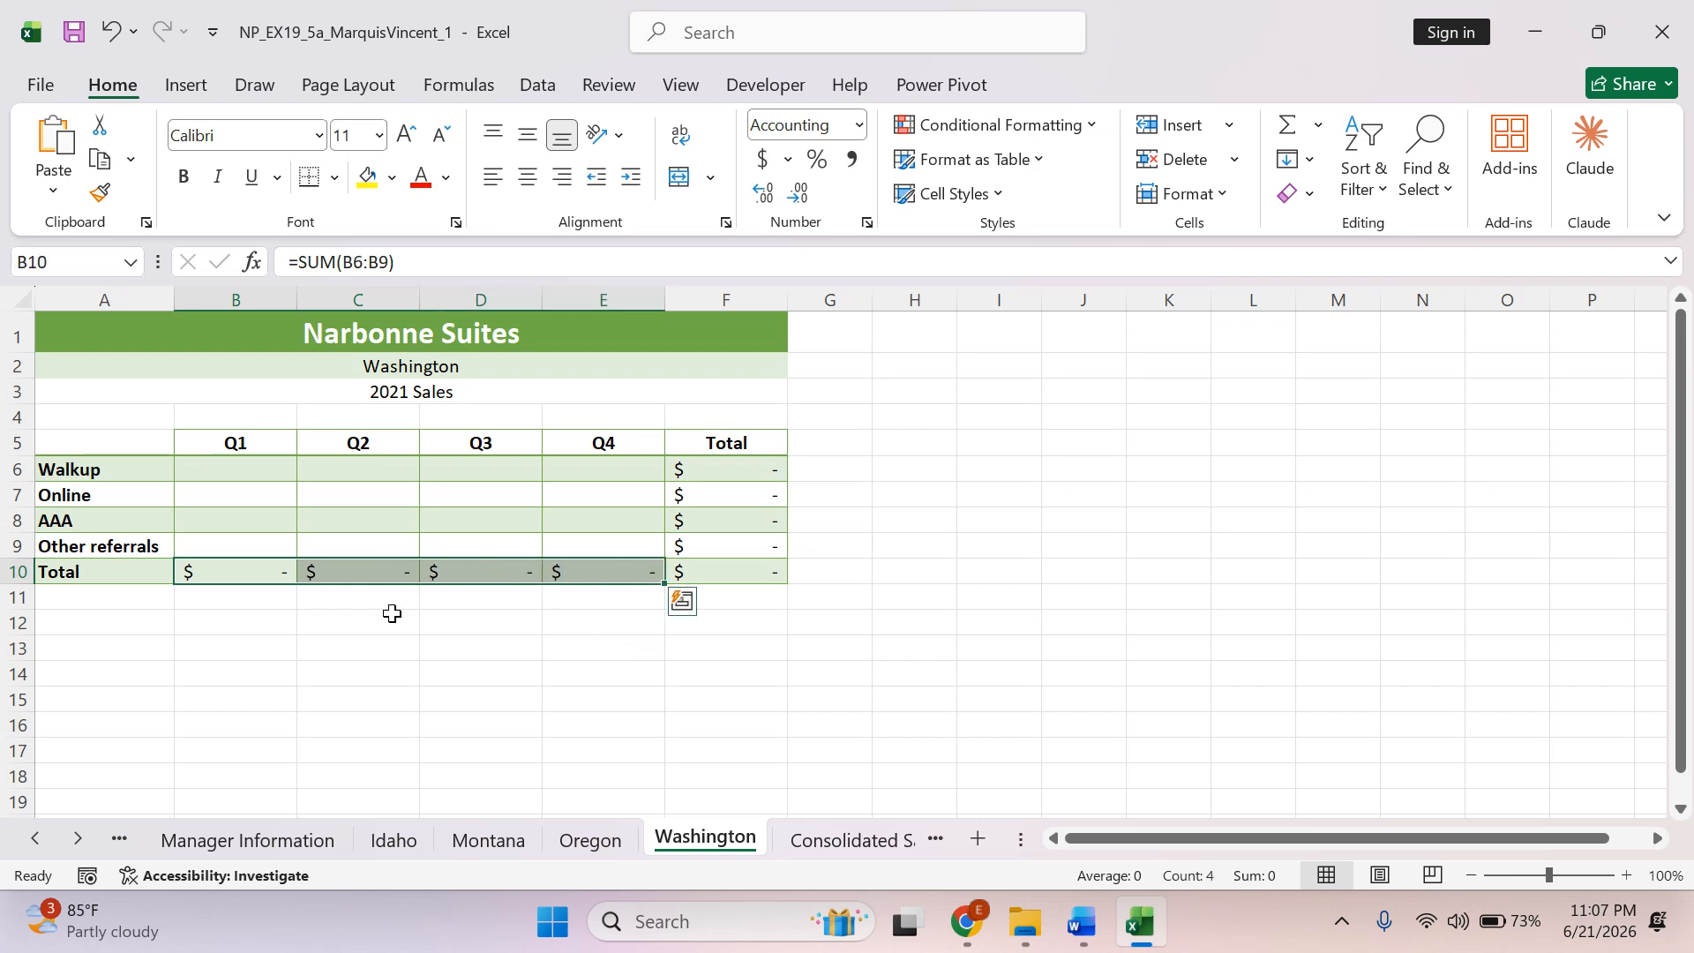
pyautogui.moveTo(250, 466); pyautogui.dragTo(575, 541)
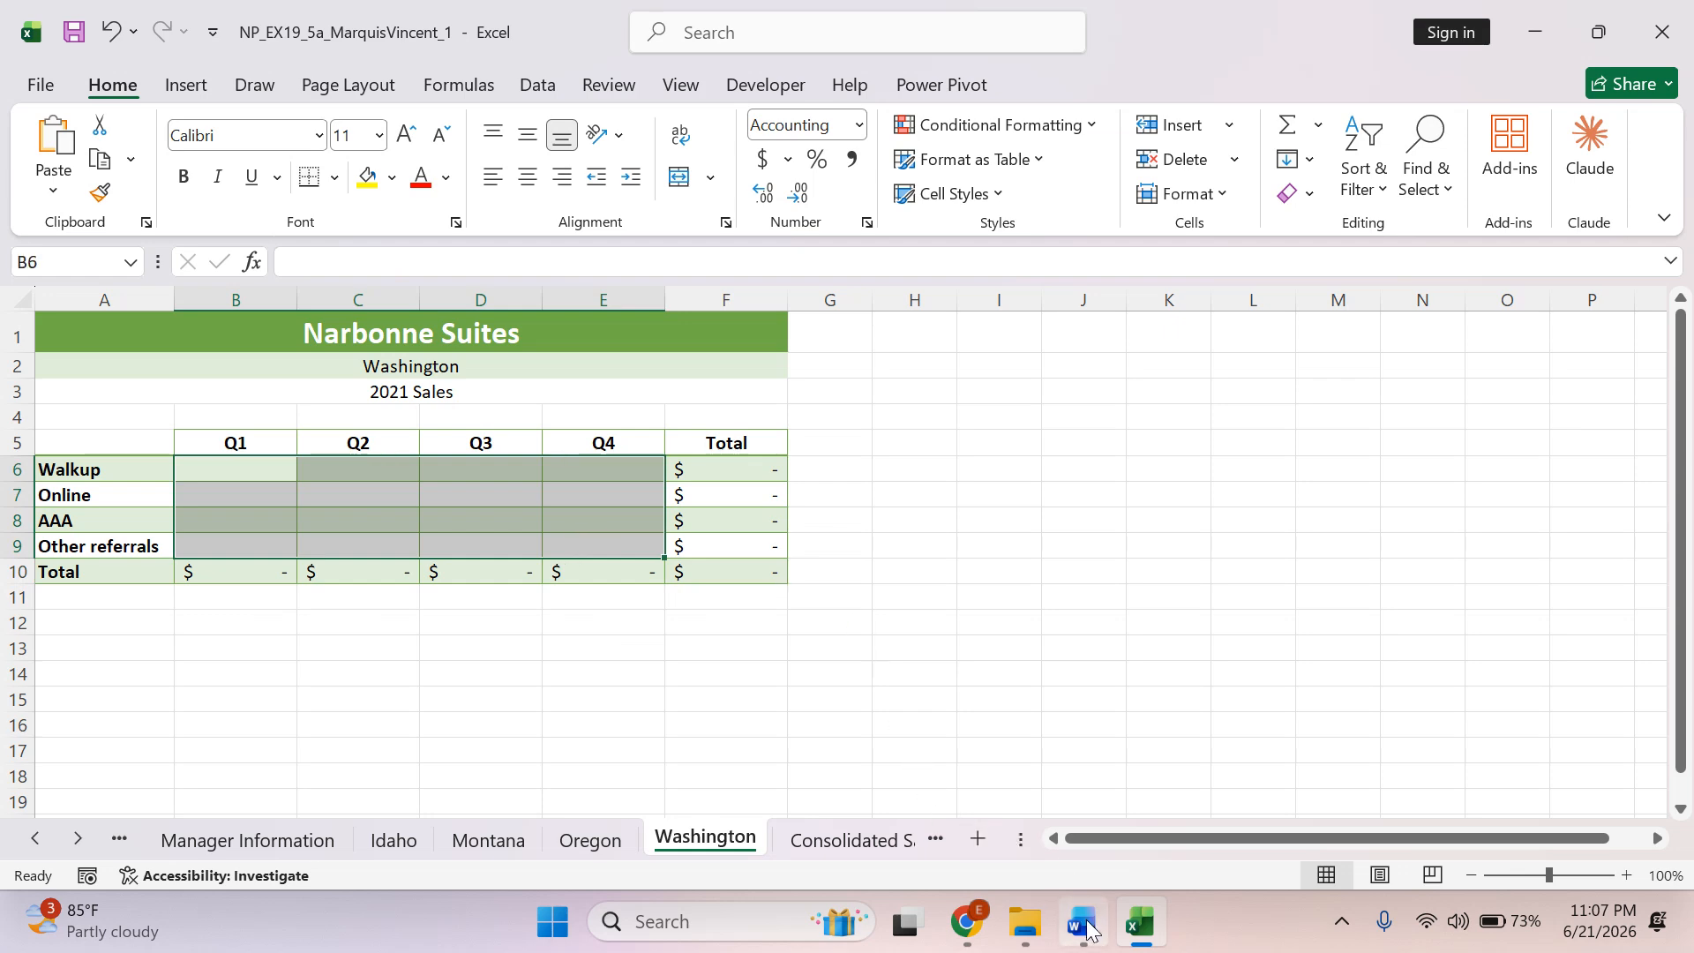
# Switch to Word, highlight instructions 9a to 9c in green, and review instruction 10 about the Consolidated Sales worksheet.
pyautogui.click(1082, 922)
pyautogui.moveTo(900, 590); pyautogui.dragTo(510, 475)
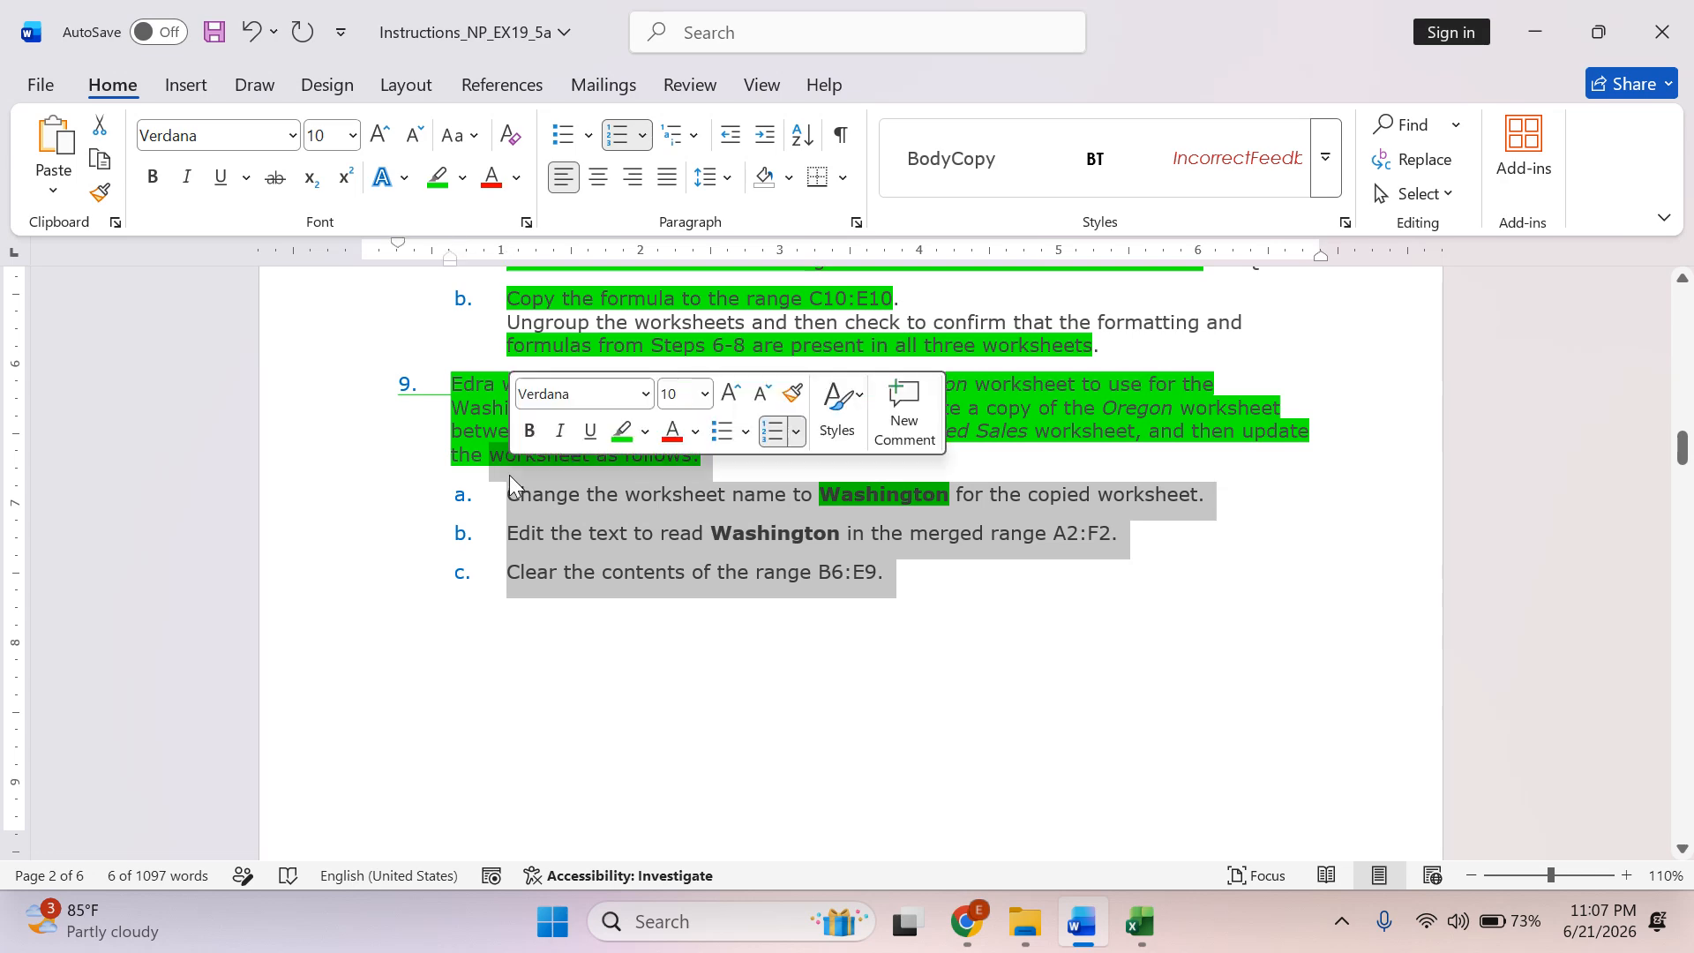
pyautogui.click(624, 430)
pyautogui.scroll(-6, 782, 604)
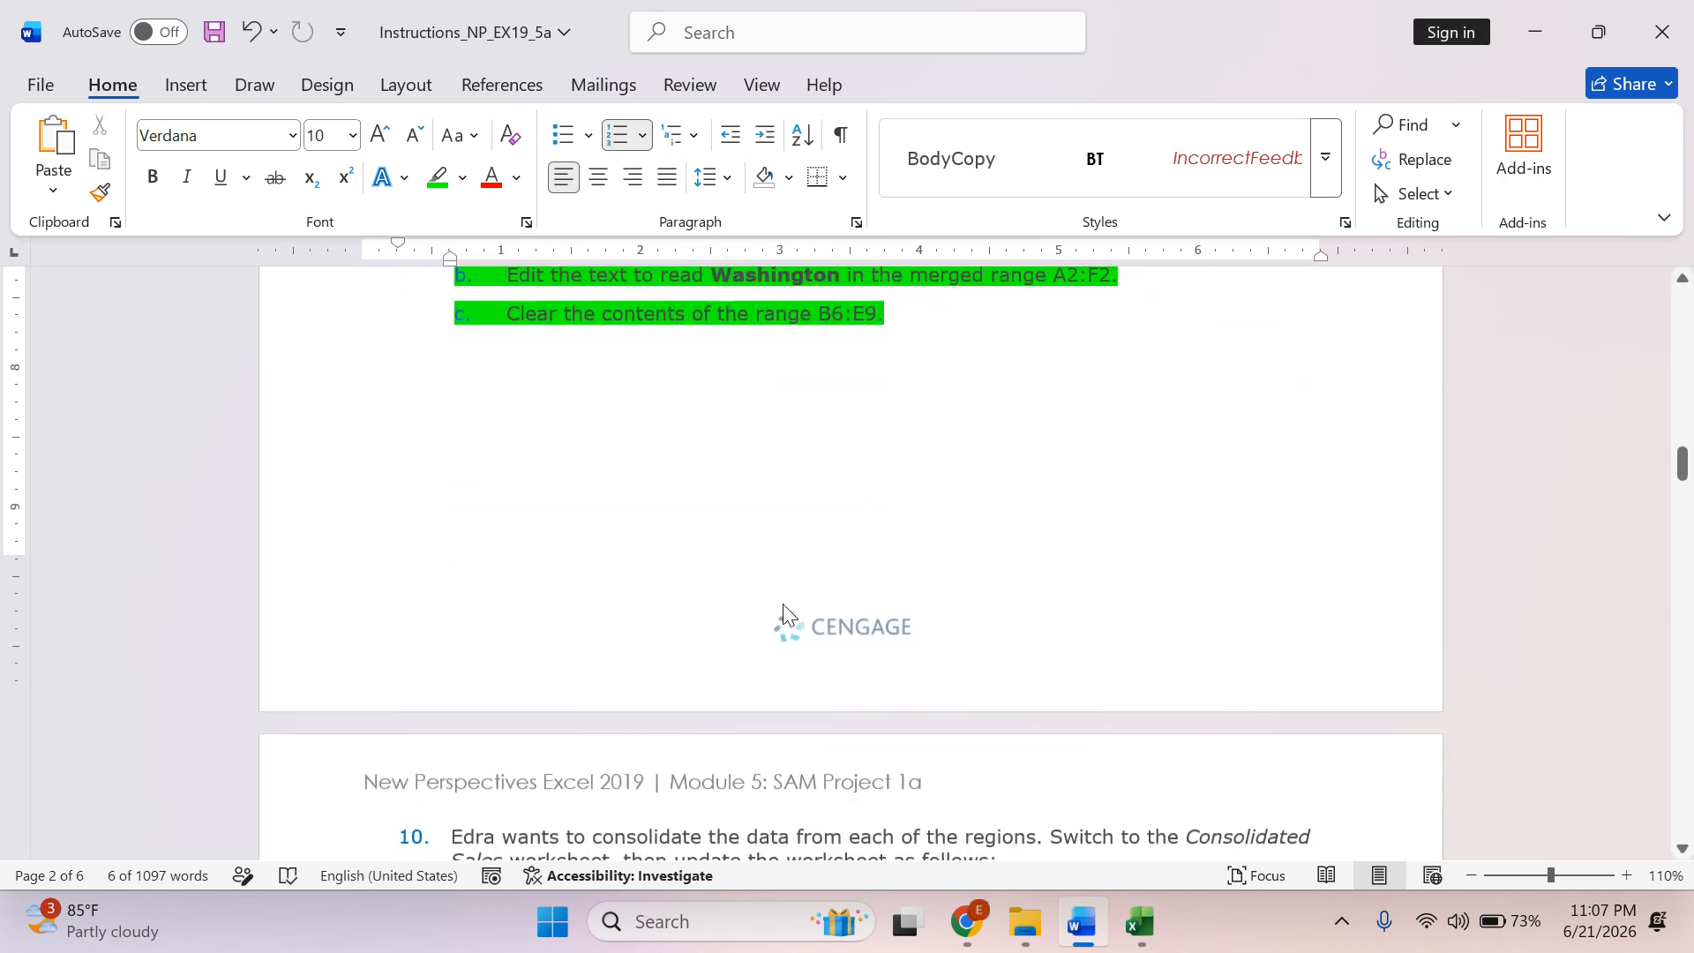
pyautogui.scroll(-2, 784, 604)
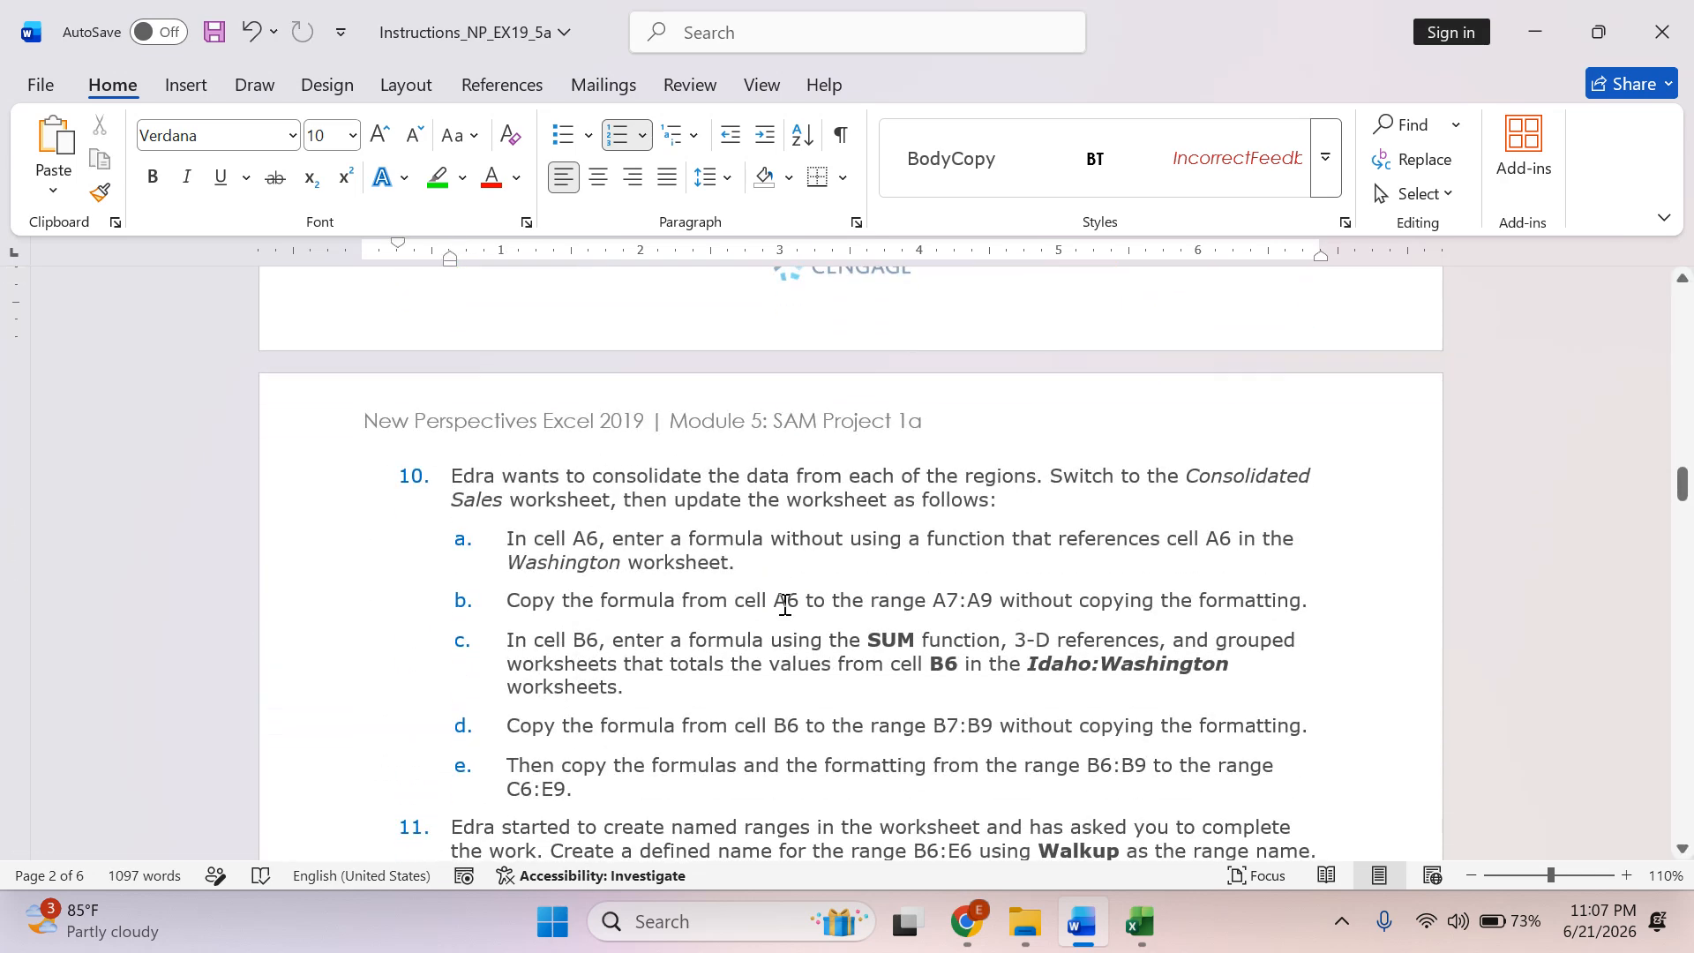
pyautogui.scroll(-1, 785, 603)
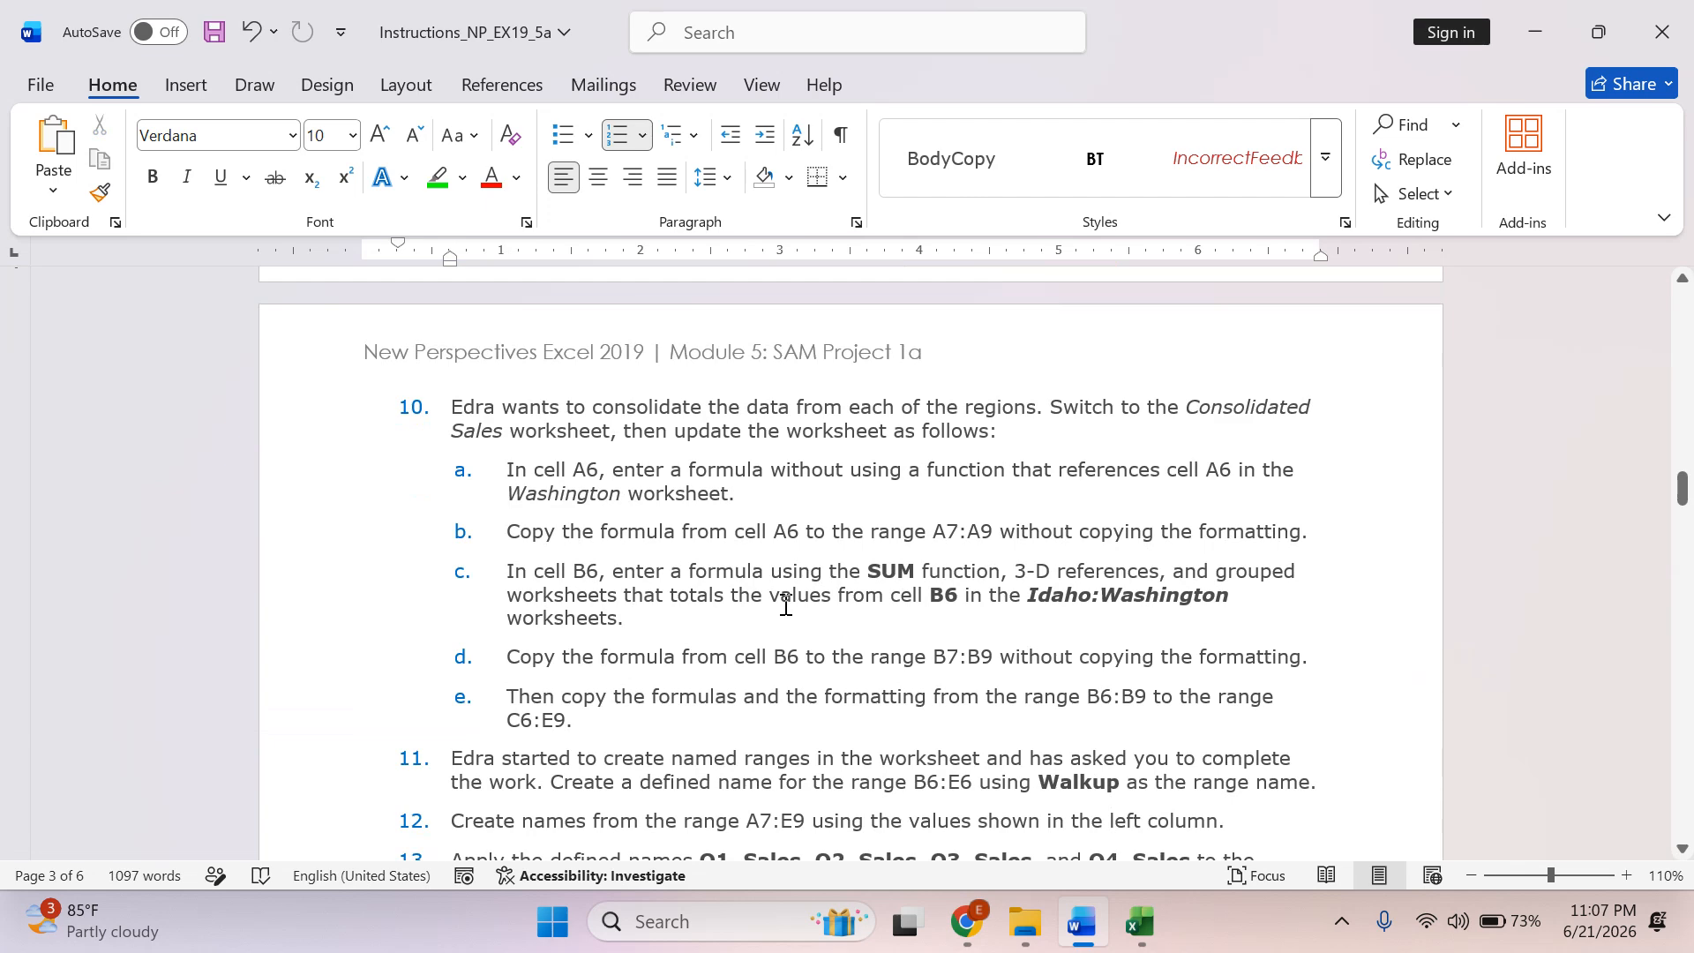